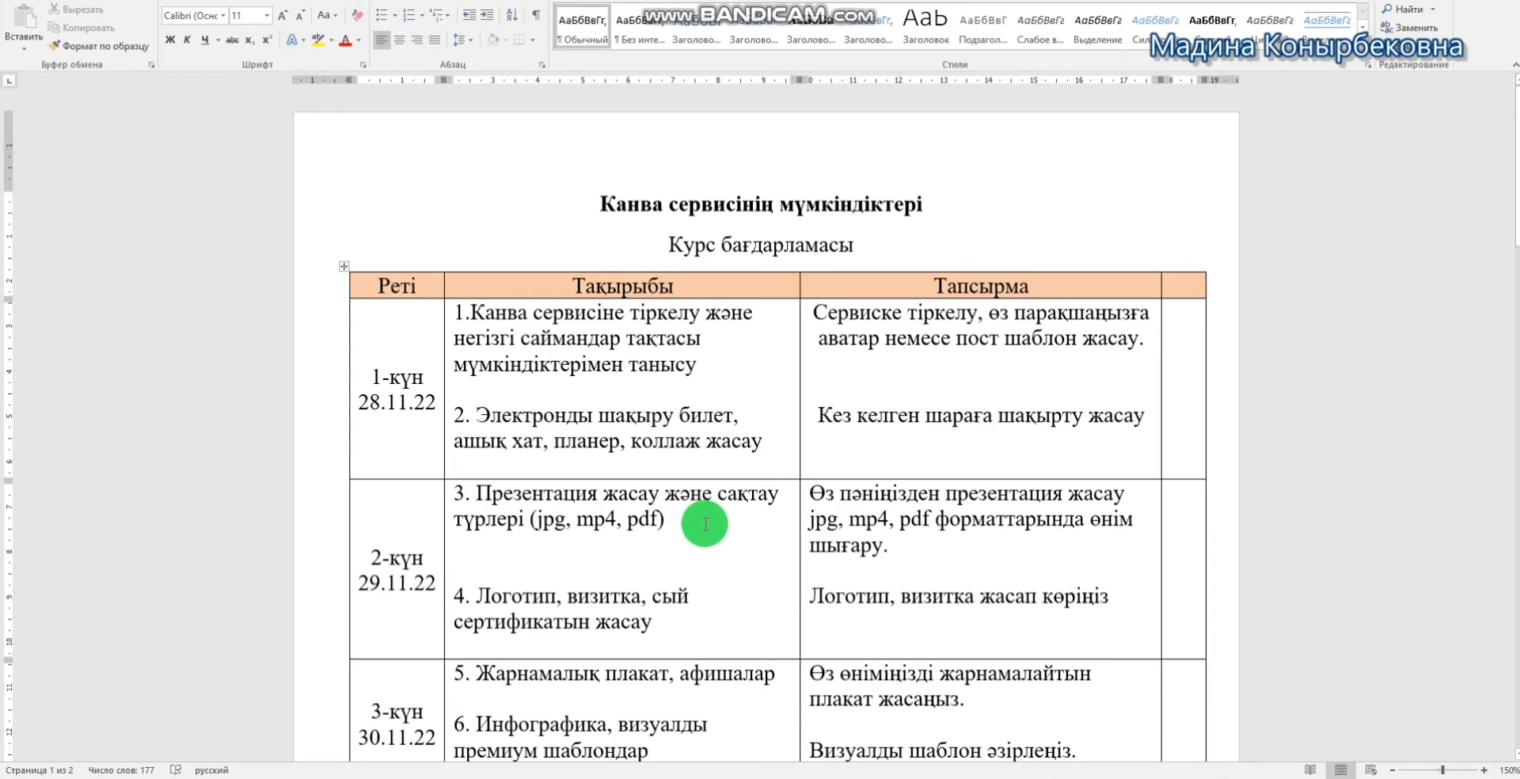
# Highlight the save formats jpg, mp4 and pdf one after another in topic 3 of the course programme
pyautogui.click(621, 522)
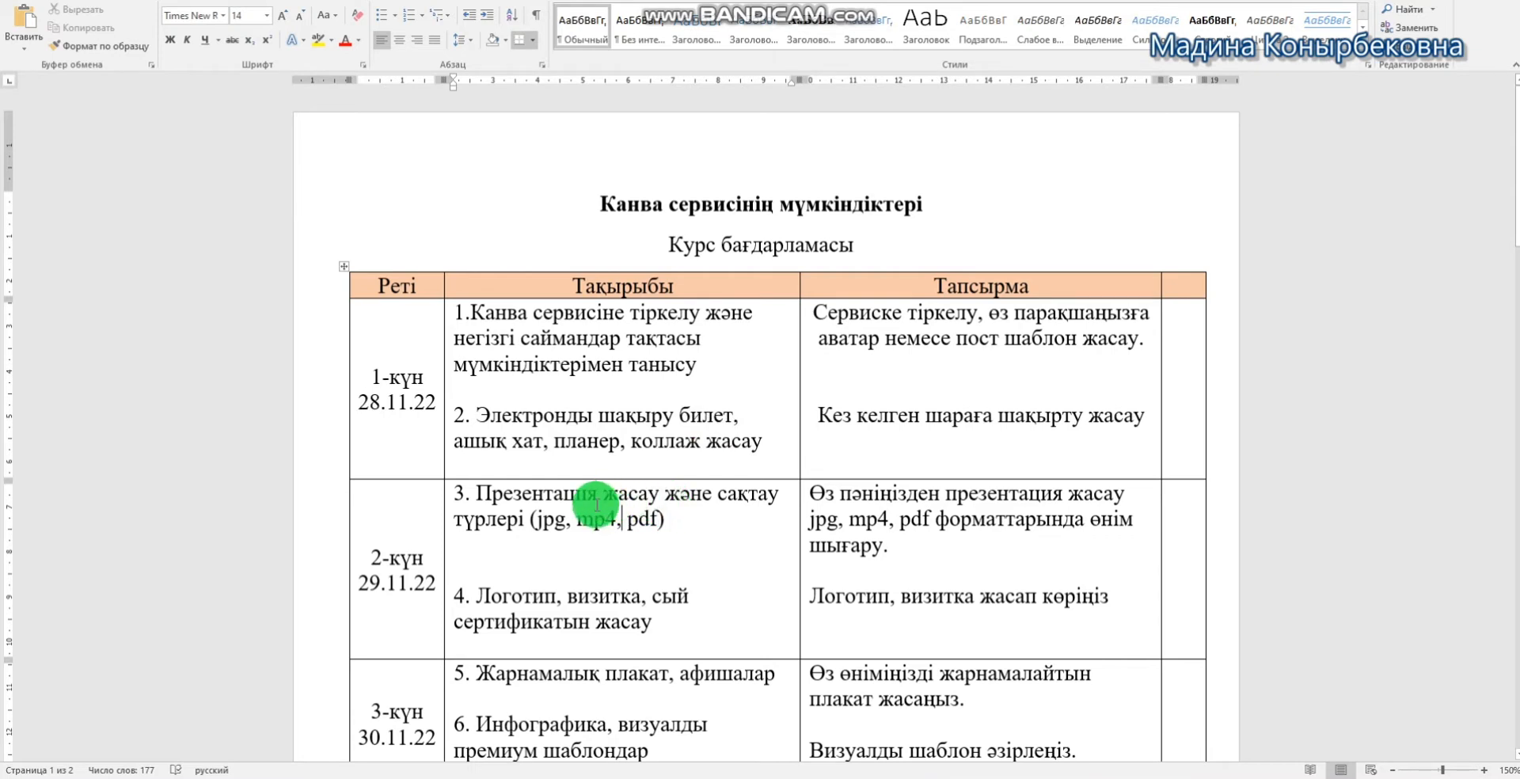
pyautogui.moveTo(530, 521); pyautogui.dragTo(567, 522)
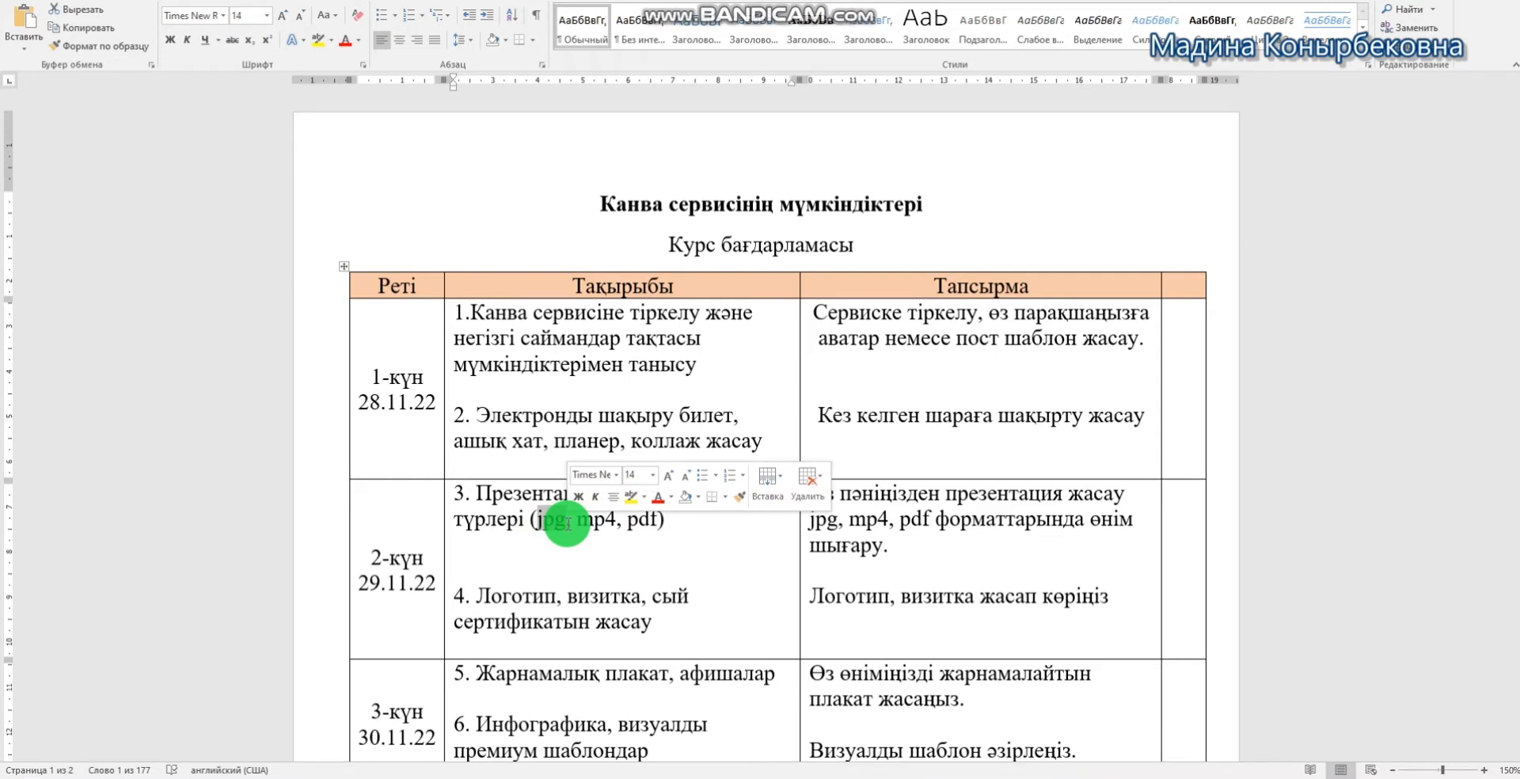
pyautogui.click(591, 521)
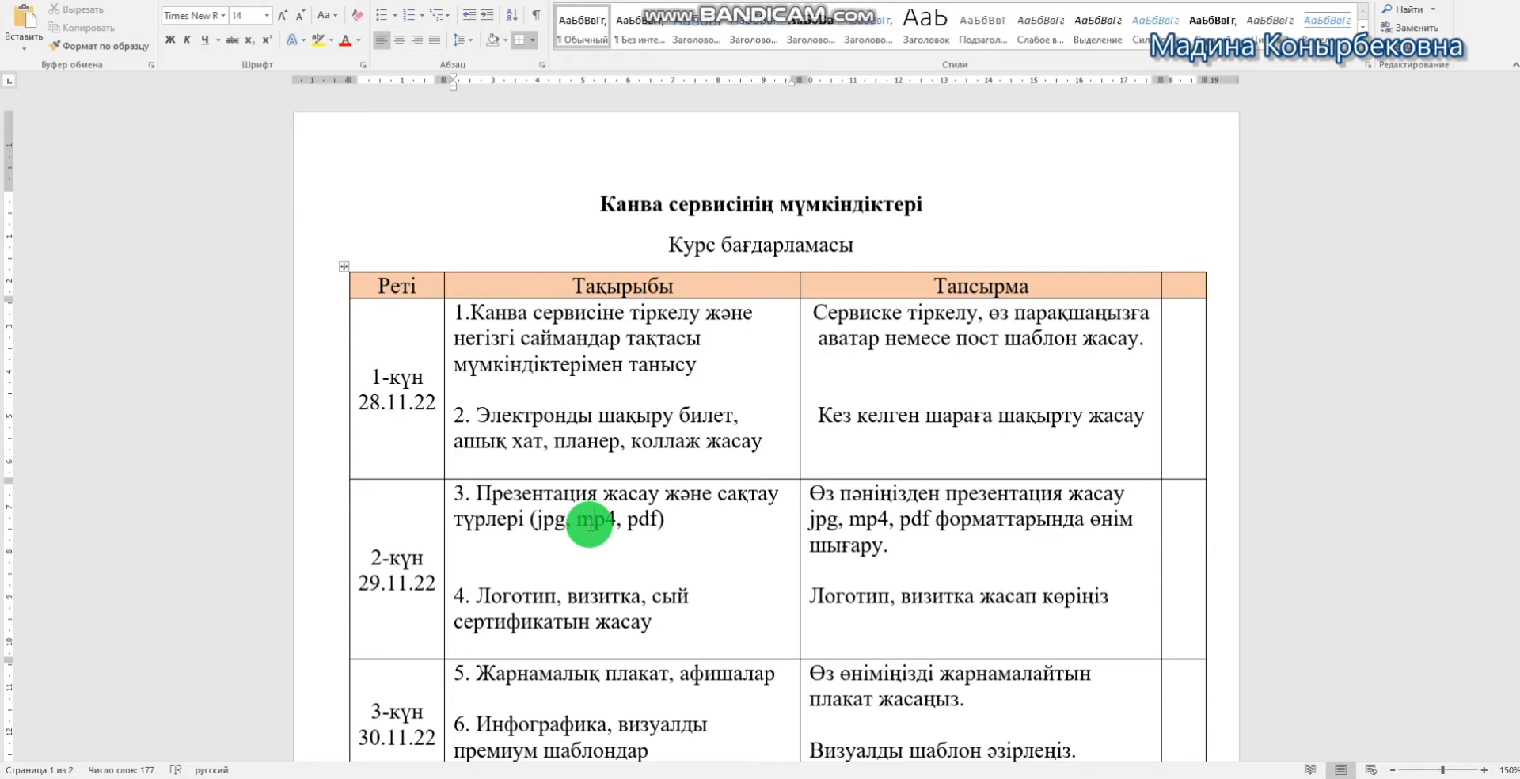
pyautogui.moveTo(591, 524); pyautogui.dragTo(618, 527)
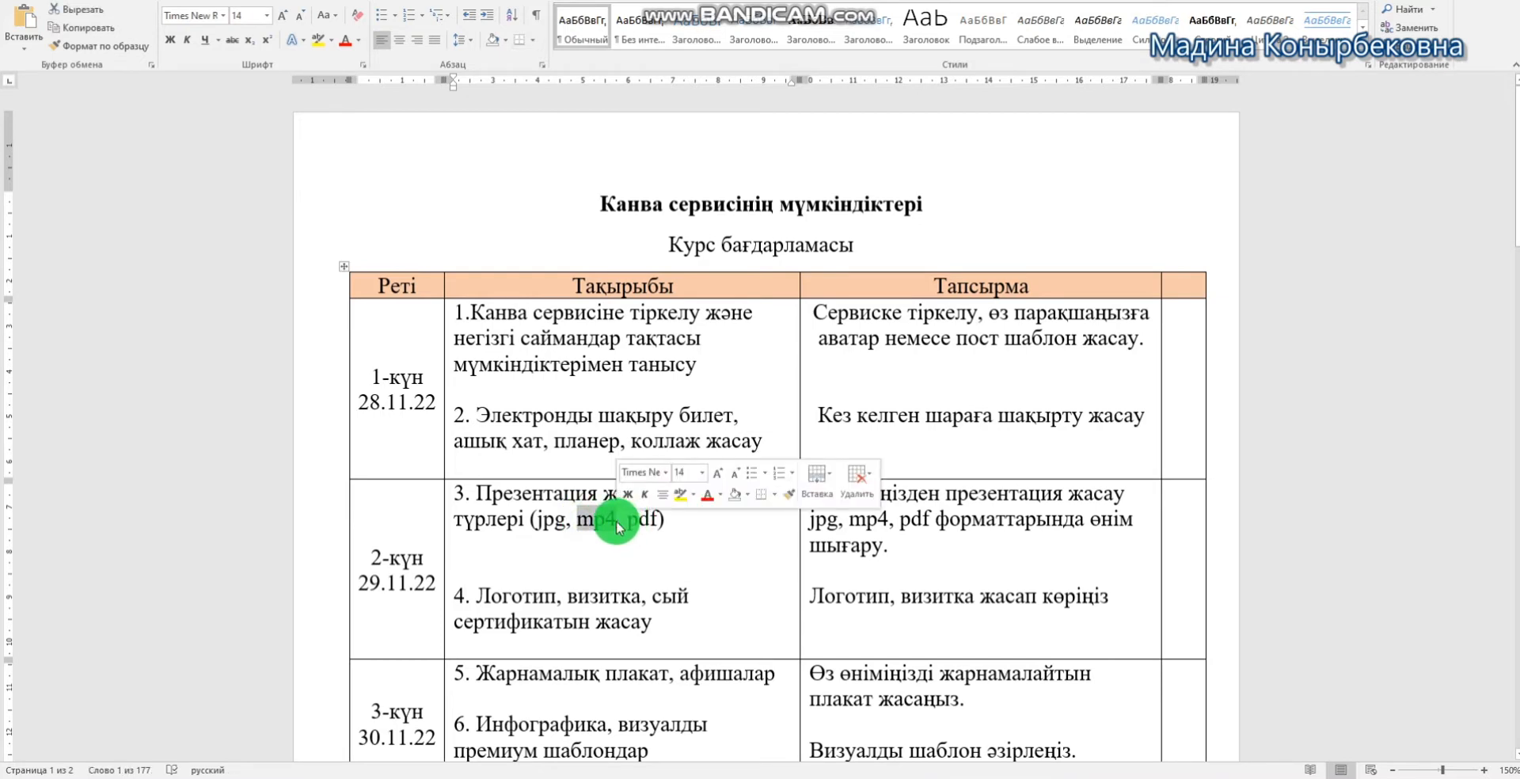
pyautogui.click(671, 523)
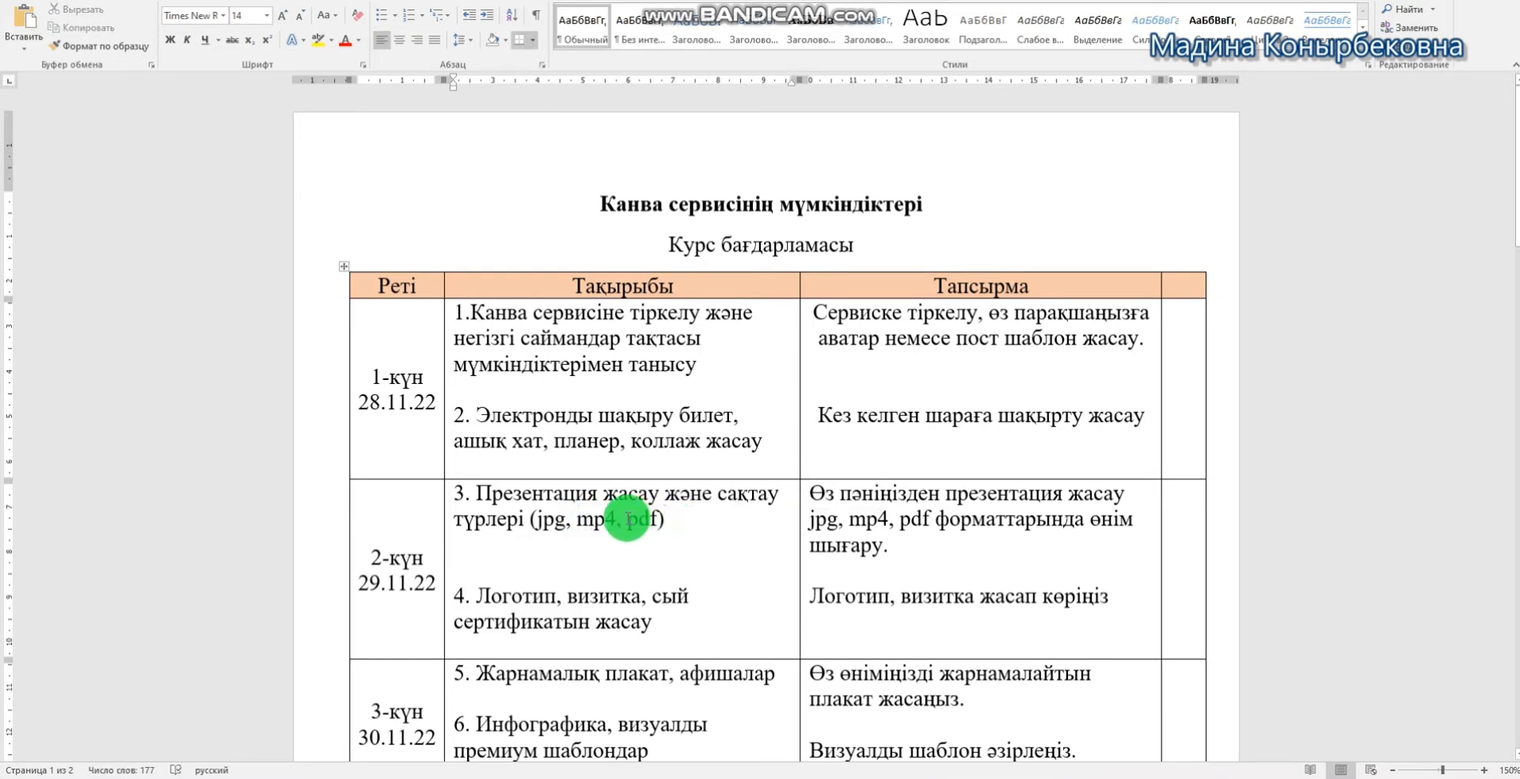
pyautogui.moveTo(627, 520); pyautogui.dragTo(658, 527)
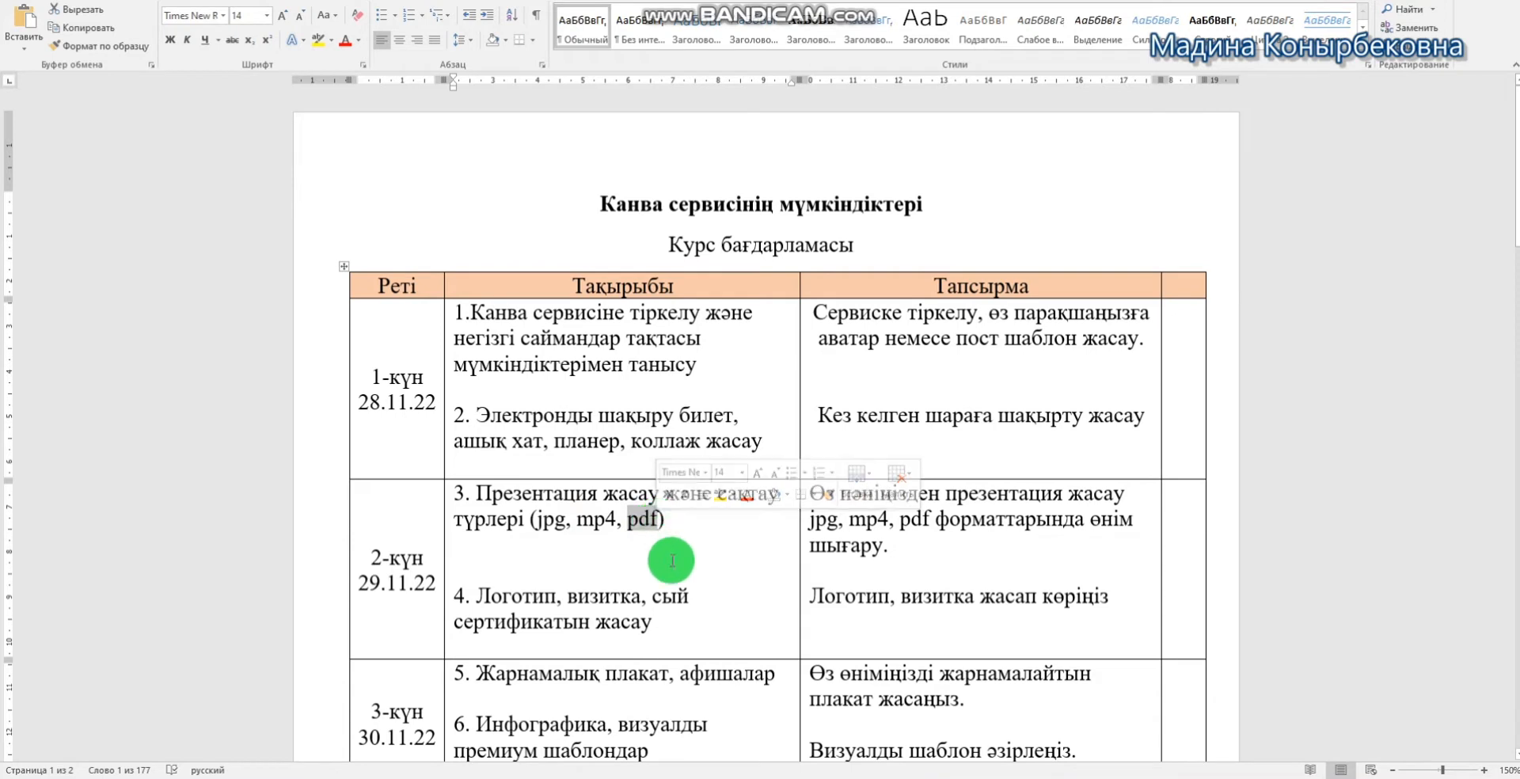
pyautogui.click(550, 590)
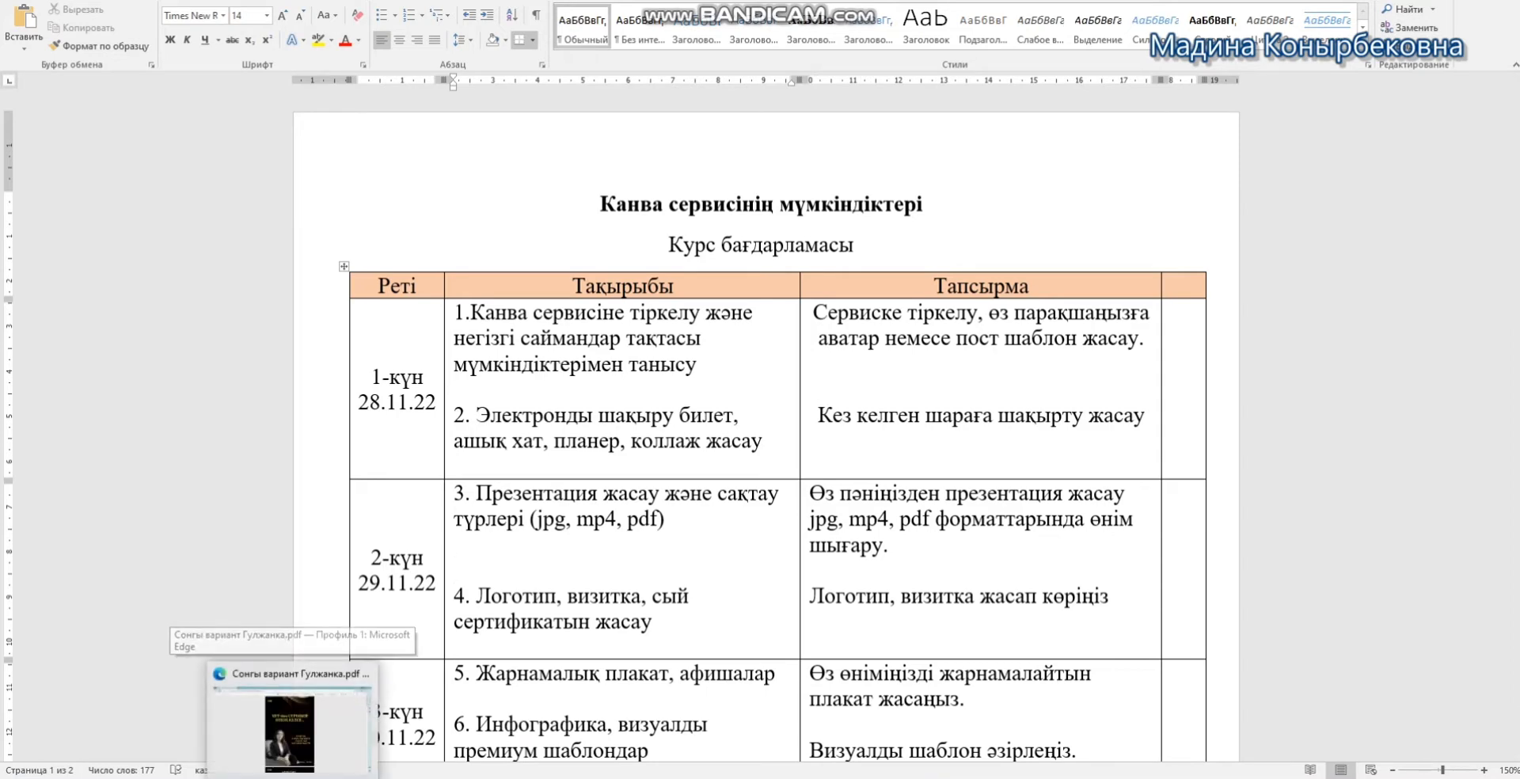
# Switch to the booklet PDF in Microsoft Edge, look through its pages and return to the first page
pyautogui.click(295, 777)
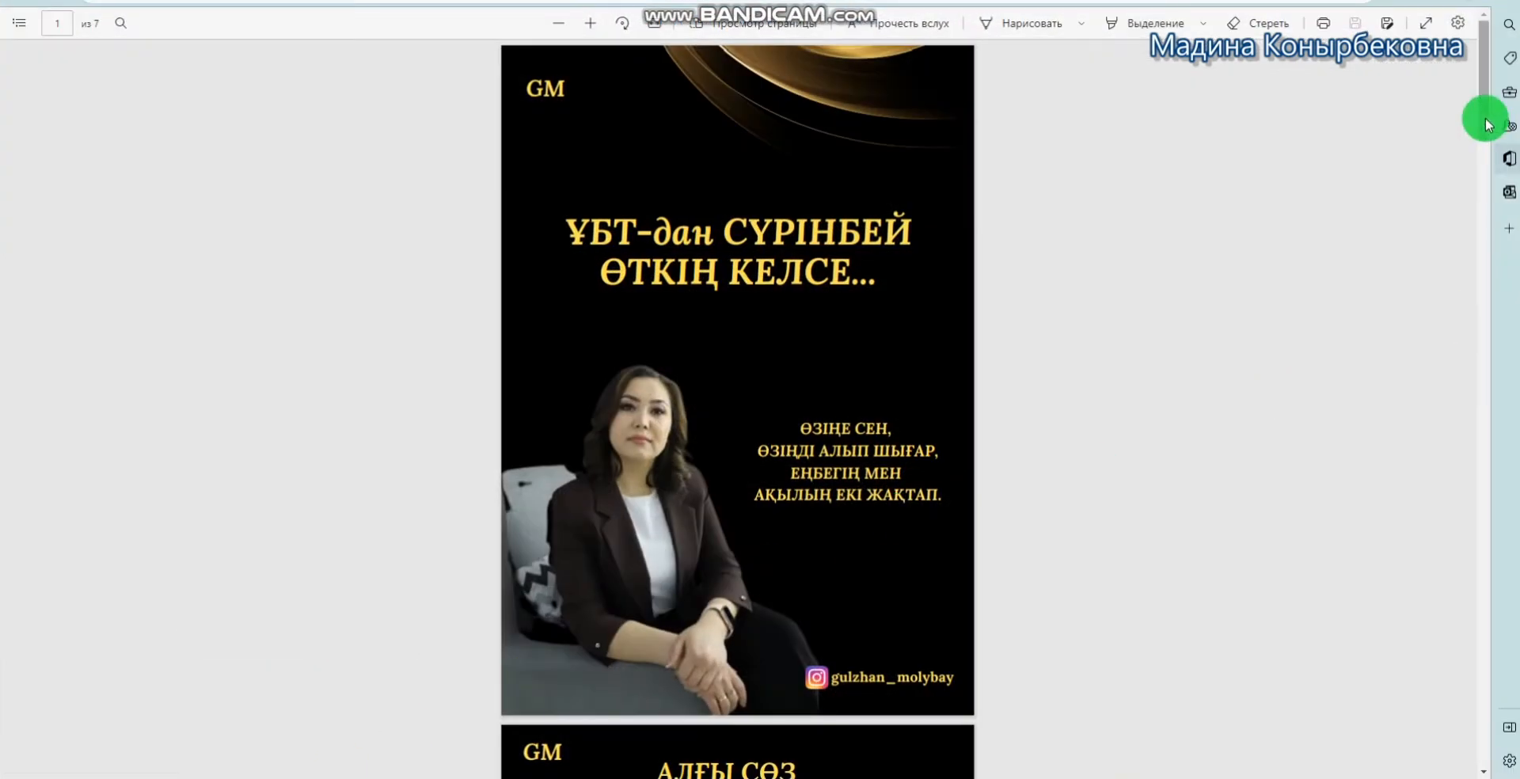
pyautogui.moveTo(1486, 123)
pyautogui.mouseDown()
pyautogui.moveTo(1451, 375)
pyautogui.moveTo(1479, 420)
pyautogui.moveTo(1452, 453)
pyautogui.moveTo(1479, 749)
pyautogui.moveTo(1477, 107)
pyautogui.mouseUp()
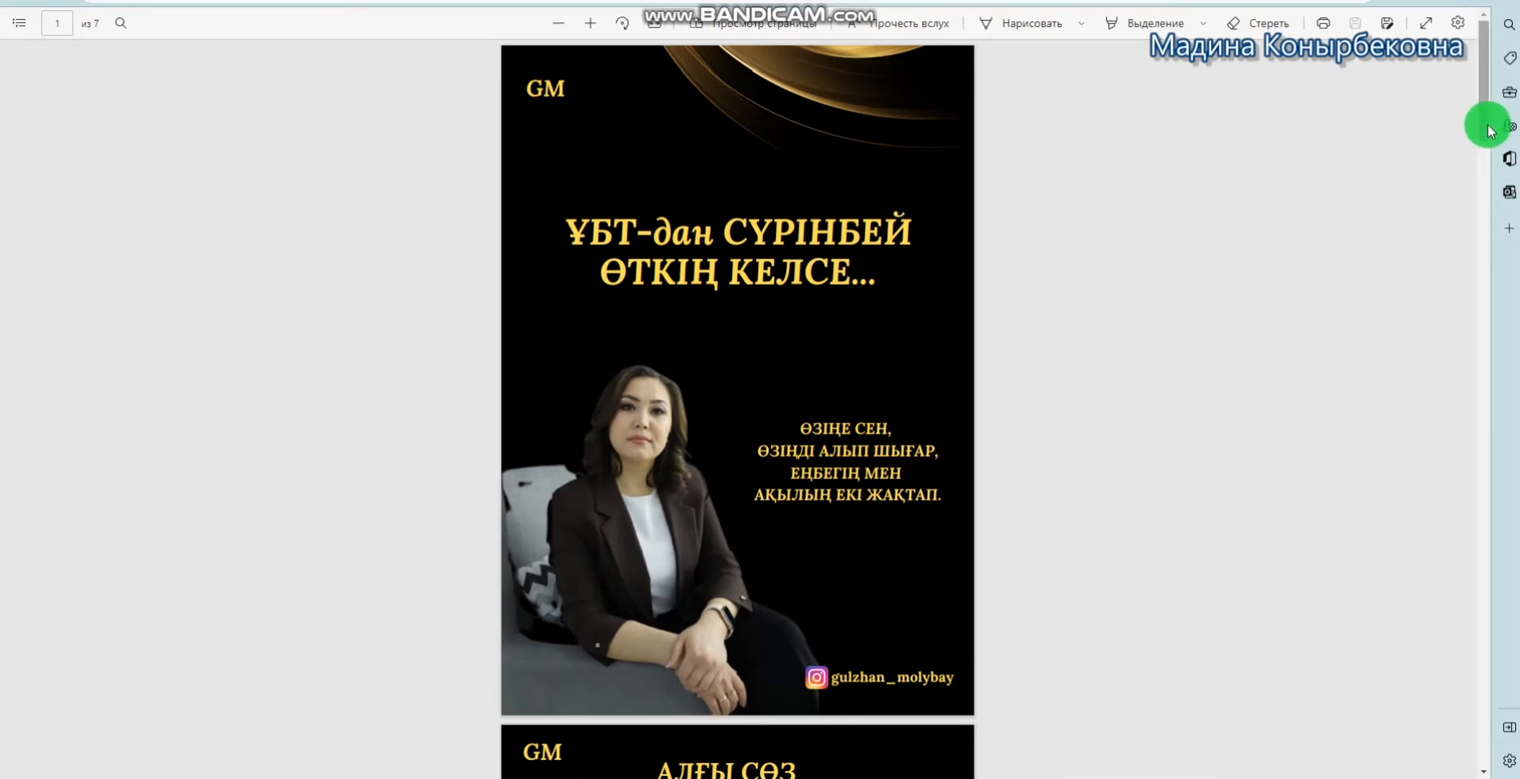
pyautogui.moveTo(1483, 129); pyautogui.dragTo(1417, 690)
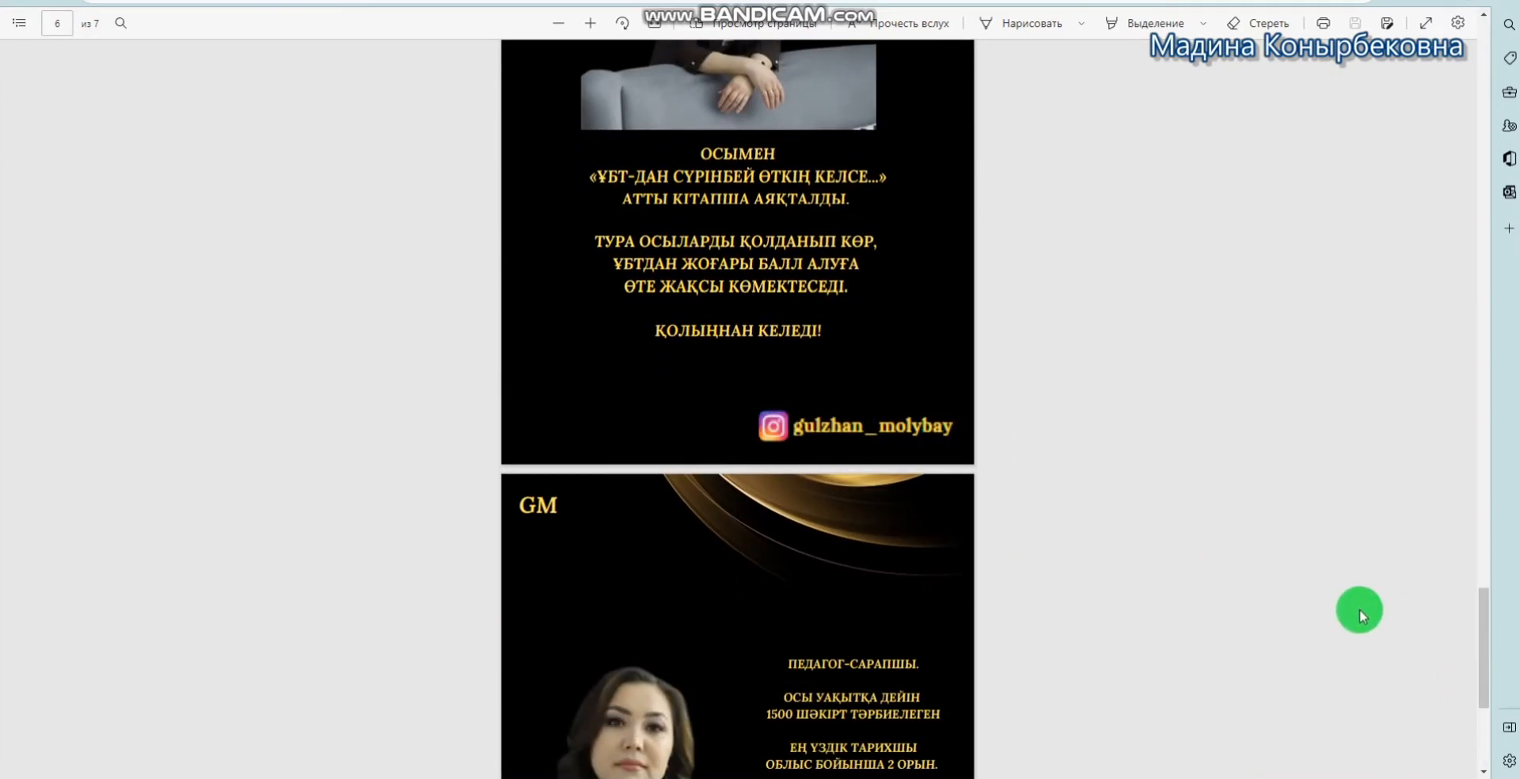
pyautogui.moveTo(1482, 665); pyautogui.dragTo(1496, 88)
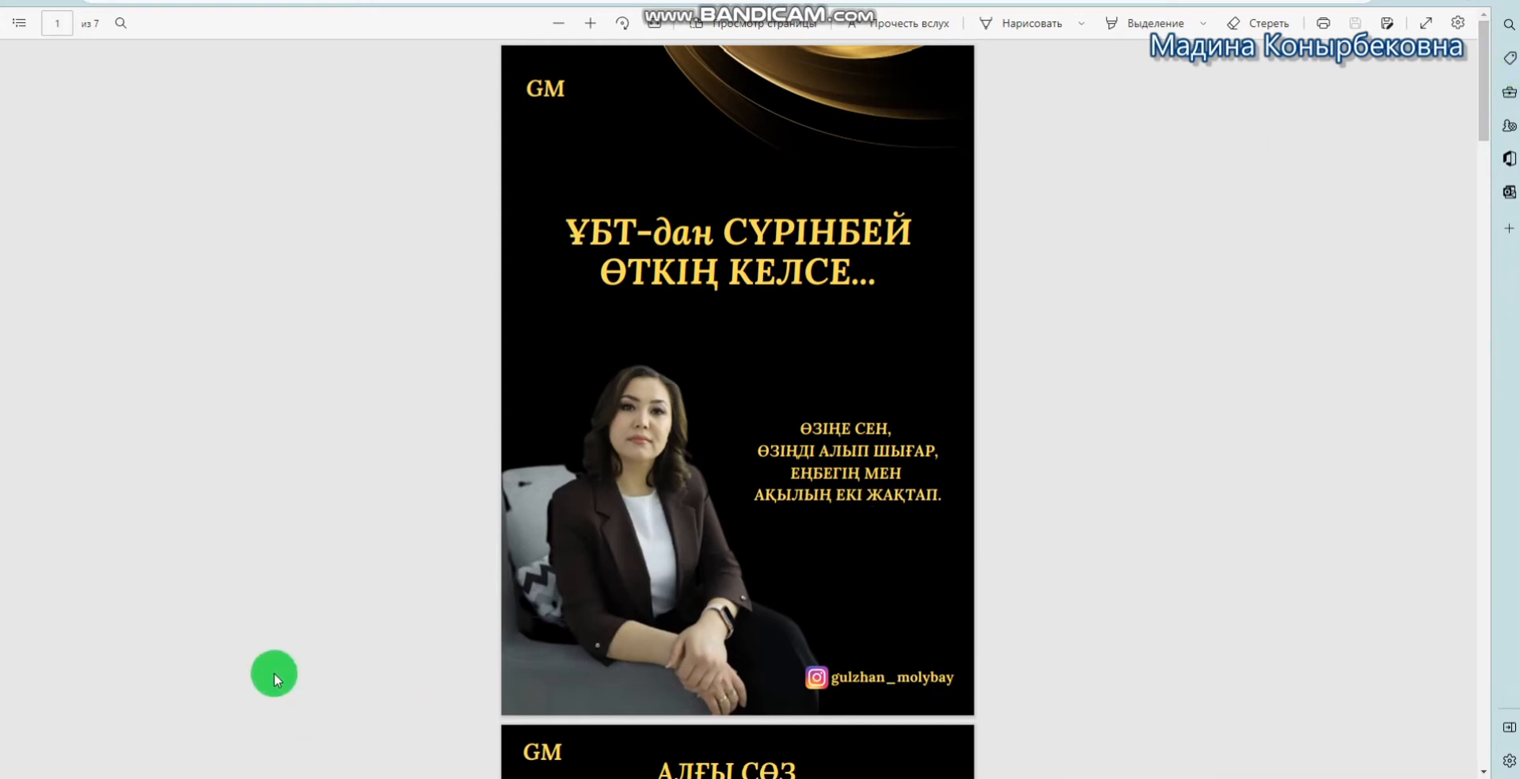
# Switch to Canva and open the recent design Purple and Gold Luxury Completion Certificate
pyautogui.click(253, 778)
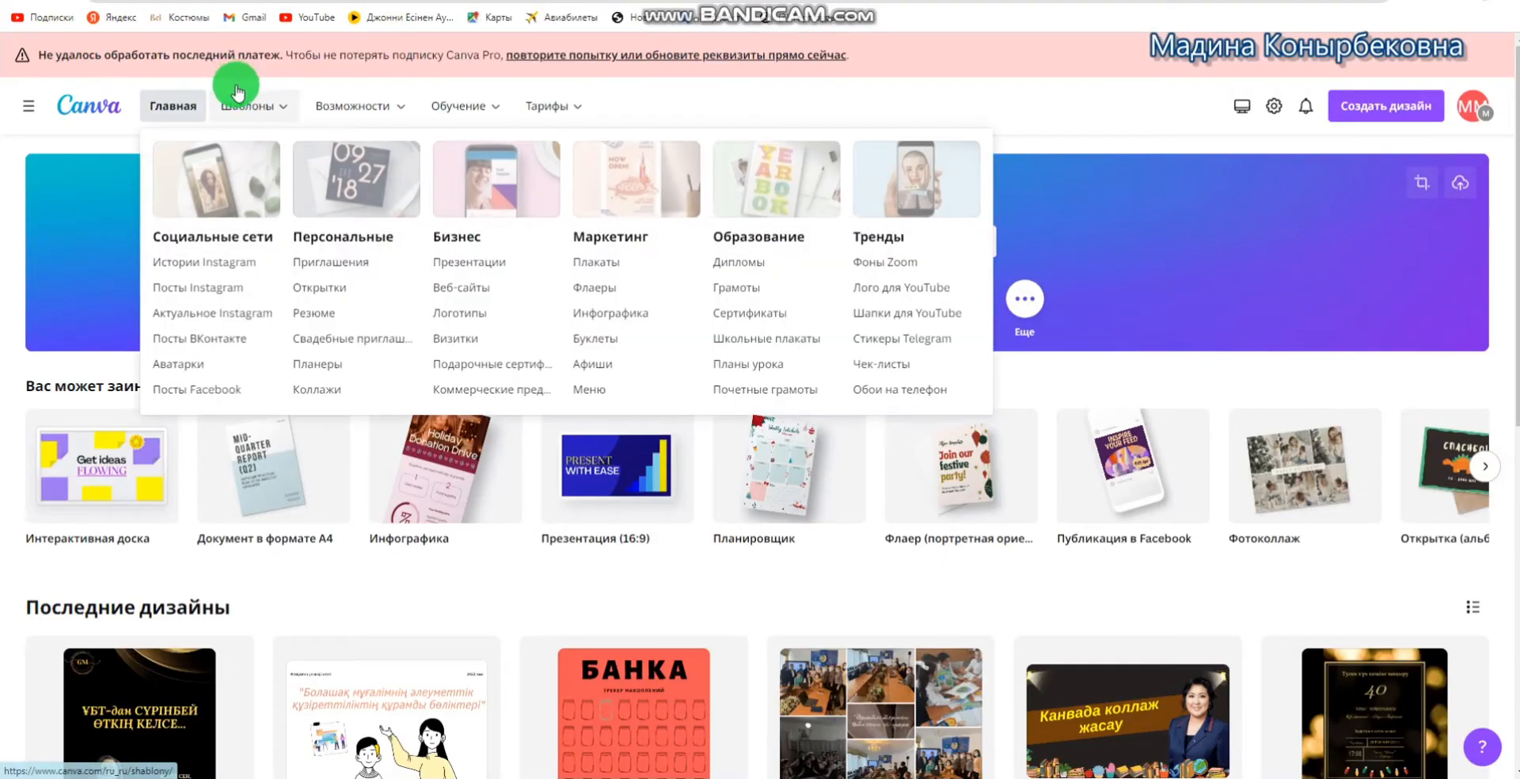
pyautogui.moveTo(299, 109)
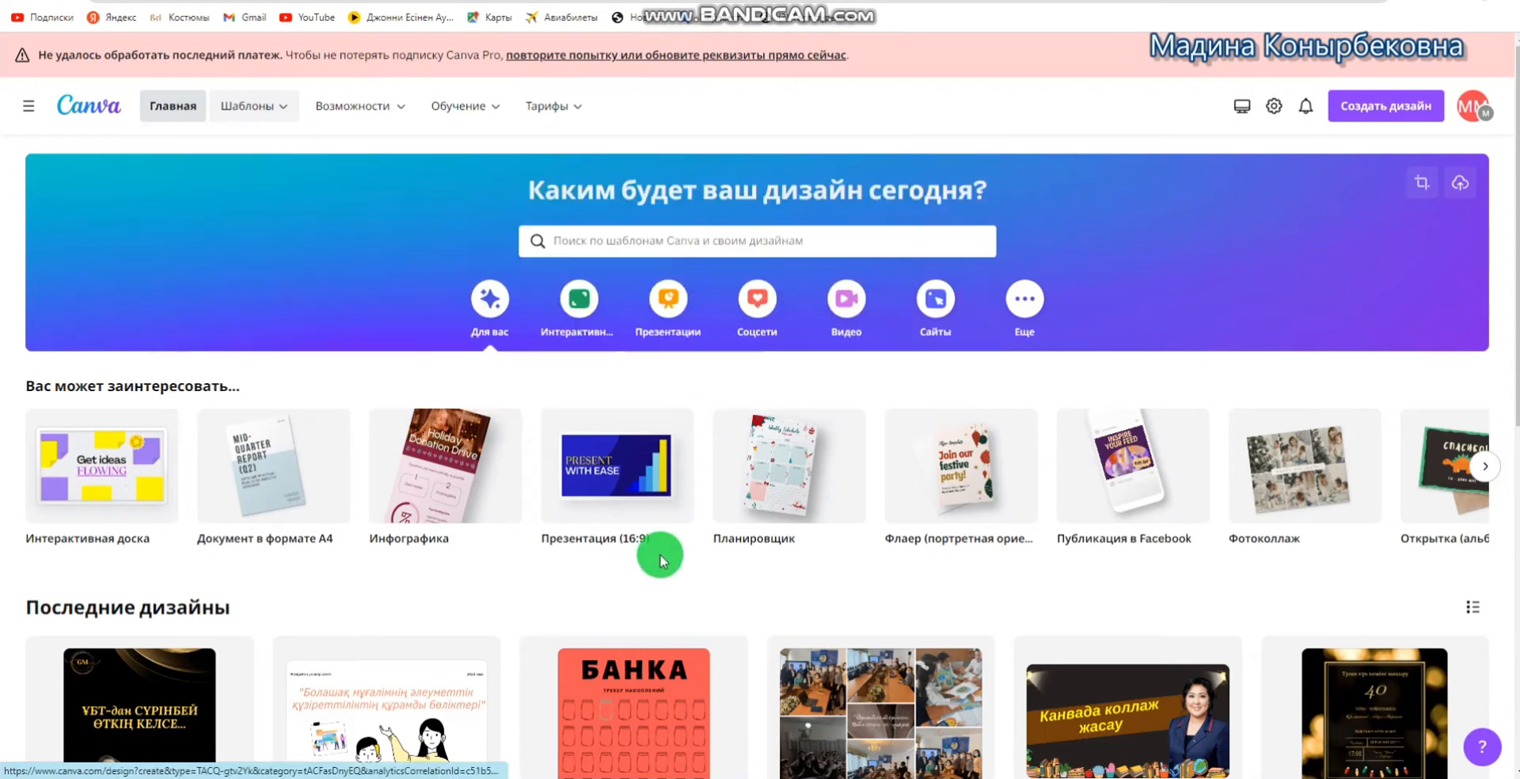
pyautogui.scroll(-2, 502, 621)
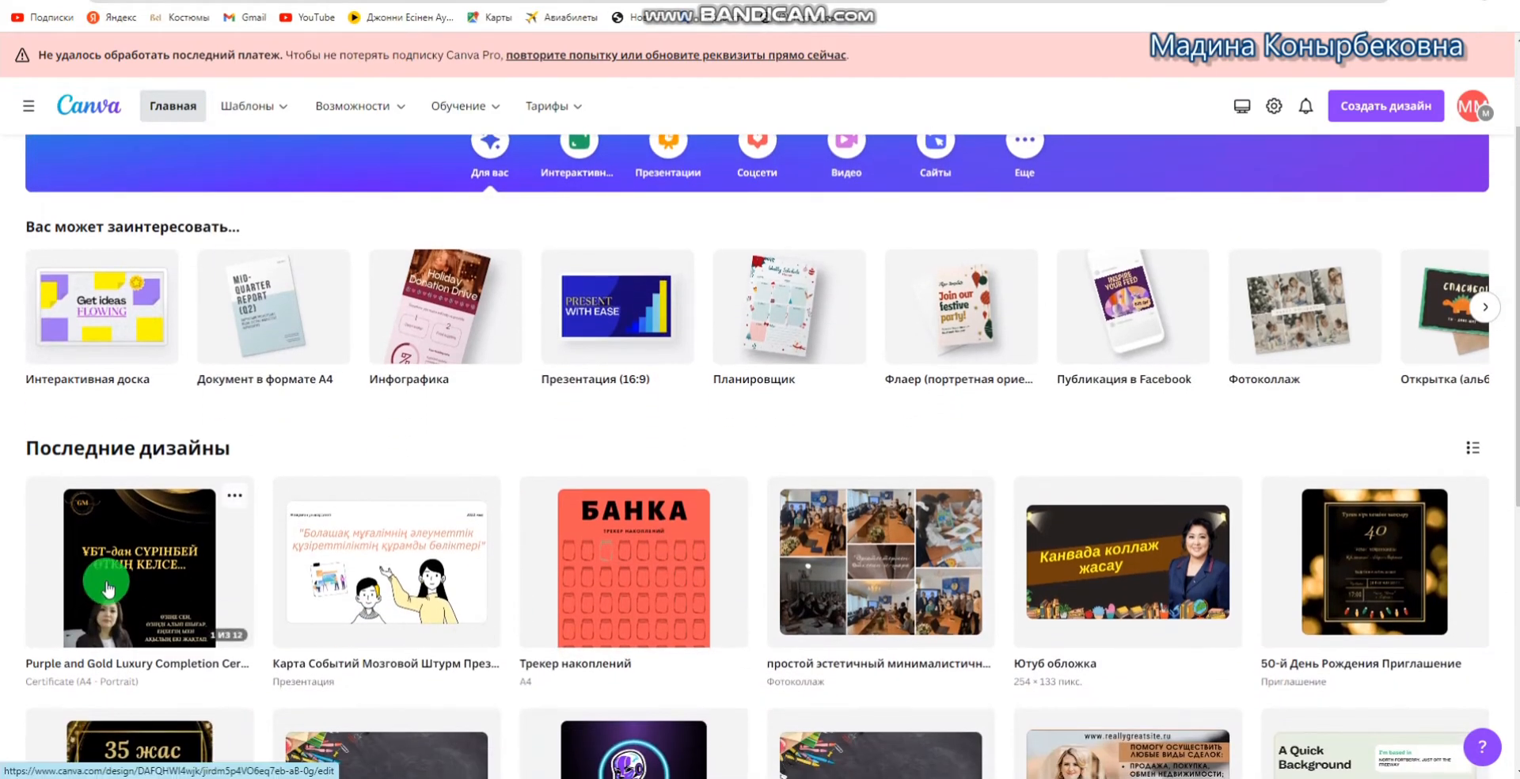
pyautogui.click(103, 585)
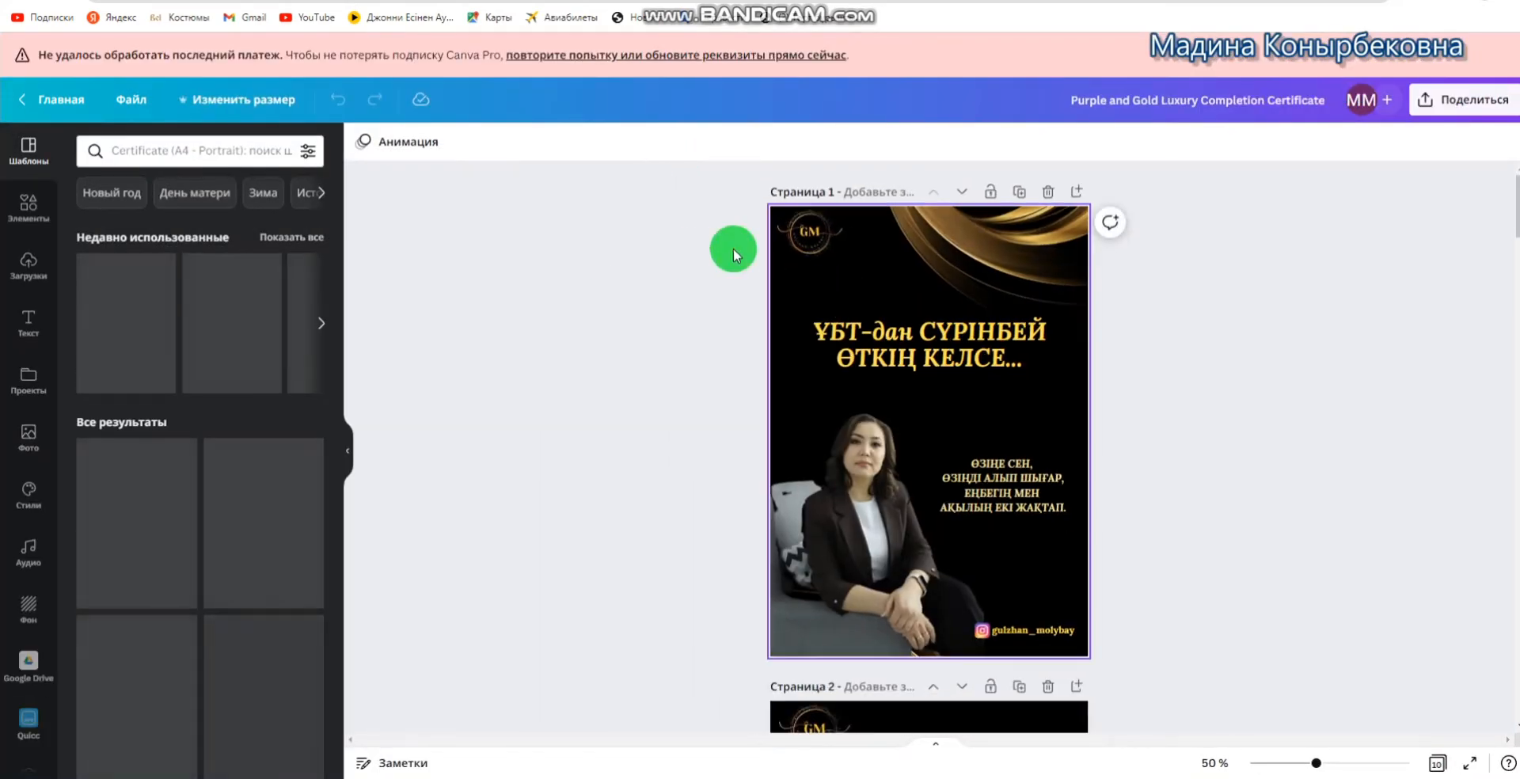
# Open the full set of recently used templates and look through the black and gold certificates
pyautogui.click(320, 324)
pyautogui.click(321, 327)
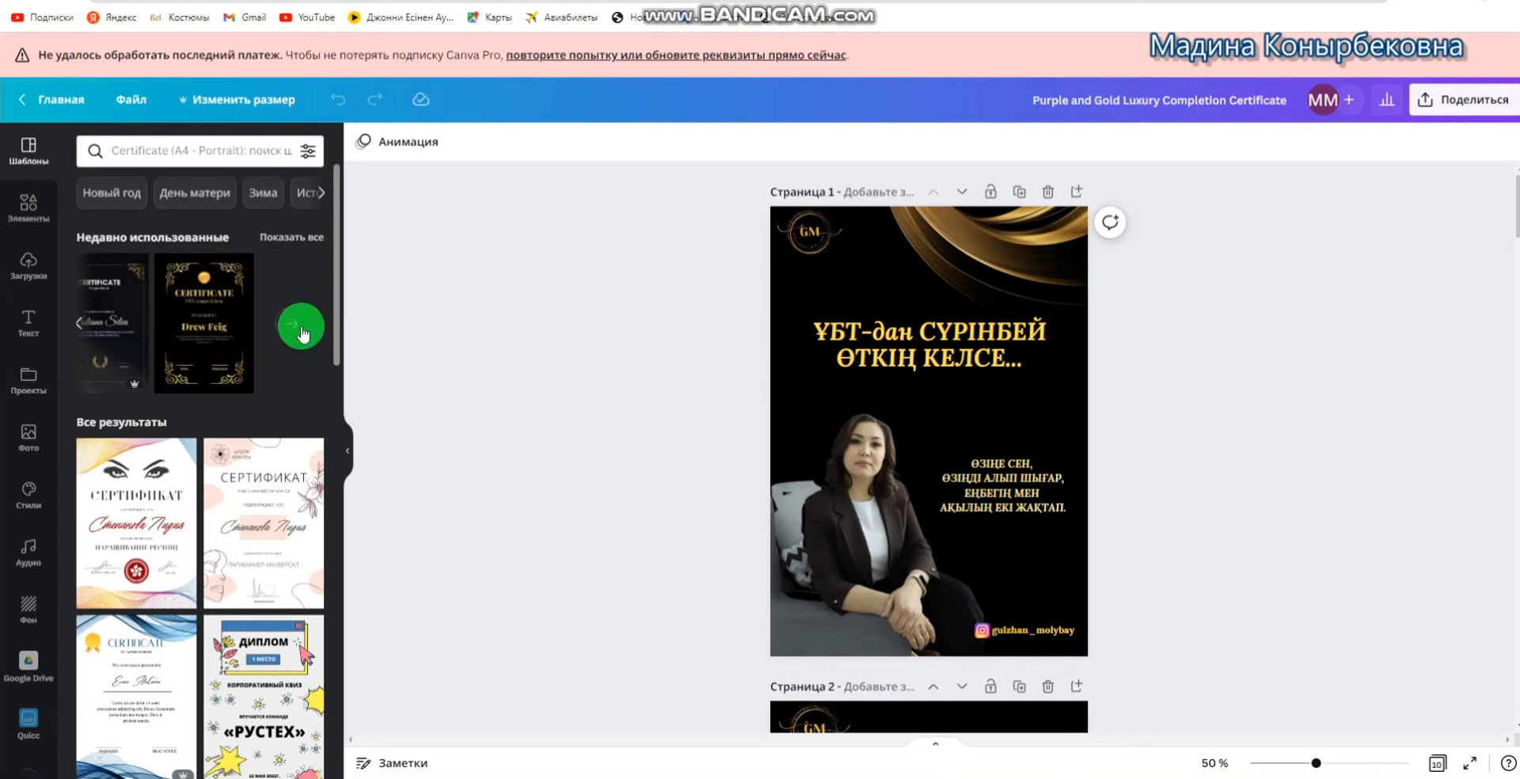
pyautogui.click(296, 326)
pyautogui.scroll(-3, 289, 637)
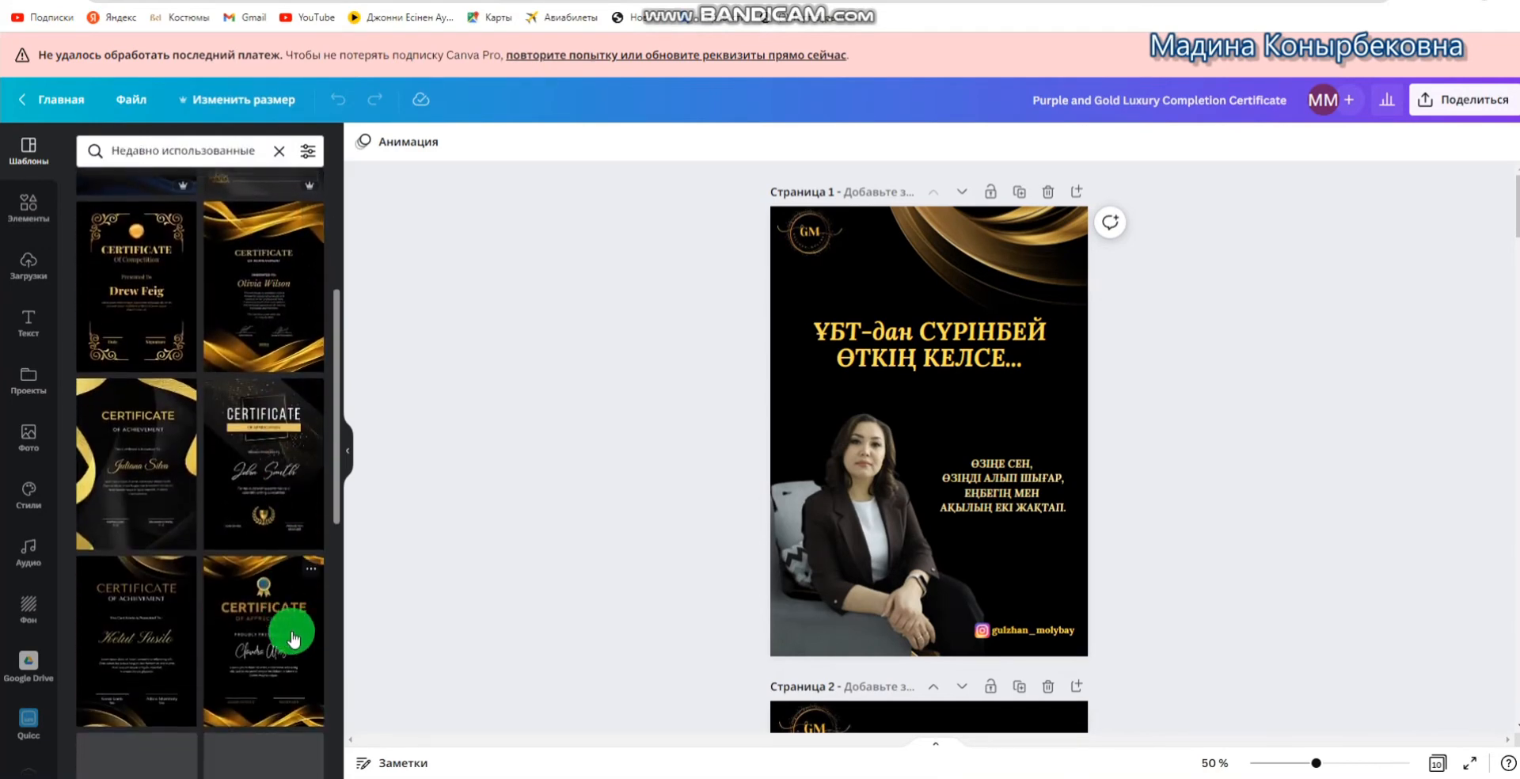
# Shift the gold wave ornament on page 1 slightly and adjust the size of the GM logo
pyautogui.moveTo(1001, 252)
pyautogui.mouseDown()
pyautogui.moveTo(991, 279)
pyautogui.moveTo(1007, 244)
pyautogui.moveTo(1119, 210)
pyautogui.moveTo(1068, 253)
pyautogui.moveTo(1024, 258)
pyautogui.mouseUp()
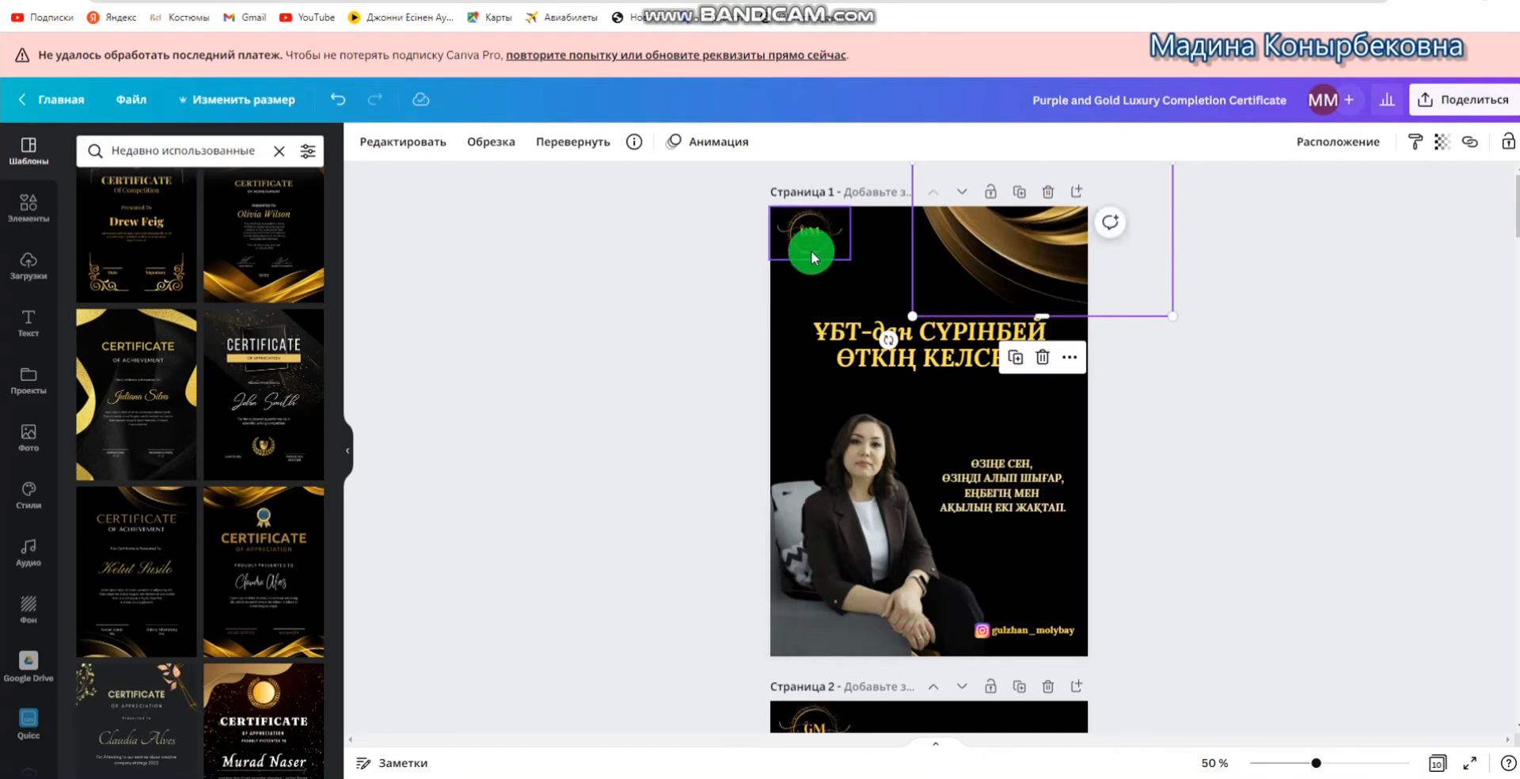
pyautogui.click(813, 252)
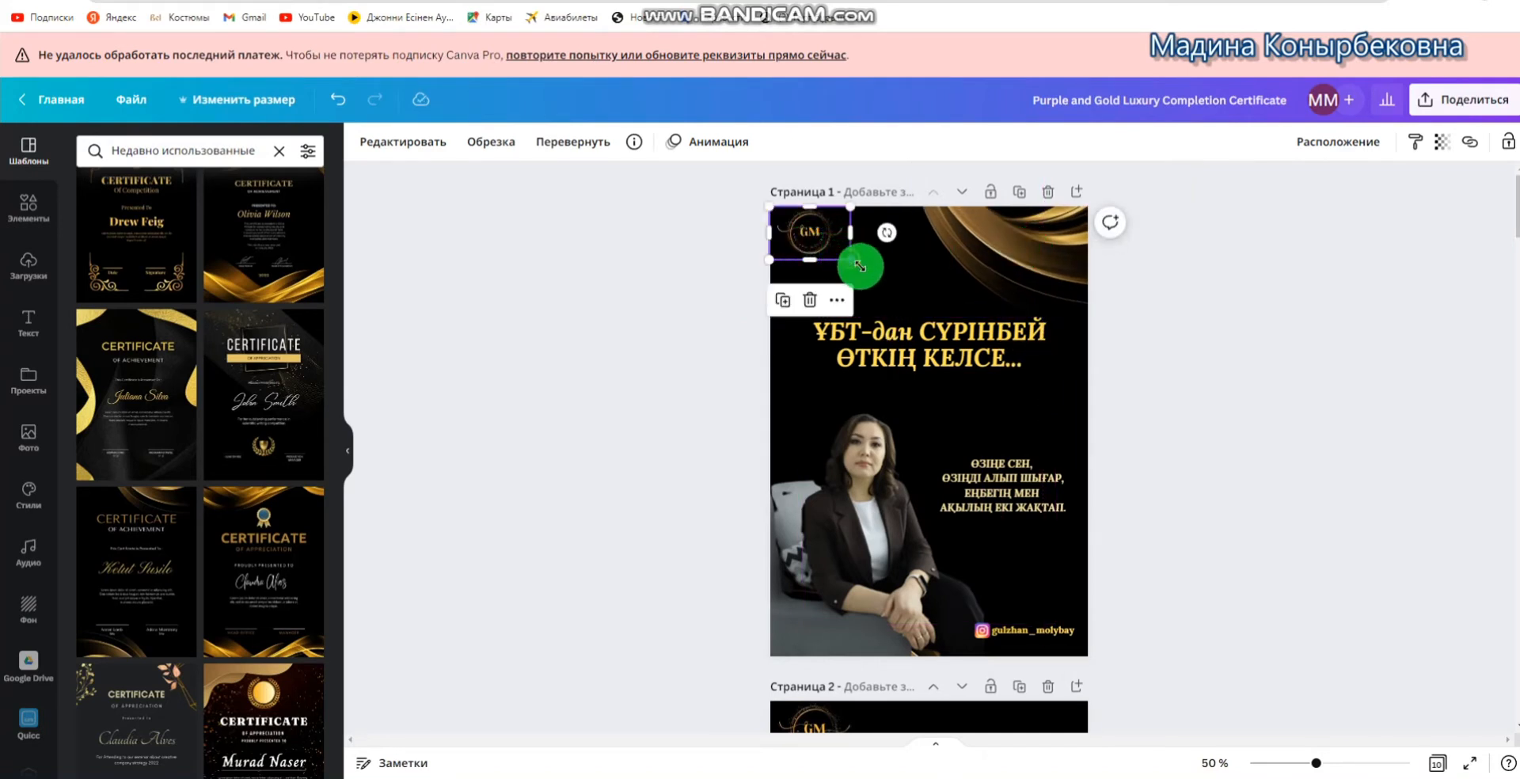
pyautogui.moveTo(859, 266)
pyautogui.mouseDown()
pyautogui.moveTo(932, 324)
pyautogui.moveTo(856, 261)
pyautogui.mouseUp()
pyautogui.click(1180, 327)
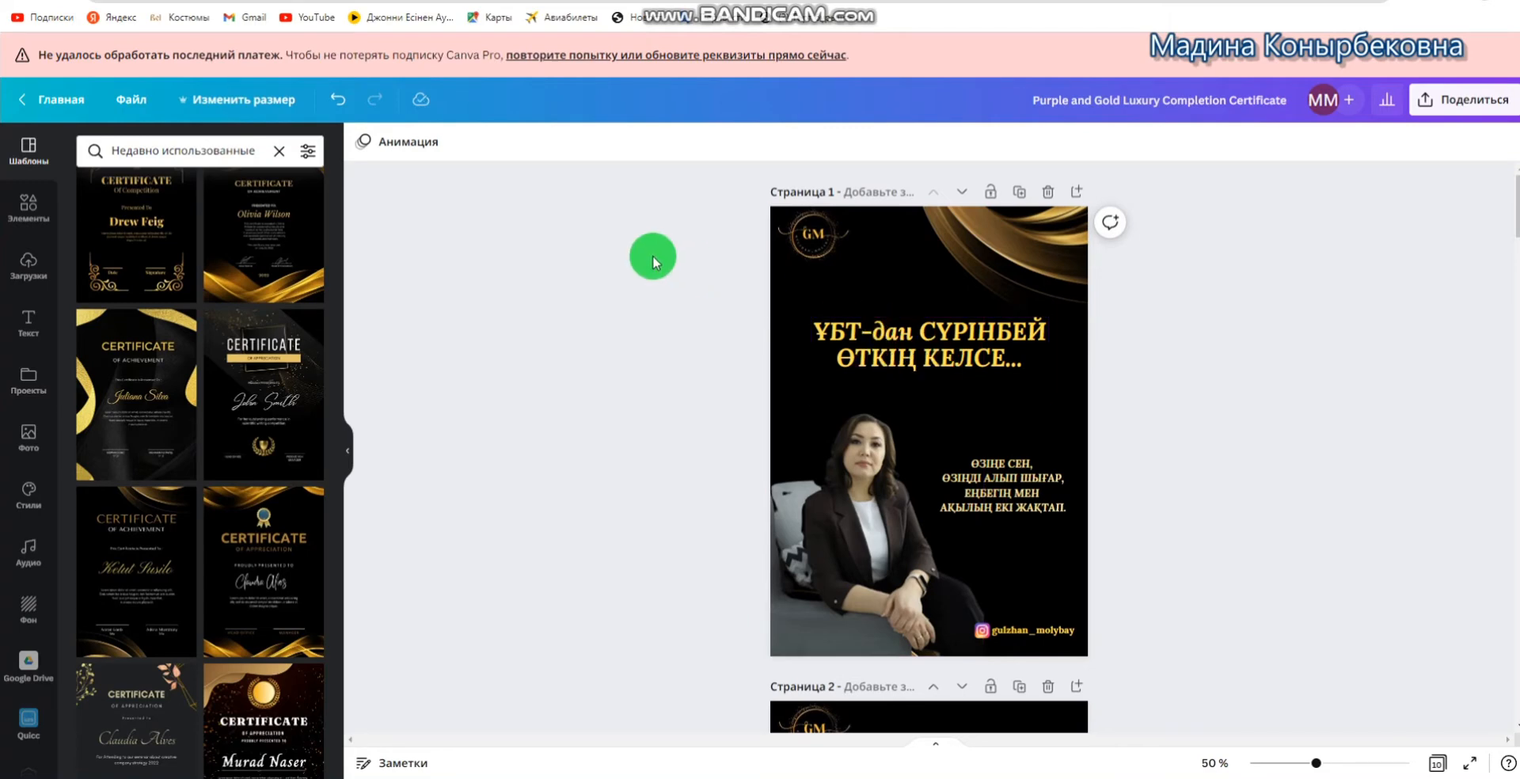
# Return to the Canva home page, open the Сертификаты templates under Образование and look through them
pyautogui.scroll(-1, 1237, 520)
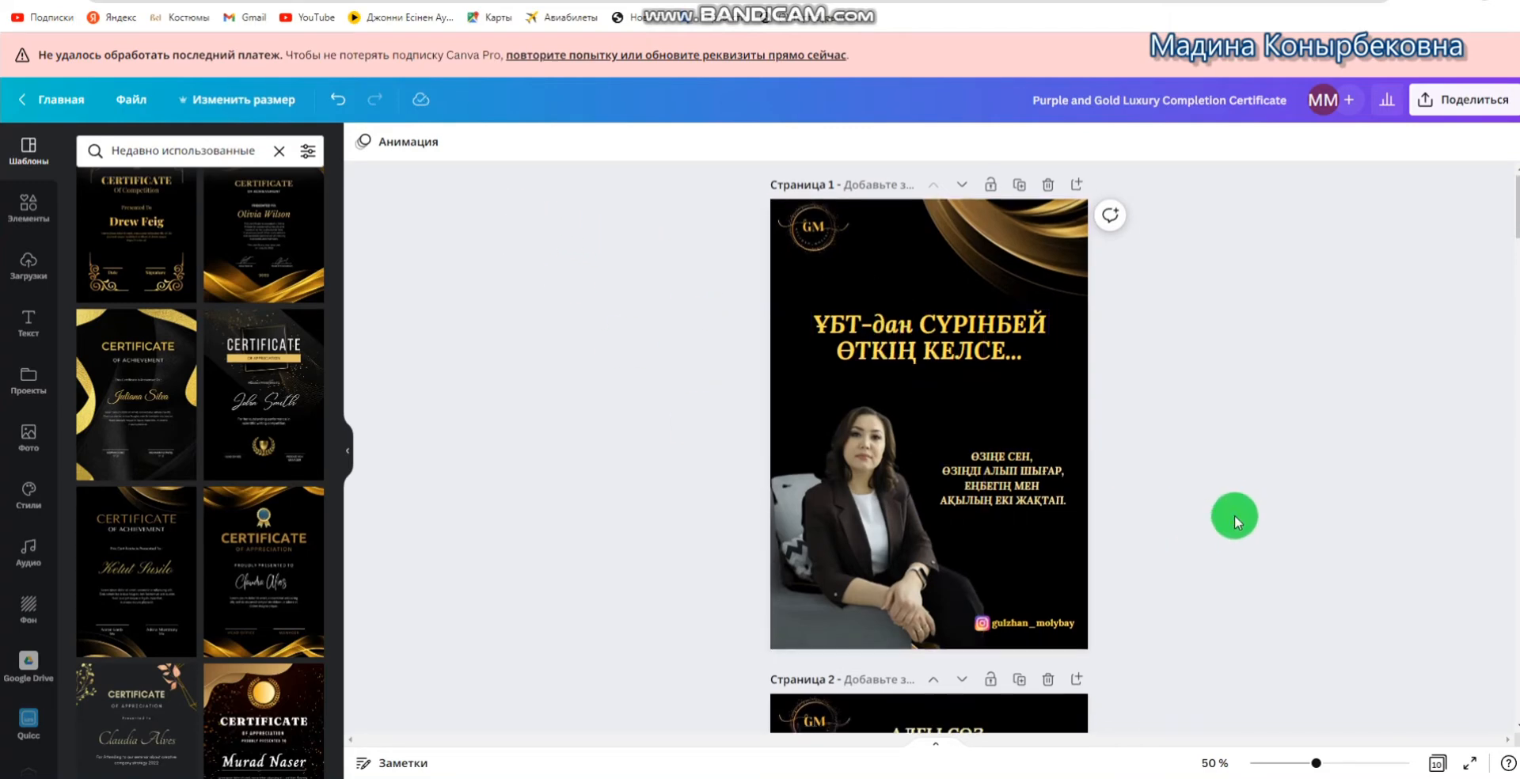
pyautogui.moveTo(1515, 207)
pyautogui.mouseDown()
pyautogui.moveTo(1514, 686)
pyautogui.moveTo(1512, 212)
pyautogui.mouseUp()
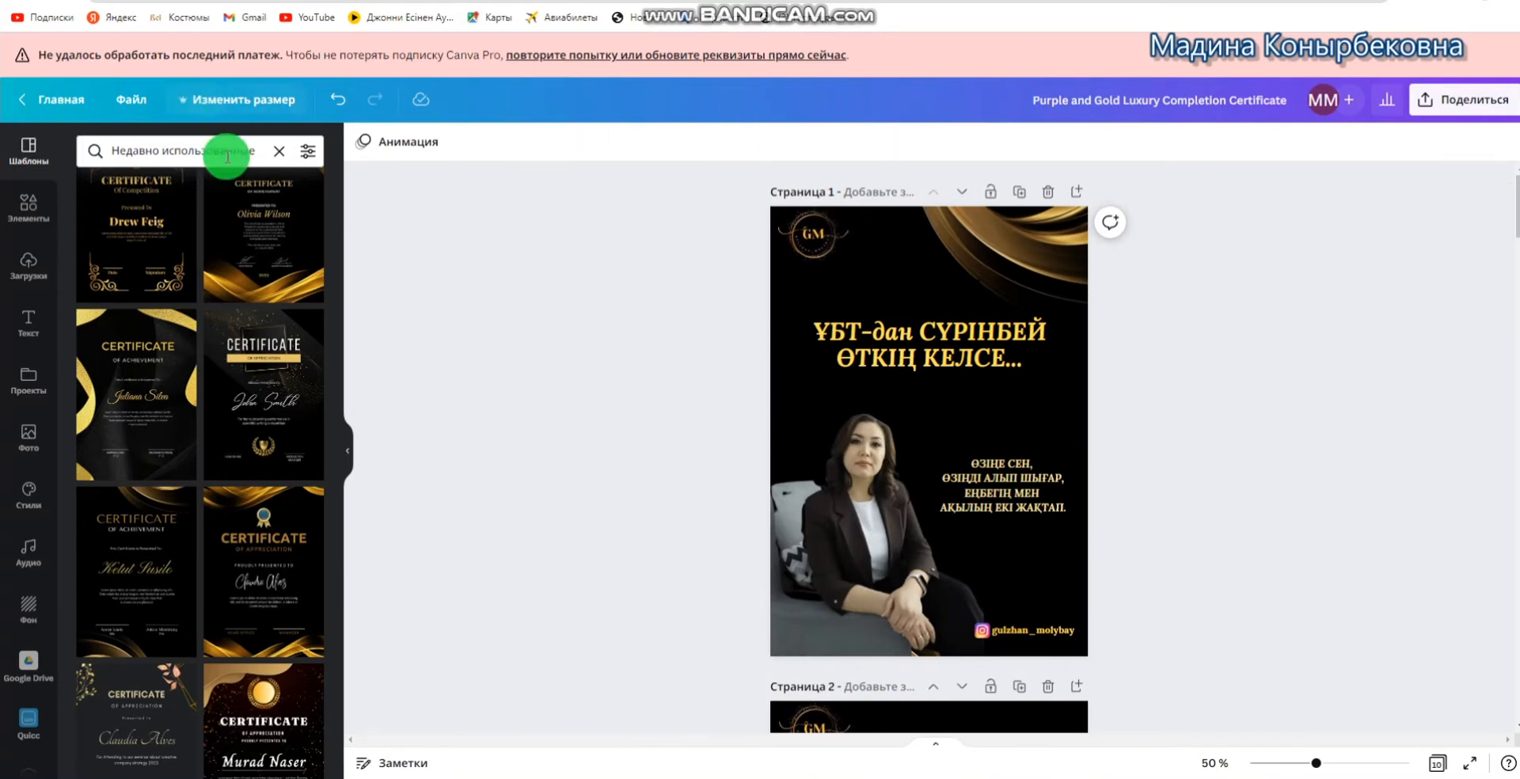
pyautogui.click(82, 103)
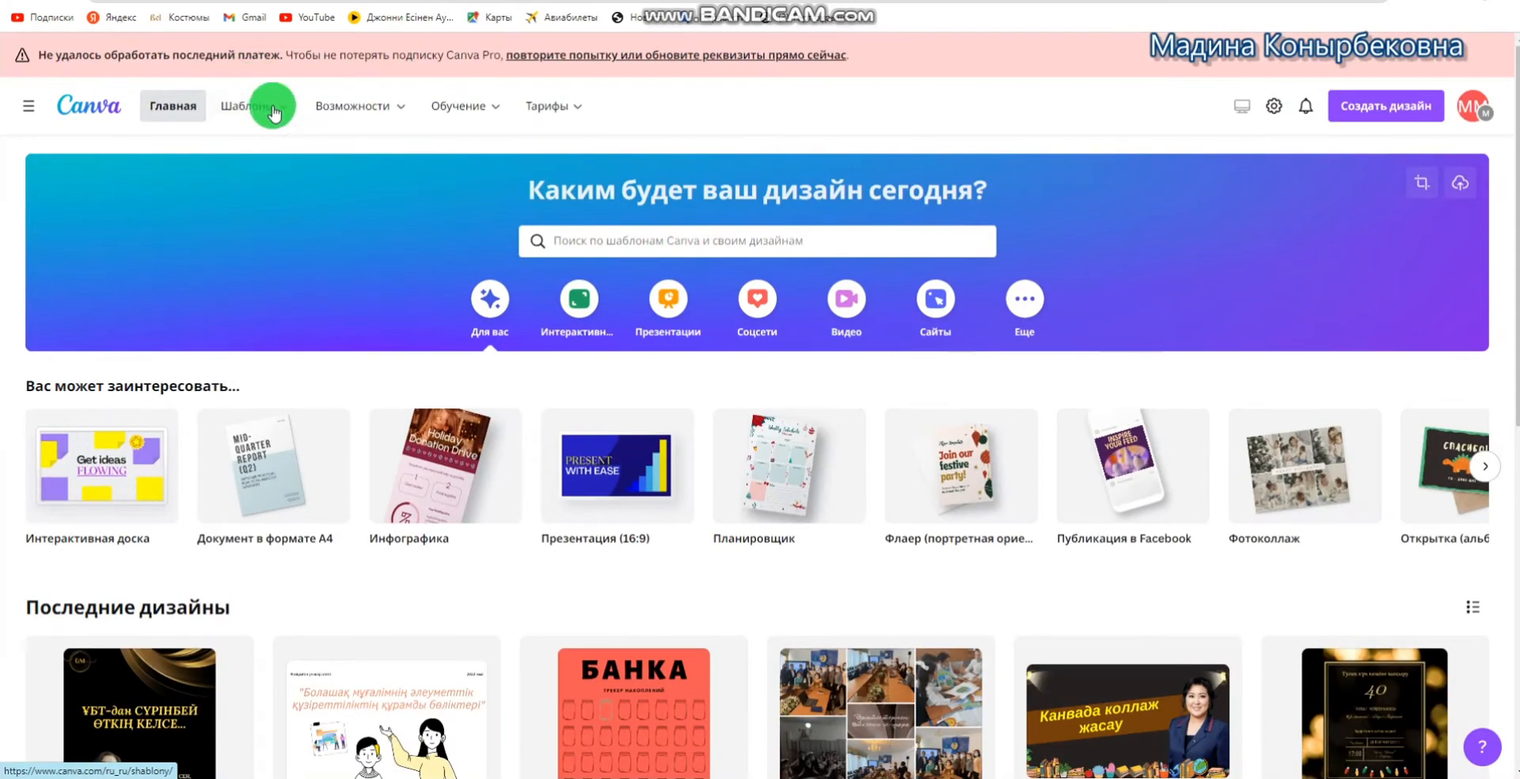
pyautogui.moveTo(279, 119)
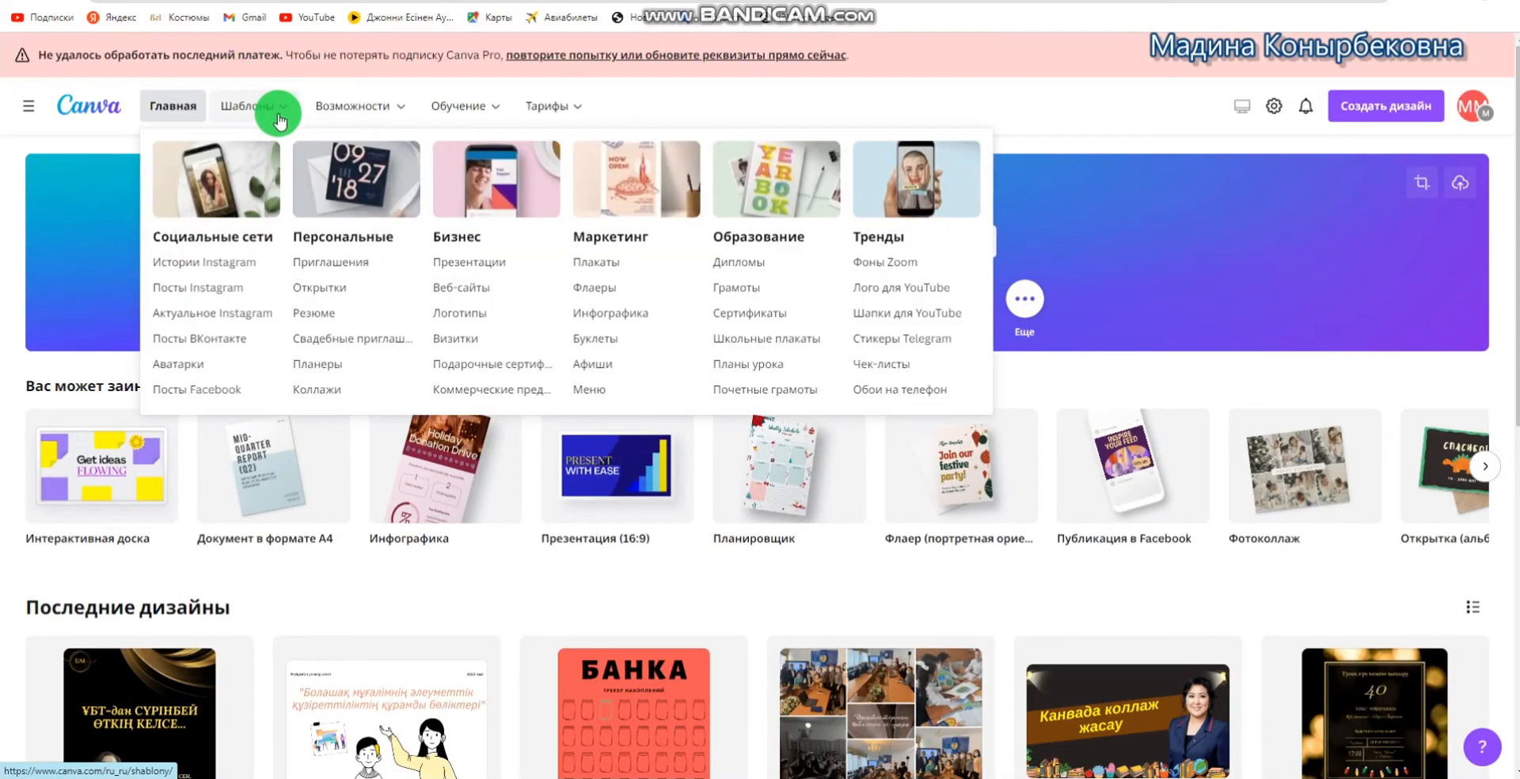
pyautogui.click(764, 317)
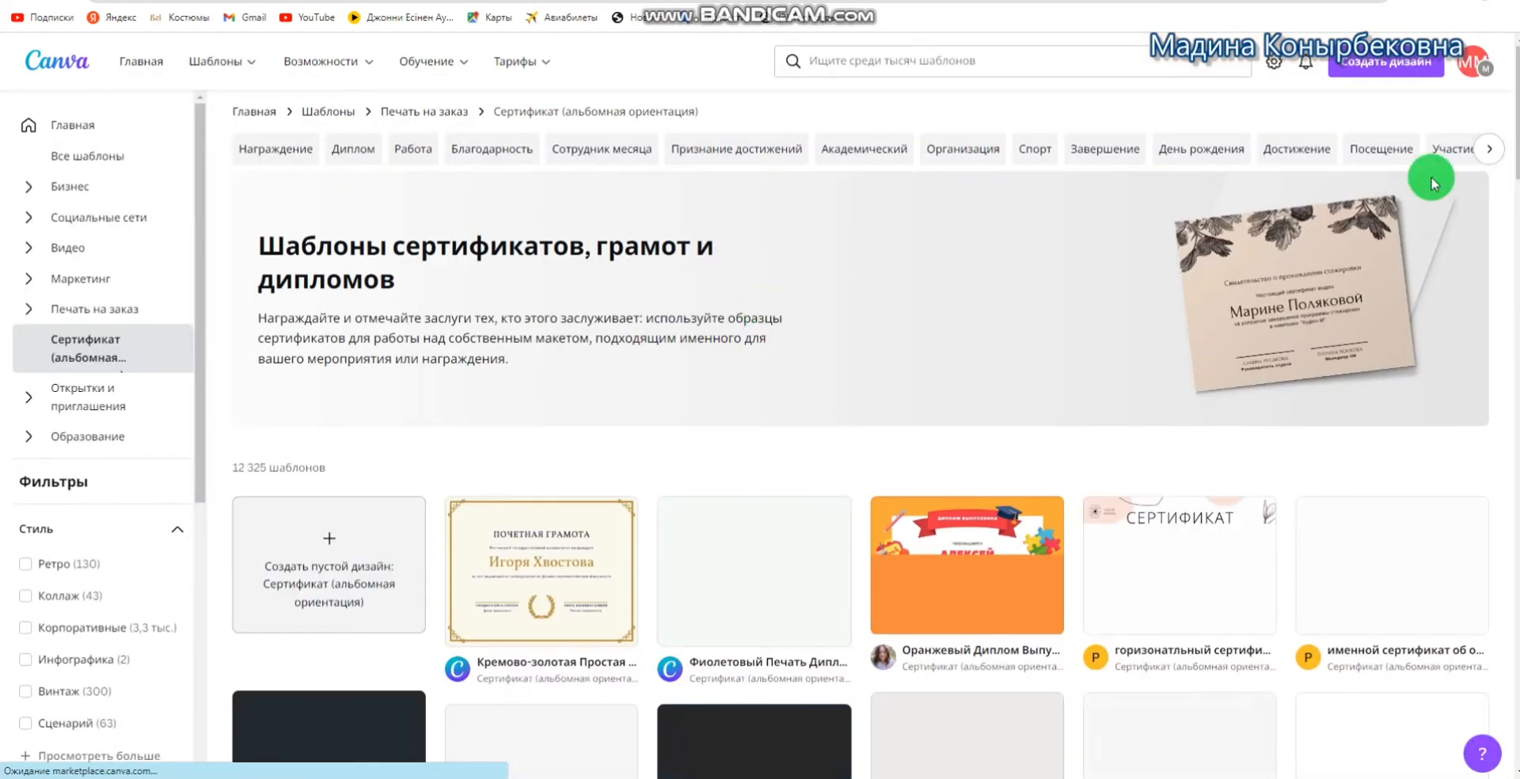
pyautogui.scroll(-5, 1432, 182)
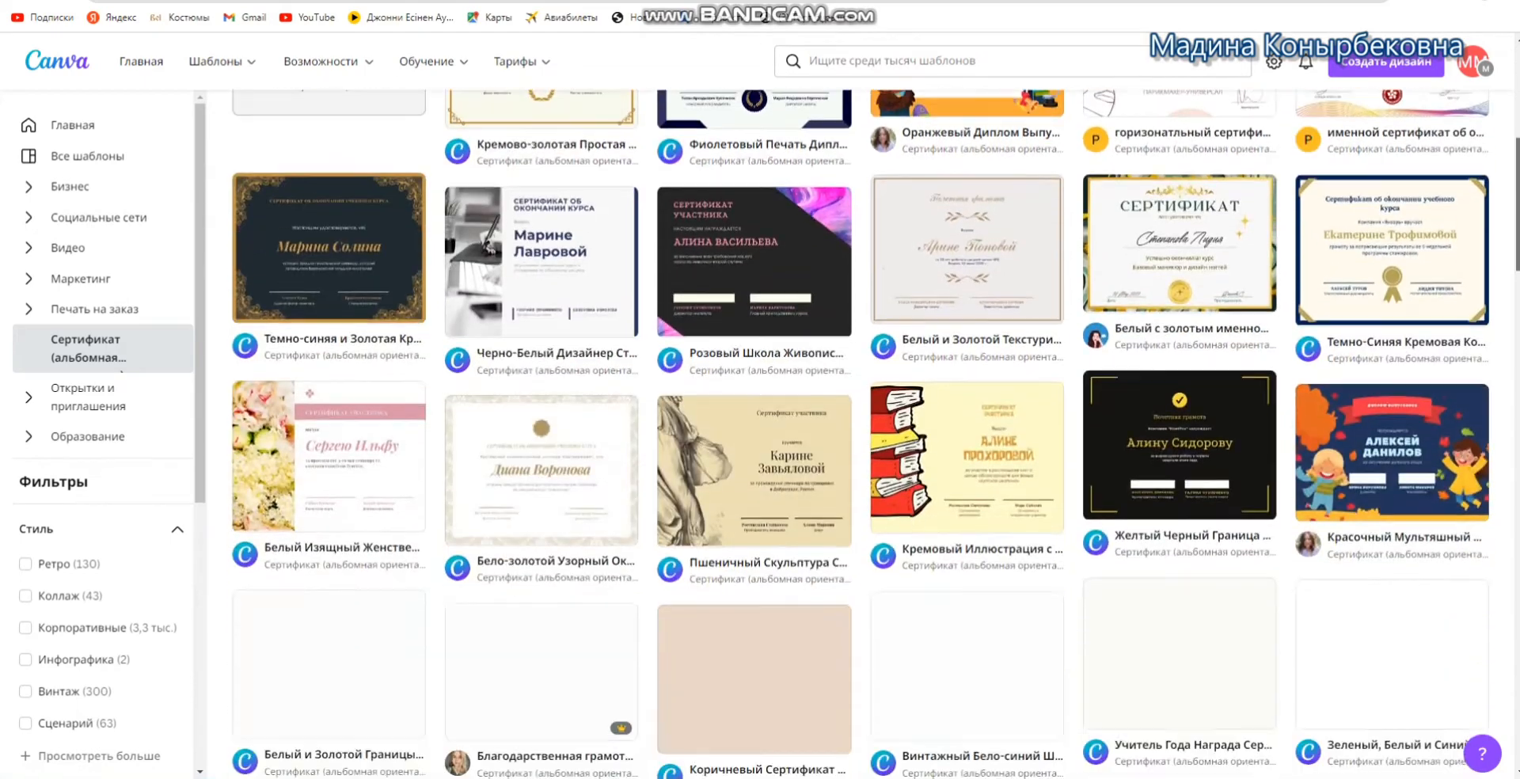
pyautogui.scroll(-2, 859, 434)
pyautogui.scroll(-4, 858, 434)
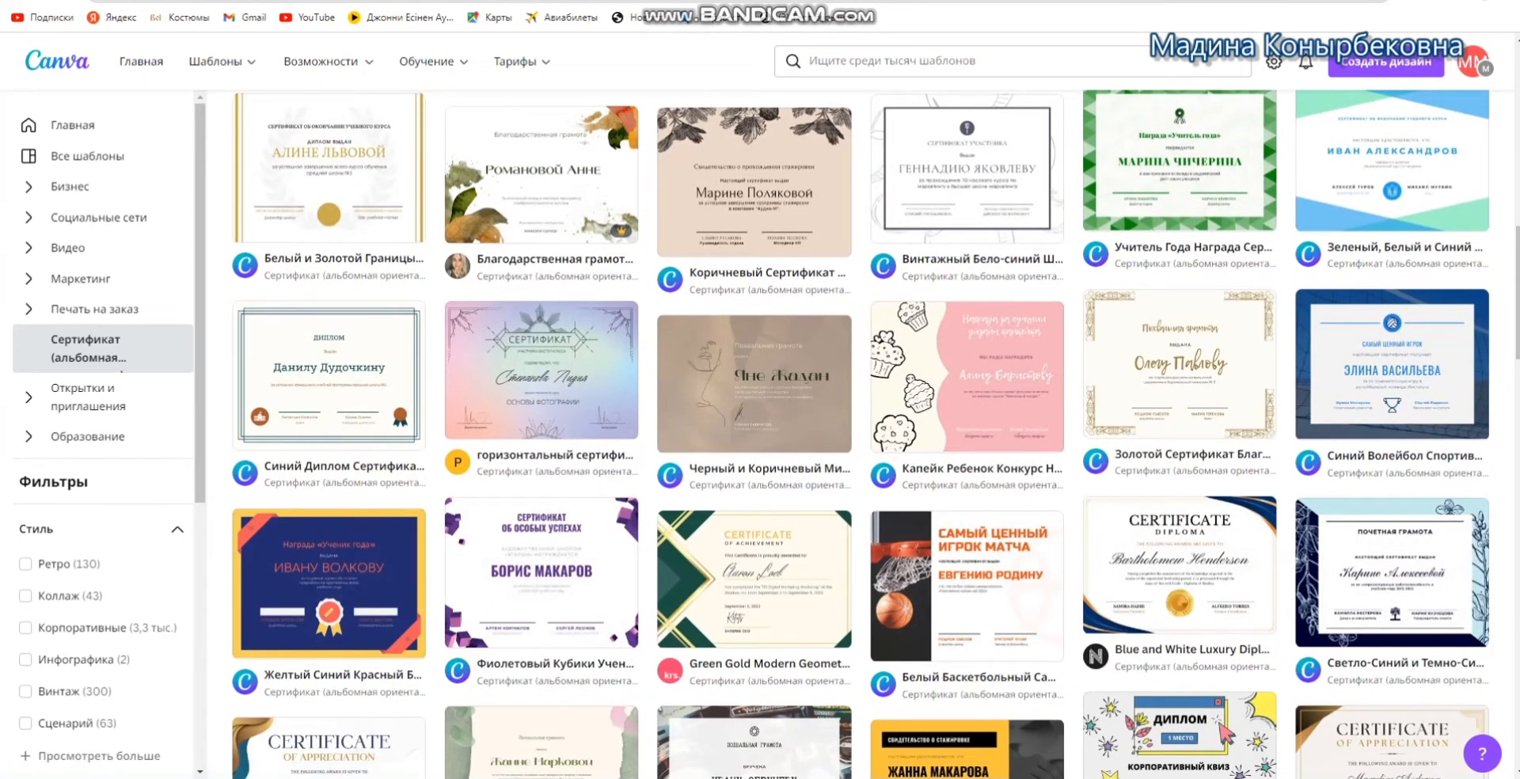
# Switch to the Word document with the health tips and go to its beginning
pyautogui.click(427, 738)
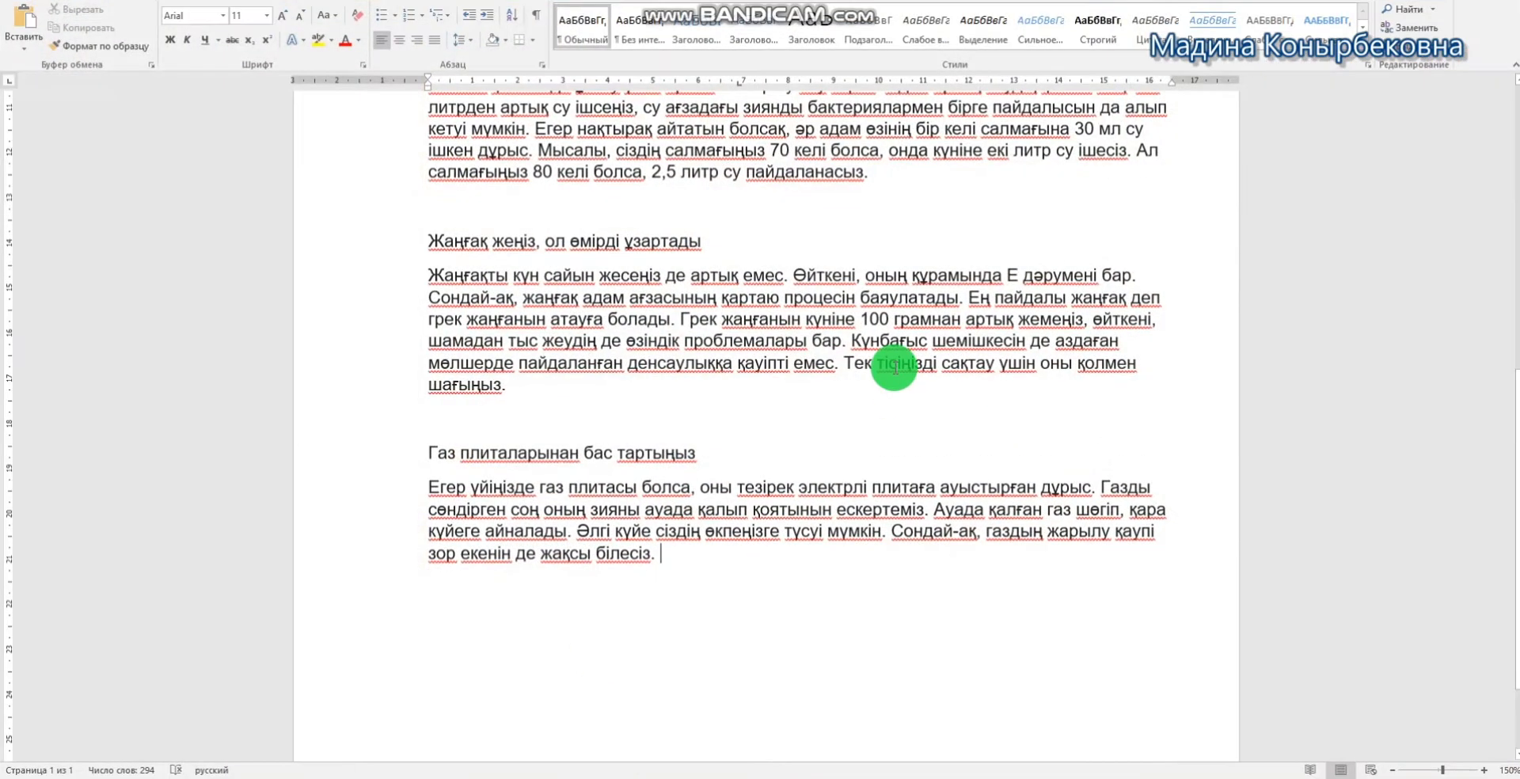
pyautogui.moveTo(1512, 404); pyautogui.dragTo(1511, 127)
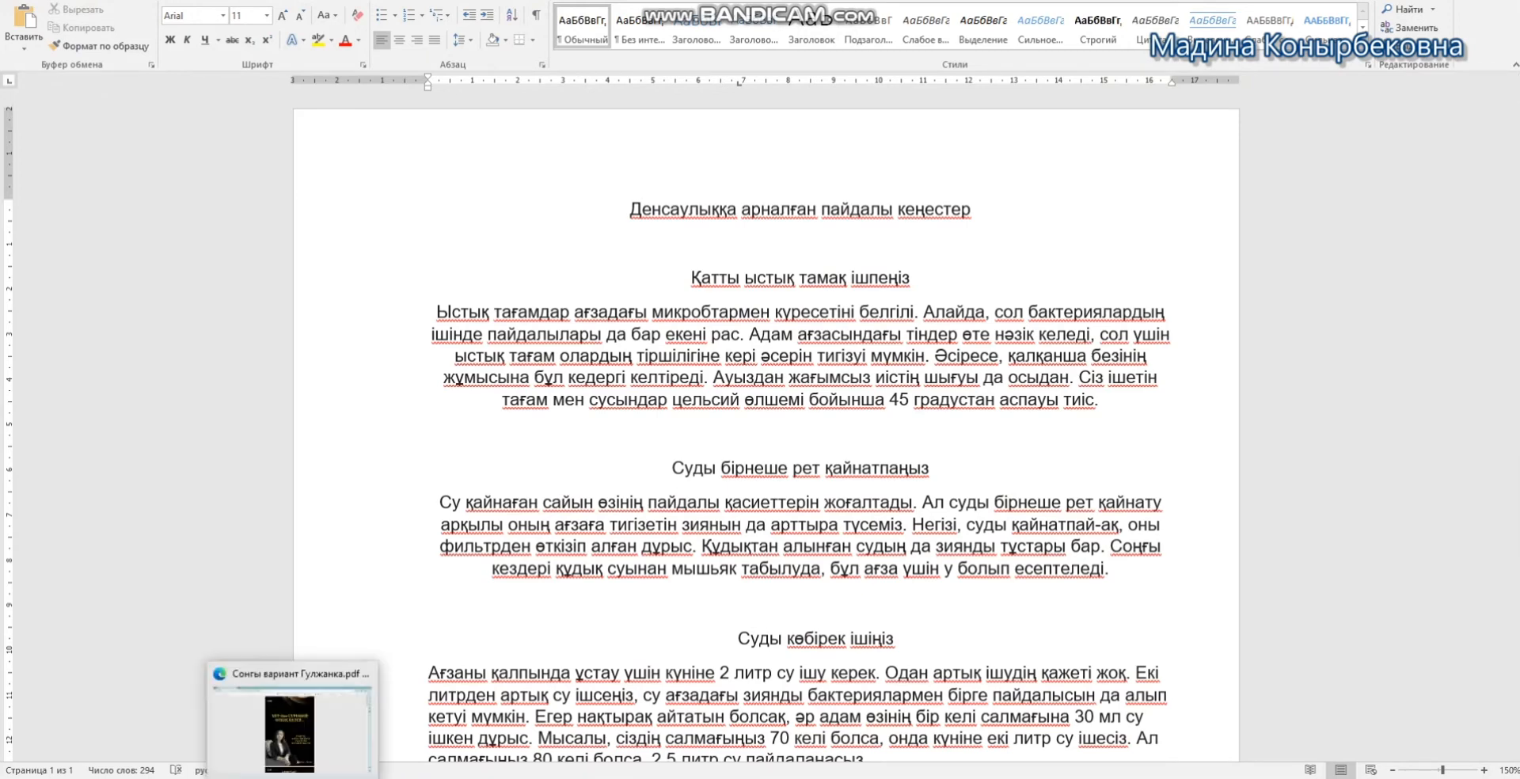
# Switch back to Canva, browse further through the certificate templates and return to the start of the page
pyautogui.click(255, 777)
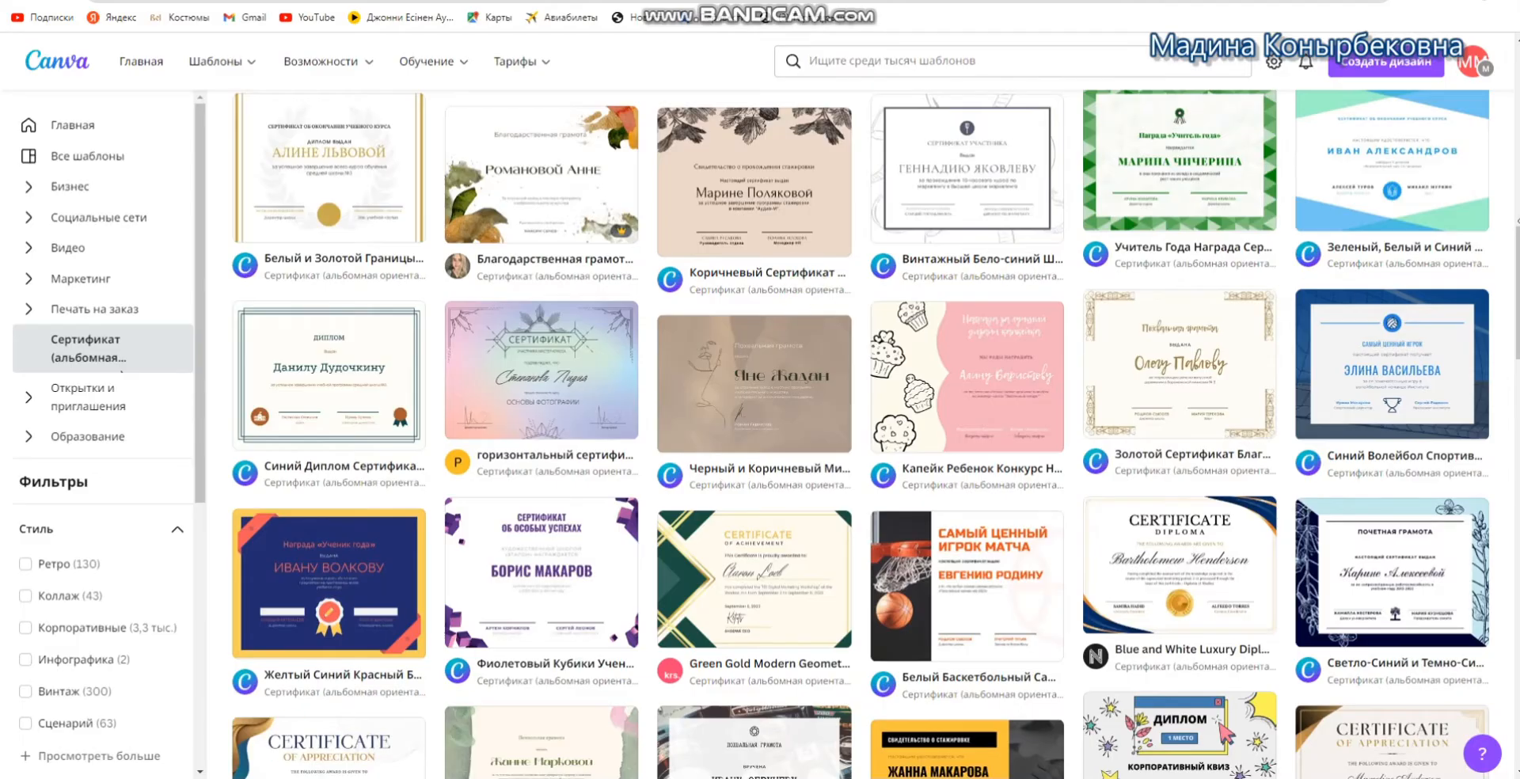
pyautogui.scroll(-8, 860, 434)
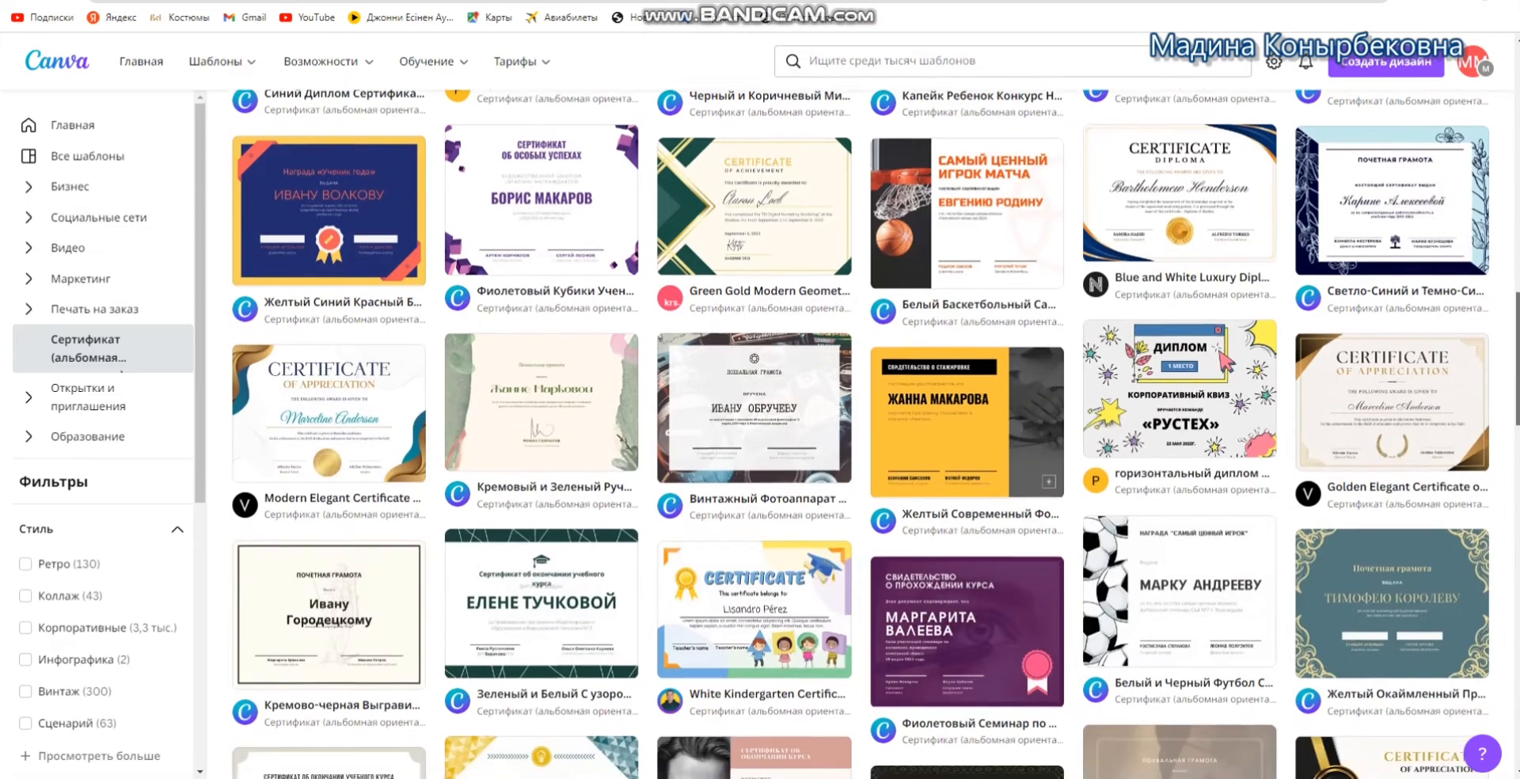
pyautogui.scroll(-15, 860, 433)
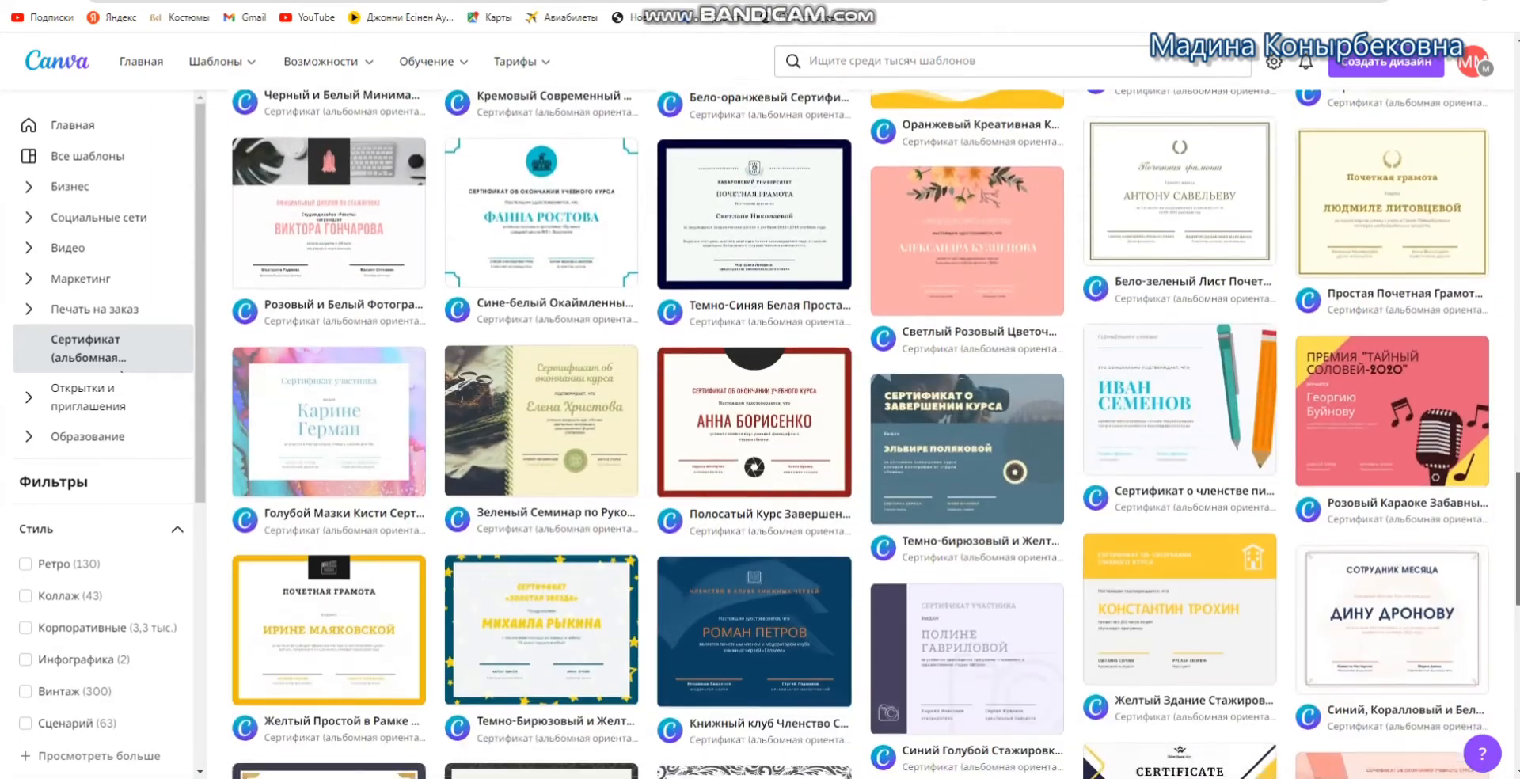
pyautogui.scroll(-15, 860, 433)
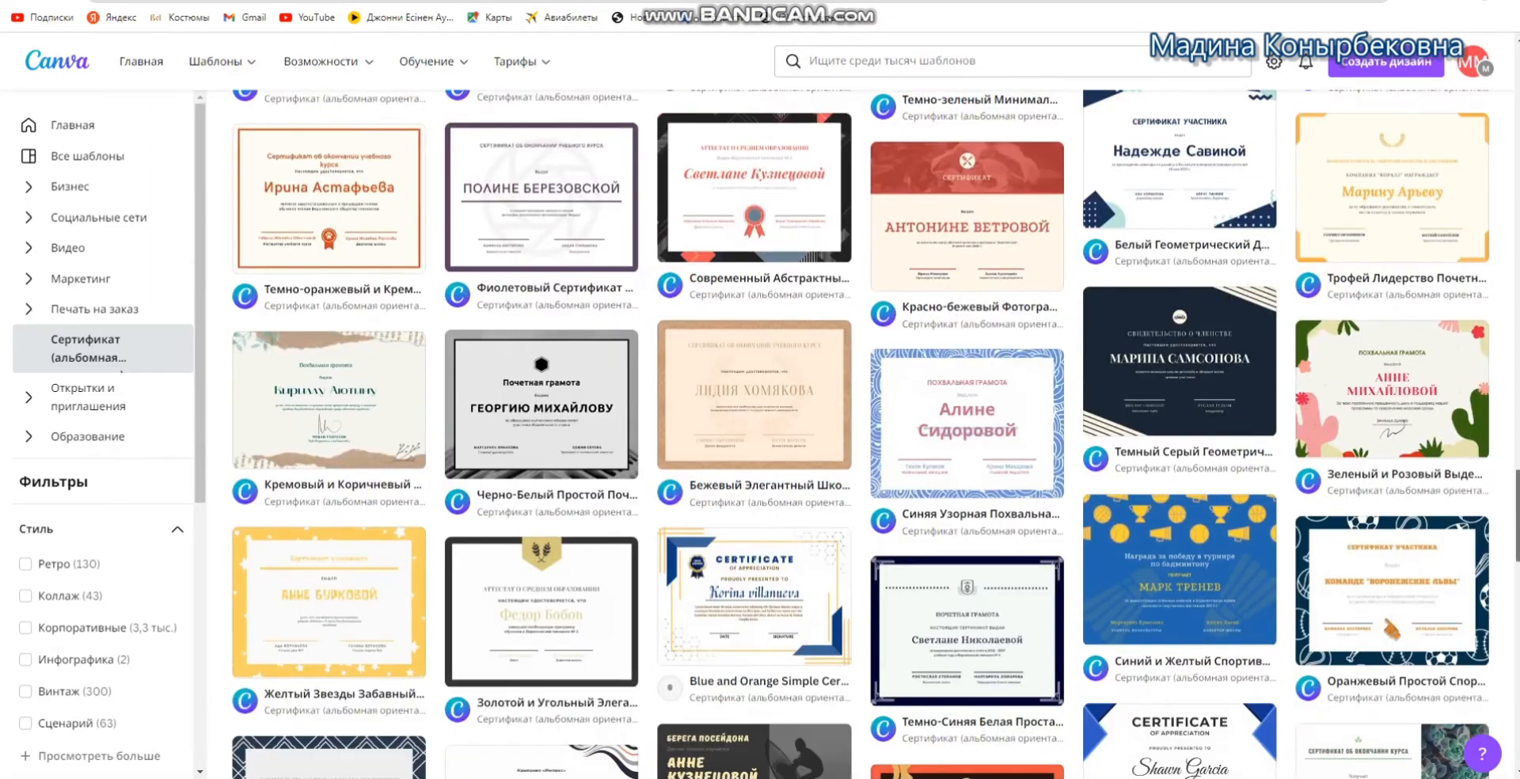
pyautogui.scroll(3, 860, 433)
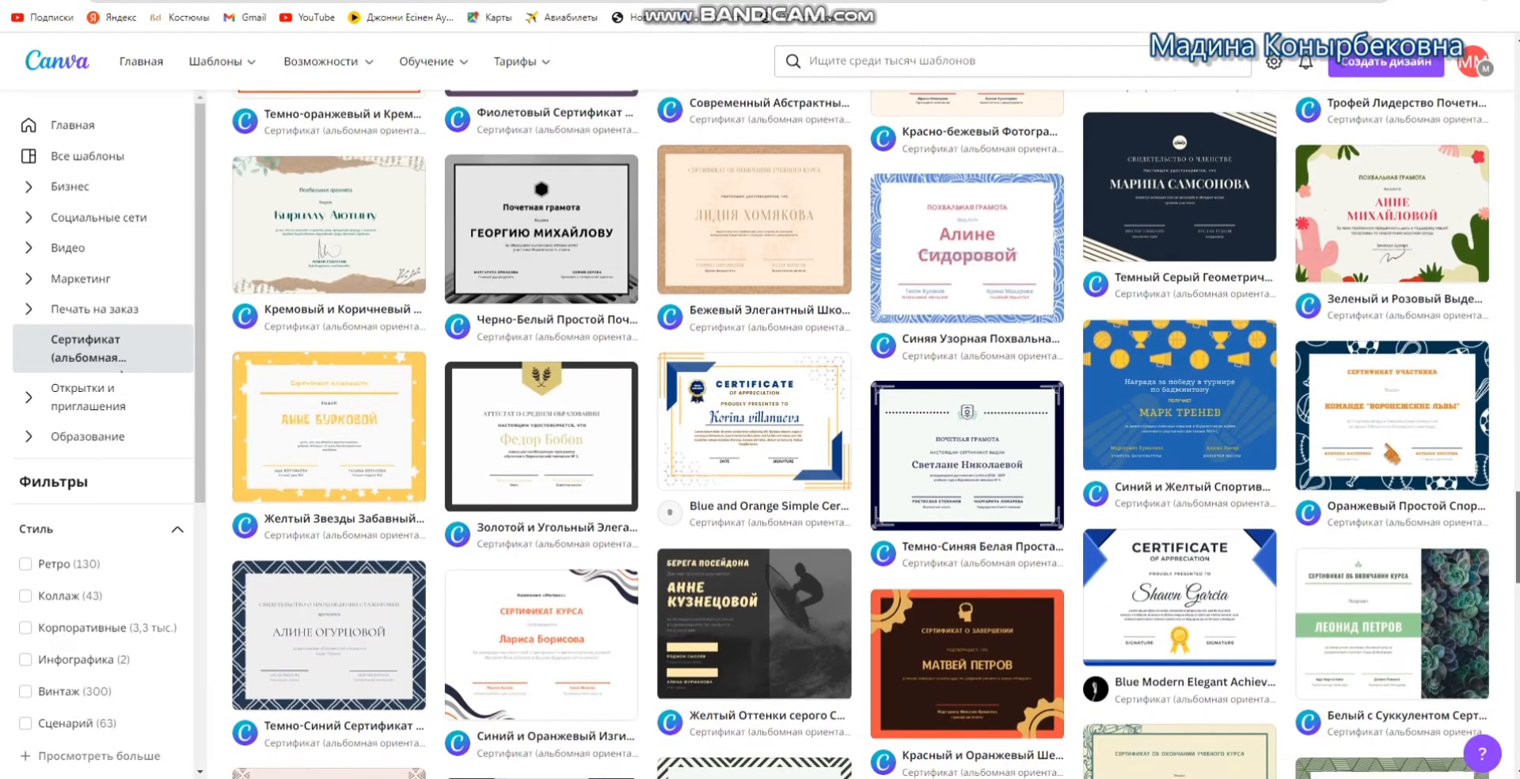
pyautogui.moveTo(1517, 527); pyautogui.dragTo(1516, 88)
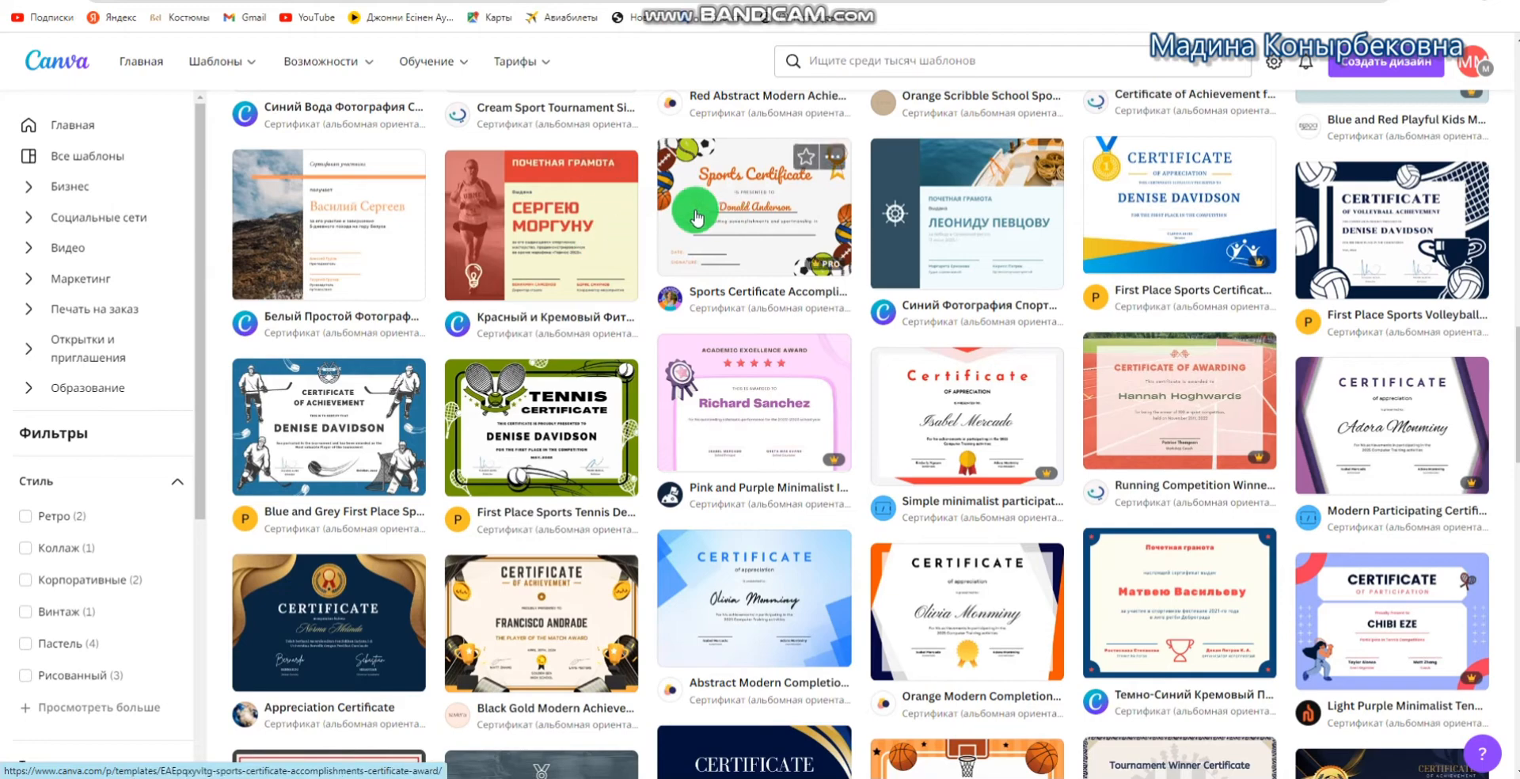
# Open the Sports Certificate Accomplishments template, look through its similar designs and start editing the template
pyautogui.click(678, 228)
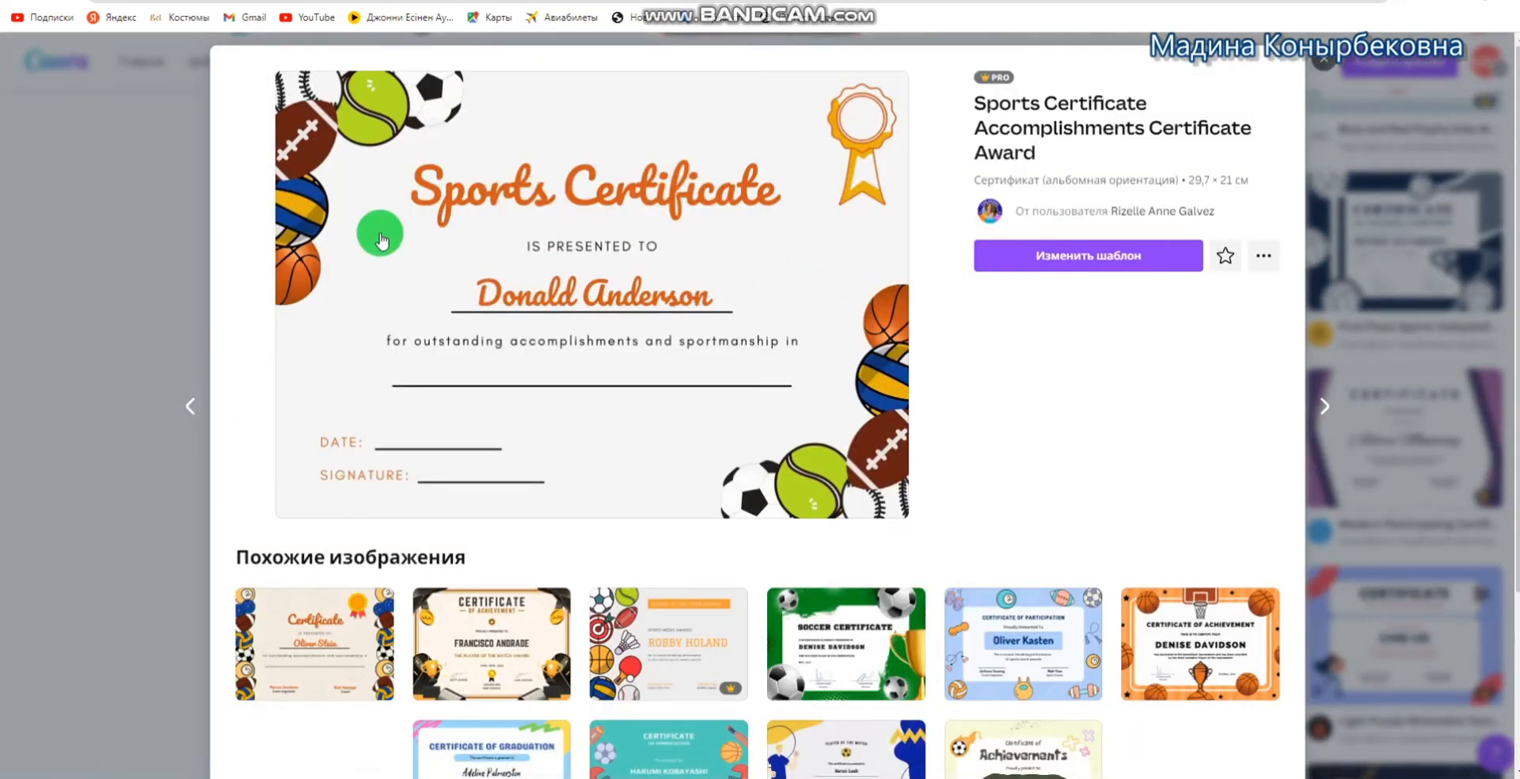
pyautogui.scroll(-2, 1086, 372)
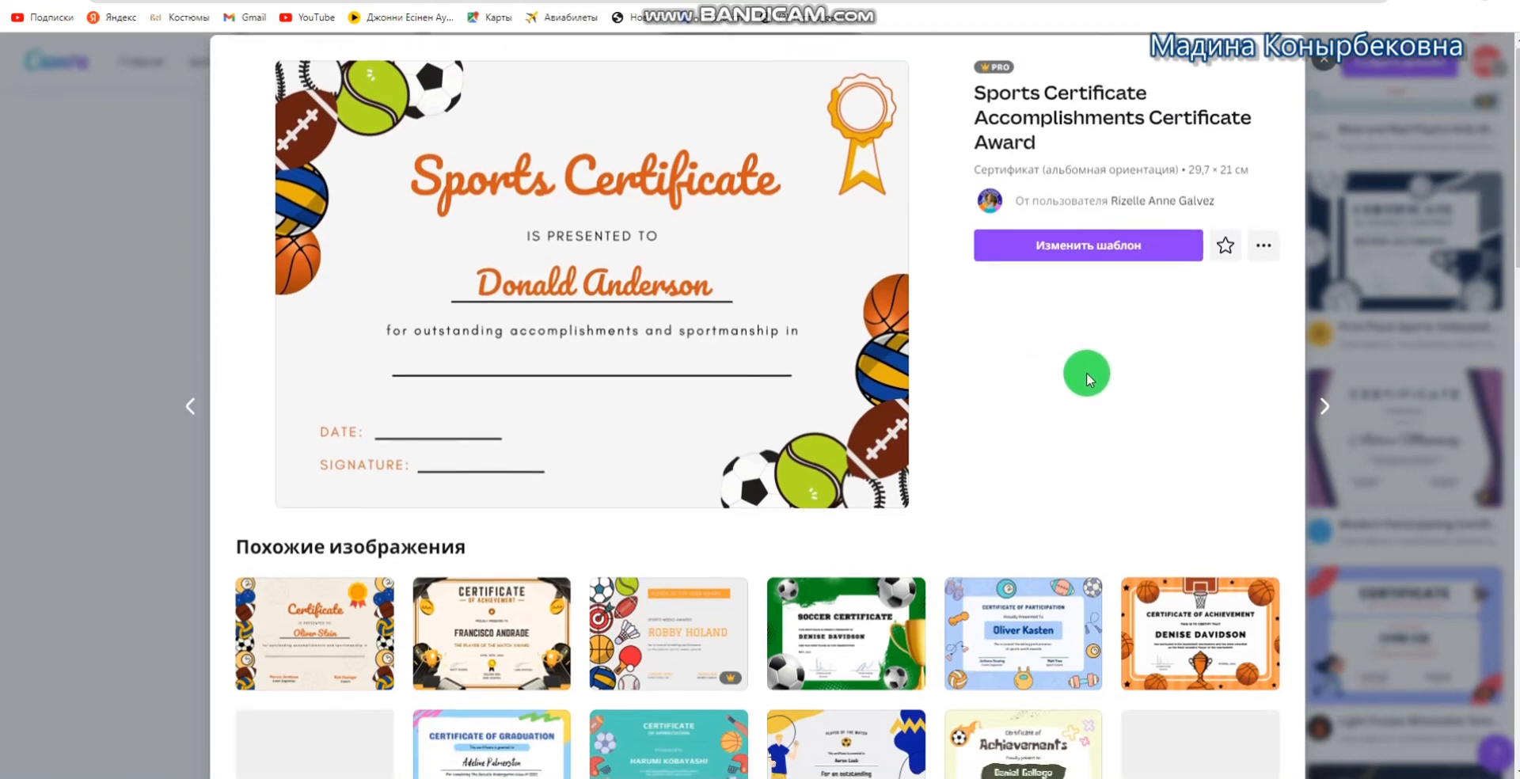
pyautogui.scroll(-4, 1086, 372)
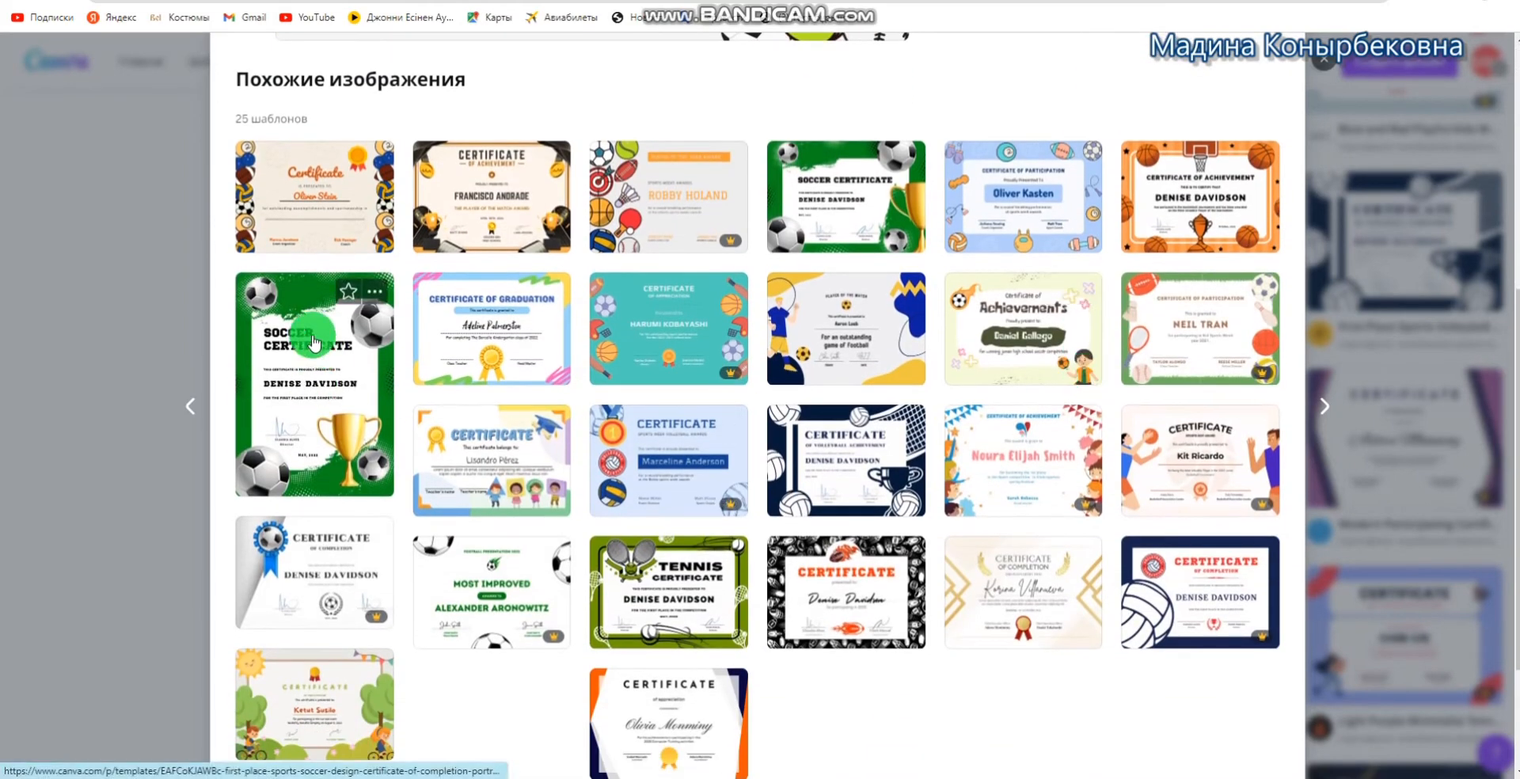
pyautogui.scroll(-2, 823, 558)
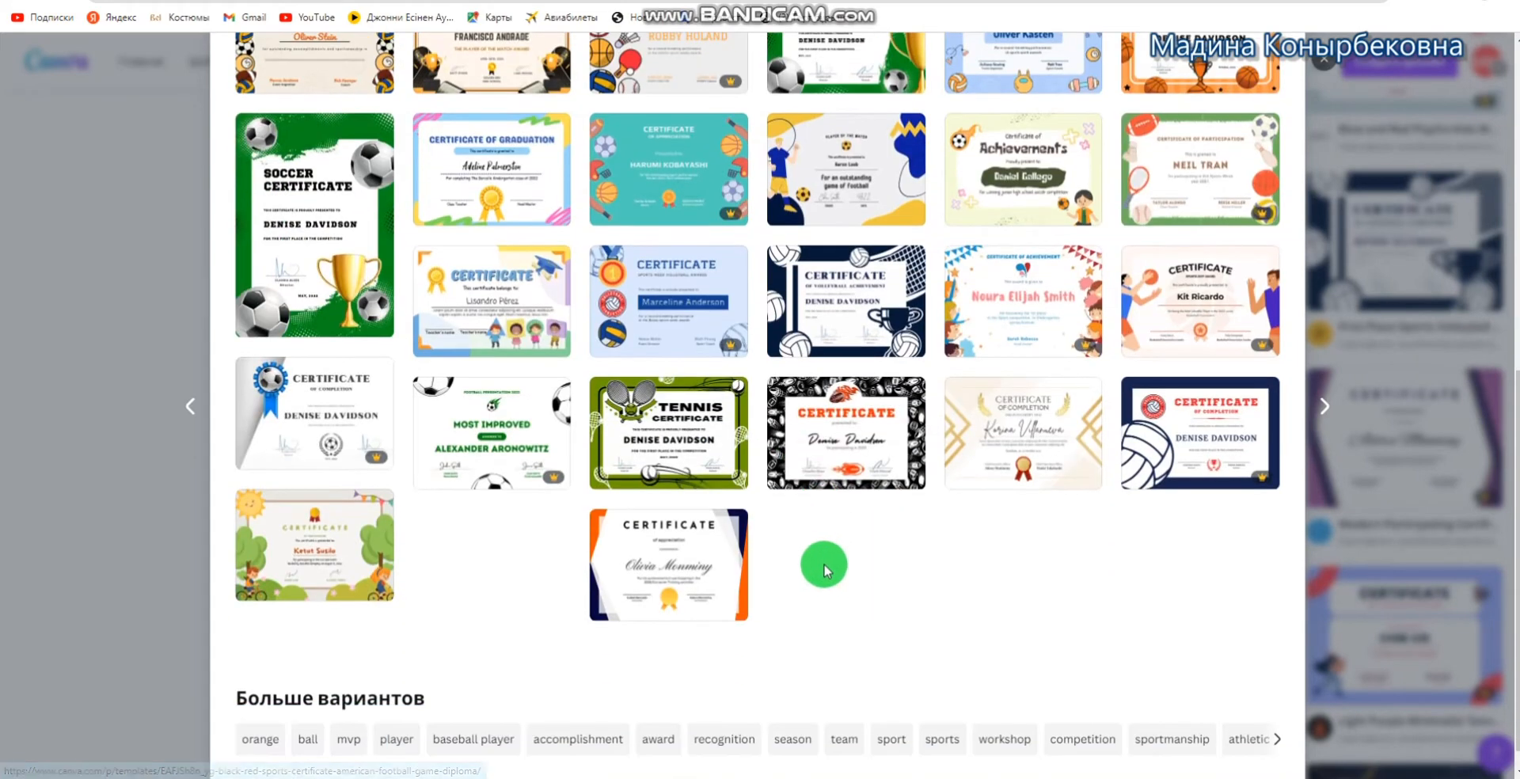
pyautogui.scroll(-1, 823, 558)
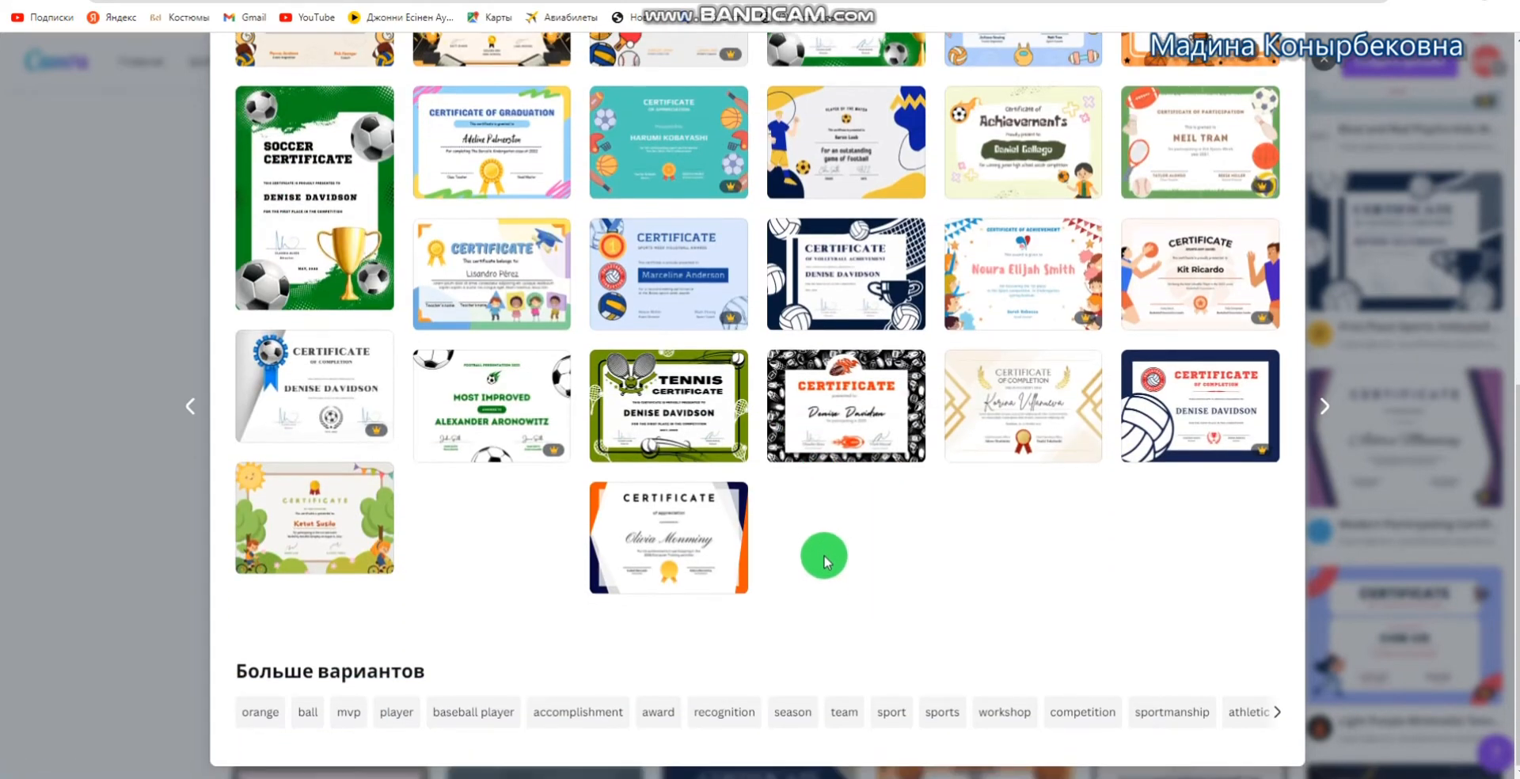
pyautogui.scroll(5, 823, 558)
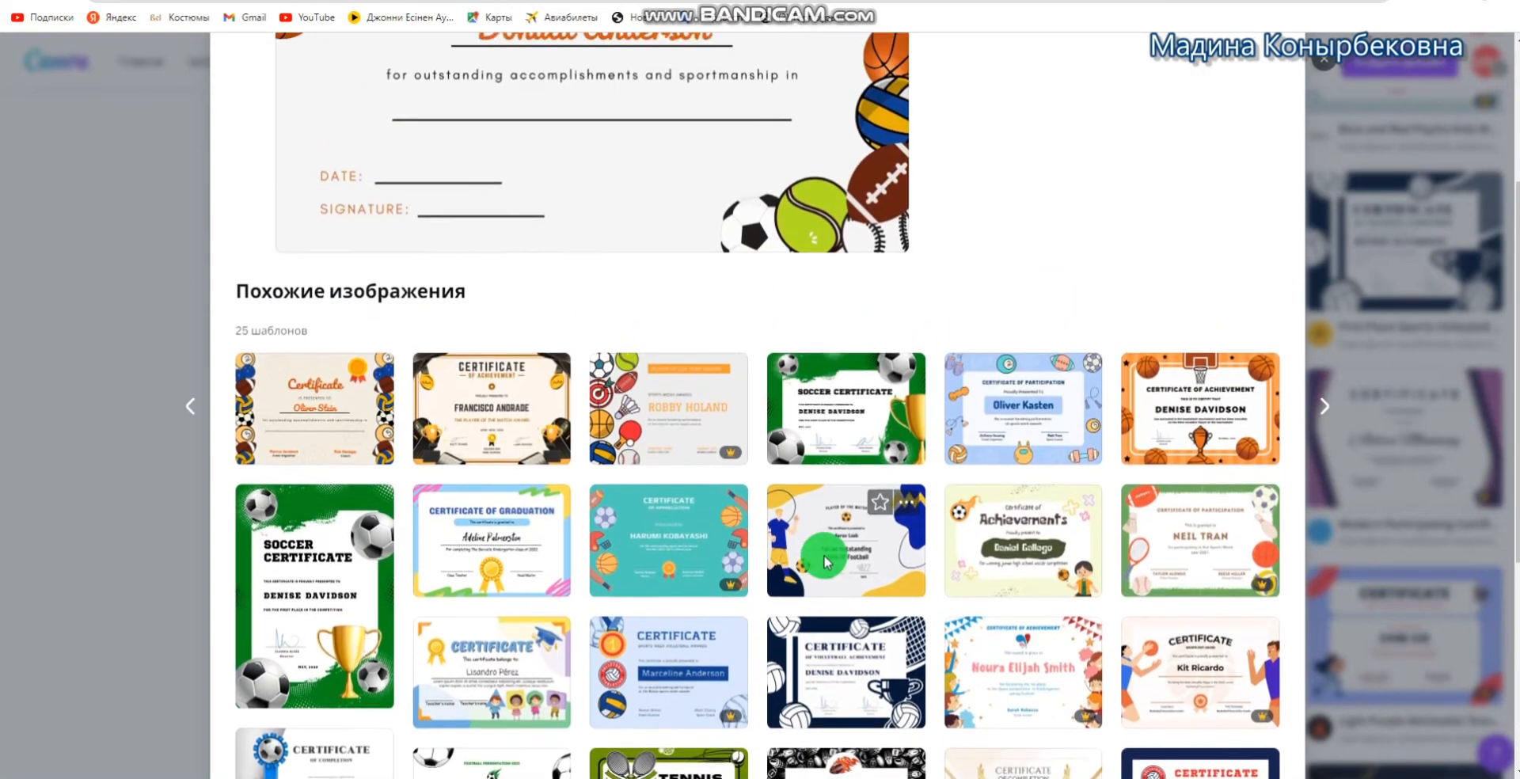
pyautogui.scroll(3, 823, 562)
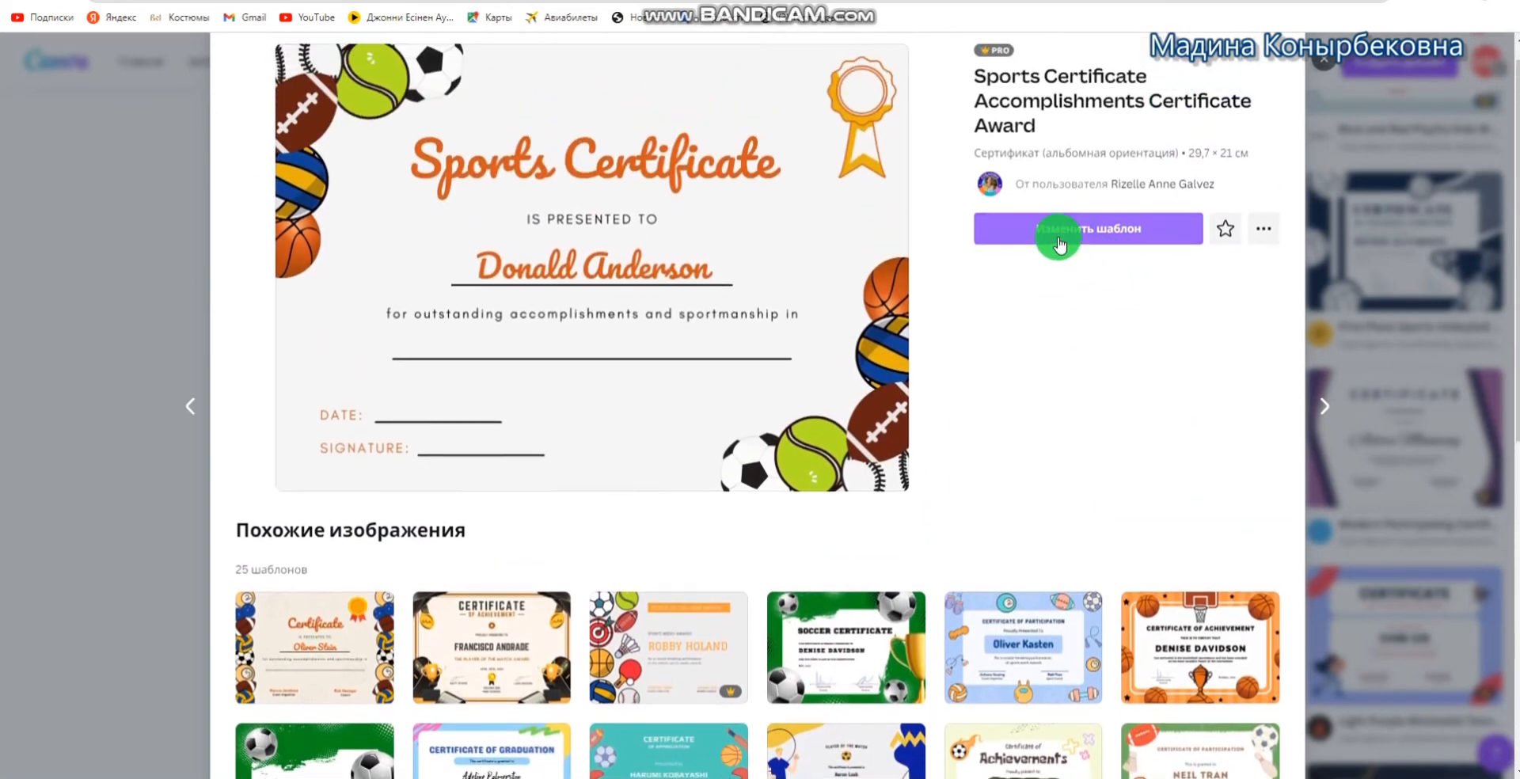
pyautogui.click(1057, 236)
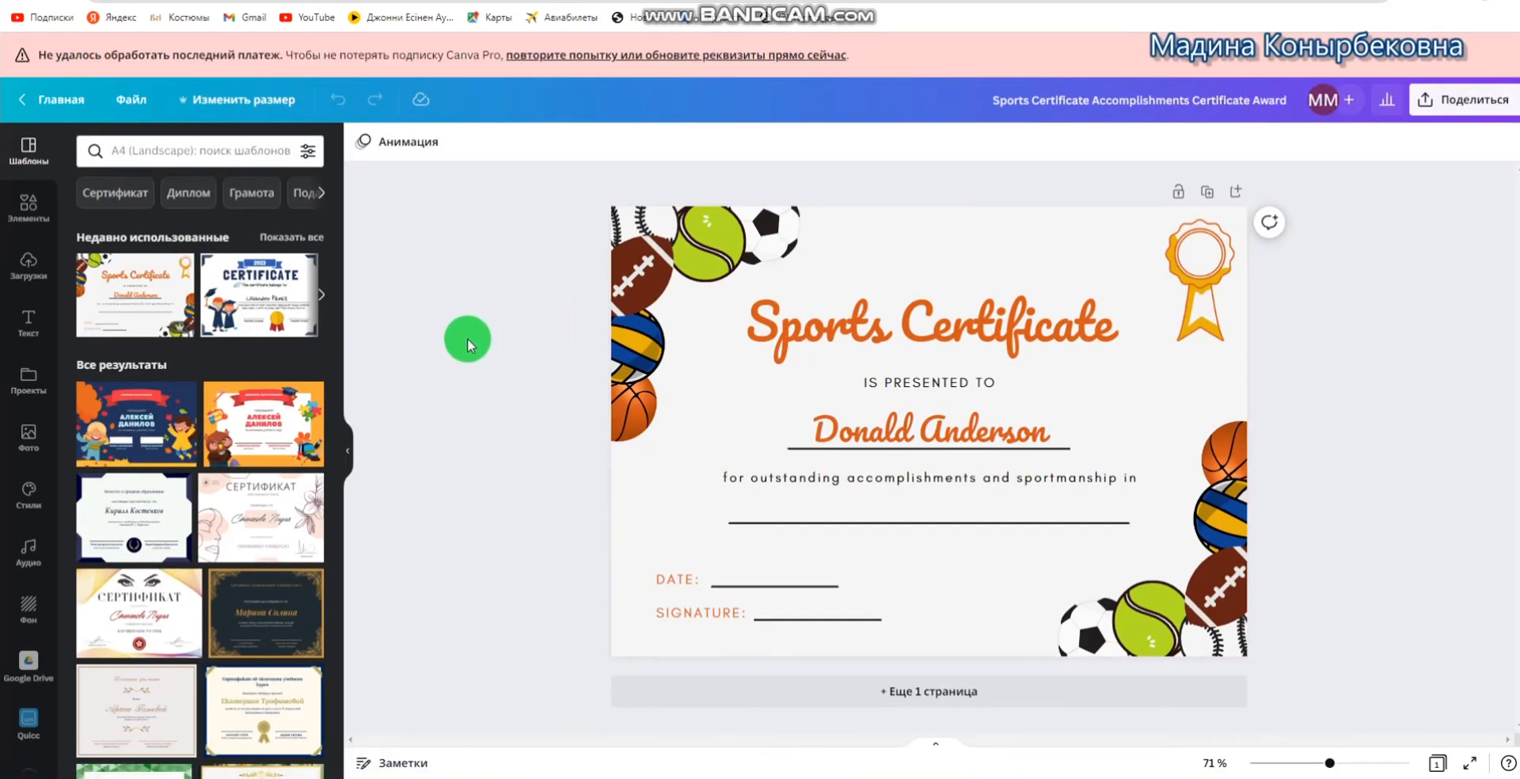
pyautogui.click(146, 106)
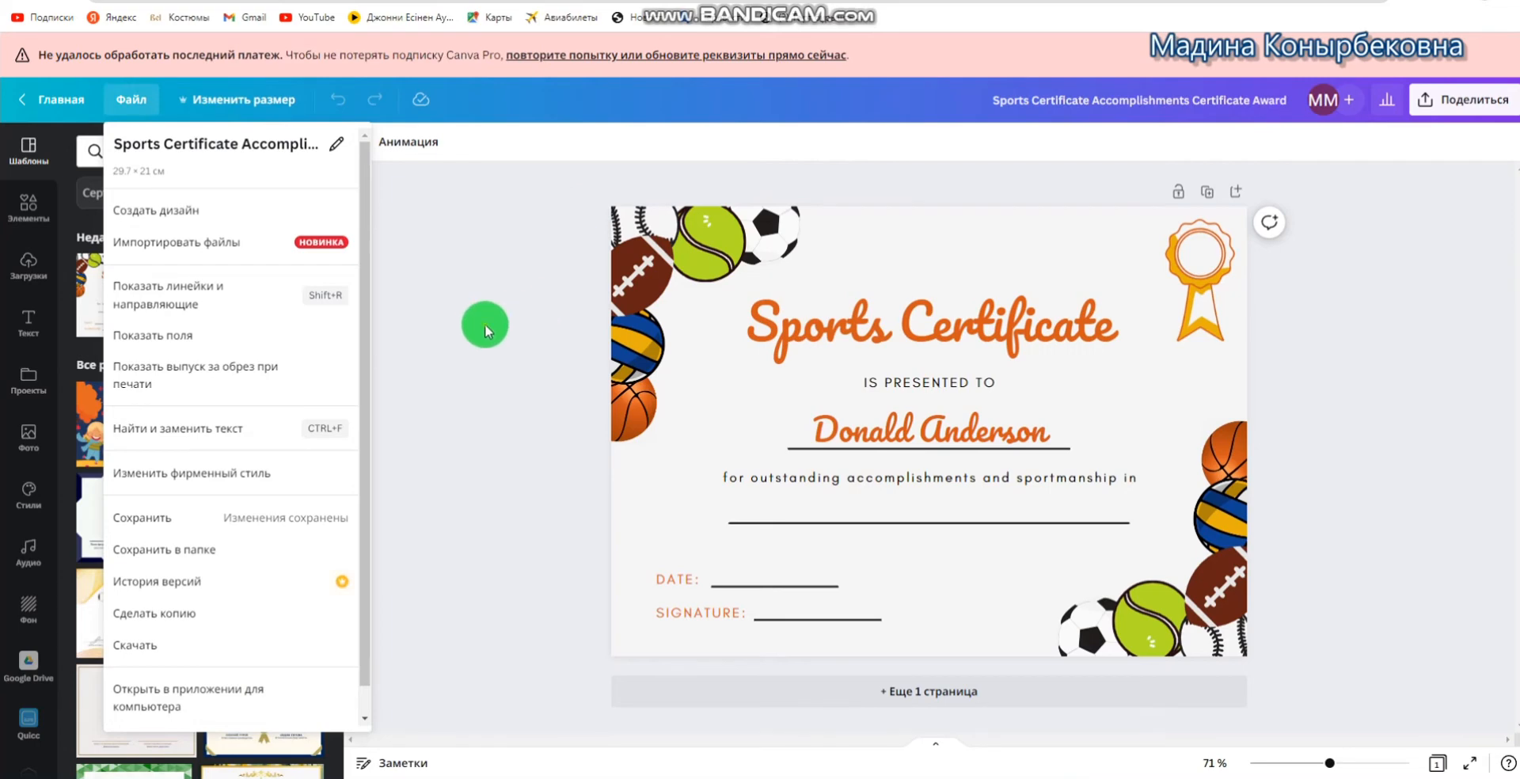
pyautogui.click(486, 325)
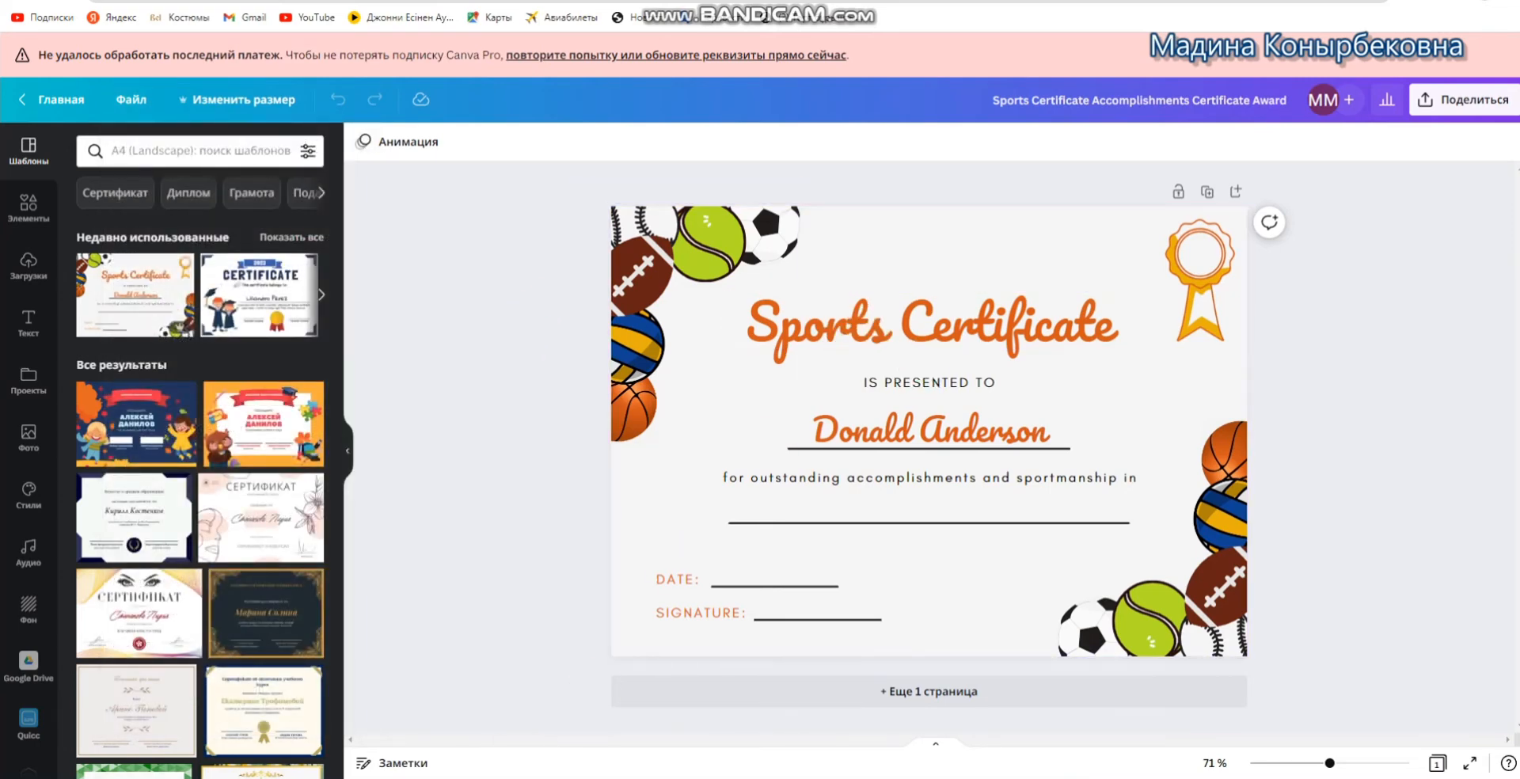
# Switch to the Word document with the health tips and copy its title "Денсаулыққа арналған пайдалы кеңестер"
pyautogui.click(401, 736)
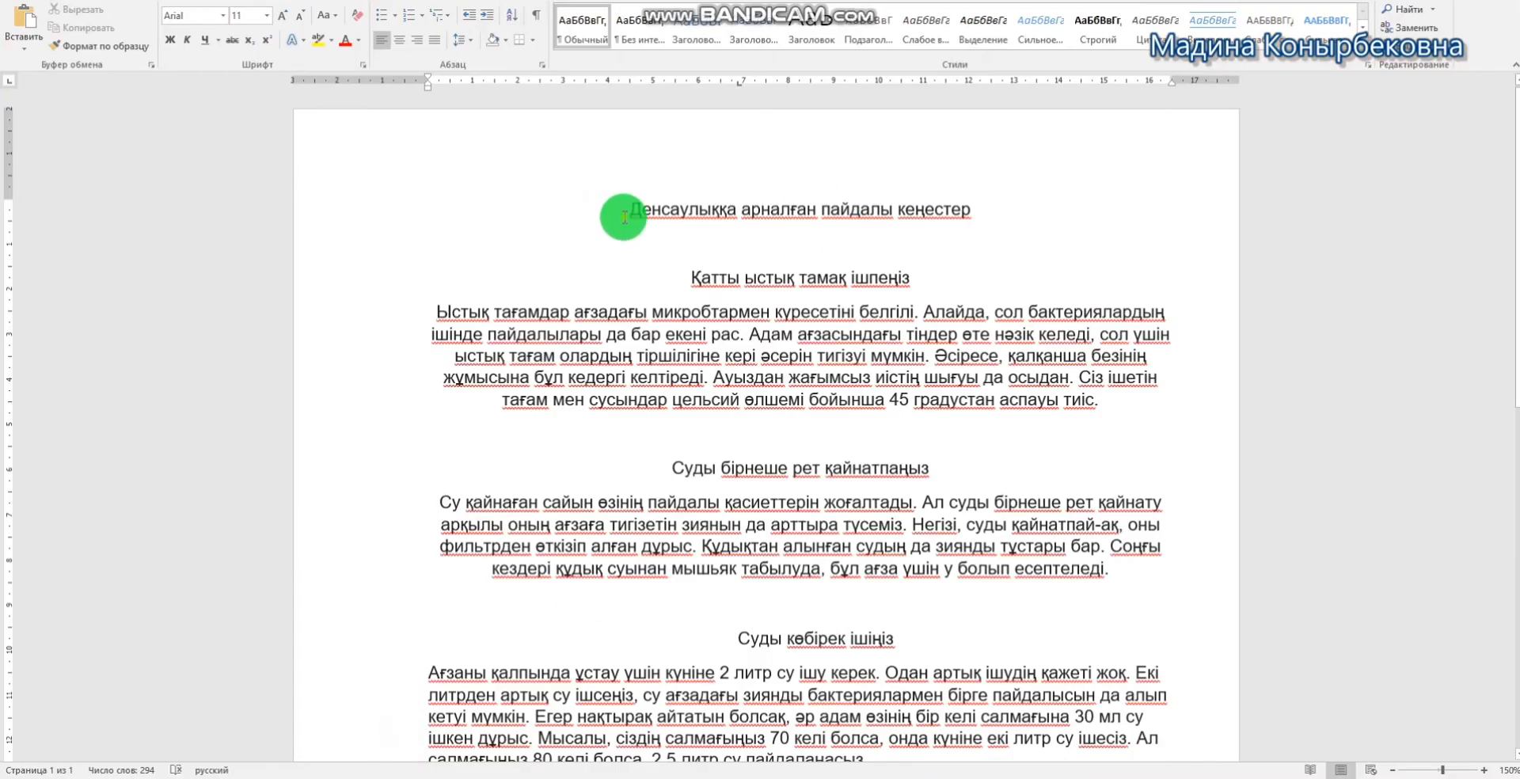
pyautogui.moveTo(625, 216); pyautogui.dragTo(994, 193)
pyautogui.rightClick(923, 206)
pyautogui.click(959, 233)
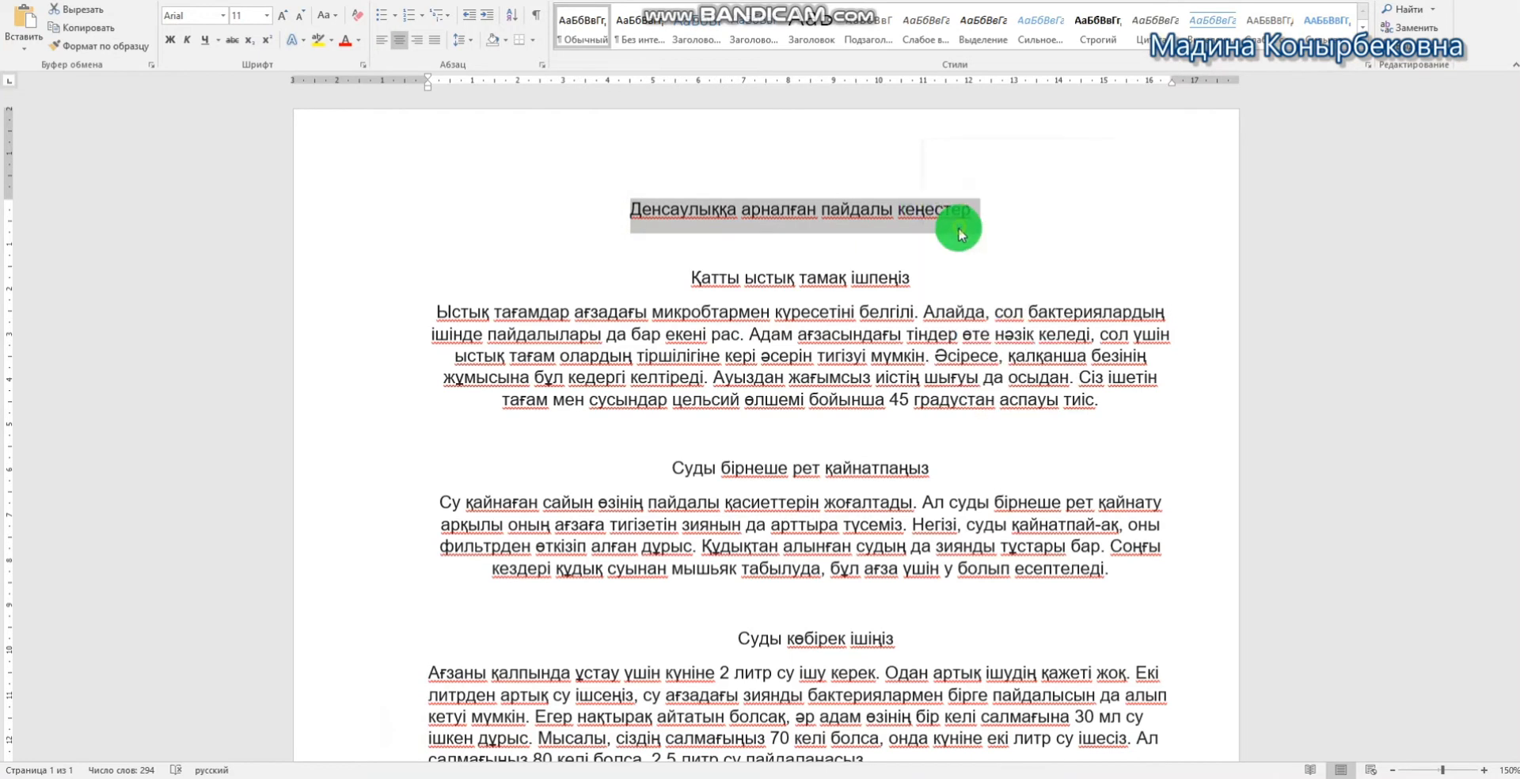
# Close the "Канва курсы" Word document and switch back to Canva
pyautogui.click(333, 778)
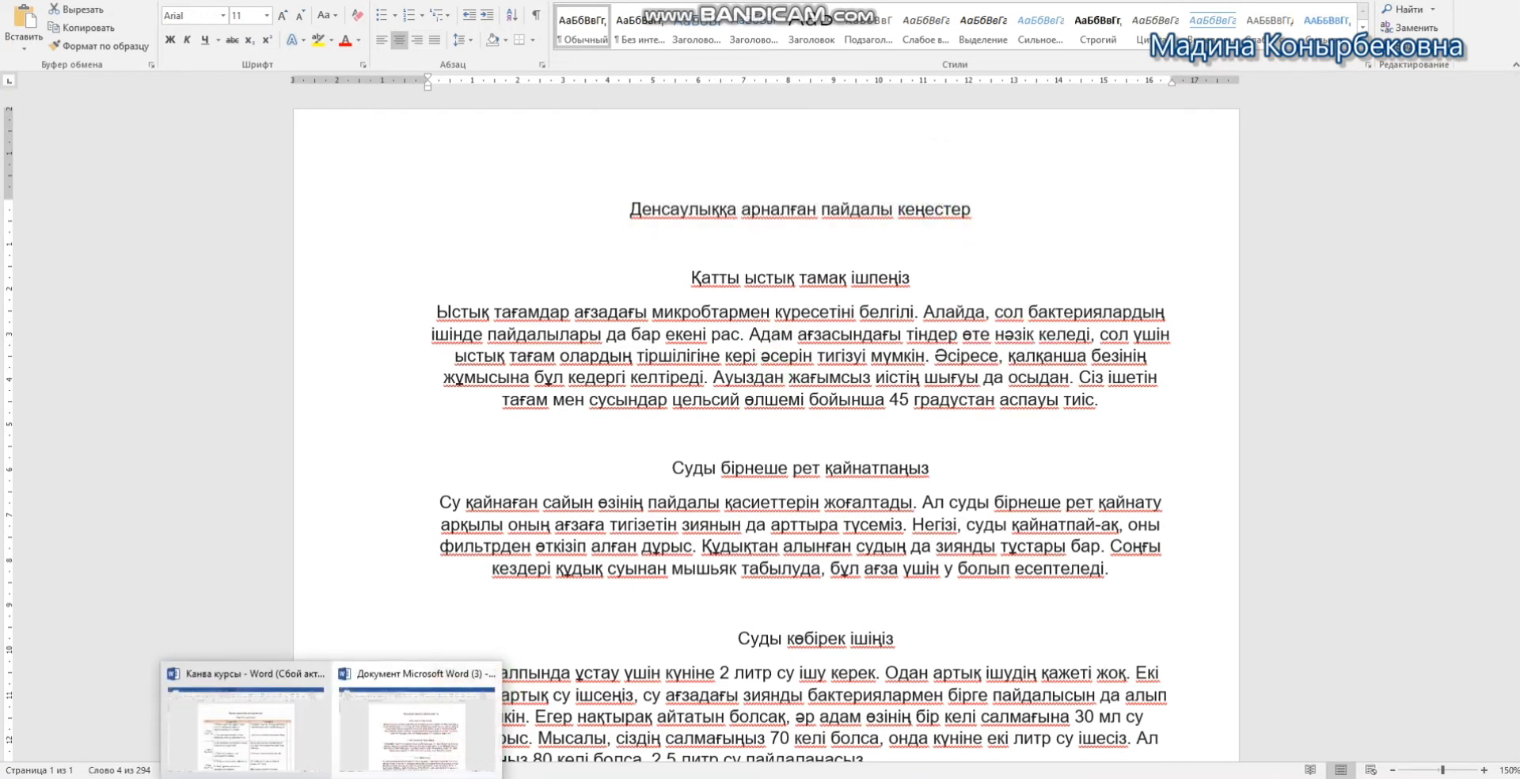
pyautogui.click(319, 675)
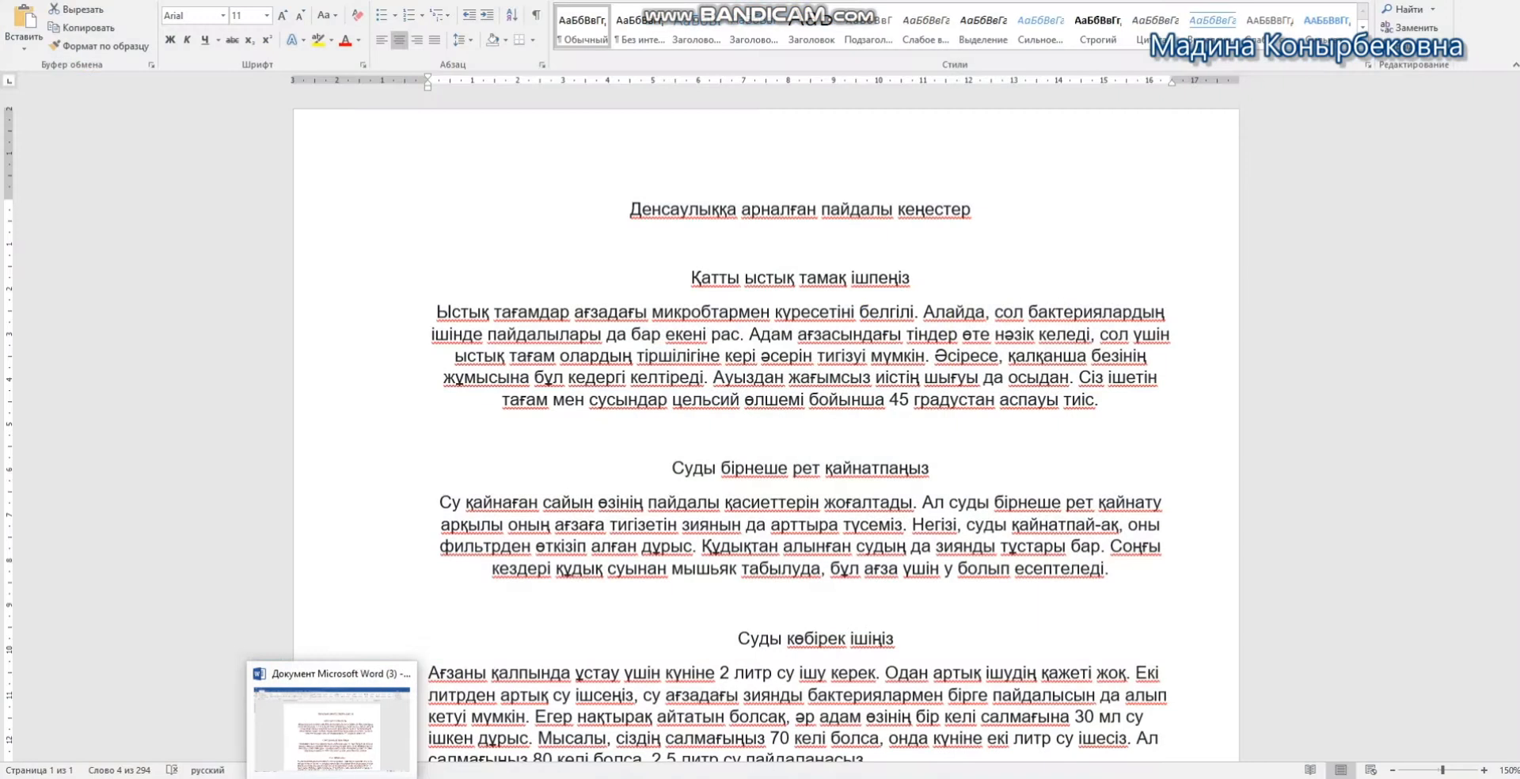
pyautogui.click(333, 778)
# Replace the "Sports Certificate" heading with the copied title "Денсаулыққа арналған пайдалы кеңестер" and reduce its font size
pyautogui.doubleClick(768, 324)
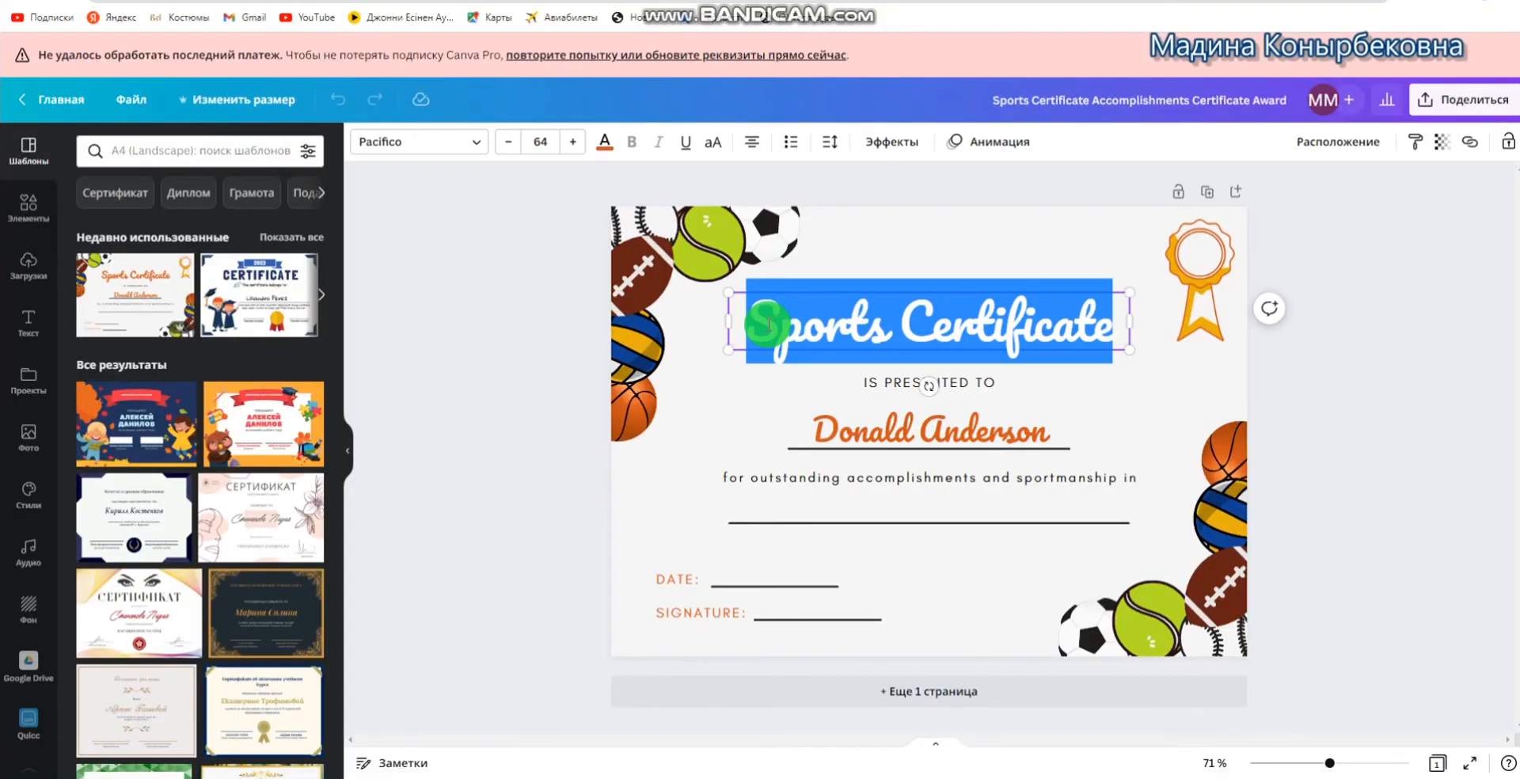
pyautogui.hotkey('ctrl', 'v')
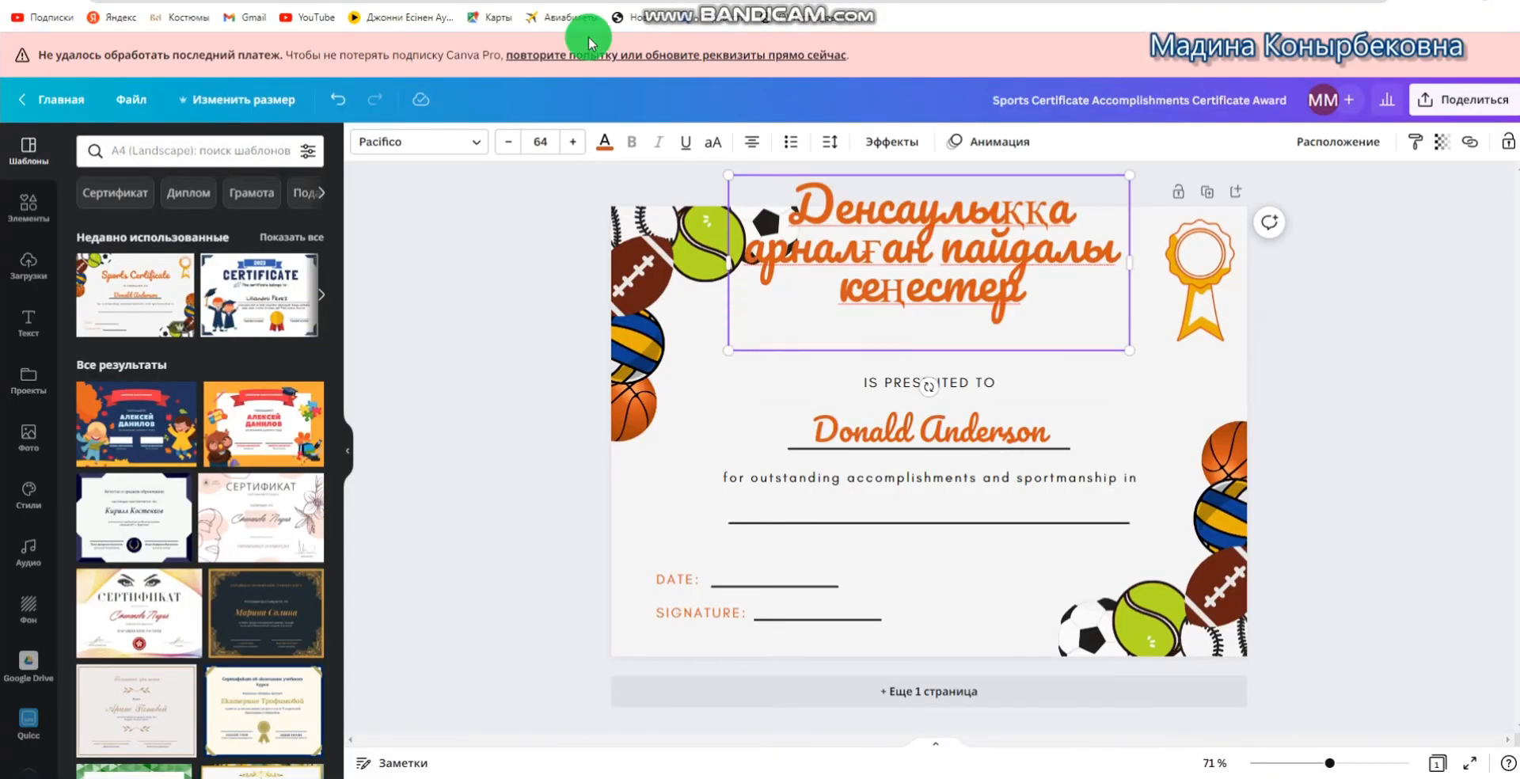
pyautogui.click(502, 150)
pyautogui.click(501, 150)
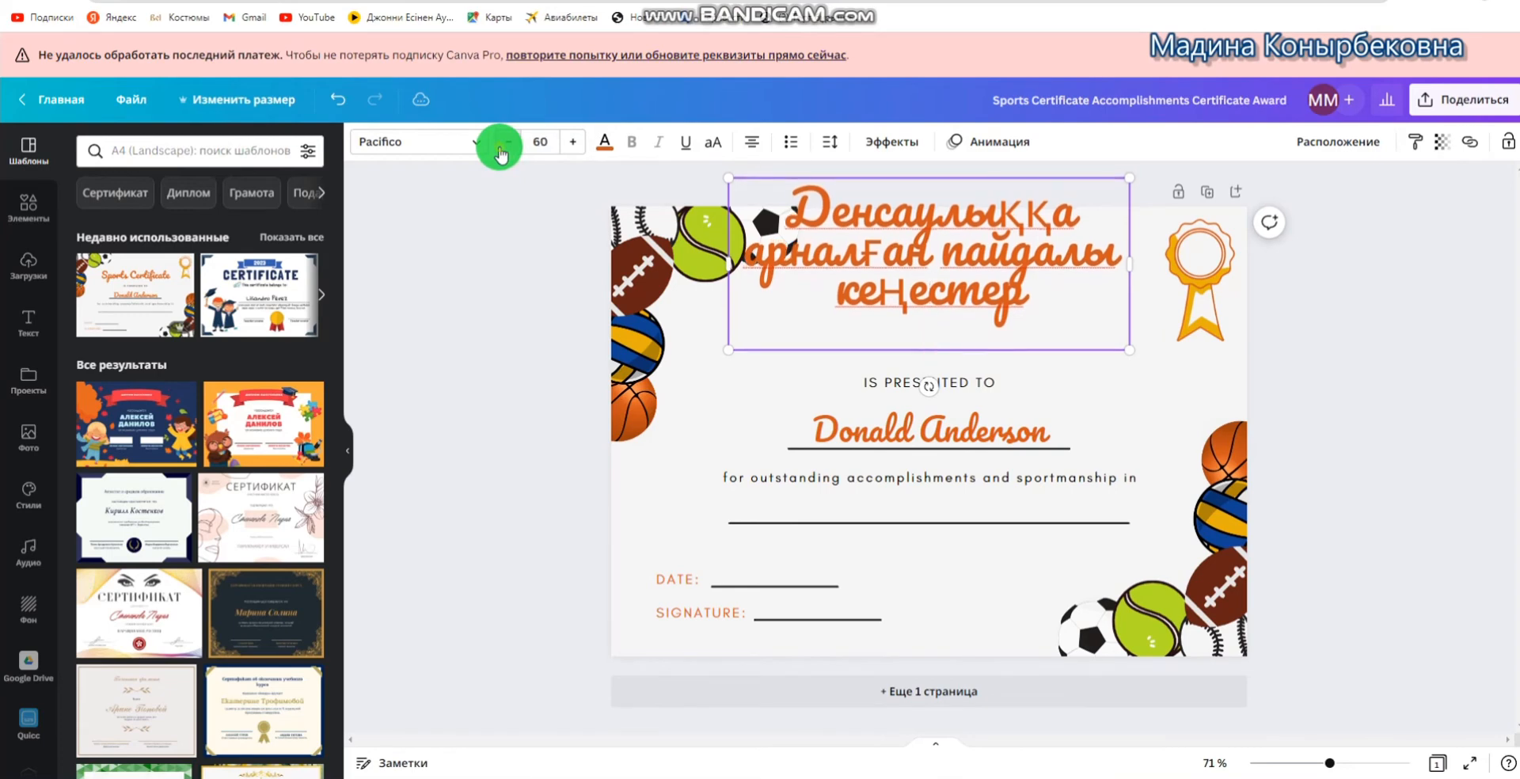
pyautogui.click(501, 151)
pyautogui.click(501, 150)
pyautogui.click(501, 150)
# Set the whole title's font size to 50 and move the title slightly down and to the right
pyautogui.click(897, 212)
pyautogui.moveTo(800, 224); pyautogui.dragTo(970, 296)
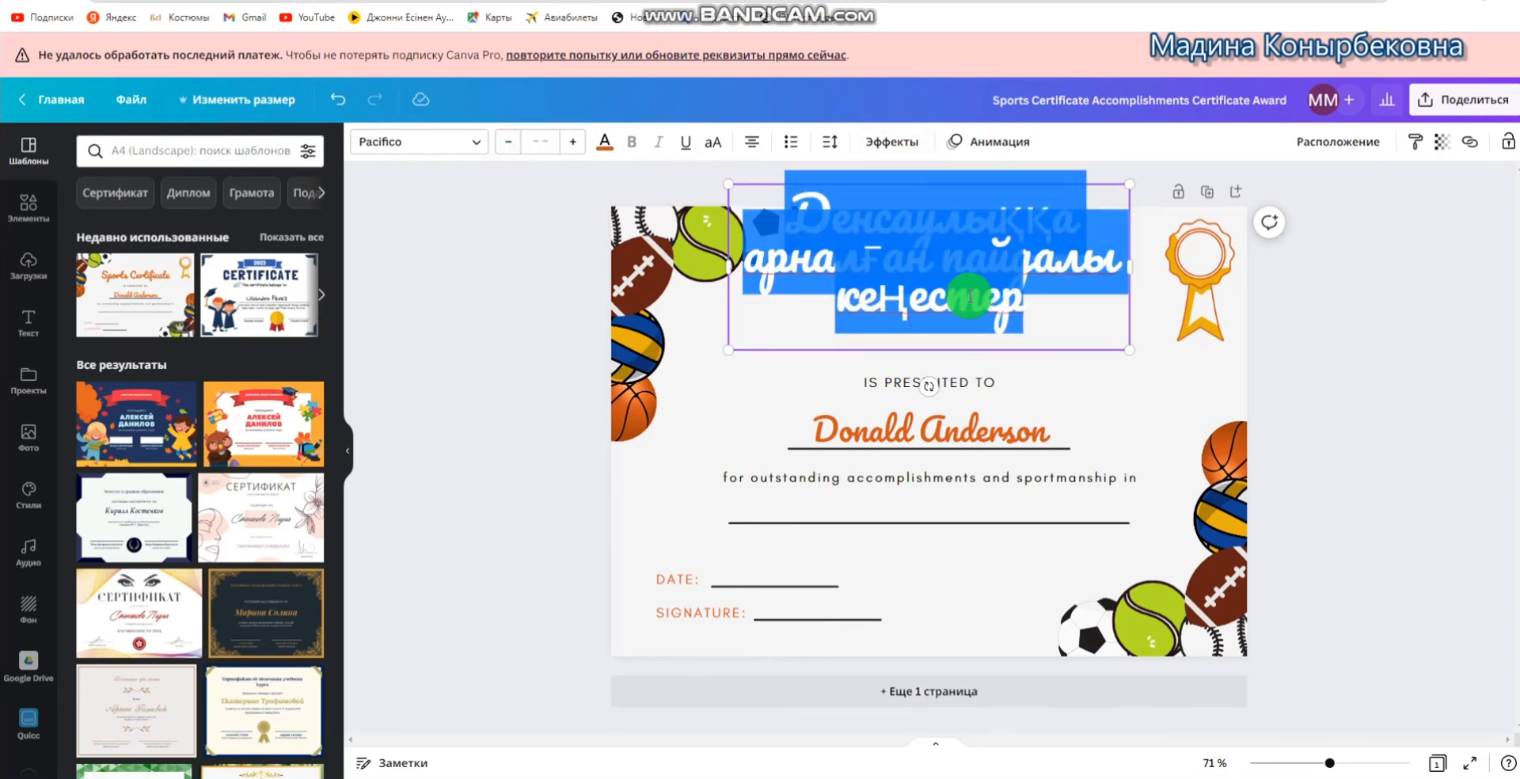
pyautogui.click(549, 140)
pyautogui.write('50')
pyautogui.press('Return')
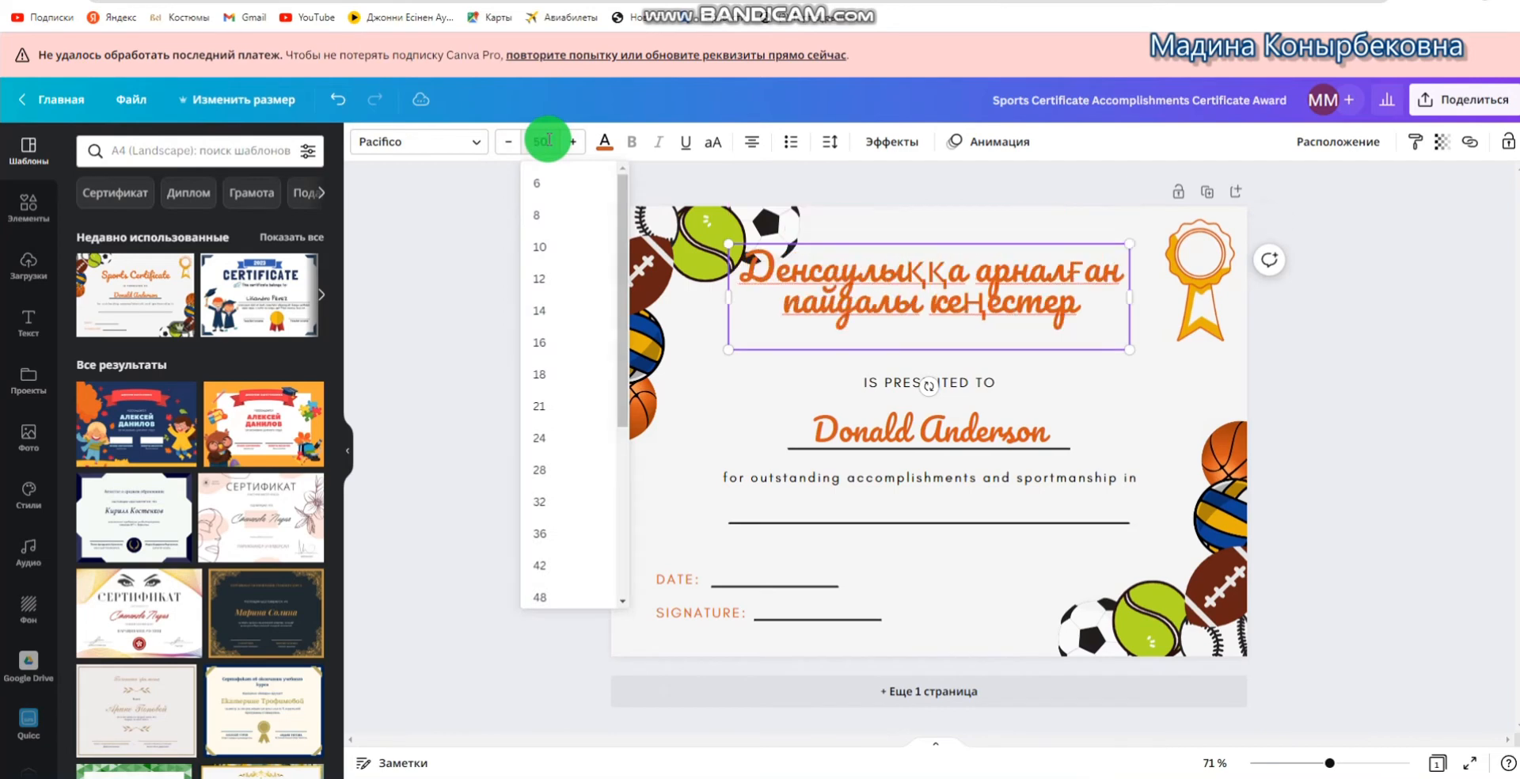
pyautogui.click(877, 319)
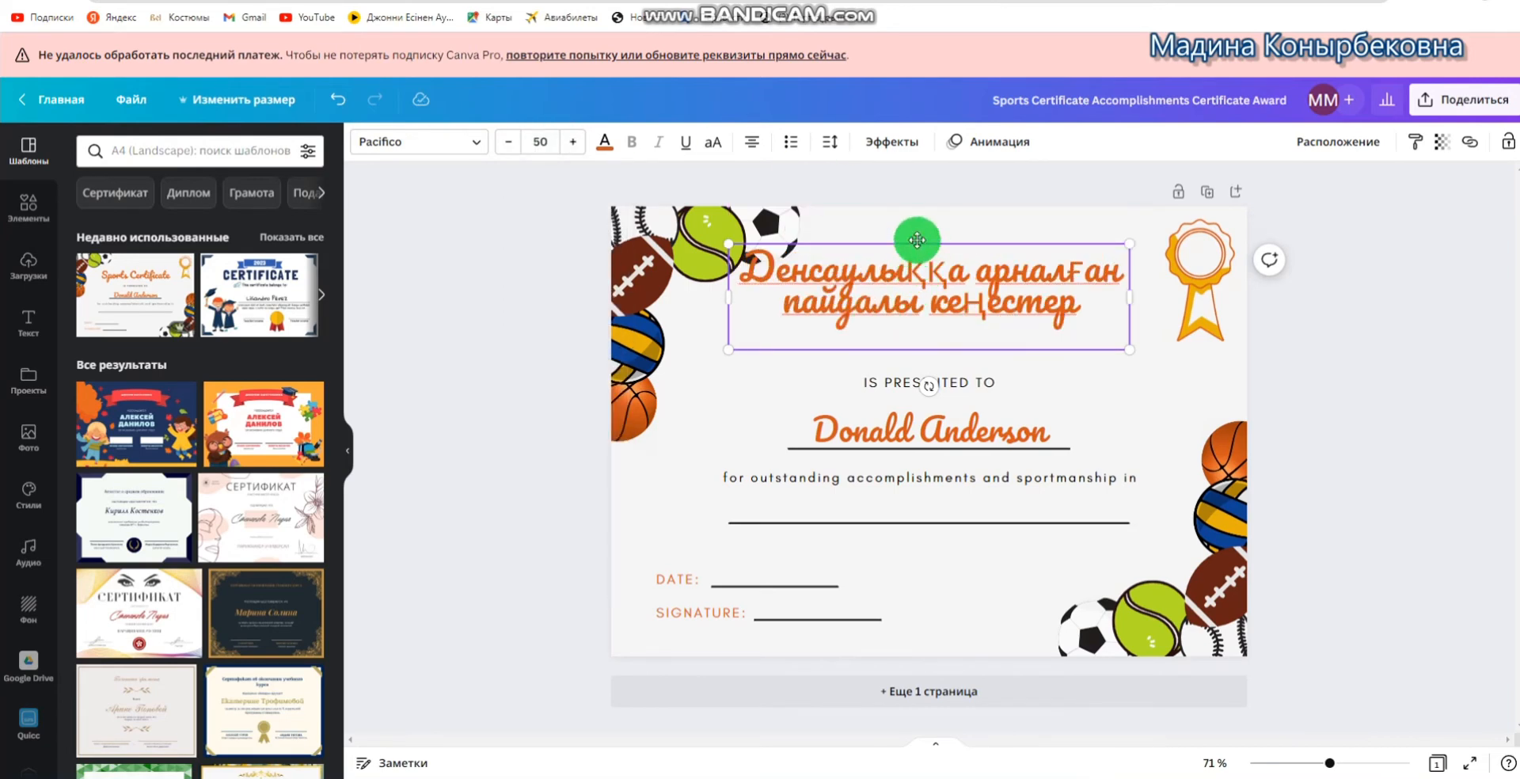
pyautogui.moveTo(922, 250); pyautogui.dragTo(935, 262)
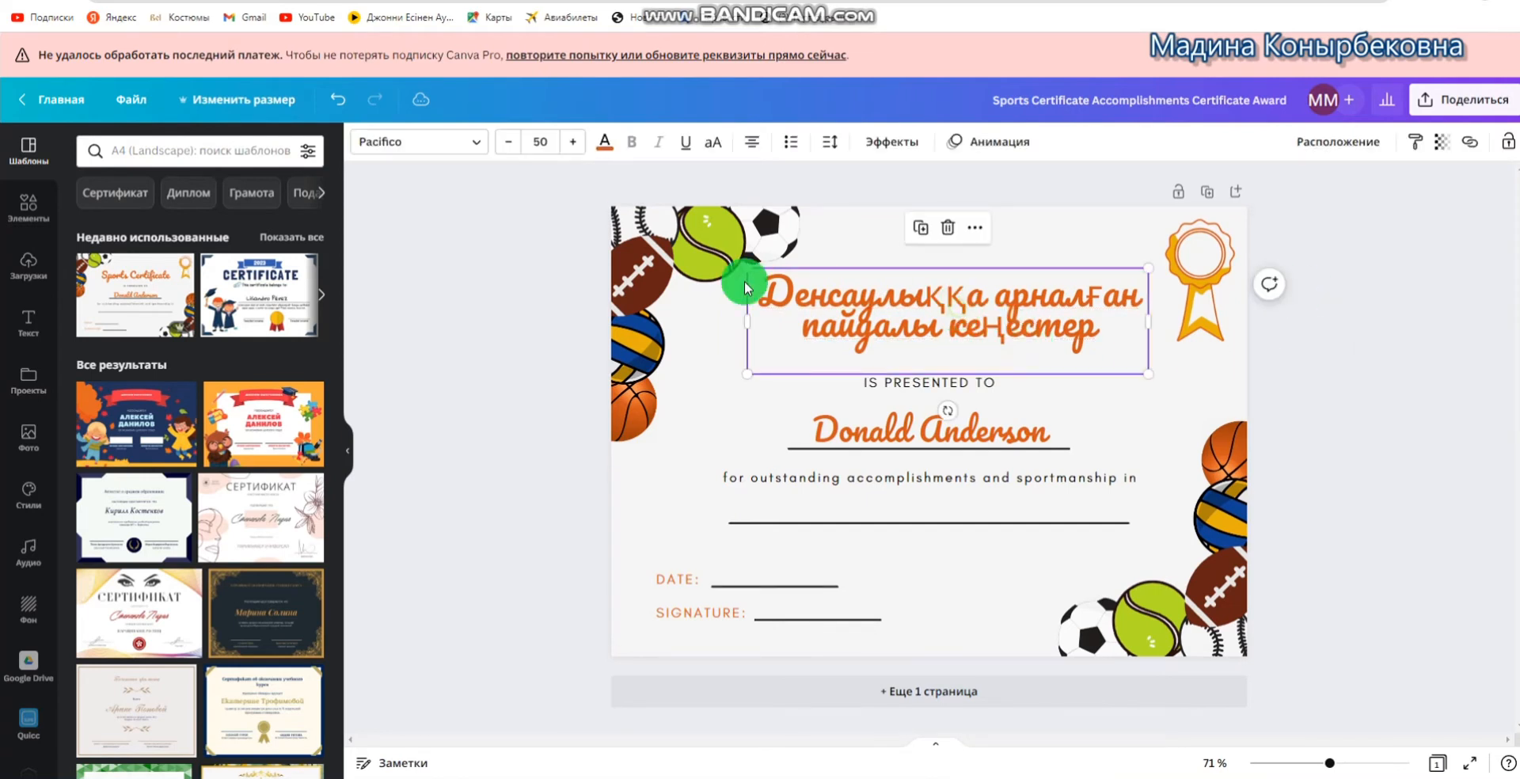
# Change the whole title's font to Lora and make it bold and italic
pyautogui.doubleClick(784, 294)
pyautogui.click(774, 293)
pyautogui.moveTo(769, 293); pyautogui.dragTo(1119, 341)
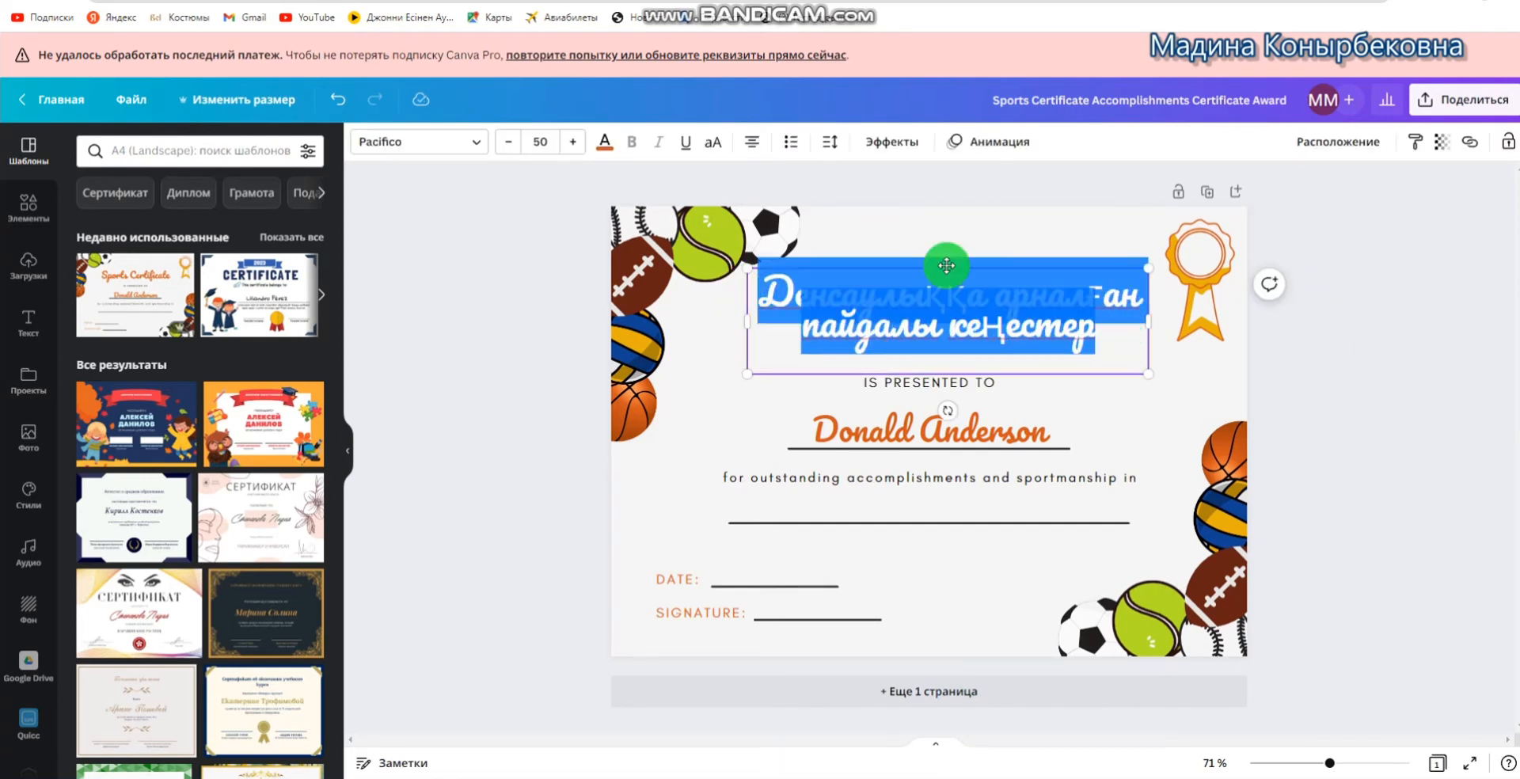
pyautogui.click(480, 143)
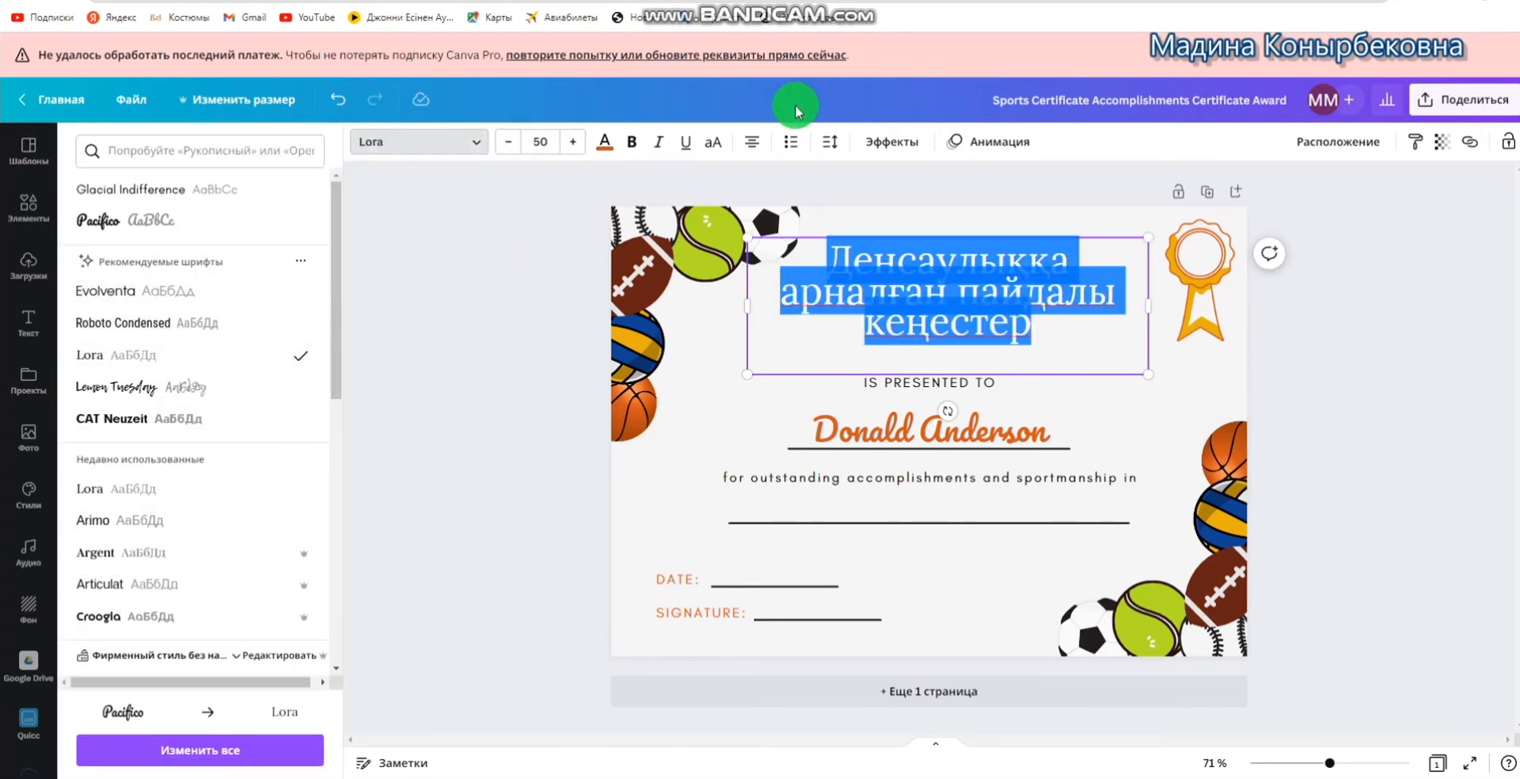
pyautogui.click(633, 141)
pyautogui.click(658, 141)
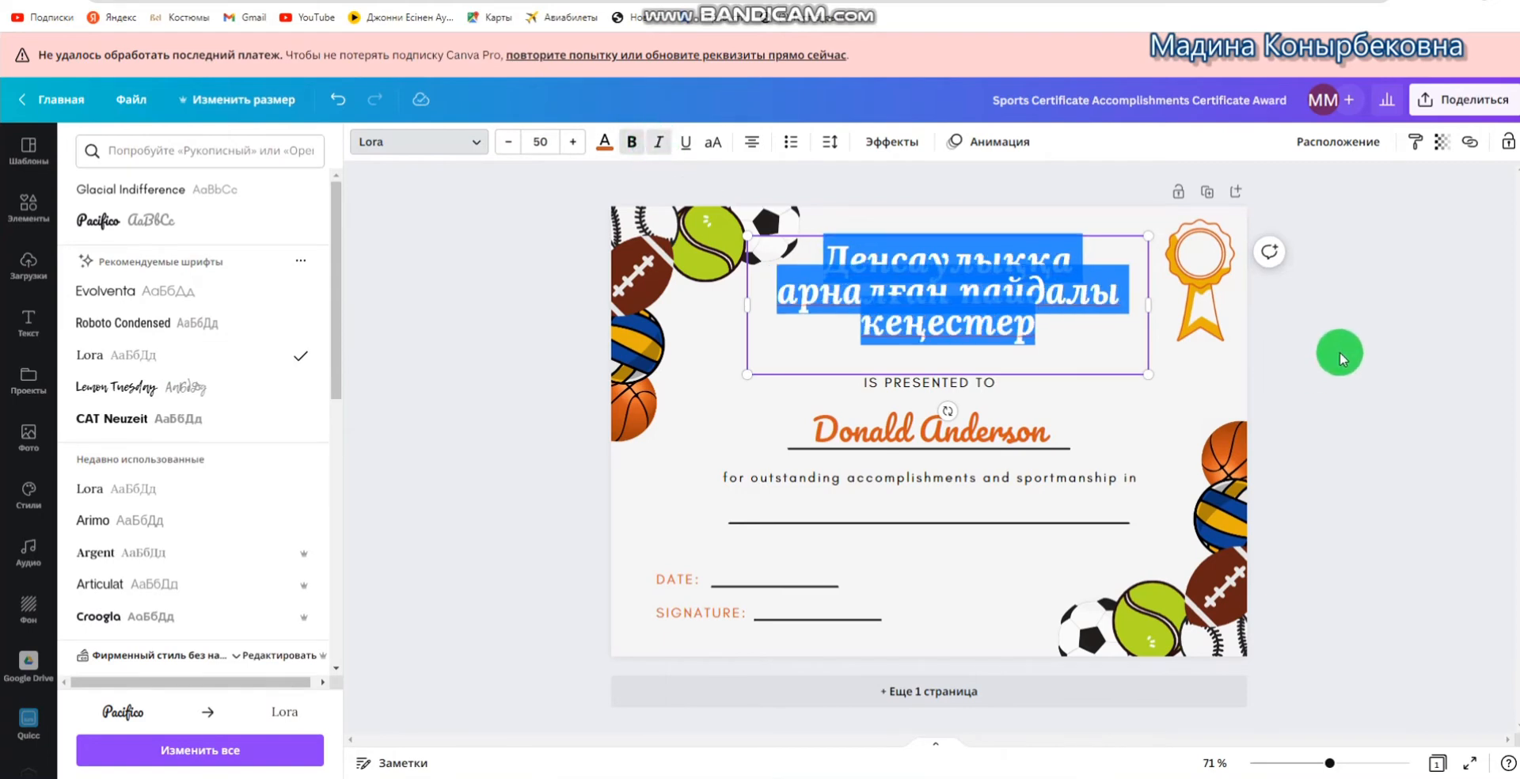
pyautogui.click(941, 333)
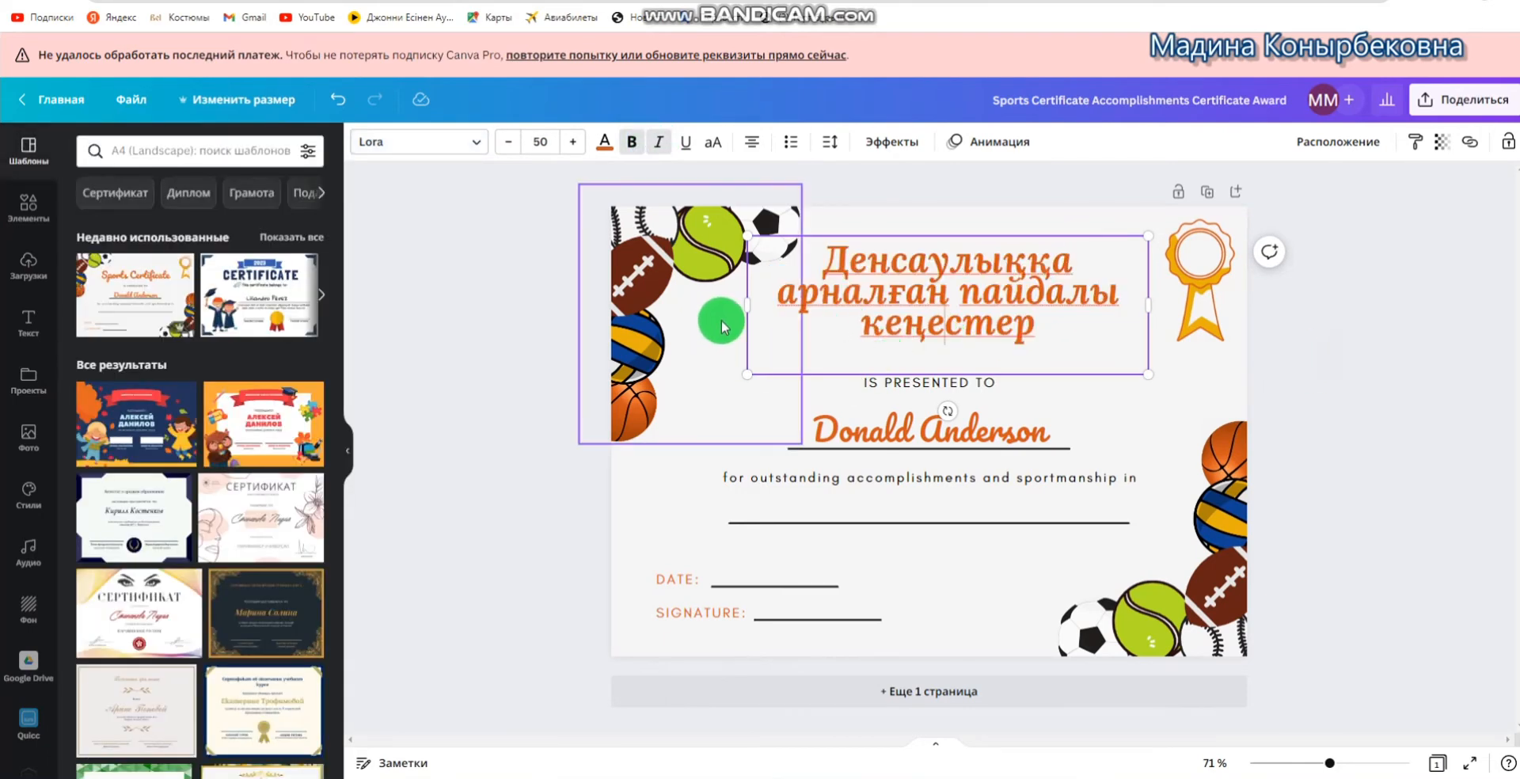
# Widen the title's text box towards the left edge of the certificate and move it slightly down and right
pyautogui.moveTo(742, 310); pyautogui.dragTo(710, 307)
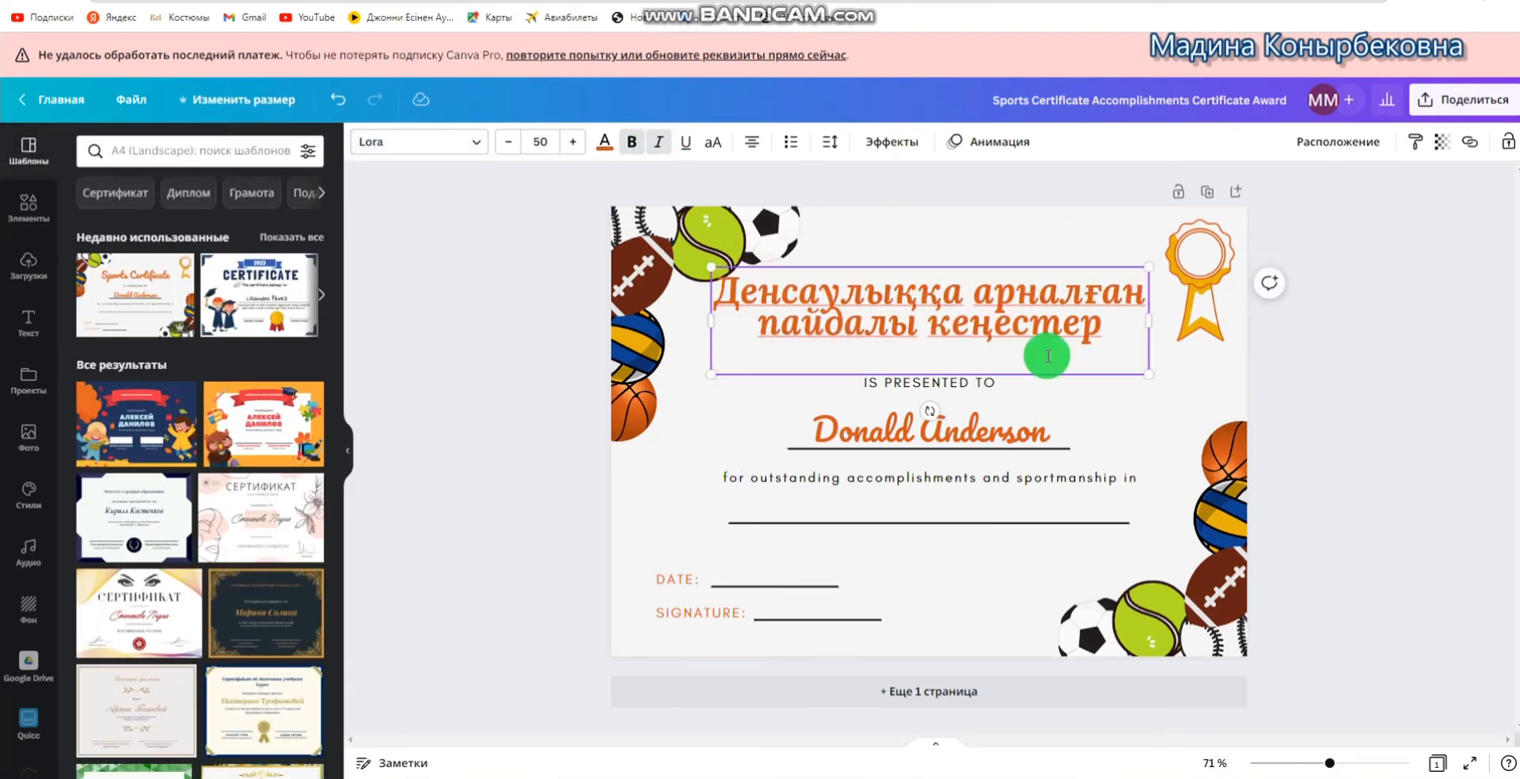
pyautogui.moveTo(1019, 376)
pyautogui.mouseDown()
pyautogui.moveTo(1041, 396)
pyautogui.moveTo(1031, 387)
pyautogui.mouseUp()
pyautogui.click(1440, 399)
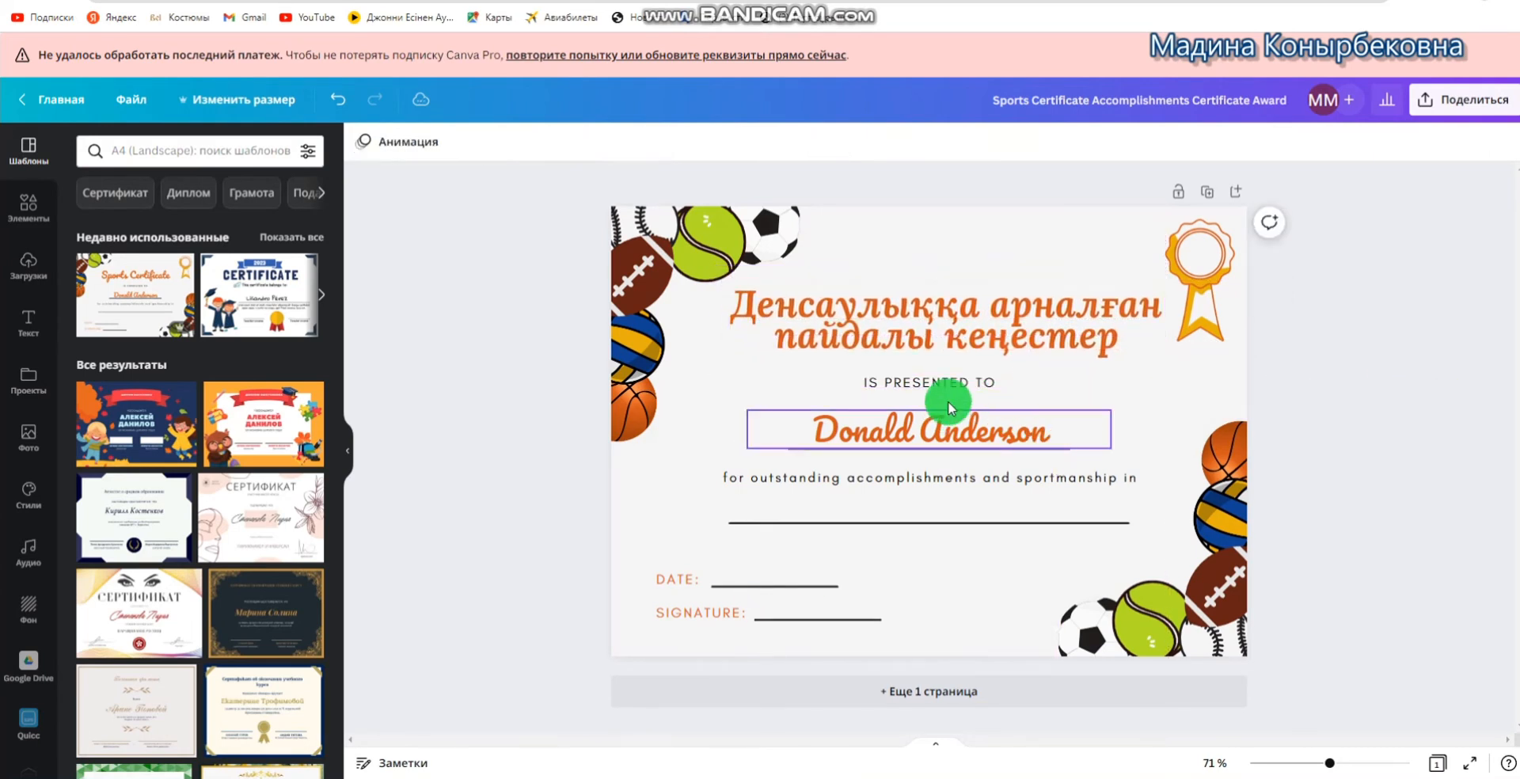
# Increase the title's line spacing to 1.09
pyautogui.click(949, 337)
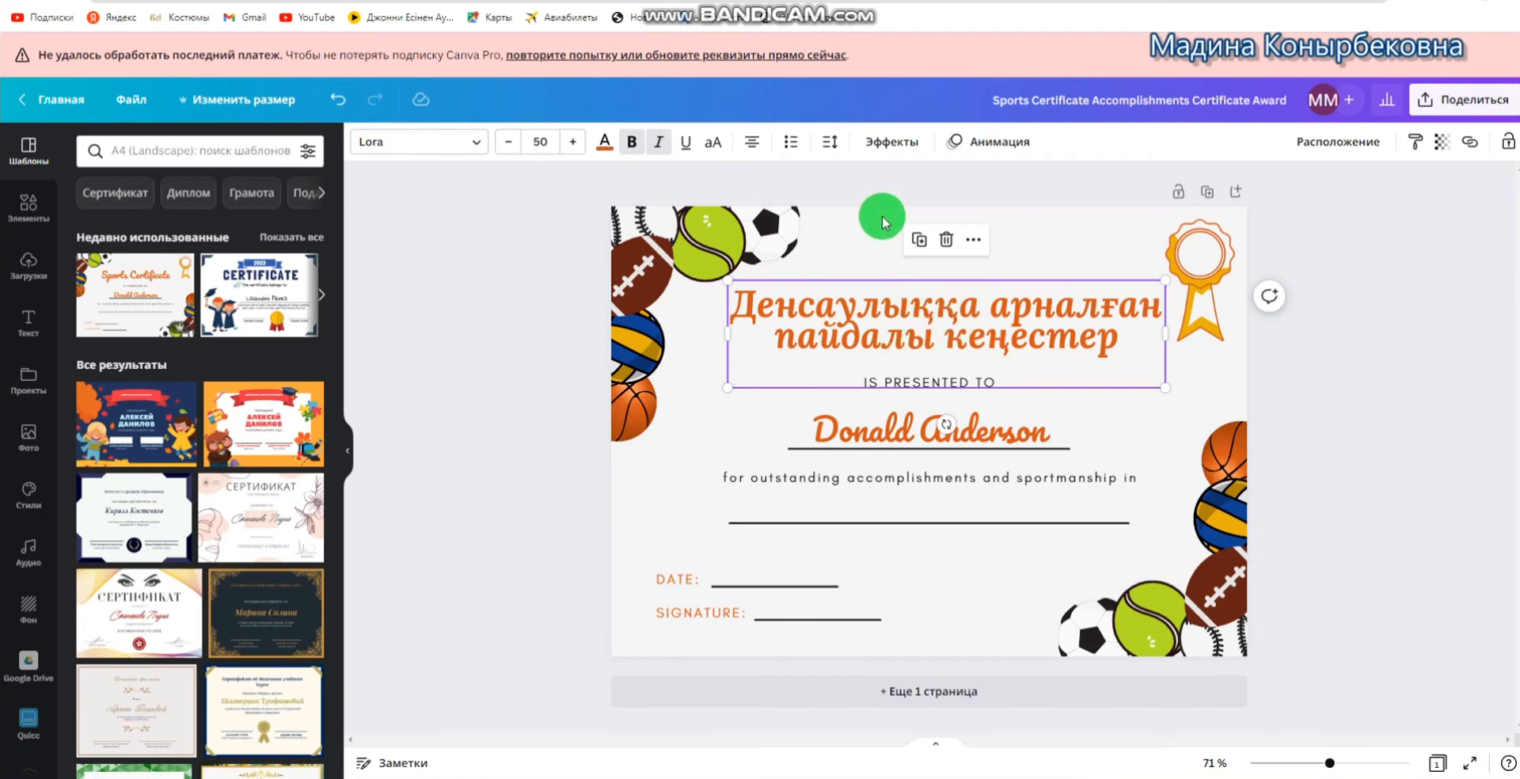
pyautogui.click(831, 148)
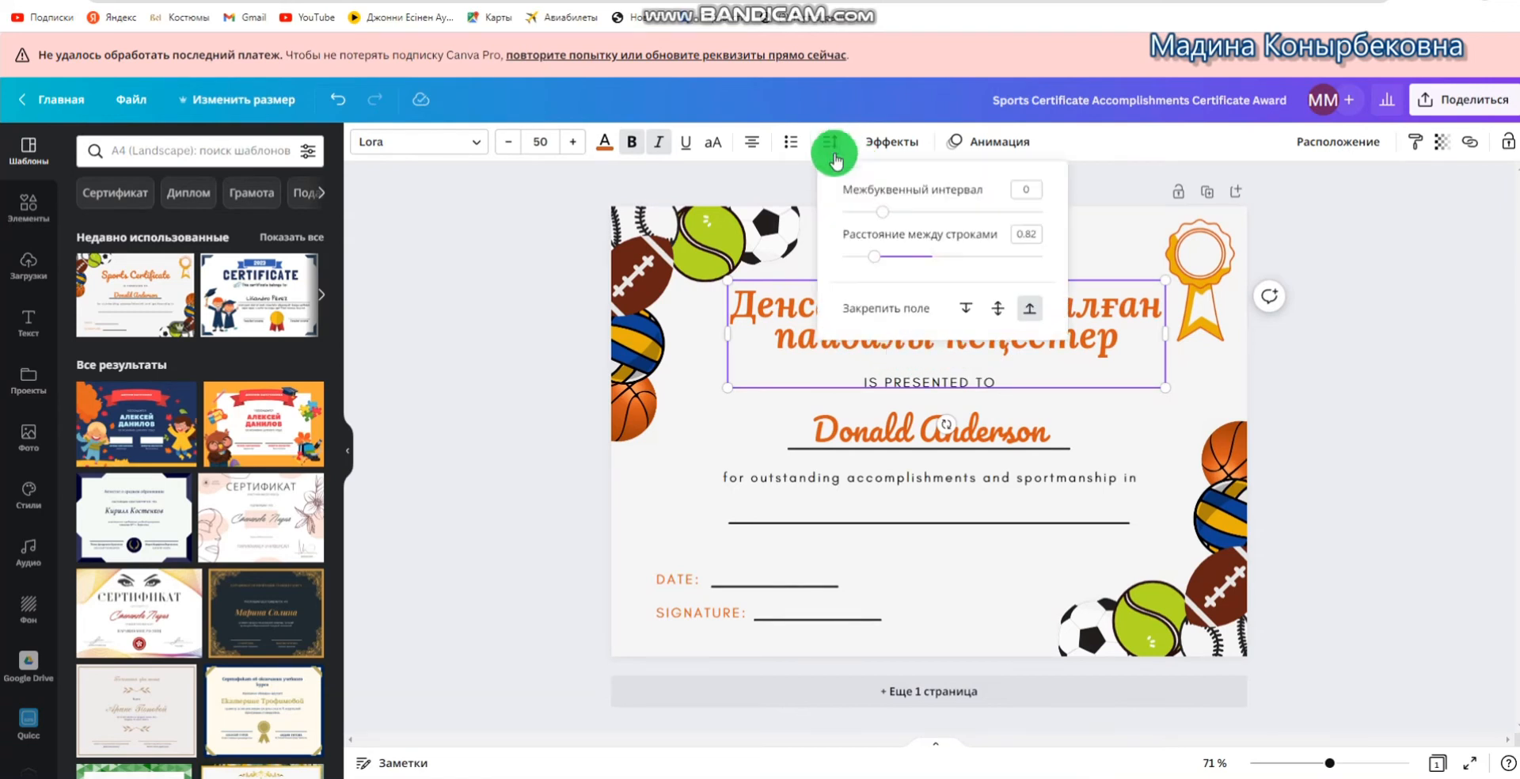
pyautogui.click(881, 257)
pyautogui.moveTo(876, 260)
pyautogui.mouseDown()
pyautogui.moveTo(900, 256)
pyautogui.moveTo(858, 256)
pyautogui.moveTo(899, 257)
pyautogui.mouseUp()
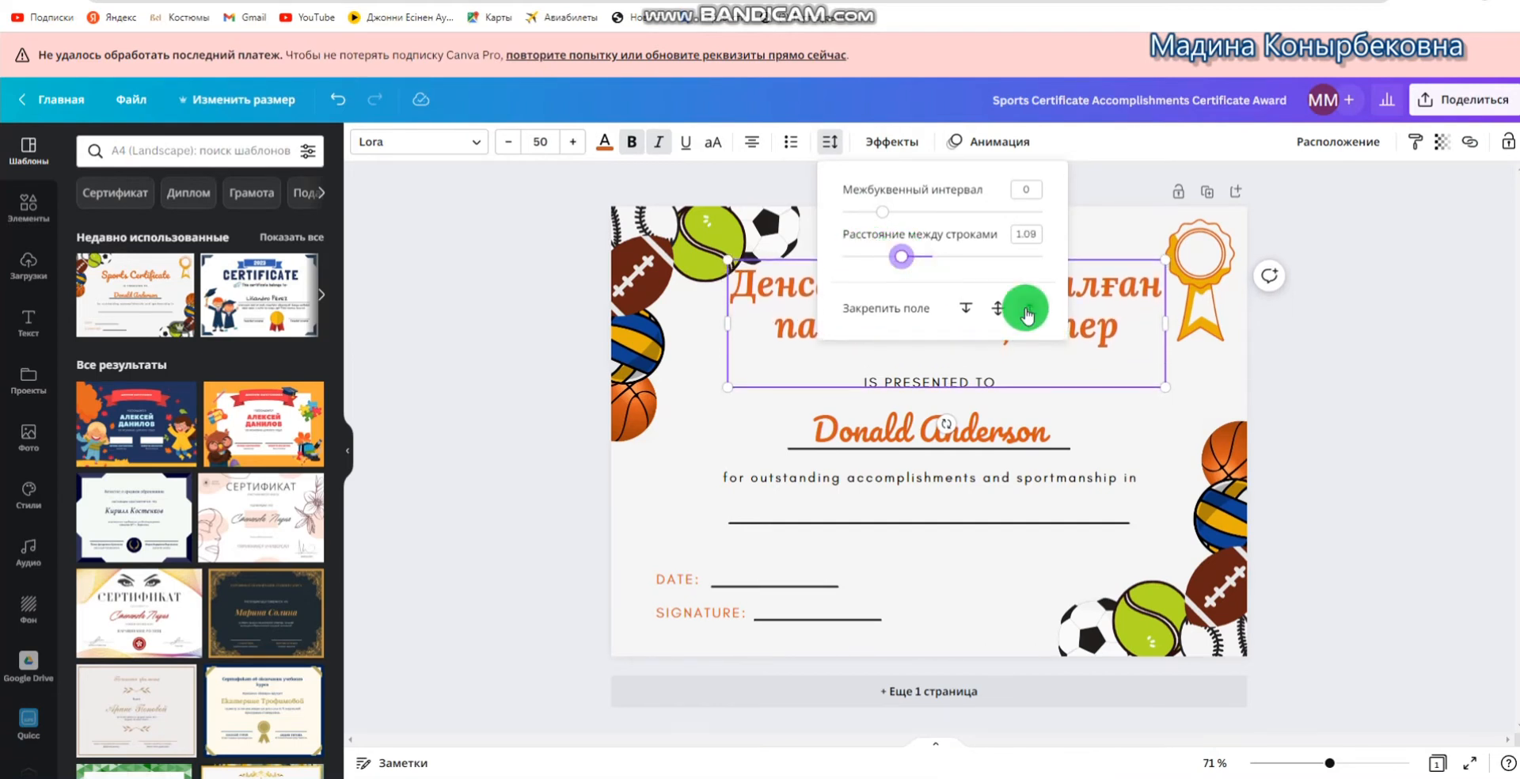
pyautogui.click(1370, 375)
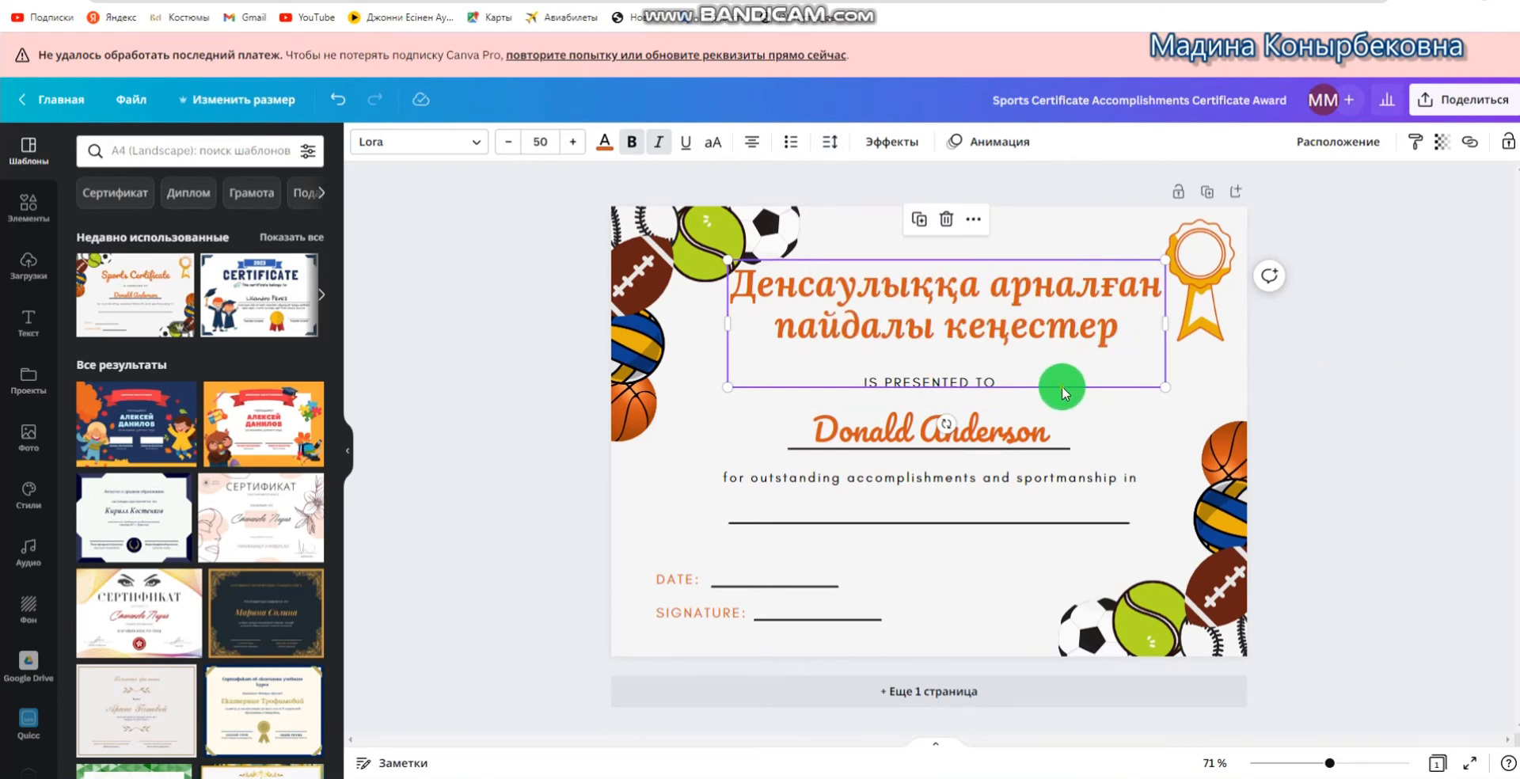
# Delete the "IS PRESENTED TO" text below the title
pyautogui.click(927, 397)
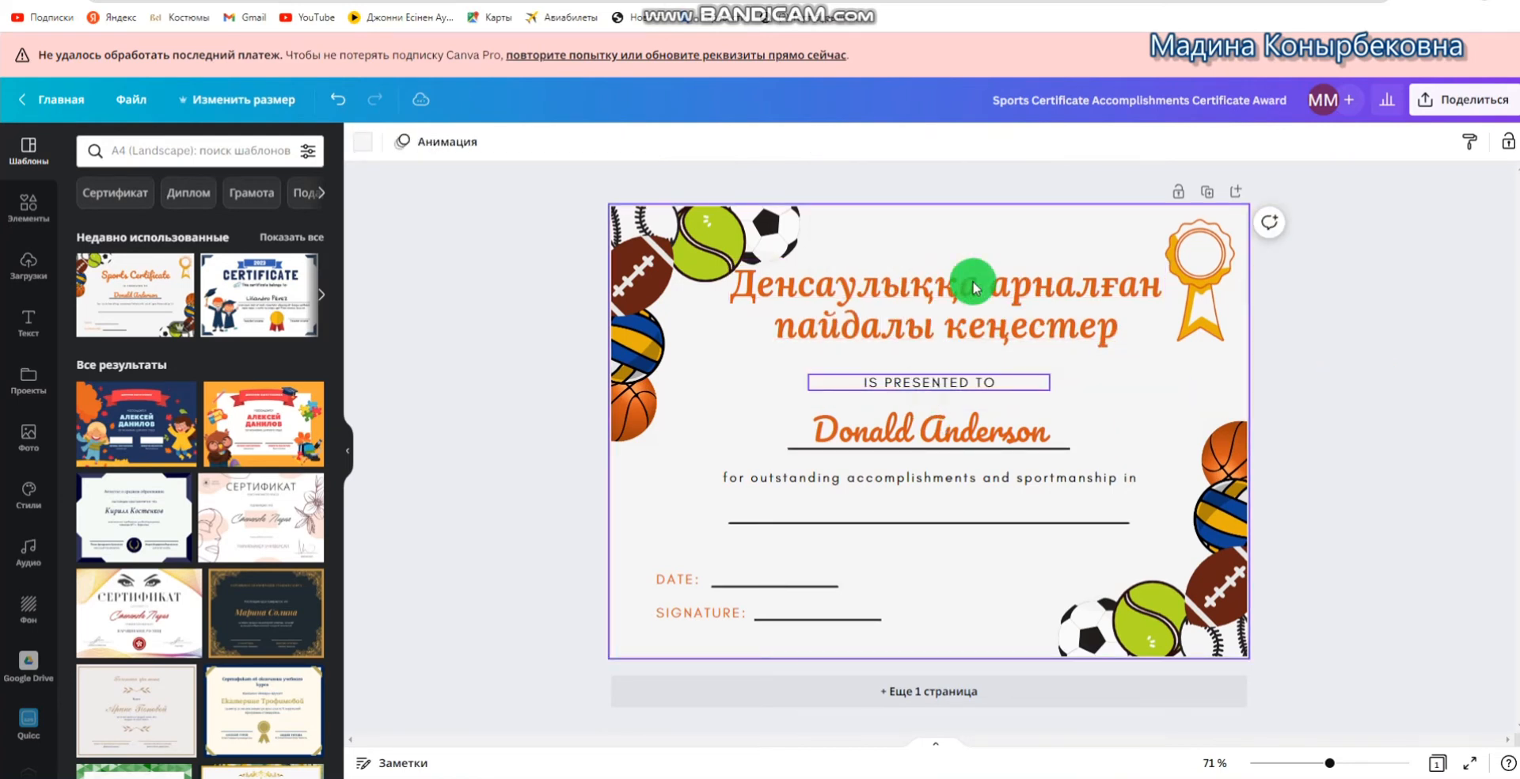
pyautogui.click(909, 263)
pyautogui.click(910, 253)
pyautogui.click(964, 425)
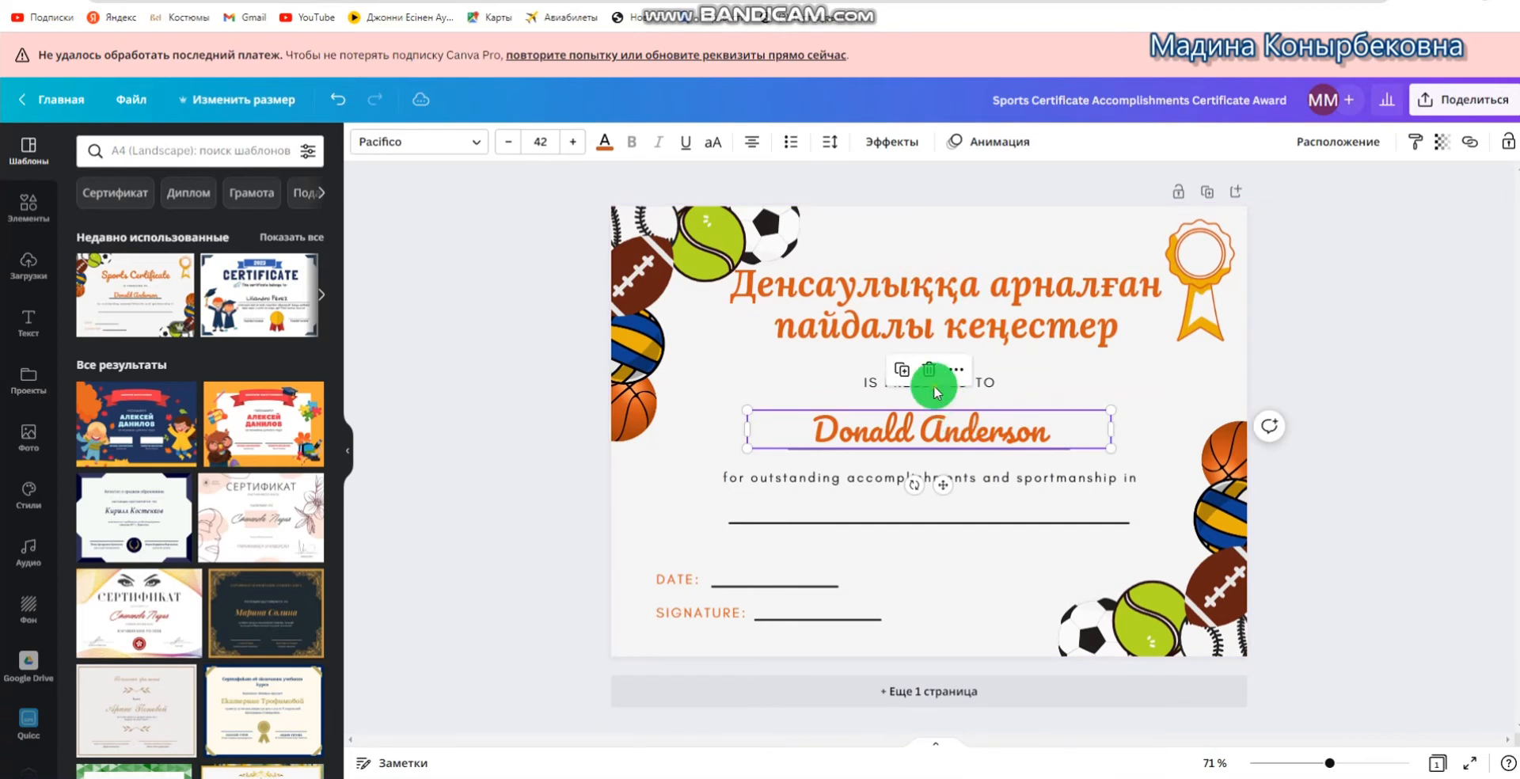
pyautogui.click(988, 383)
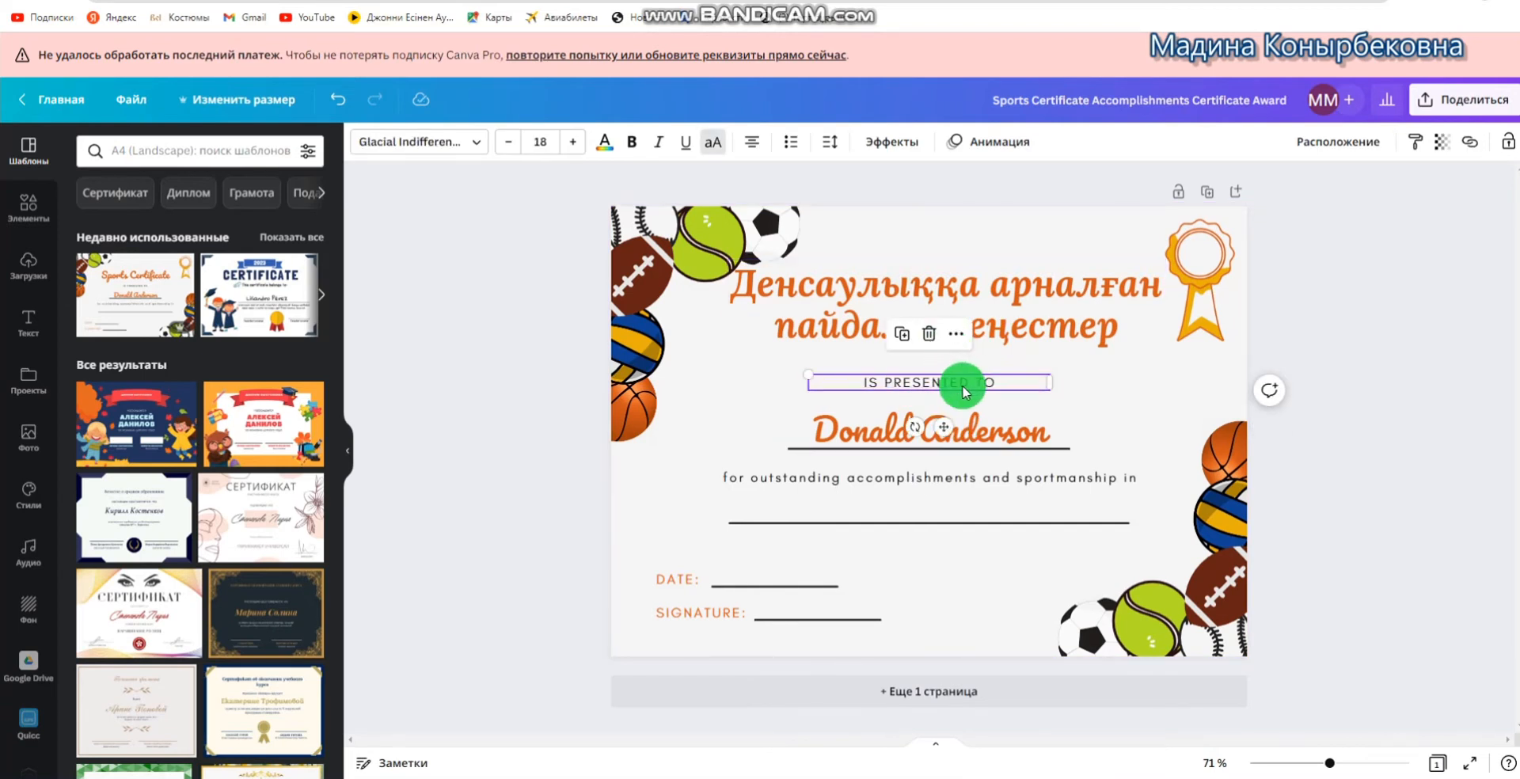
pyautogui.click(930, 337)
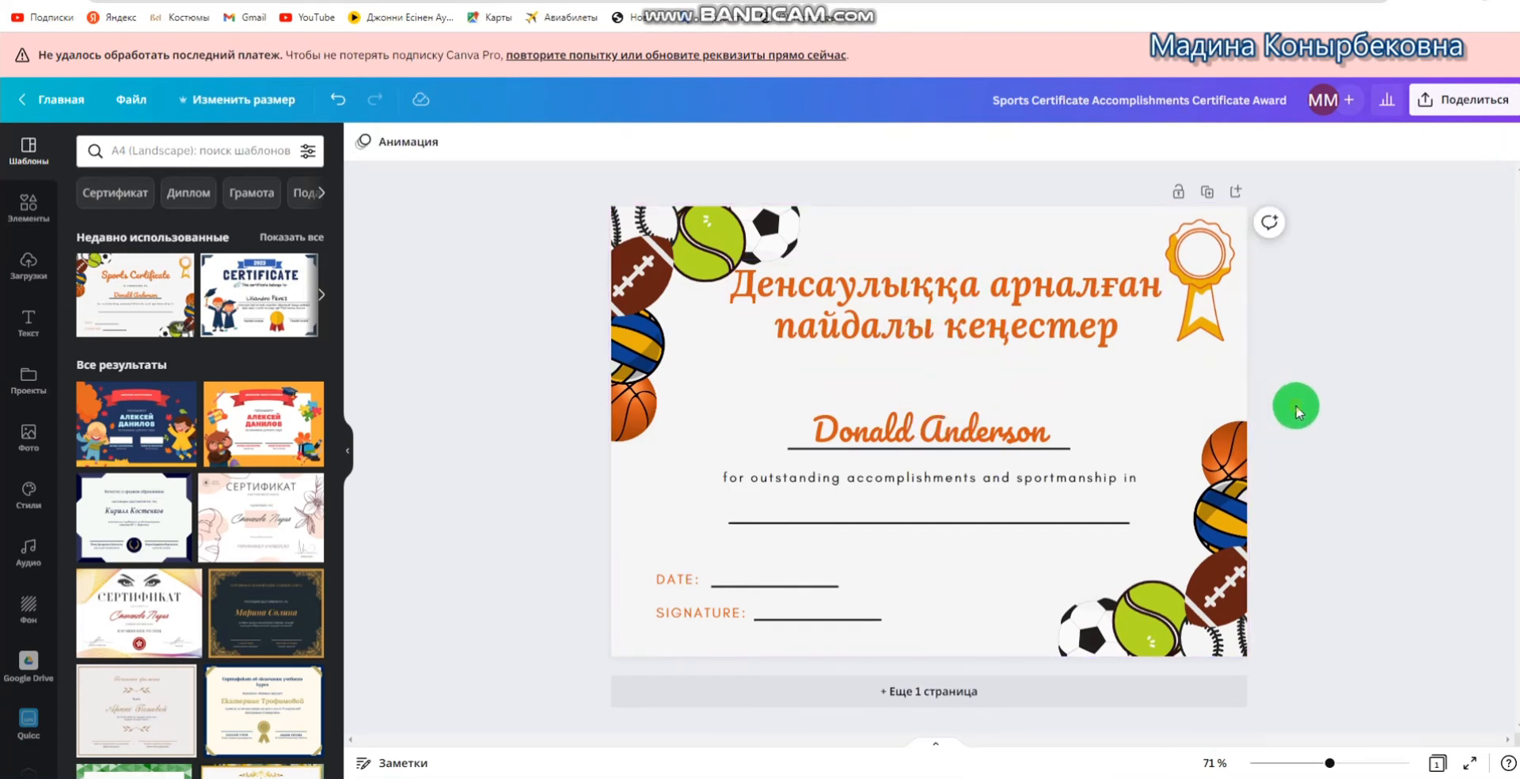
# Move the title slightly down and delete the recipient's name placeholder below it
pyautogui.click(986, 329)
pyautogui.moveTo(987, 329); pyautogui.dragTo(959, 436)
pyautogui.click(959, 435)
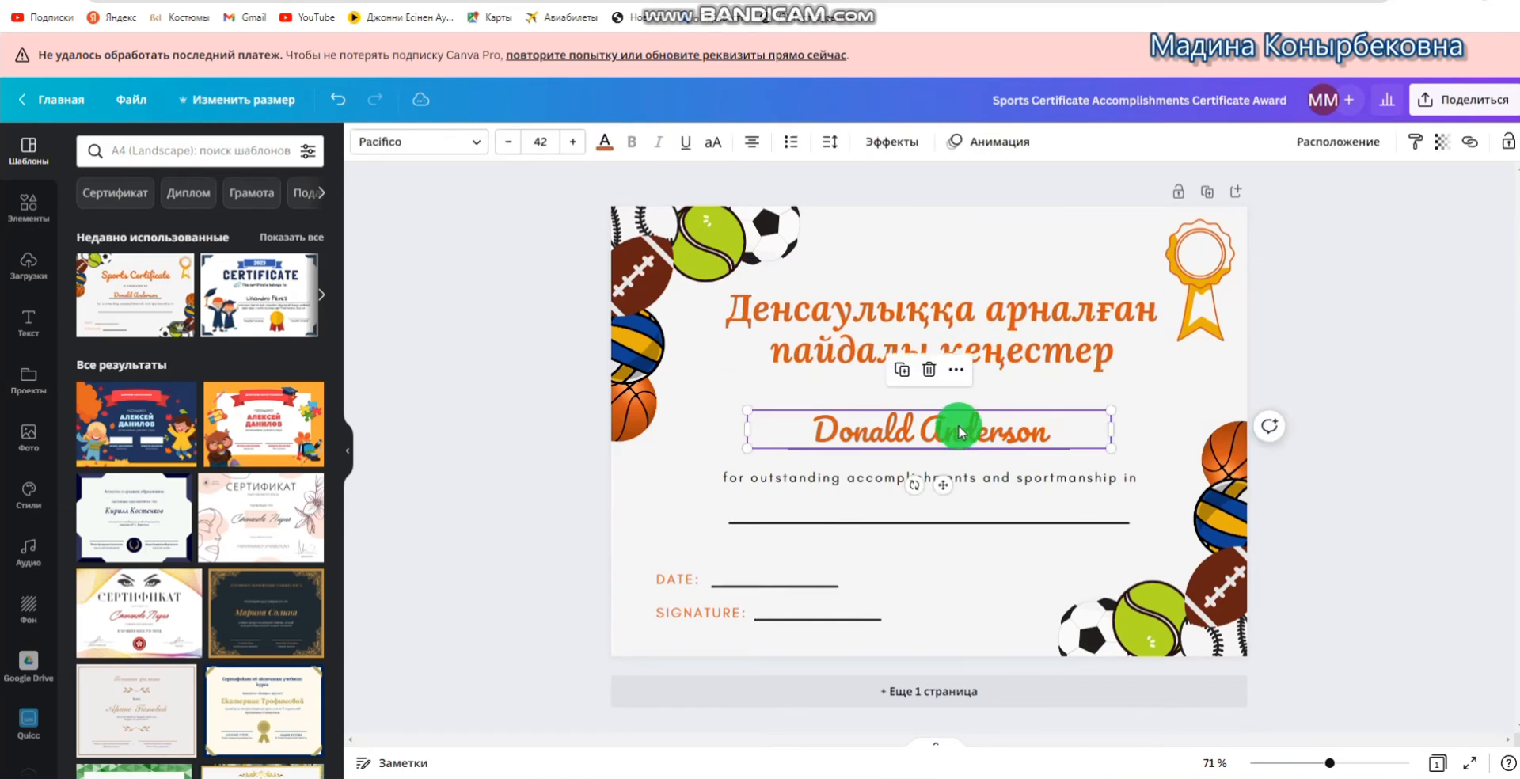
pyautogui.click(930, 372)
# Delete the "for outstanding accomplishments and sportmanship in" text and the horizontal lines above and below it
pyautogui.click(929, 475)
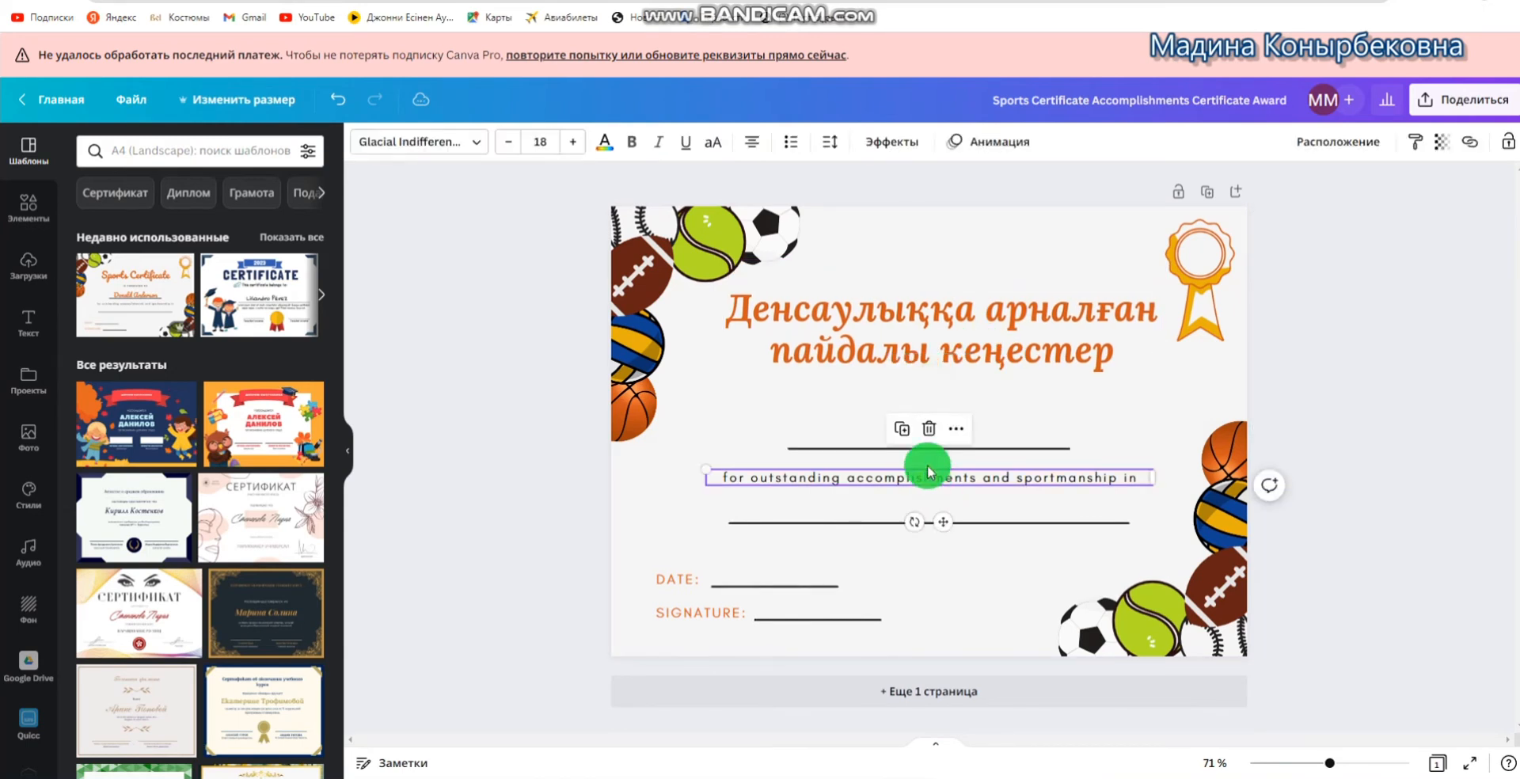
pyautogui.click(929, 429)
pyautogui.click(934, 448)
pyautogui.click(932, 421)
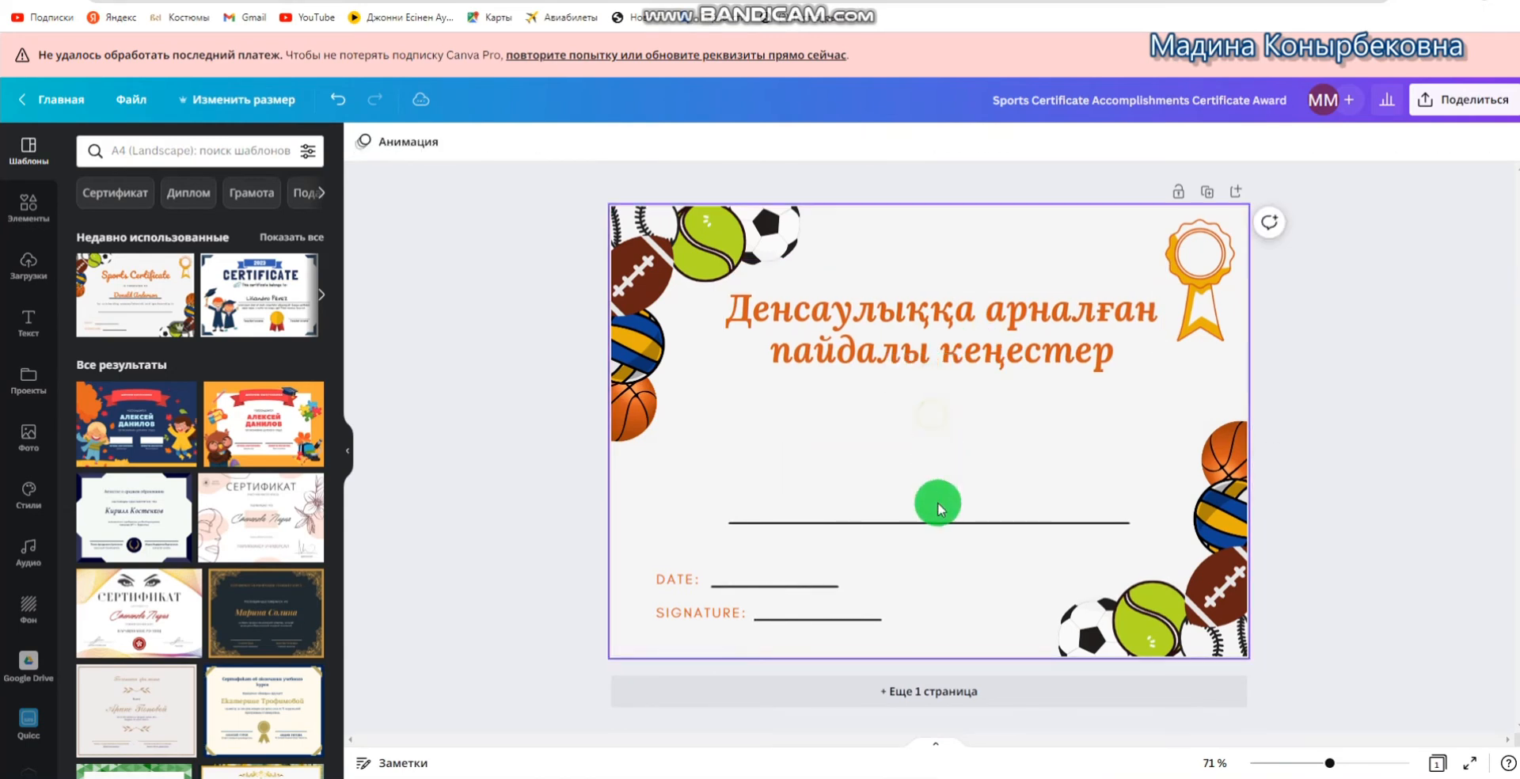
pyautogui.click(933, 522)
pyautogui.click(930, 483)
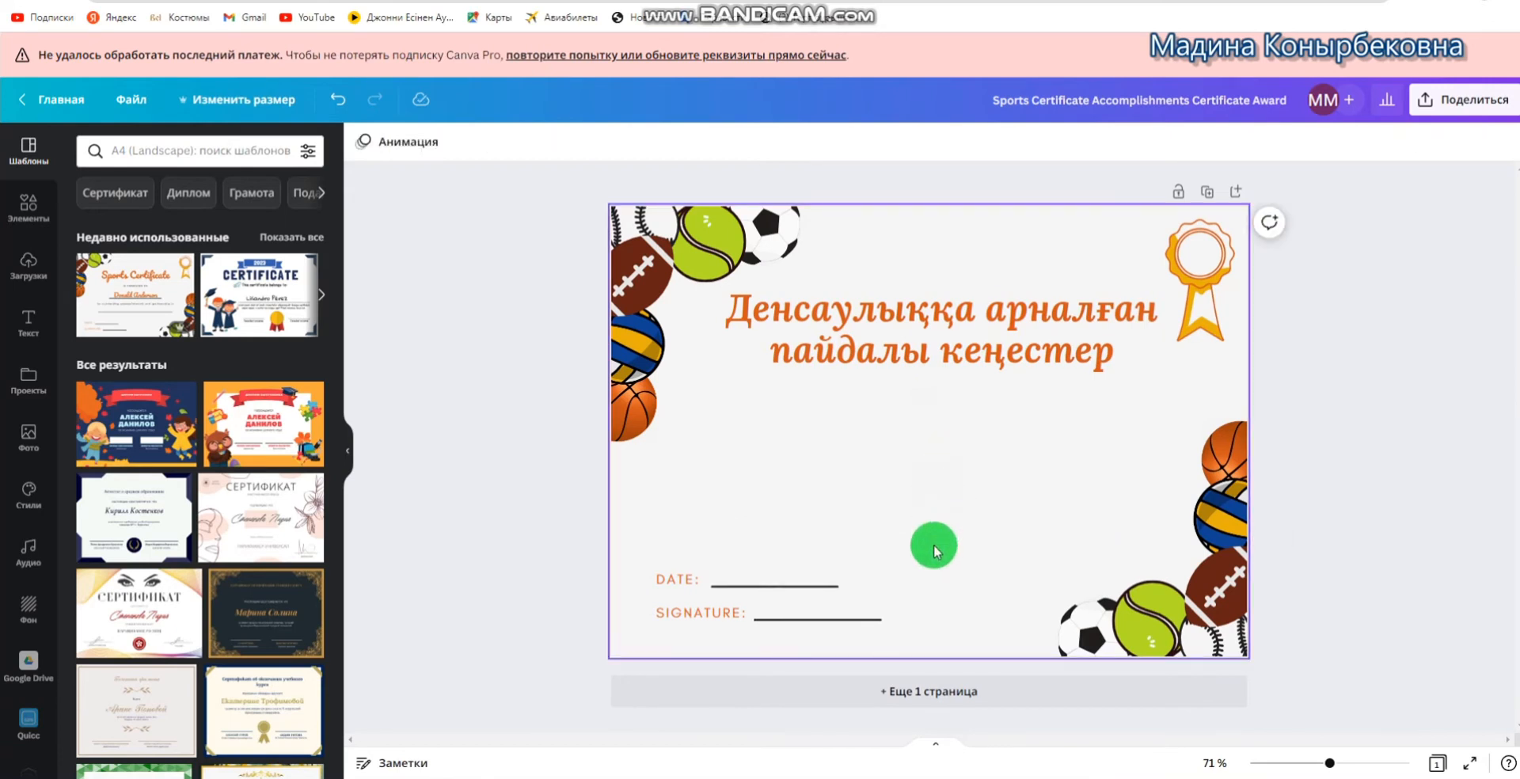
# Delete the DATE and SIGNATURE labels together with their underlines
pyautogui.click(815, 587)
pyautogui.click(770, 546)
pyautogui.click(678, 578)
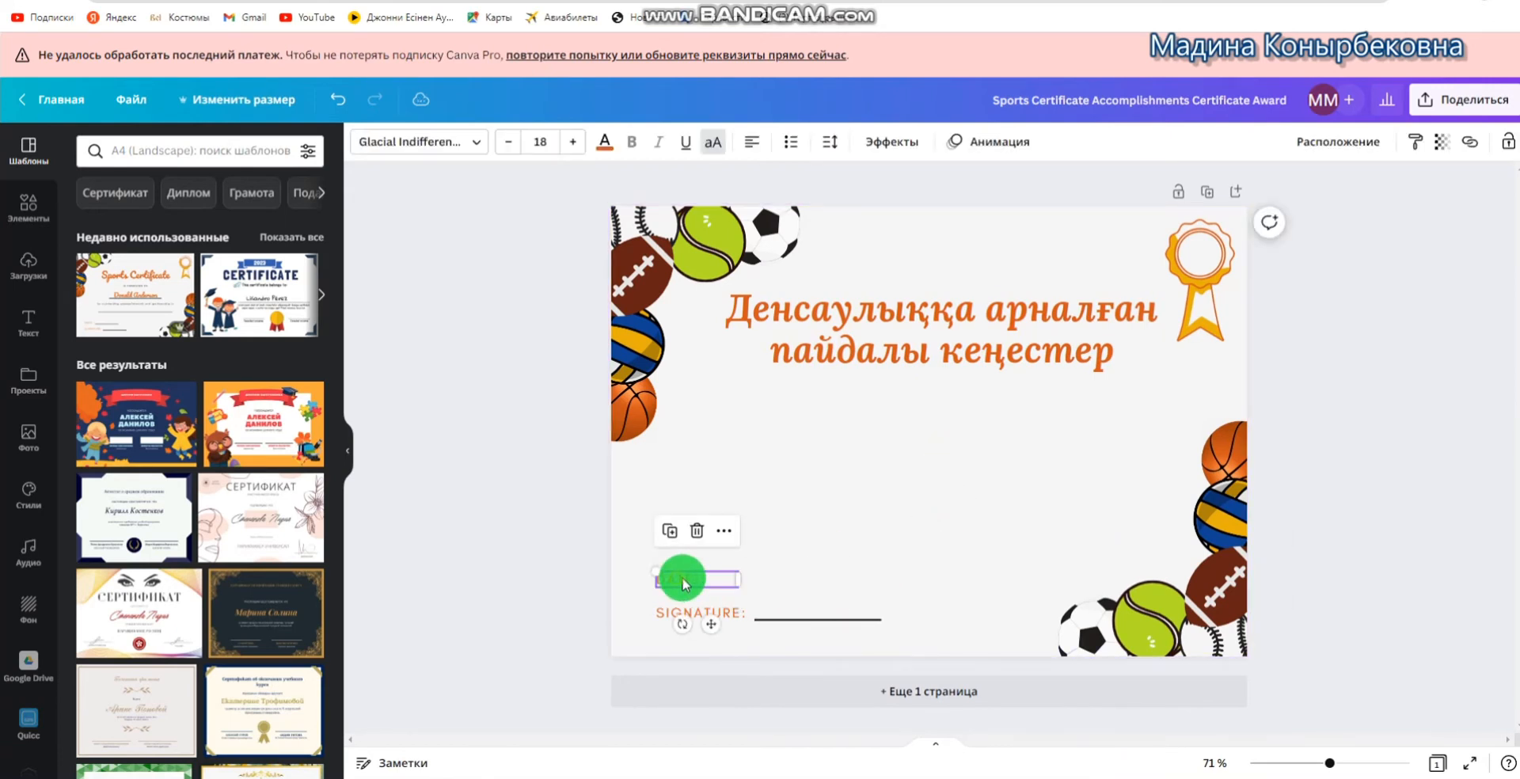
pyautogui.click(695, 530)
pyautogui.click(704, 611)
pyautogui.click(711, 564)
pyautogui.click(790, 620)
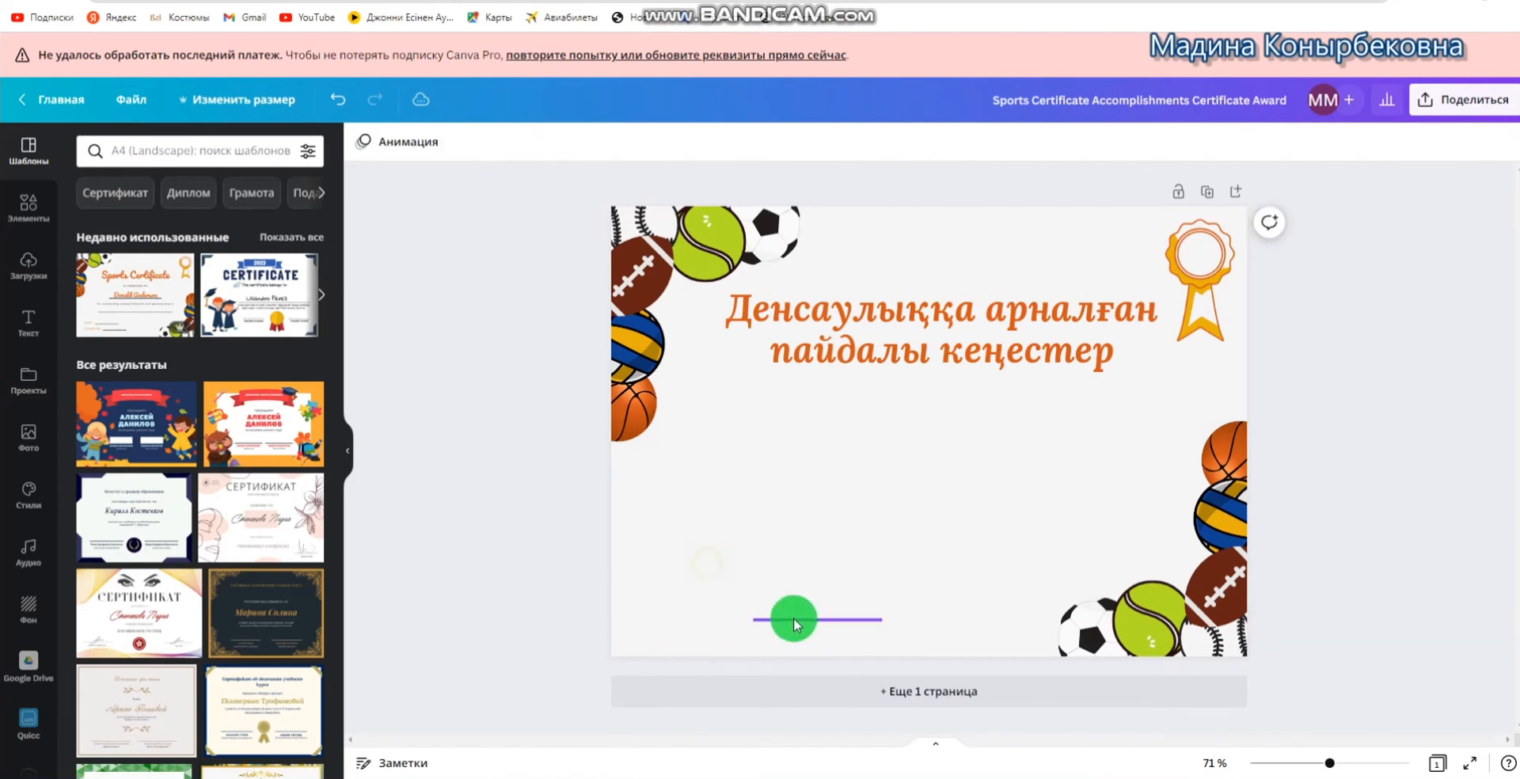
pyautogui.click(820, 578)
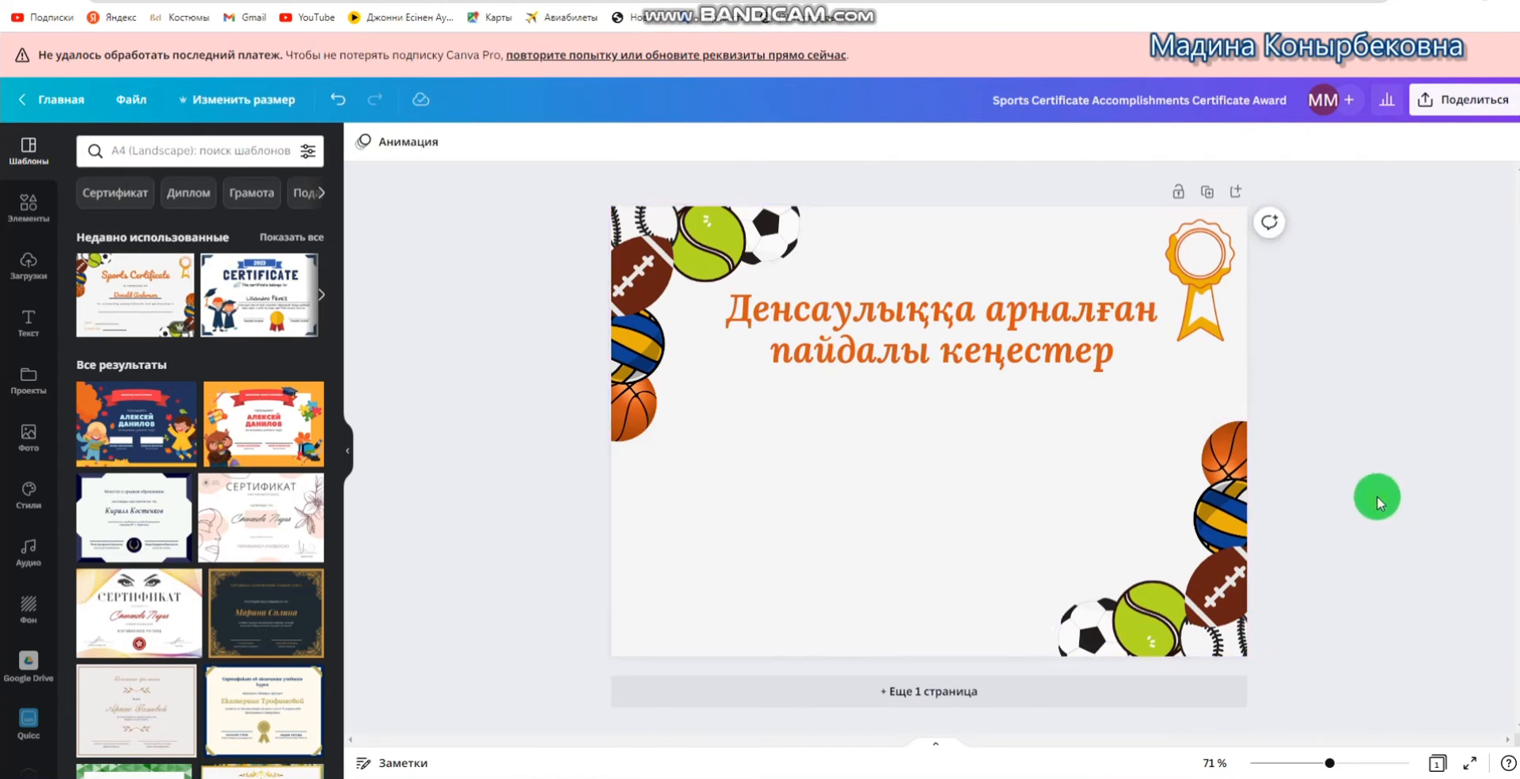
# Move the title down to around the middle of the page and nudge it slightly left
pyautogui.click(1096, 346)
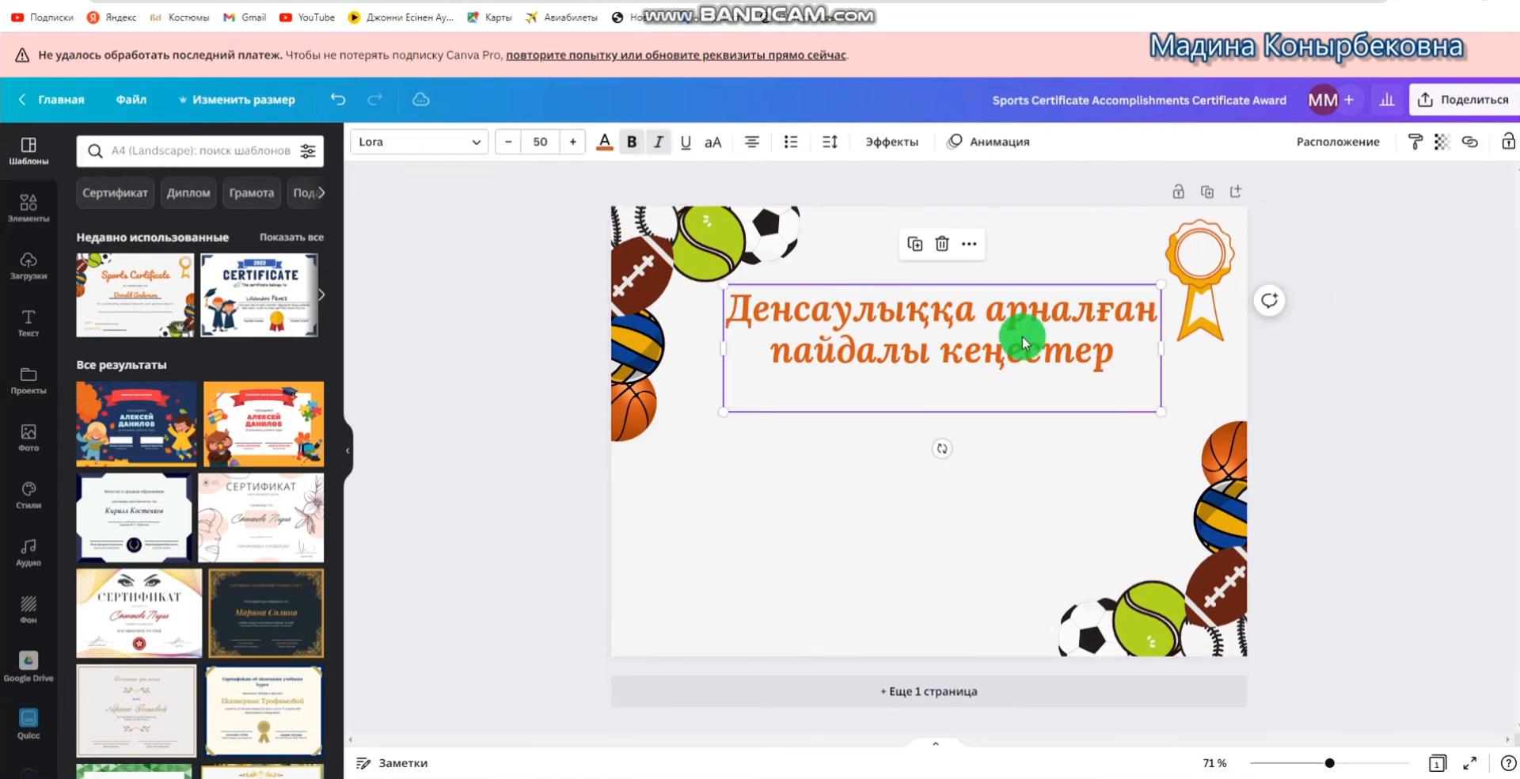
pyautogui.click(989, 425)
pyautogui.click(967, 298)
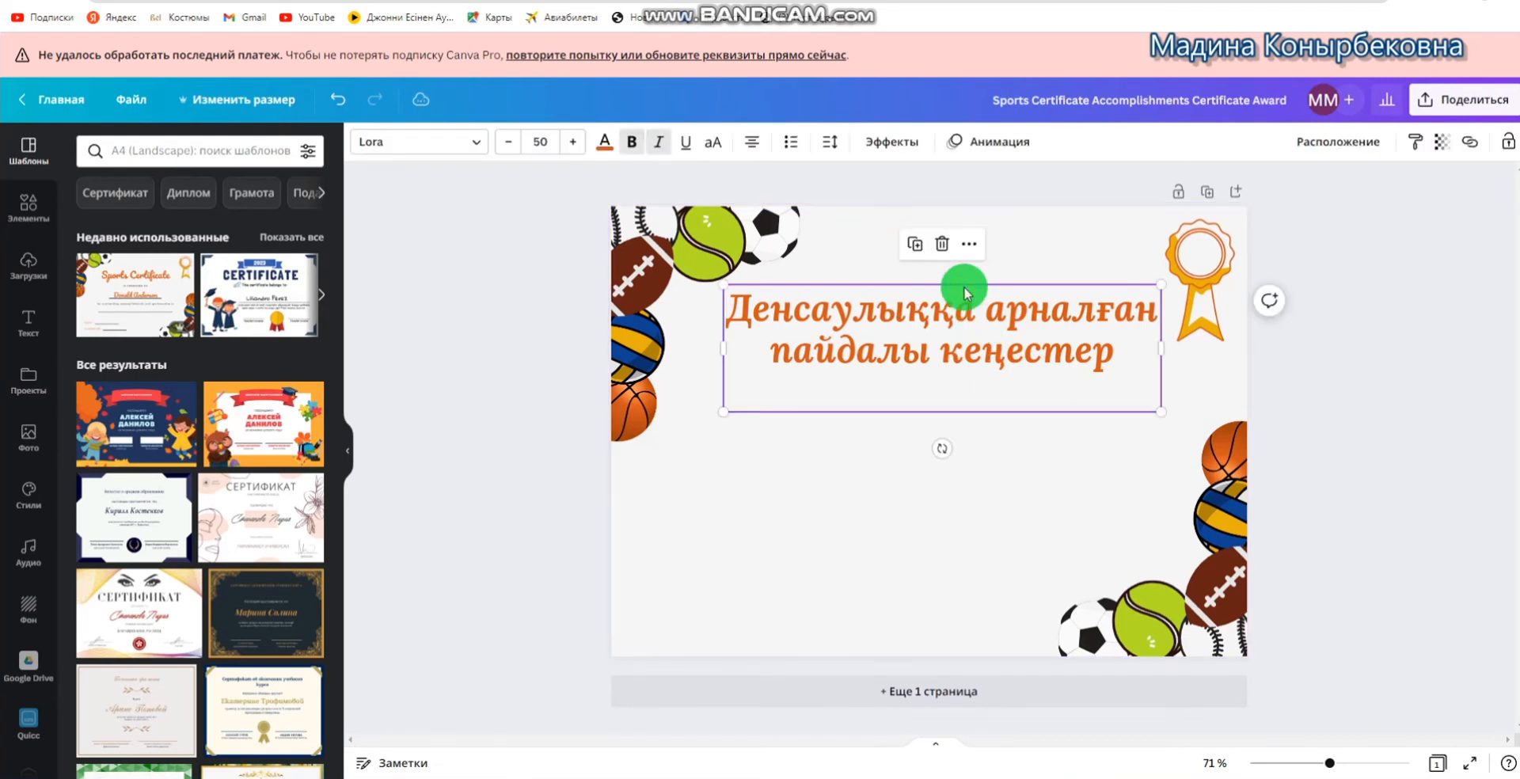
pyautogui.hotkey('shift', 'Down')
pyautogui.hotkey('shift', 'Down')
pyautogui.hotkey('shift', 'Down')
pyautogui.hotkey('shift', 'Down')
pyautogui.hotkey('shift', 'Down')
pyautogui.hotkey('shift', 'Down')
pyautogui.hotkey('shift', 'Down')
pyautogui.hotkey('shift', 'Down')
pyautogui.hotkey('shift', 'Down')
pyautogui.hotkey('shift', 'Down')
pyautogui.hotkey('shift', 'Down')
pyautogui.hotkey('shift', 'Down')
pyautogui.hotkey('shift', 'Down')
pyautogui.hotkey('shift', 'Down')
pyautogui.hotkey('shift', 'Down')
pyautogui.hotkey('shift', 'Down')
pyautogui.hotkey('shift', 'Down')
pyautogui.hotkey('shift', 'Down')
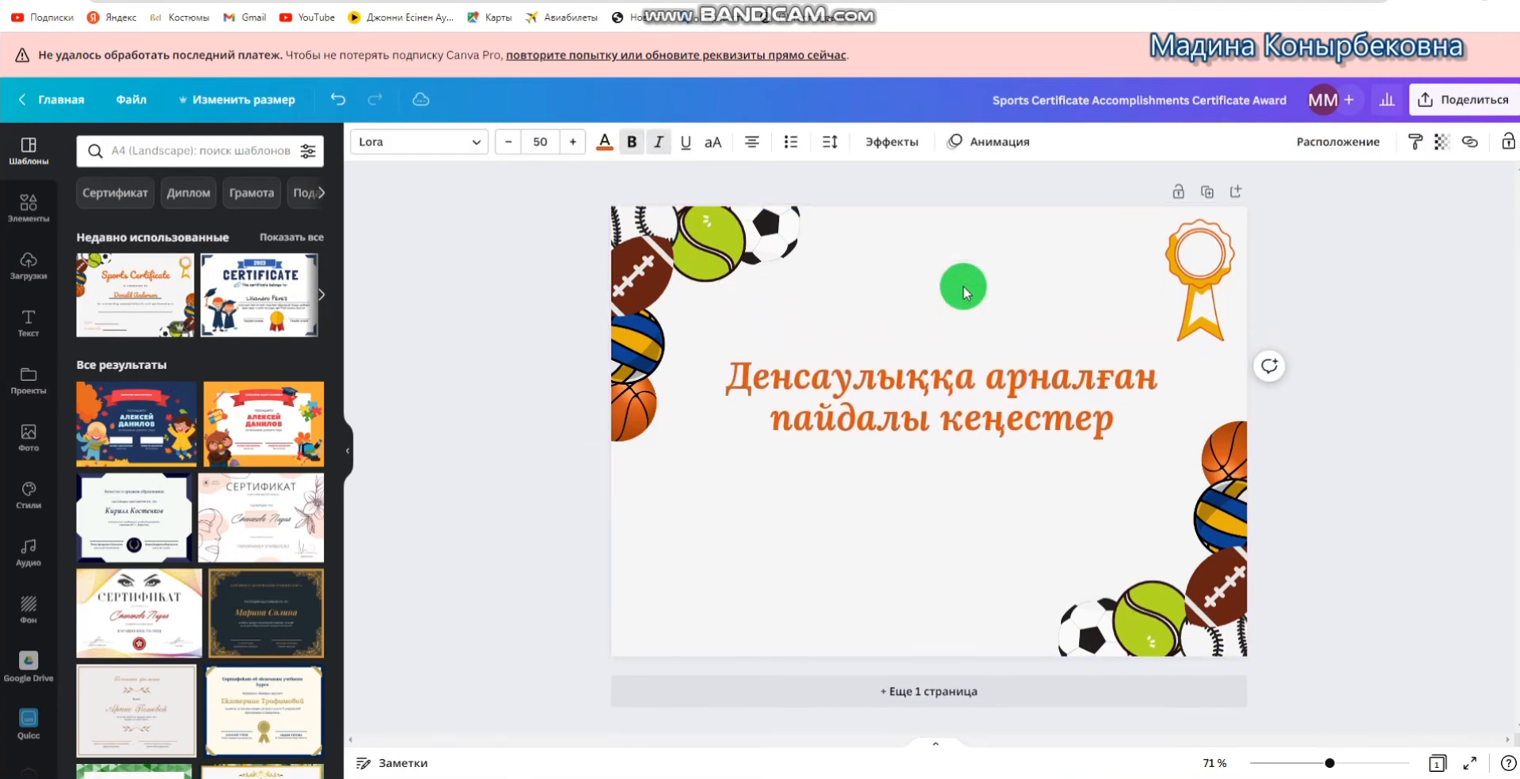
pyautogui.press('Down')
pyautogui.press('Down')
pyautogui.press('Down')
pyautogui.press('Down')
pyautogui.press('Left')
pyautogui.press('Left')
pyautogui.press('Left')
pyautogui.press('Left')
pyautogui.press('Up')
pyautogui.press('Up')
pyautogui.press('Up')
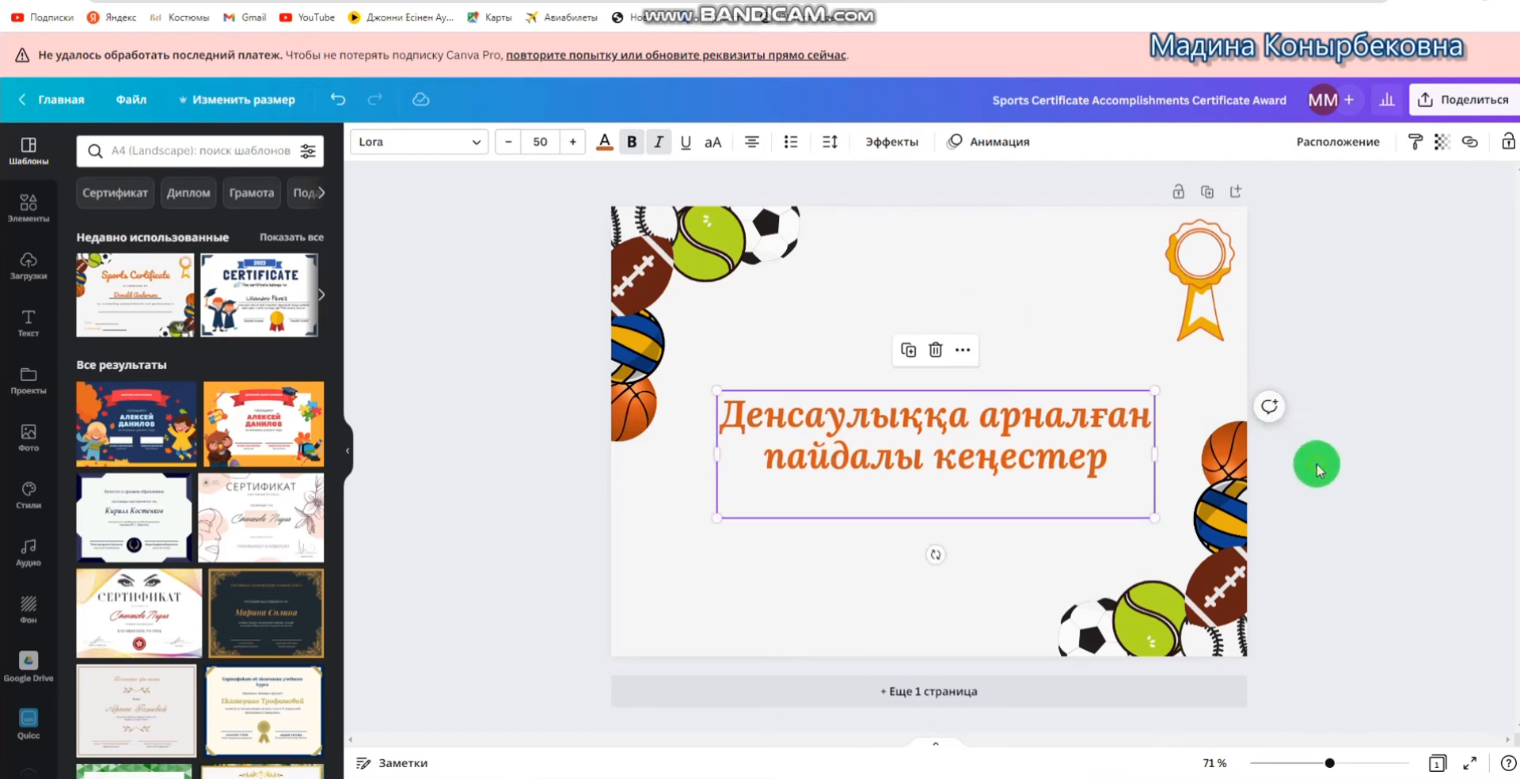
pyautogui.click(1290, 442)
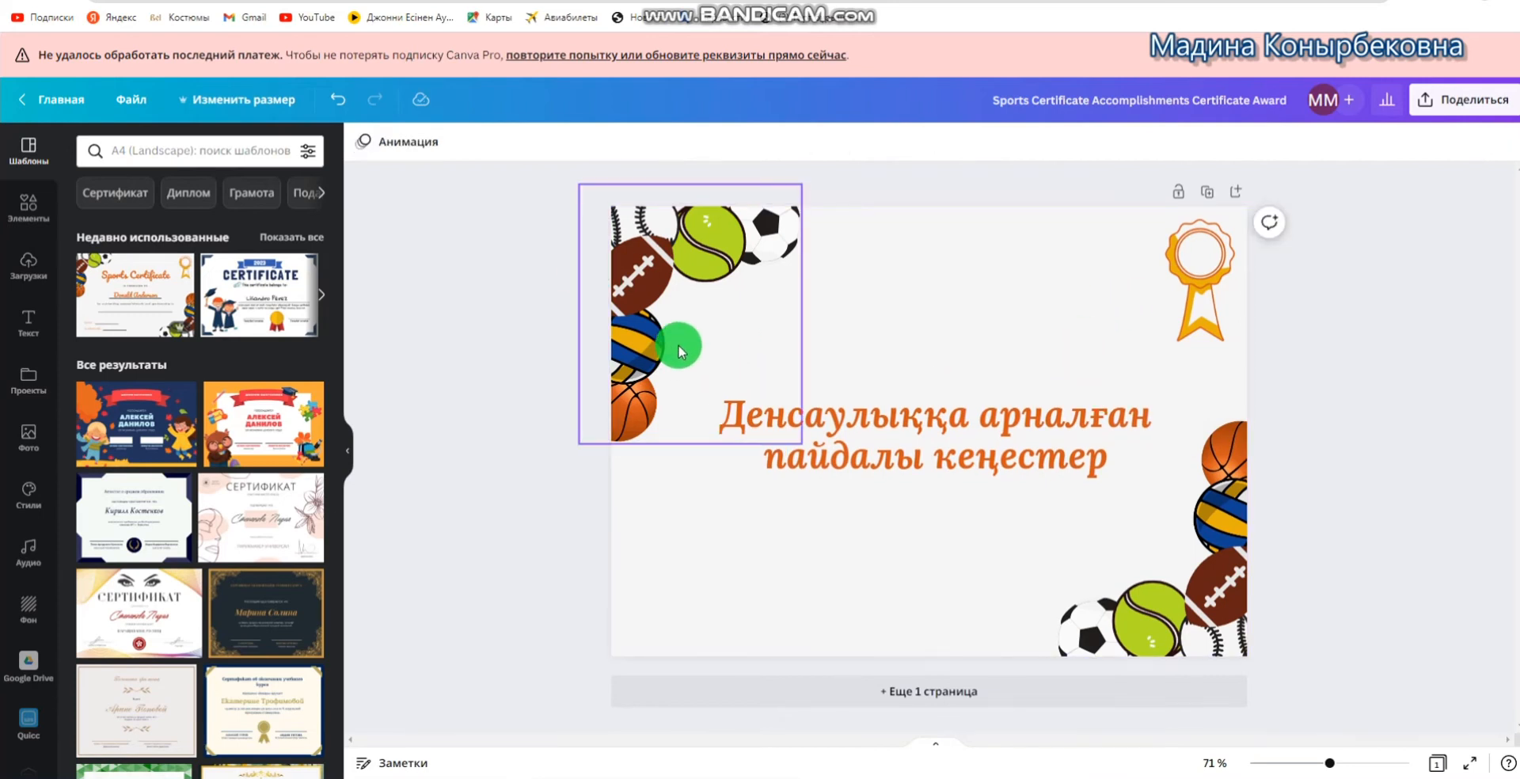
# Delete all the sports ball graphics from the page's upper-left corner
pyautogui.click(647, 323)
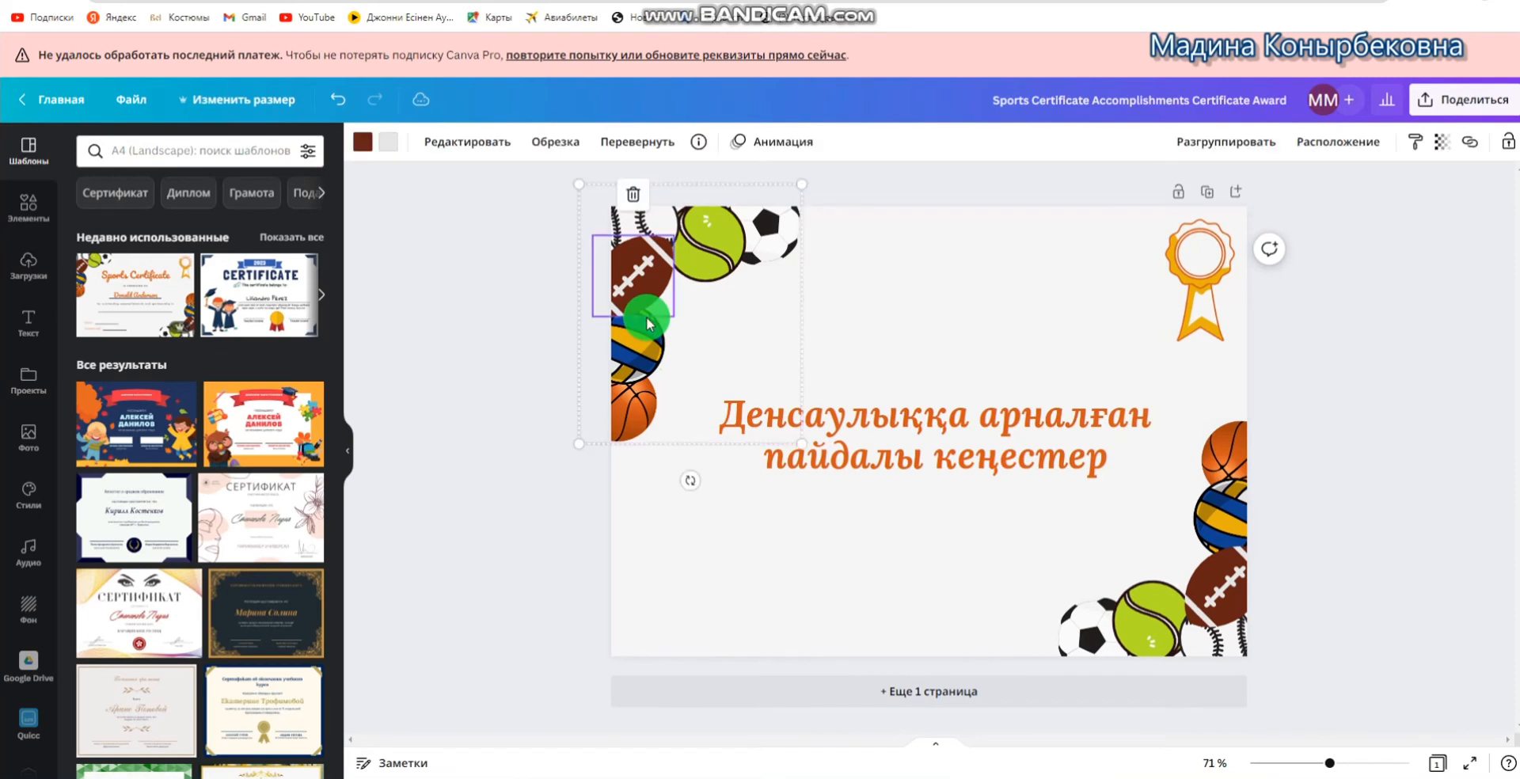
pyautogui.click(631, 193)
pyautogui.click(685, 234)
pyautogui.press('Delete')
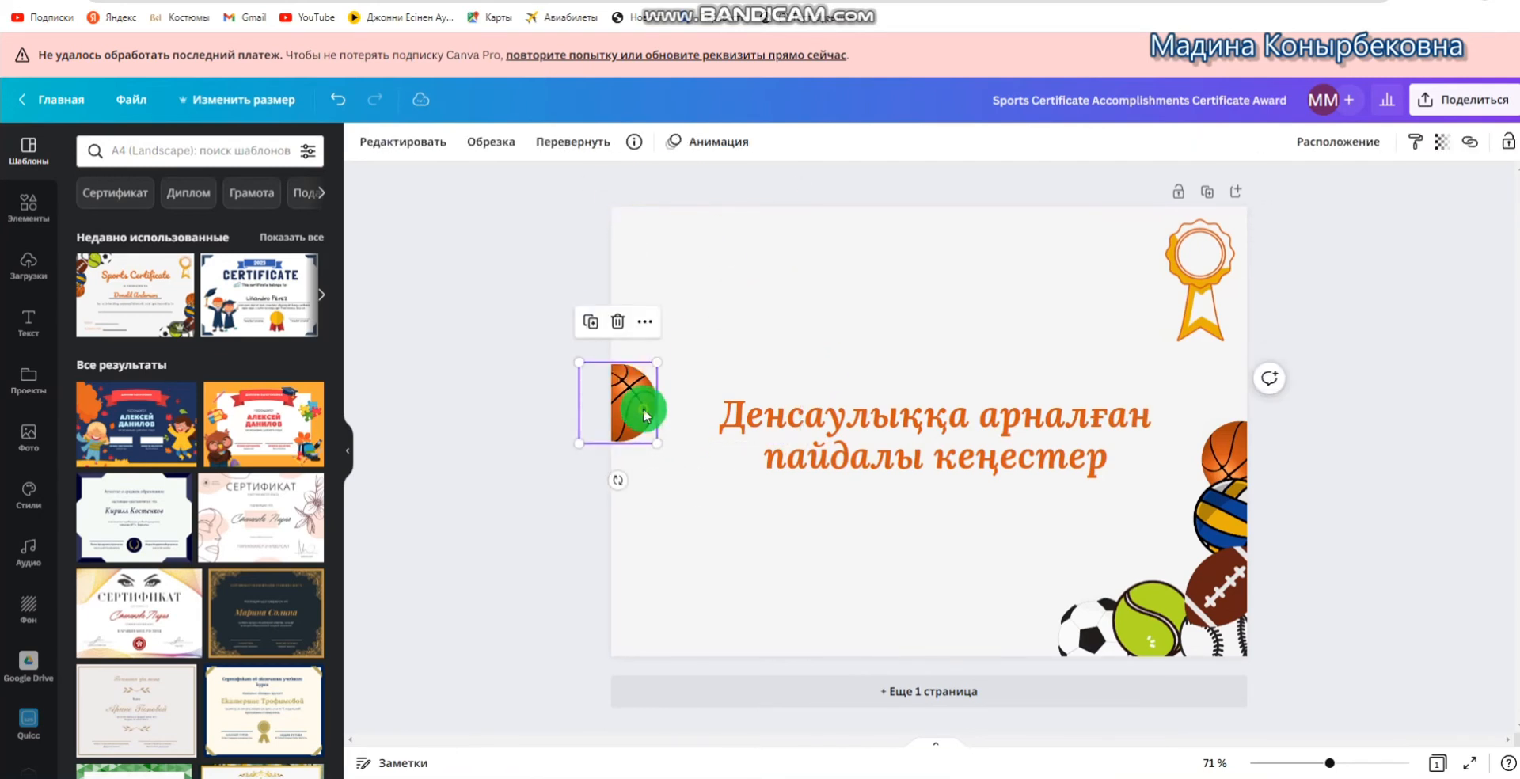
pyautogui.press('Delete')
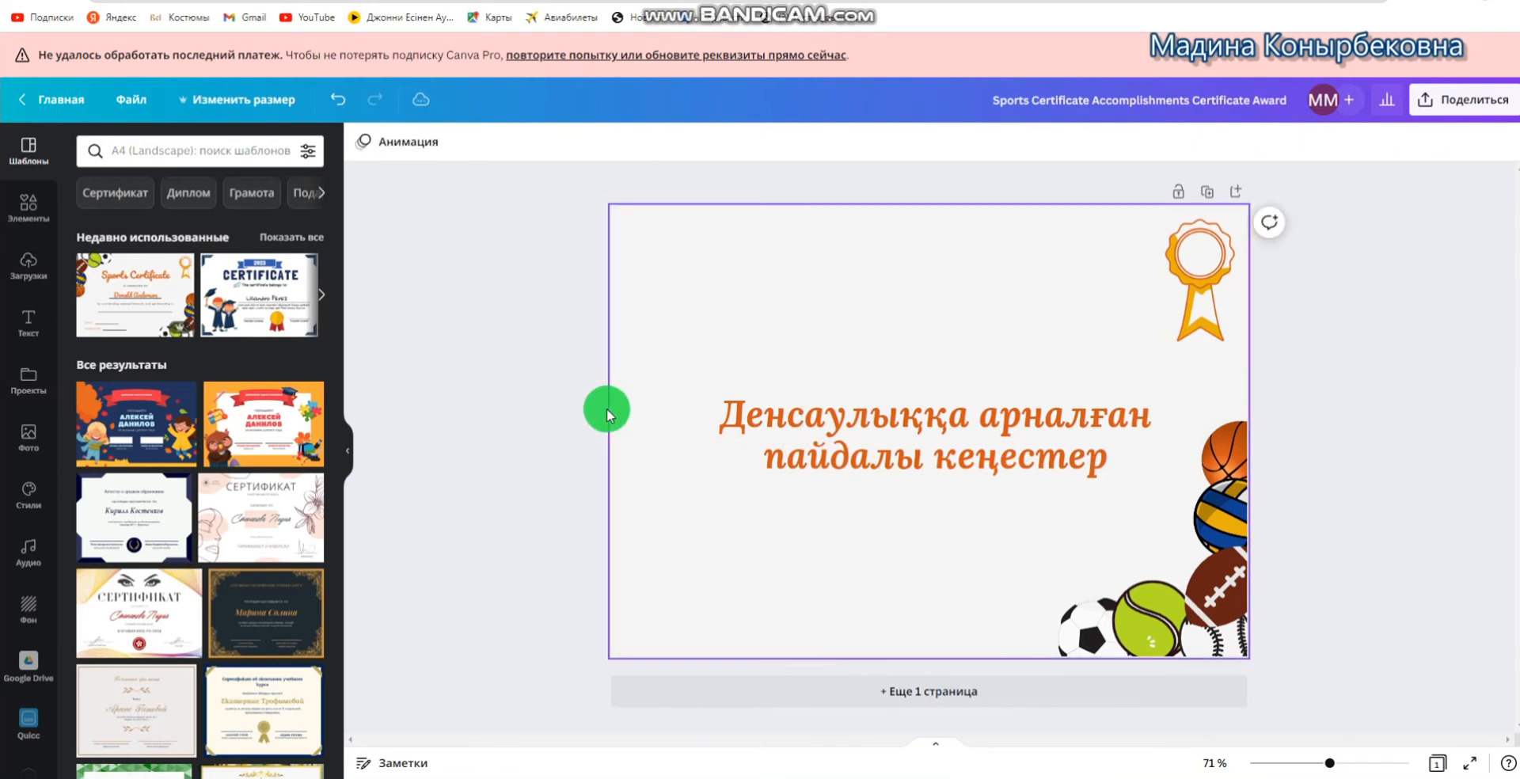
# Search the design elements for "здоровое питание"
pyautogui.click(47, 214)
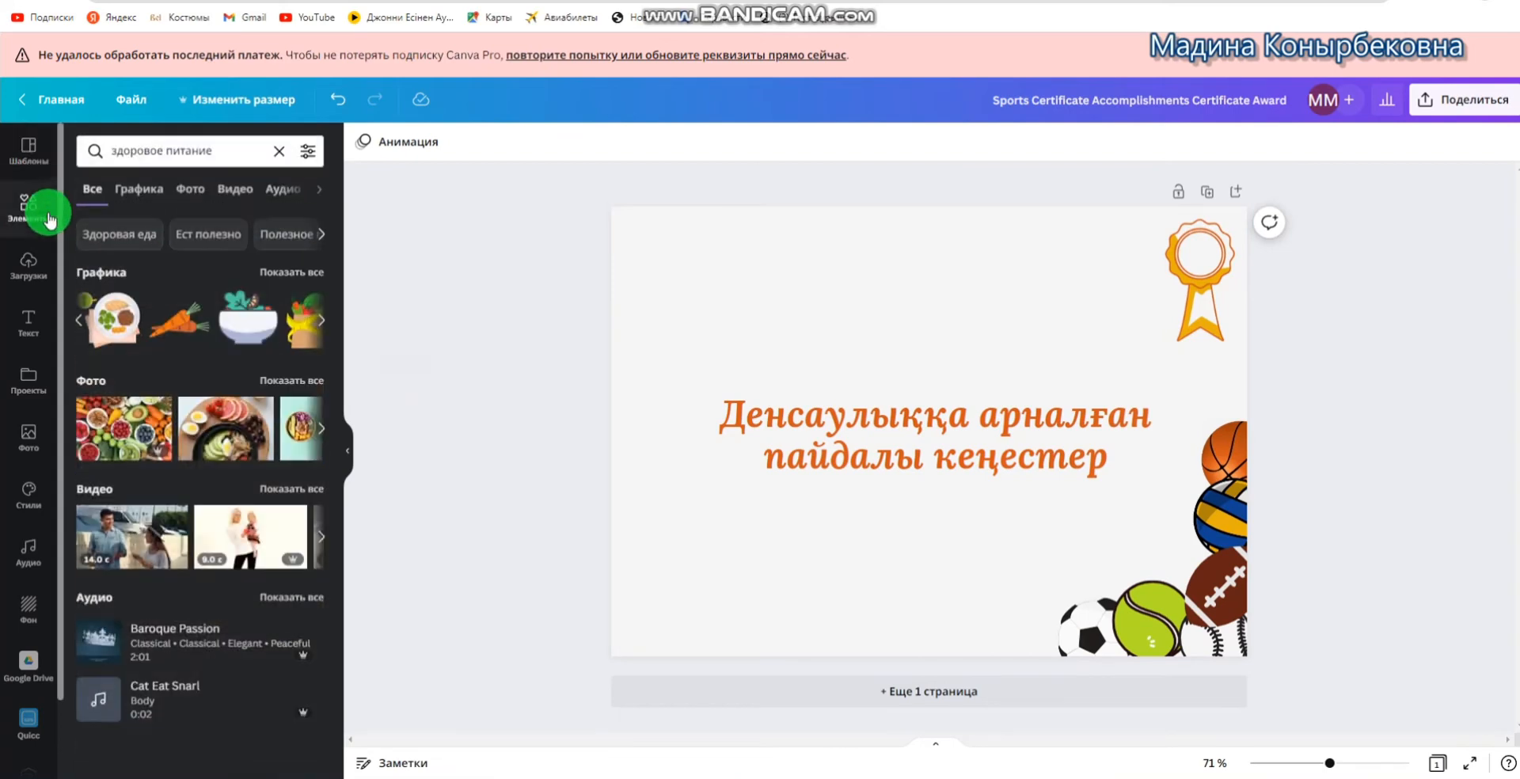
pyautogui.click(186, 149)
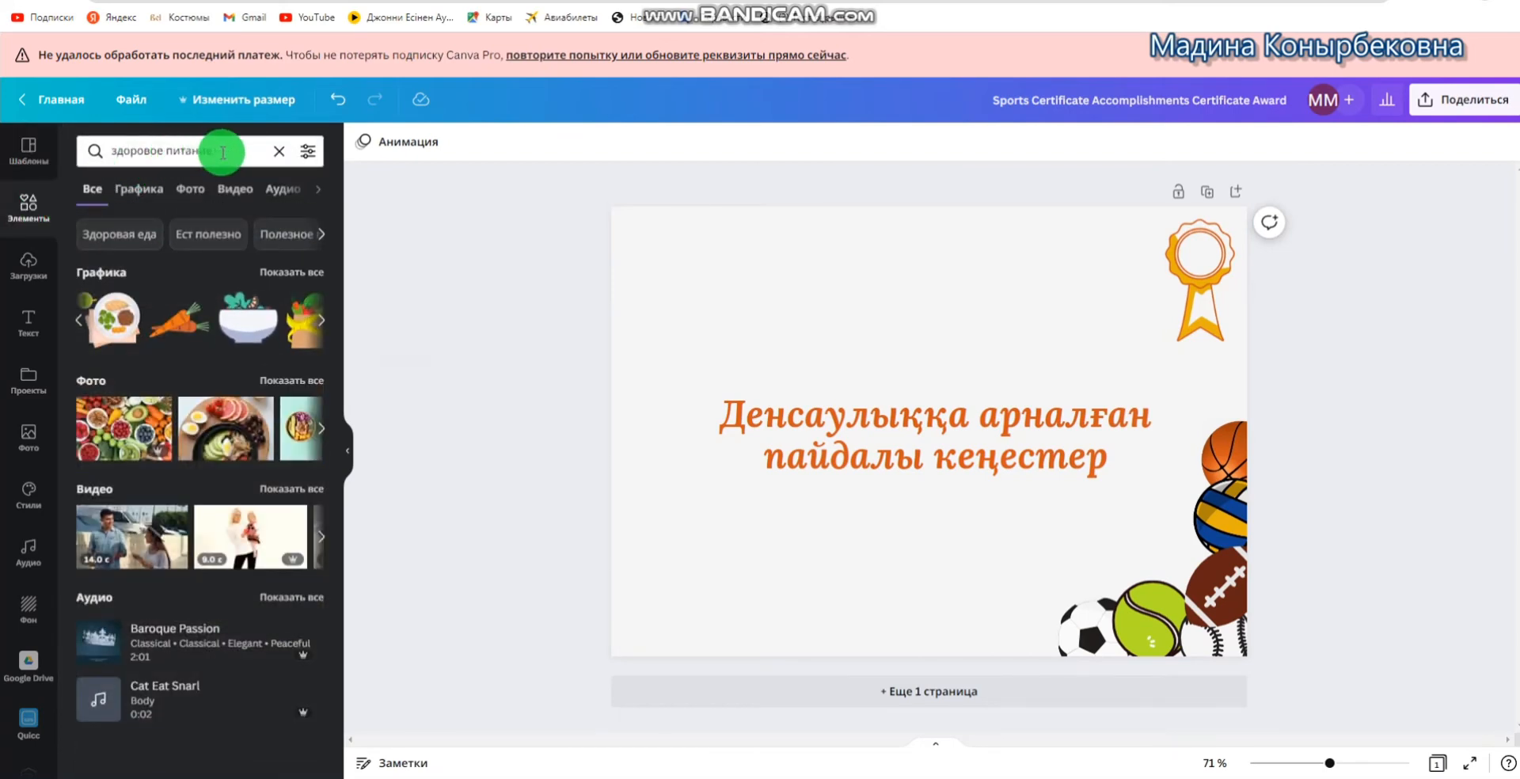
pyautogui.click(38, 215)
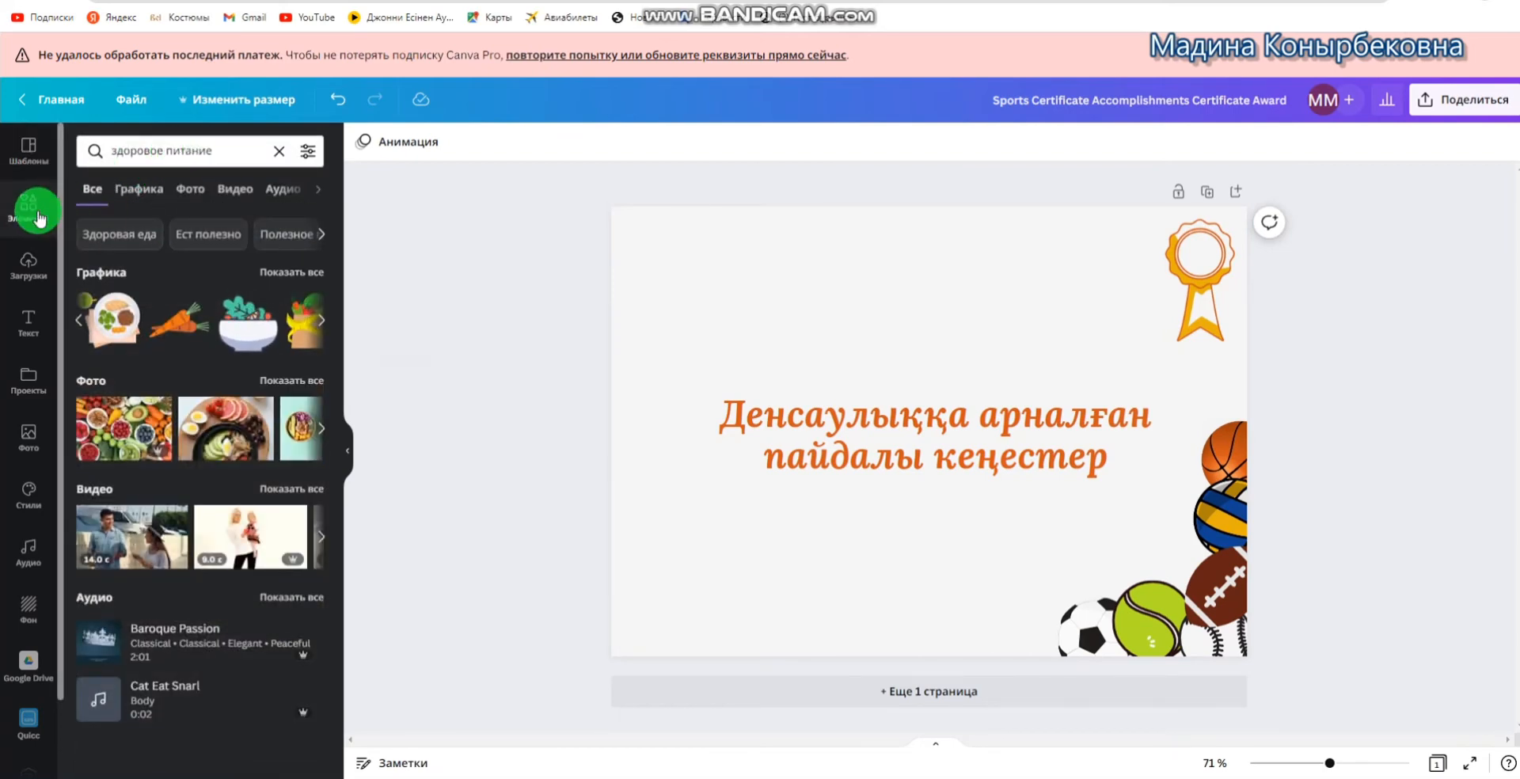
pyautogui.click(215, 151)
pyautogui.press('Return')
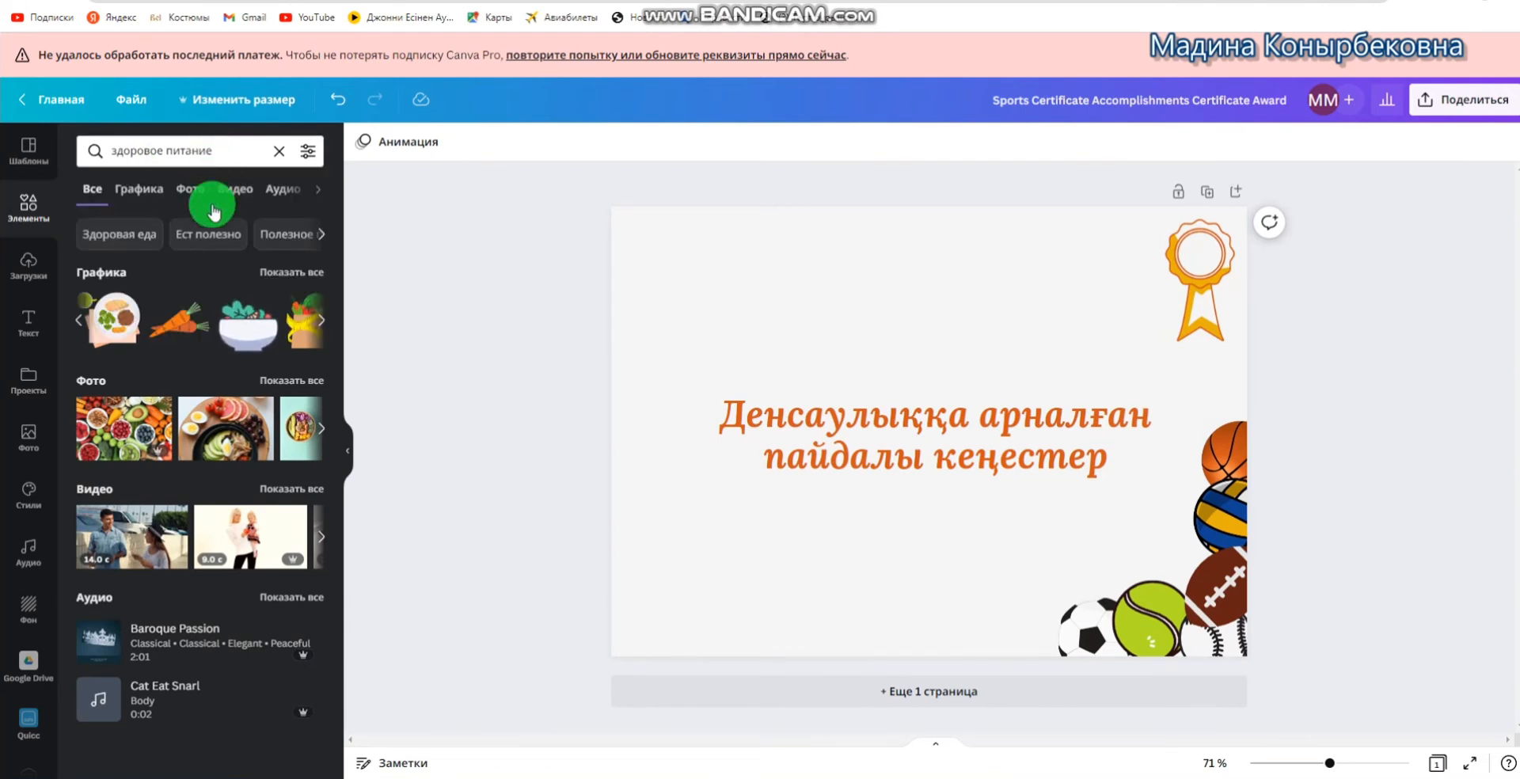
# Add the heart-shaped vegetable graphic and place it partly off the page in its upper-left corner
pyautogui.hscroll(3, 318, 320)
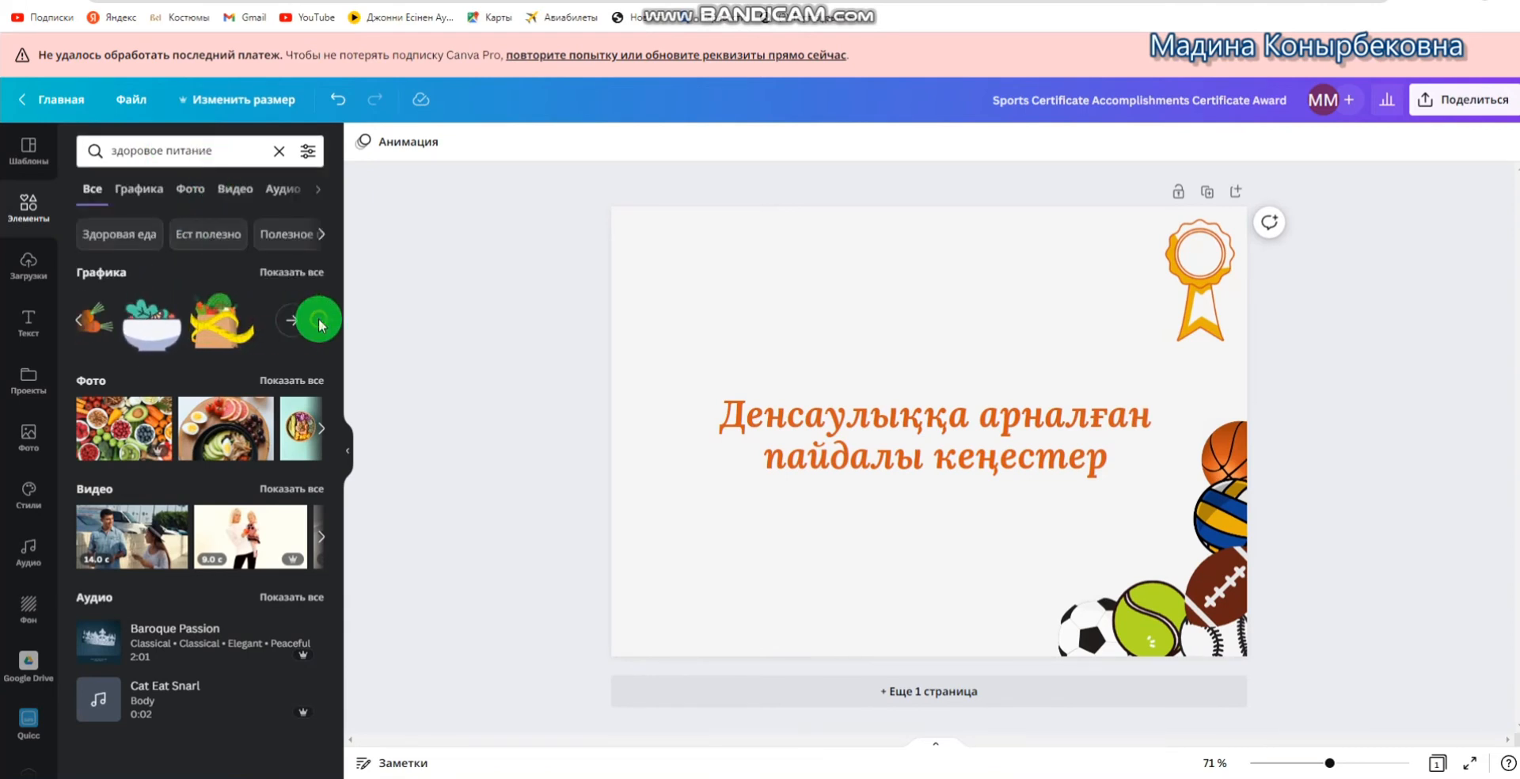
pyautogui.hscroll(-5, 83, 325)
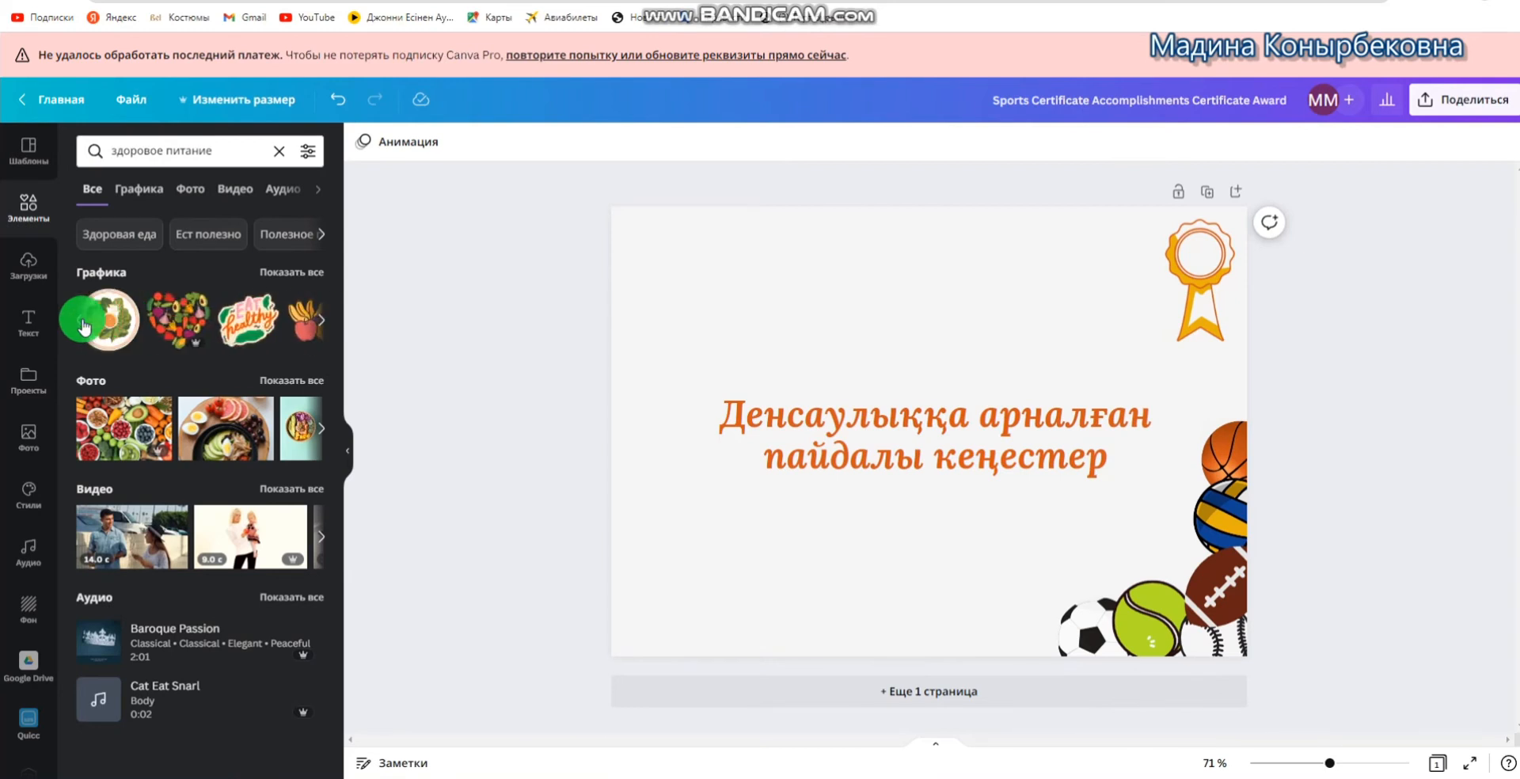
pyautogui.click(175, 324)
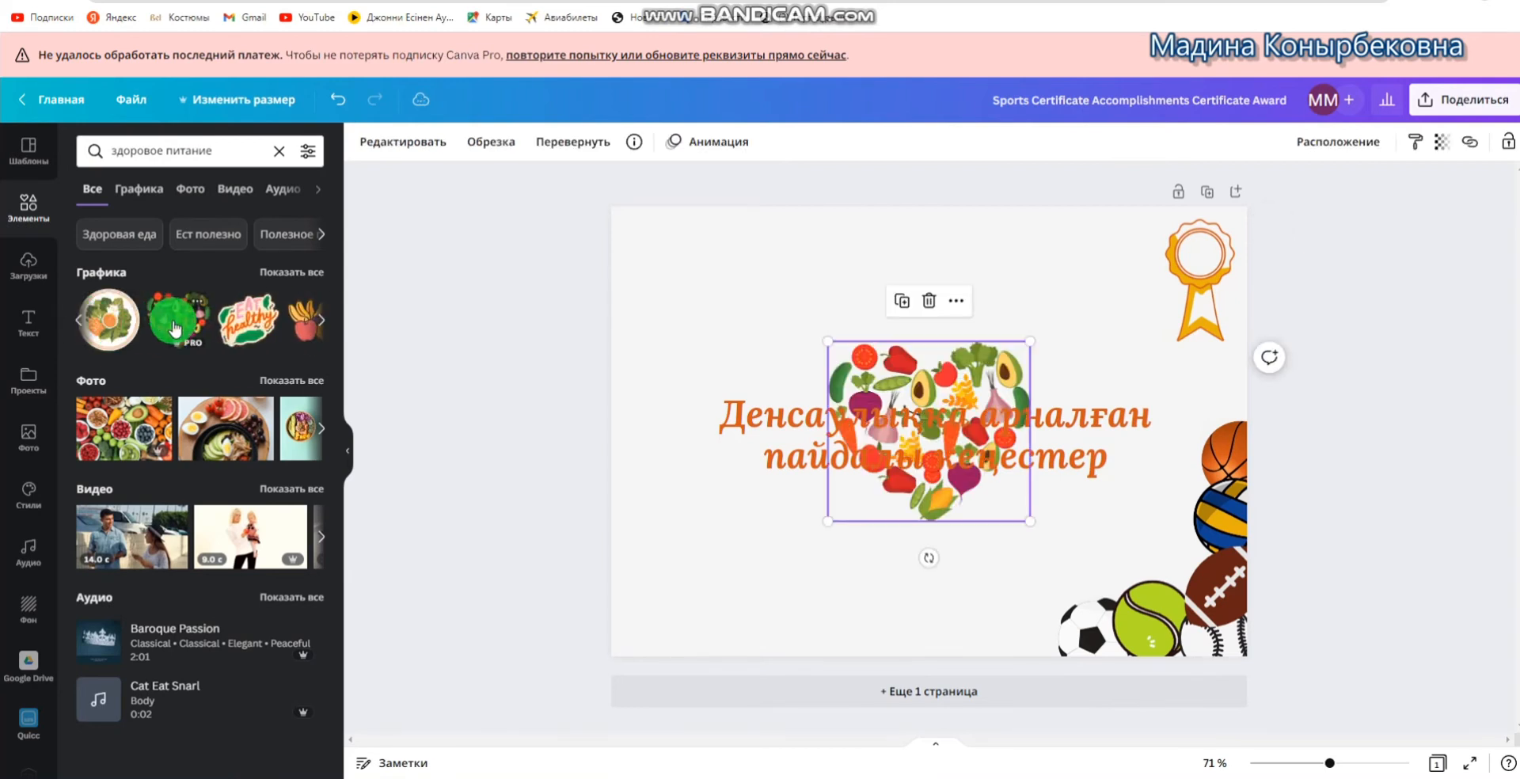
pyautogui.moveTo(944, 383); pyautogui.dragTo(542, 198)
pyautogui.click(543, 457)
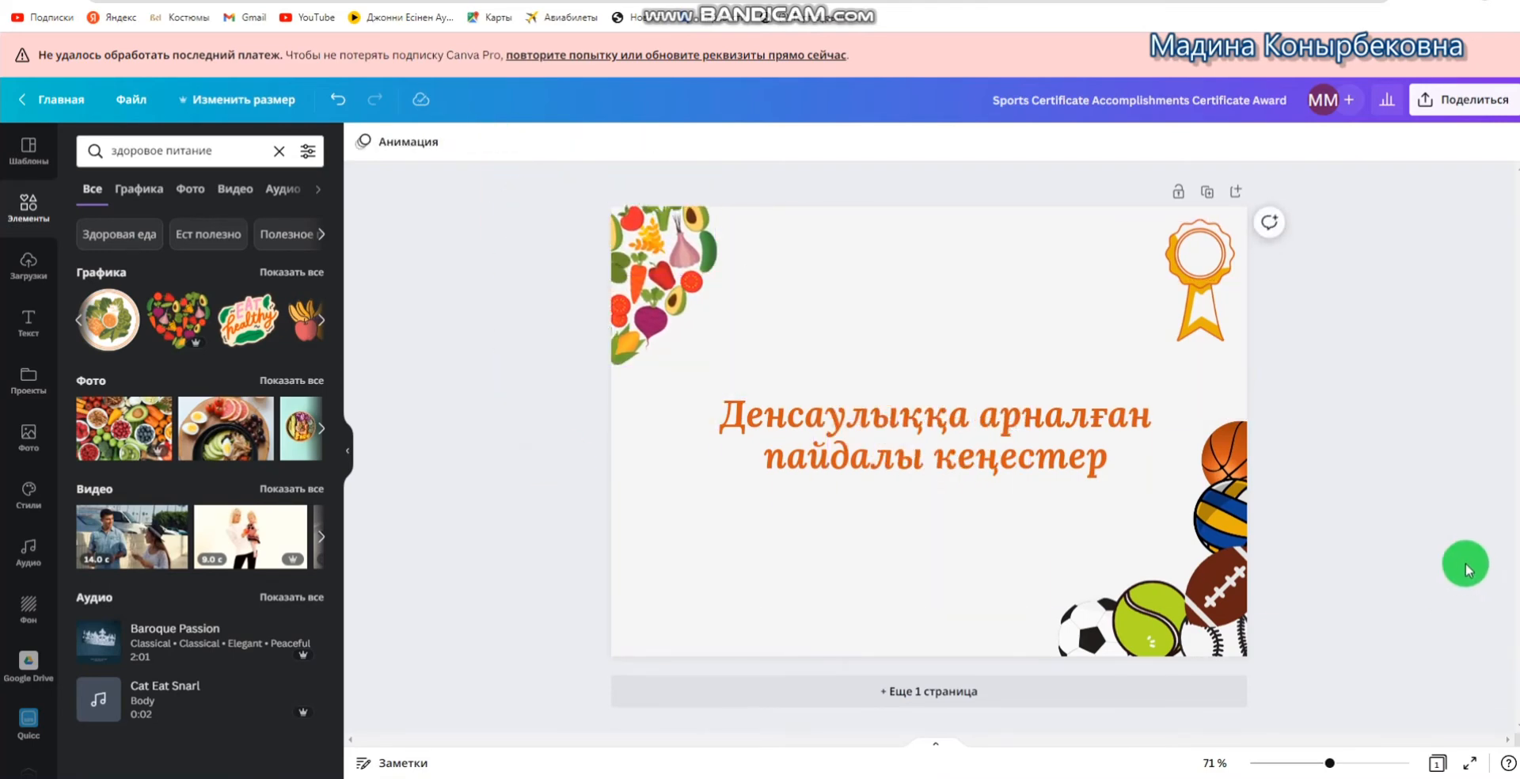
# Delete all the sports ball graphics from the page's lower-right corner
pyautogui.click(1223, 586)
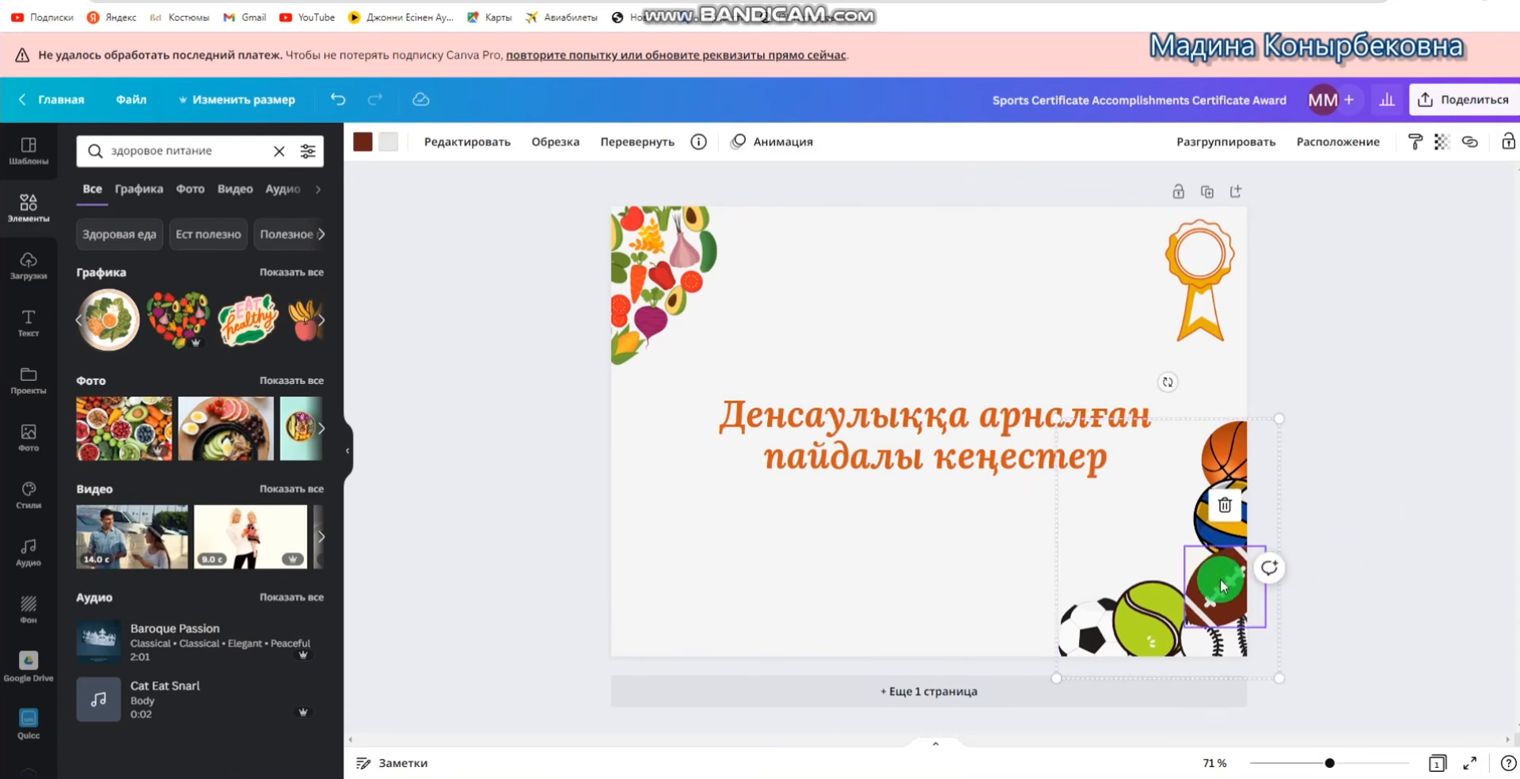
pyautogui.press('Delete')
pyautogui.click(1222, 530)
pyautogui.press('Delete')
pyautogui.click(1226, 476)
pyautogui.press('Delete')
pyautogui.click(1158, 629)
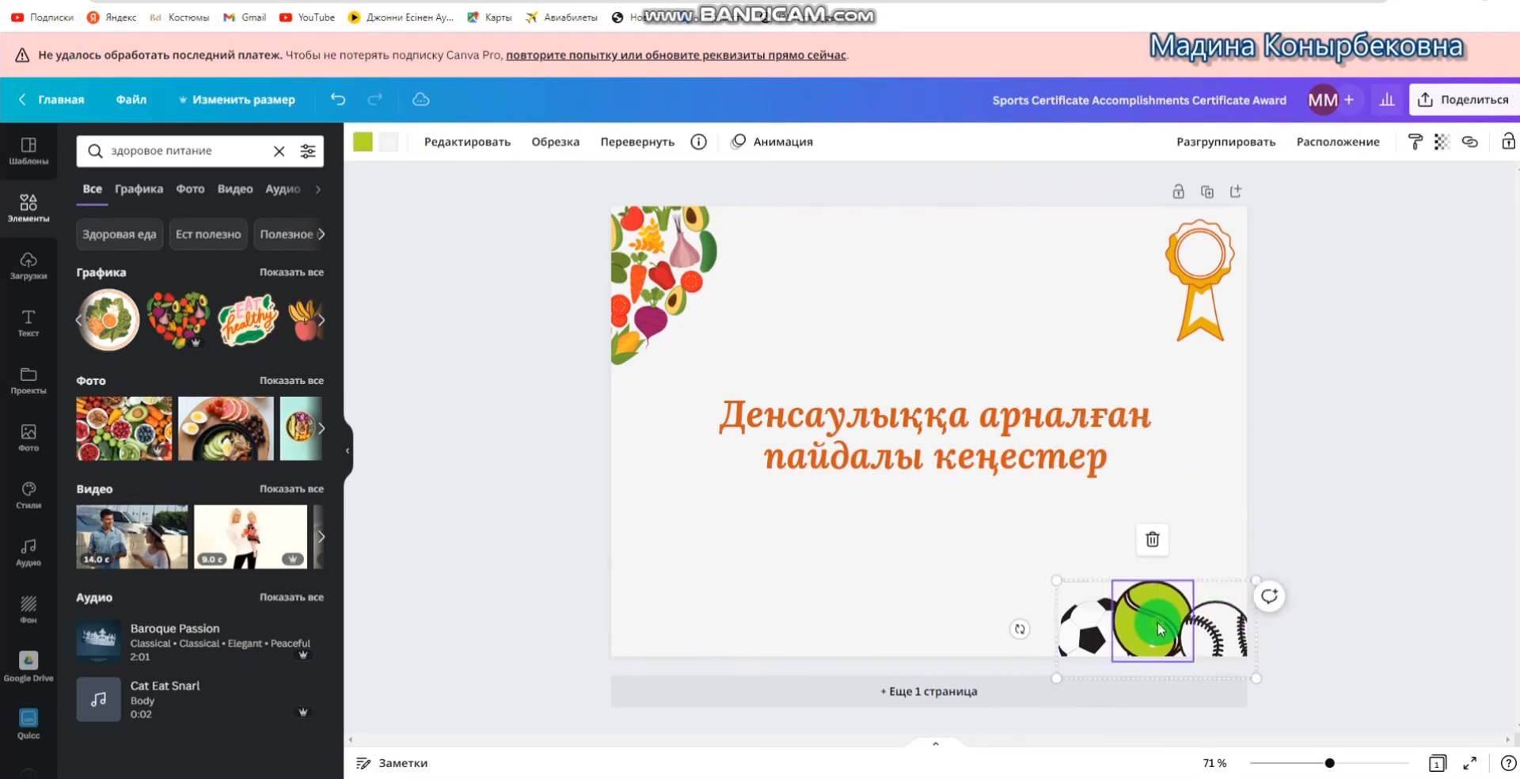
pyautogui.press('Delete')
pyautogui.click(1220, 632)
pyautogui.press('Delete')
pyautogui.click(1116, 638)
pyautogui.press('Delete')
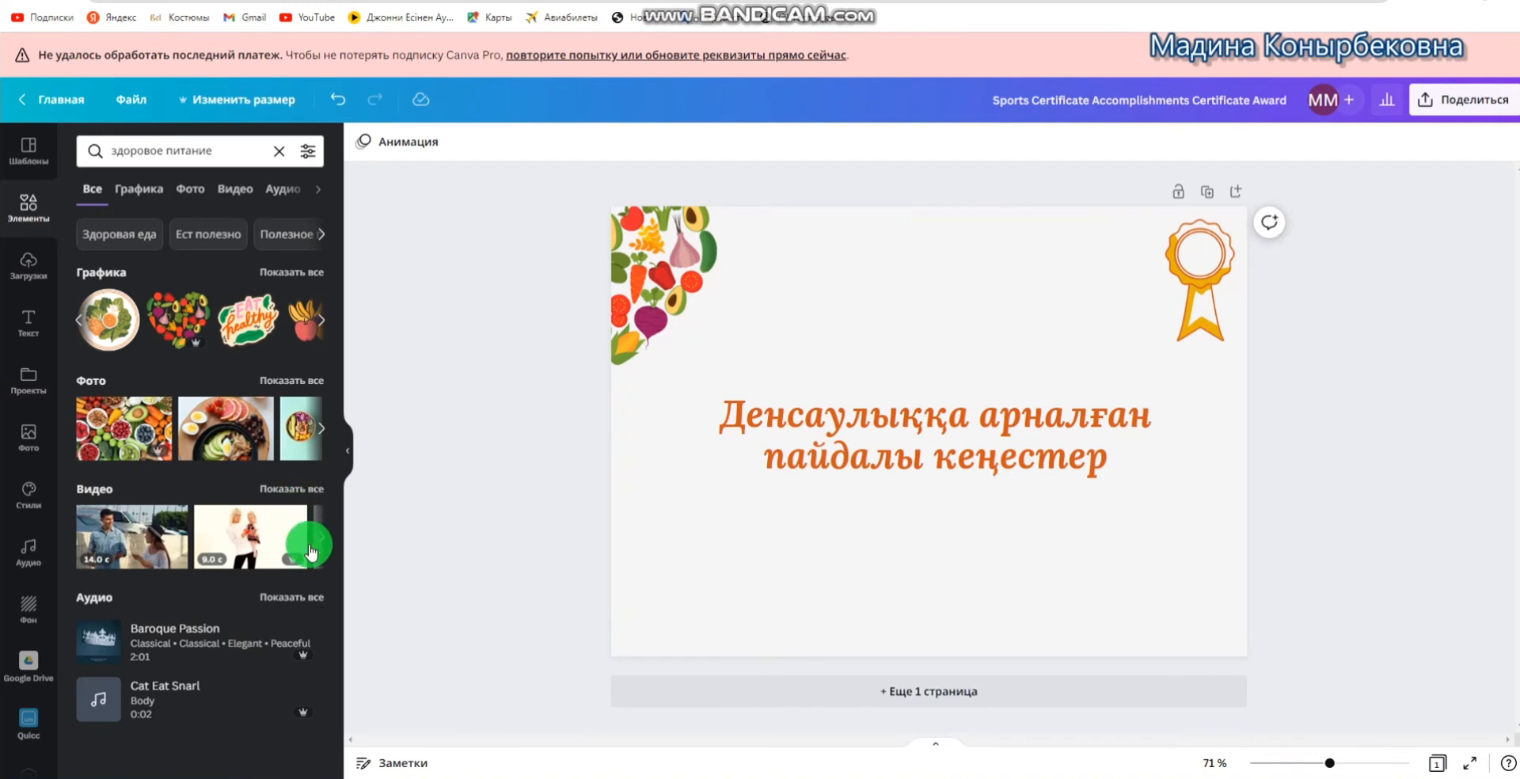
# Insert the white-background photo of fruit and waffle plates from the healthy-eating photo results
pyautogui.click(321, 432)
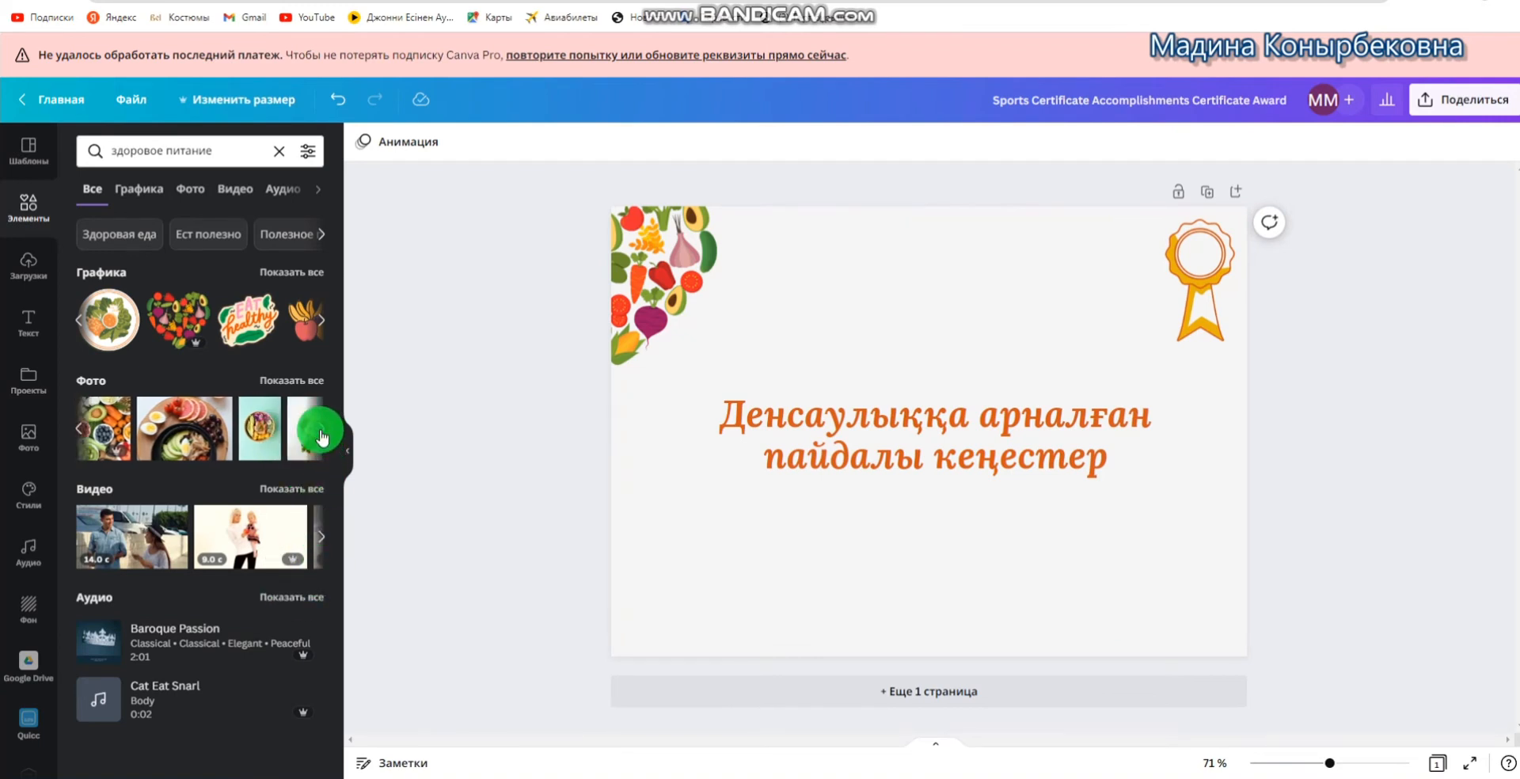
pyautogui.click(320, 431)
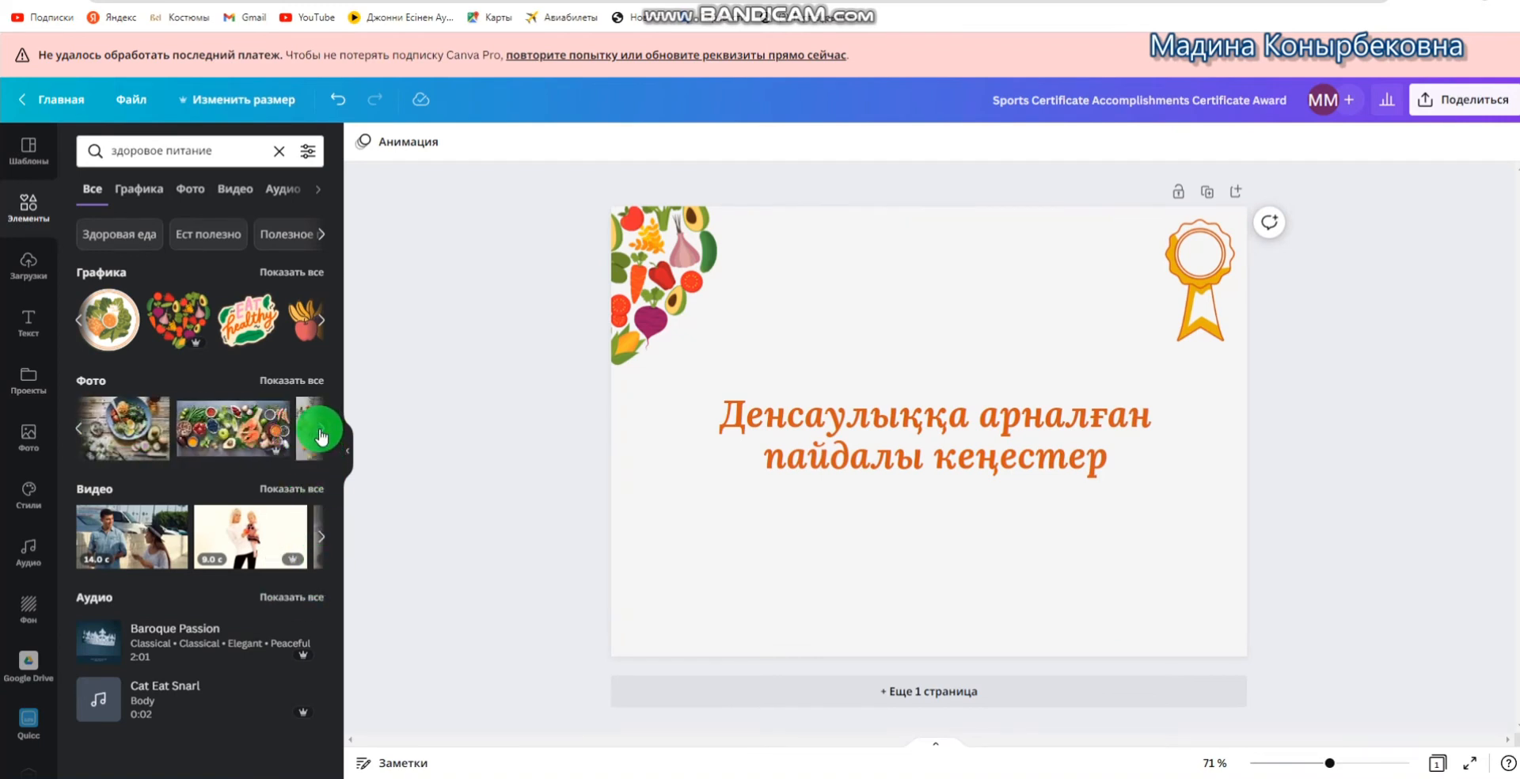
pyautogui.click(321, 432)
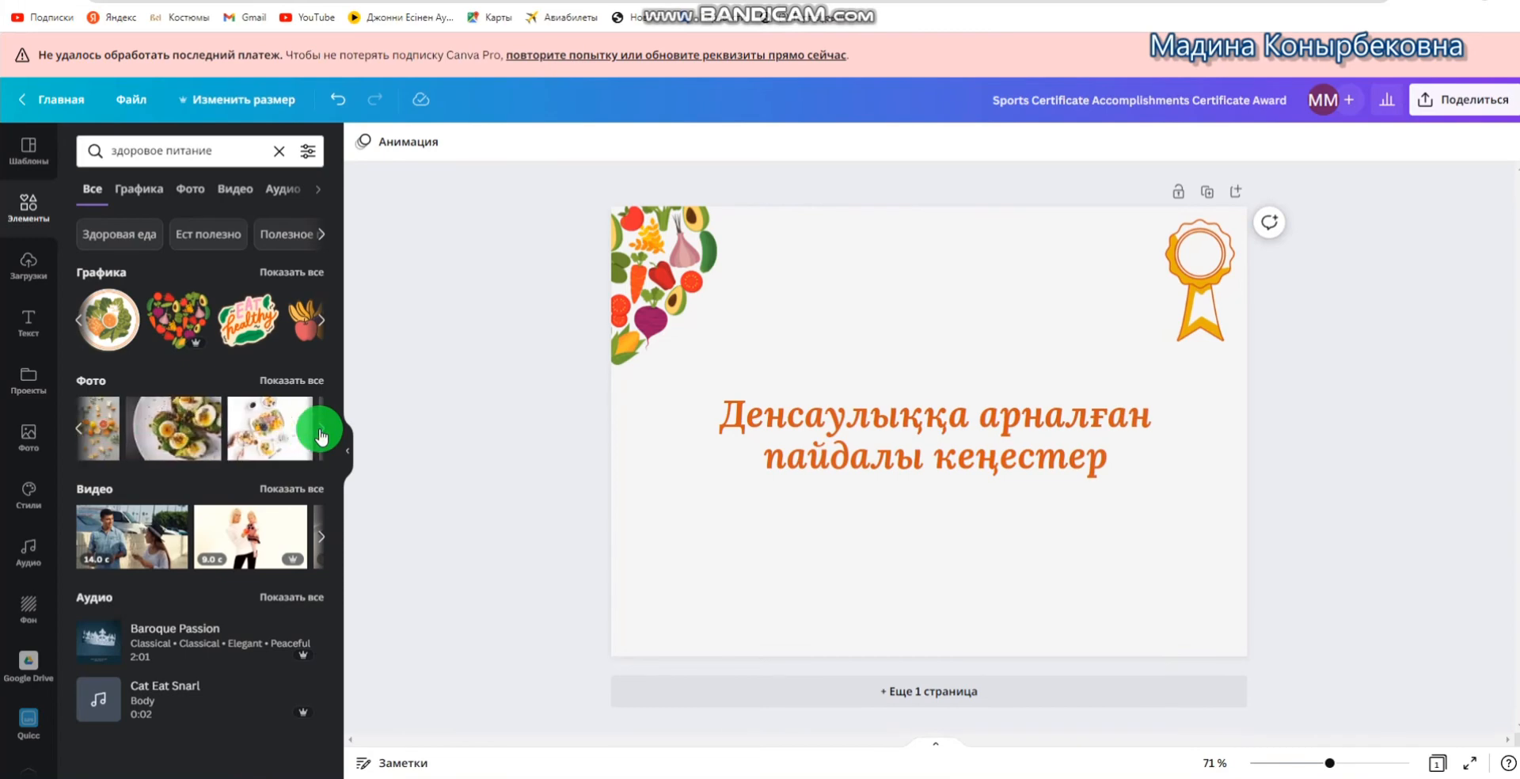
pyautogui.click(275, 454)
pyautogui.click(1390, 536)
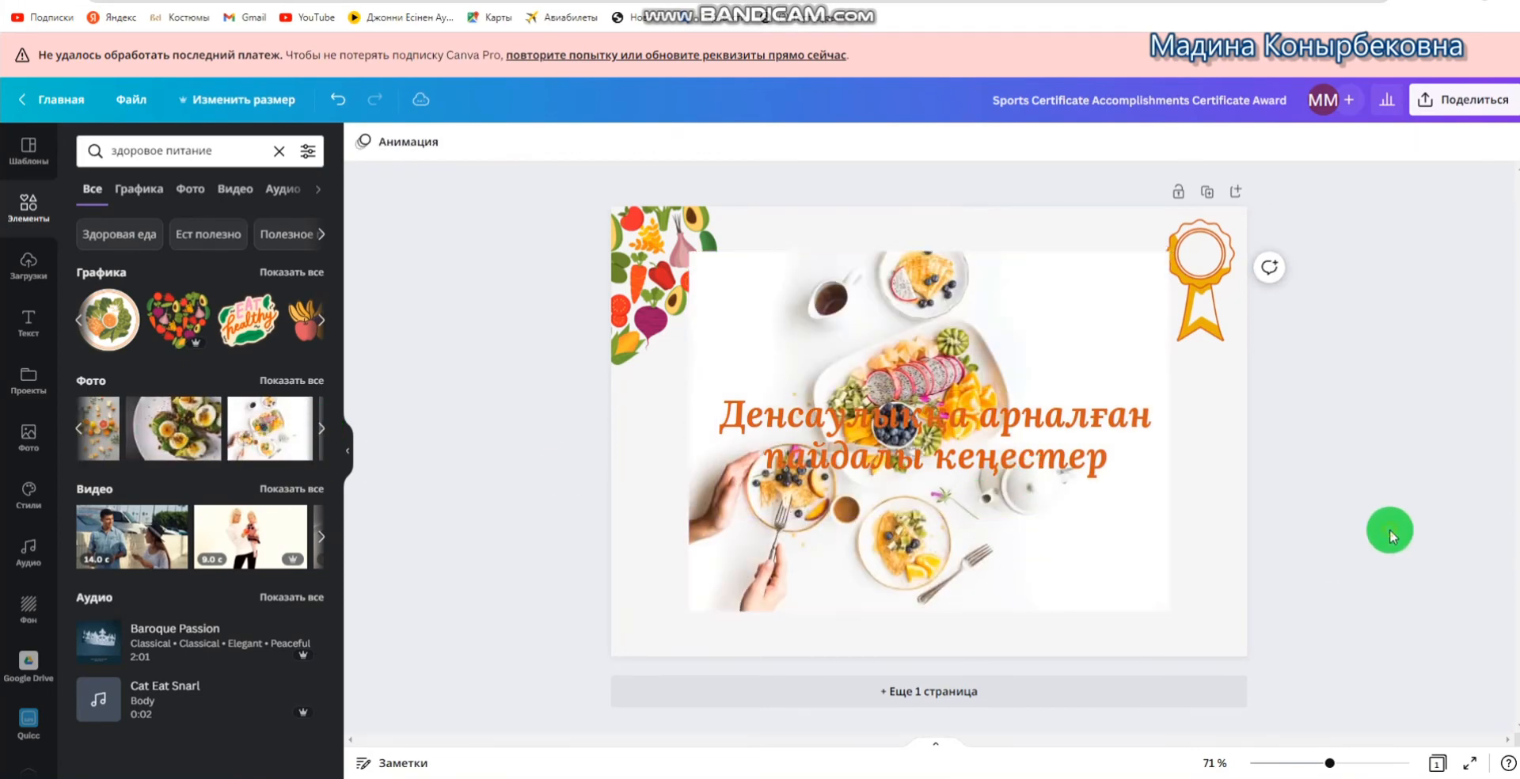
# Move the food photo into the page's lower-right corner so it extends past the edges
pyautogui.click(1120, 559)
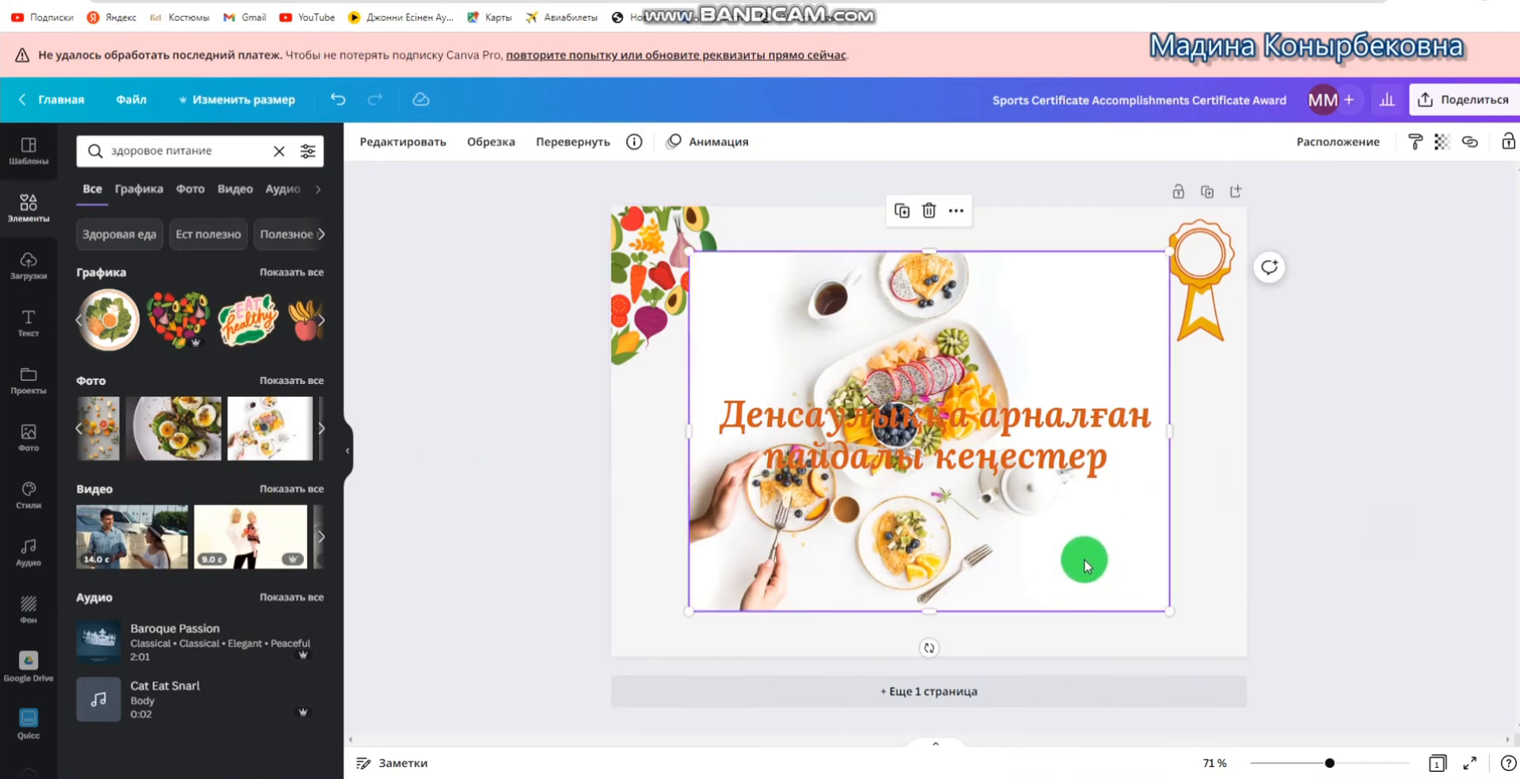
pyautogui.moveTo(1085, 564); pyautogui.dragTo(1350, 652)
pyautogui.moveTo(1360, 659); pyautogui.dragTo(1356, 660)
pyautogui.click(1346, 316)
# Delete the award ribbon from the upper-right corner and shift the food photo slightly up and left
pyautogui.click(1211, 272)
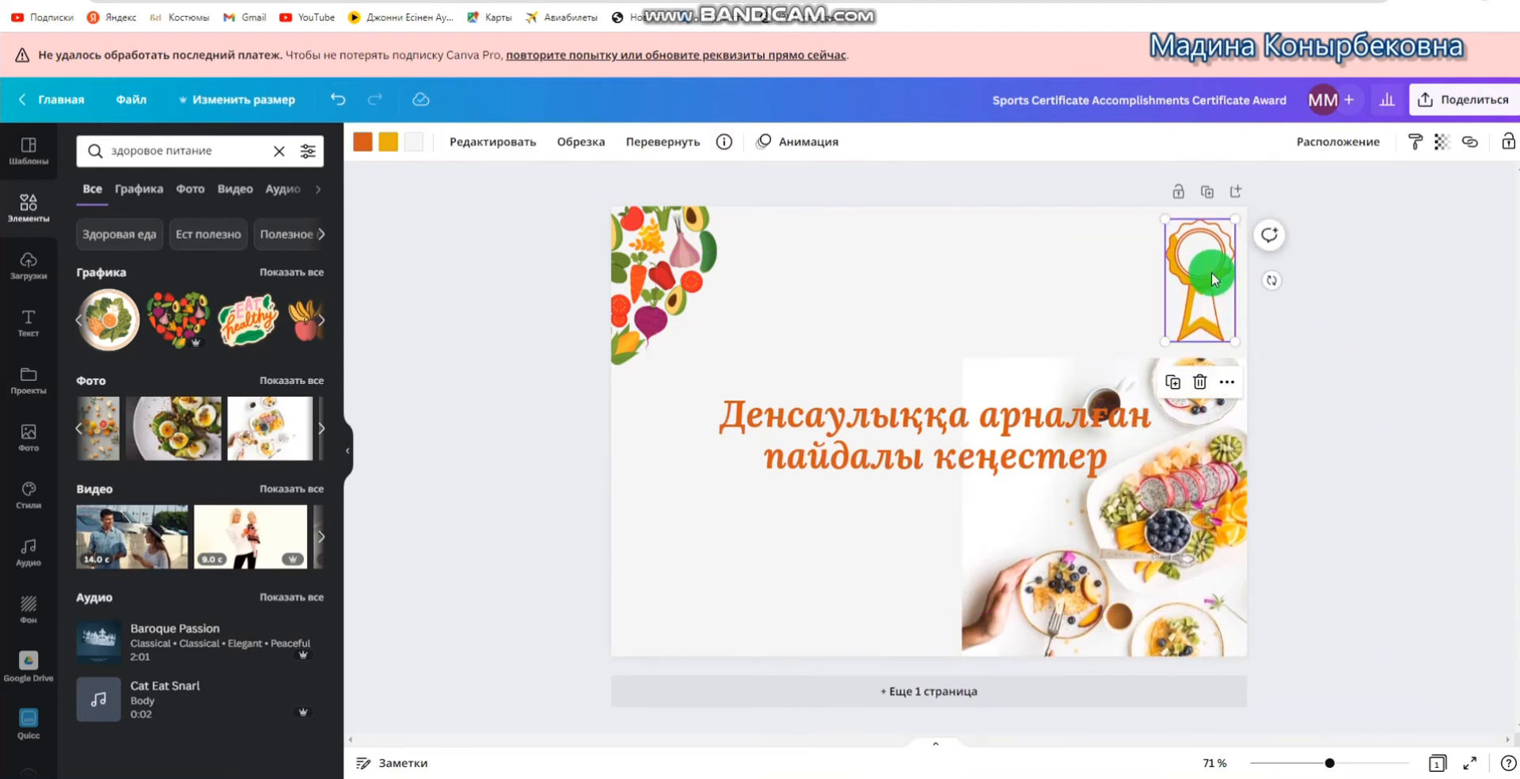
pyautogui.press('Delete')
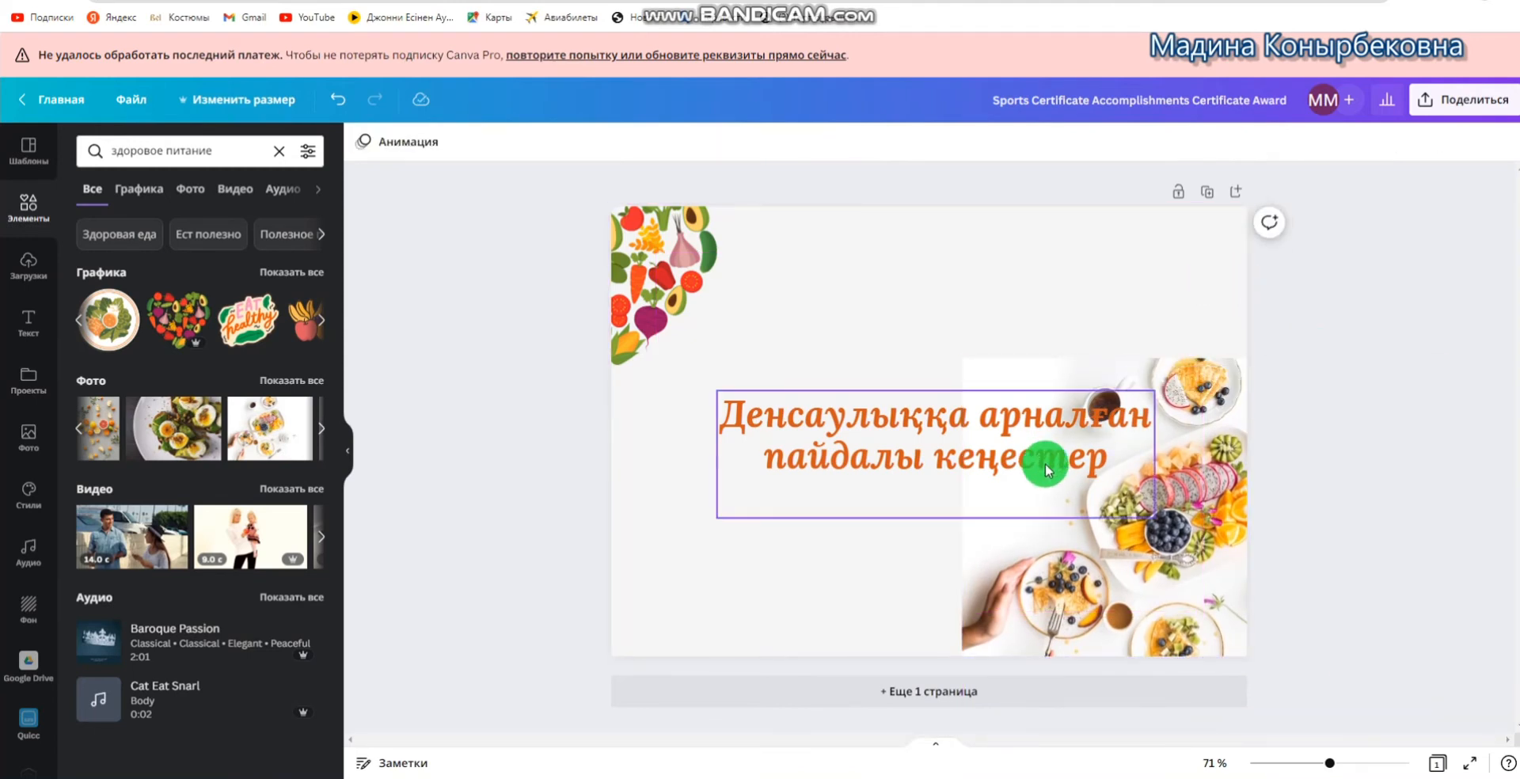
pyautogui.moveTo(1189, 550)
pyautogui.mouseDown()
pyautogui.moveTo(1228, 587)
pyautogui.moveTo(1293, 606)
pyautogui.moveTo(1306, 665)
pyautogui.moveTo(1235, 637)
pyautogui.moveTo(1144, 536)
pyautogui.moveTo(1014, 444)
pyautogui.moveTo(1022, 460)
pyautogui.moveTo(922, 460)
pyautogui.moveTo(872, 444)
pyautogui.moveTo(1064, 501)
pyautogui.moveTo(1163, 558)
pyautogui.moveTo(1173, 532)
pyautogui.moveTo(1197, 541)
pyautogui.mouseUp()
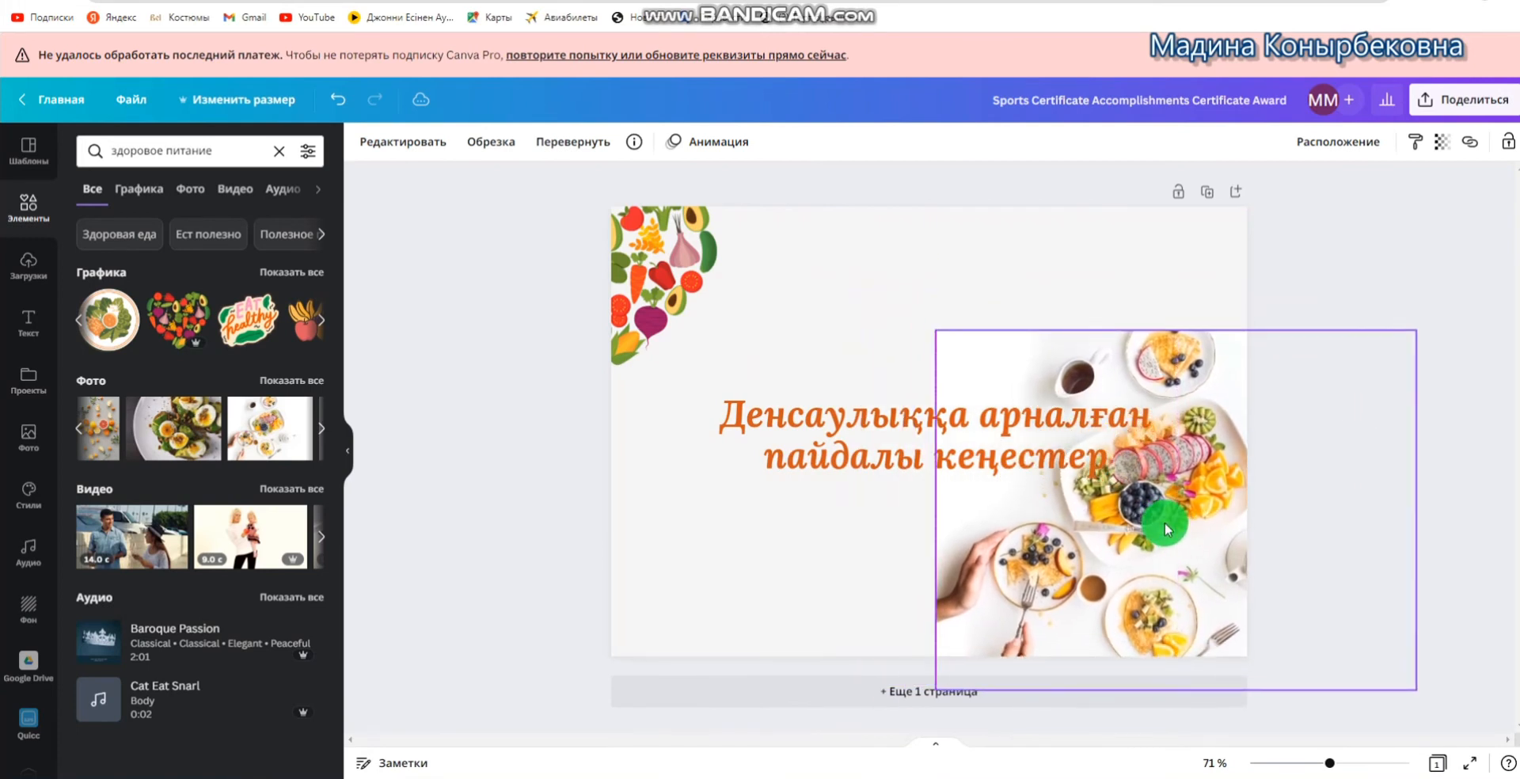
pyautogui.click(1302, 272)
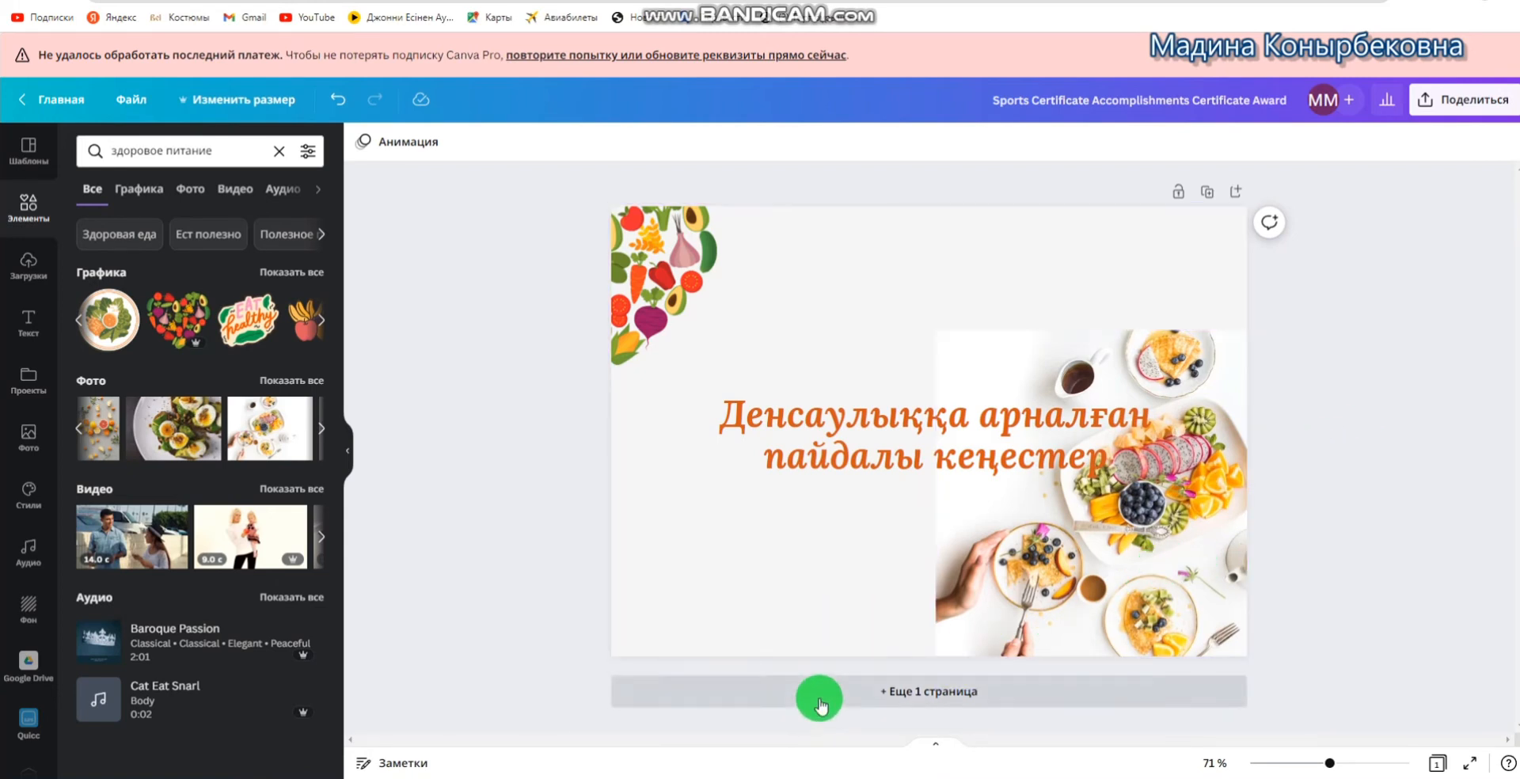
# Add a second page and paste the heading "Қатты ыстық тамақ ішпеңіз" copied from the Word document
pyautogui.click(1233, 192)
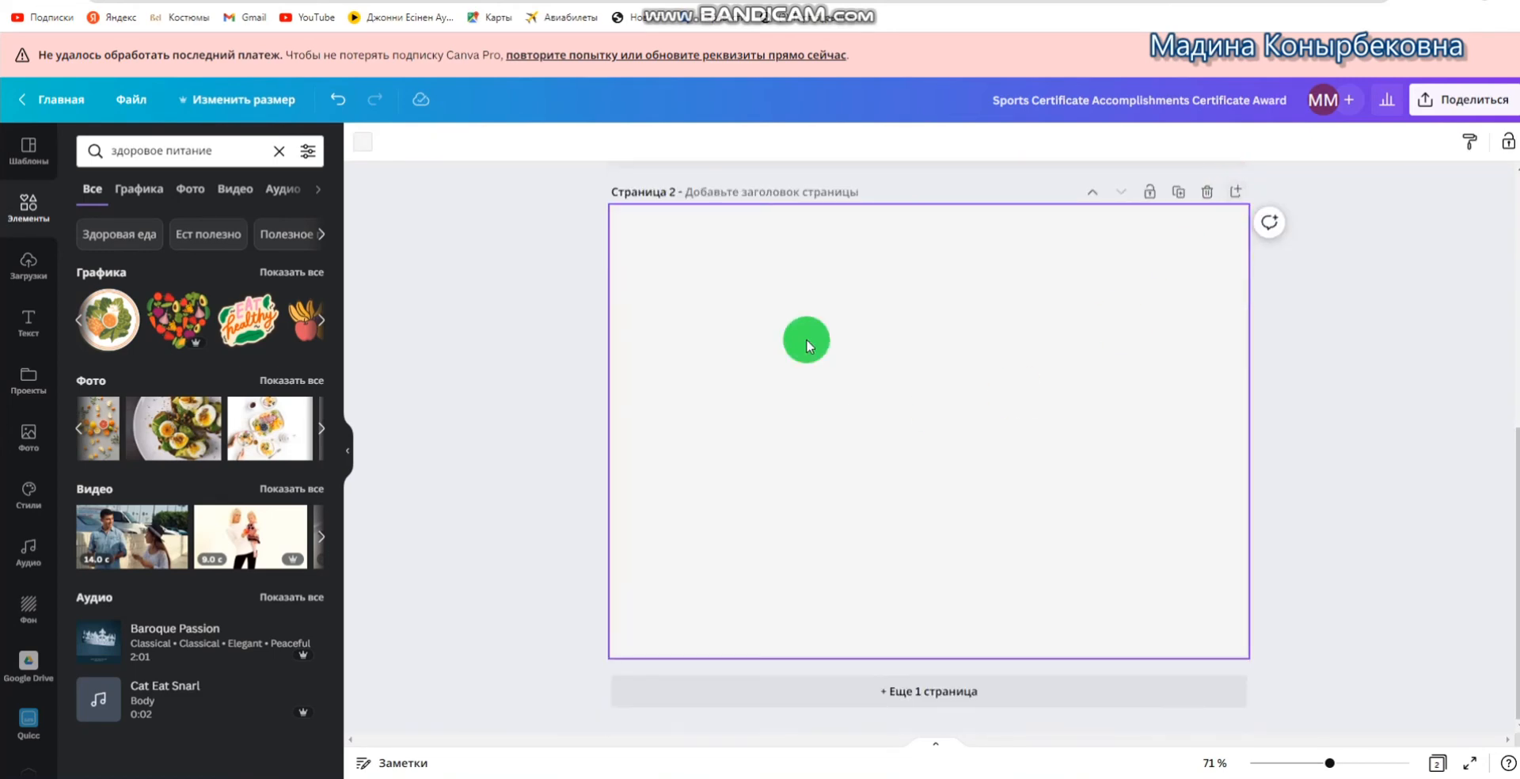
pyautogui.hotkey('alt', 'Tab')
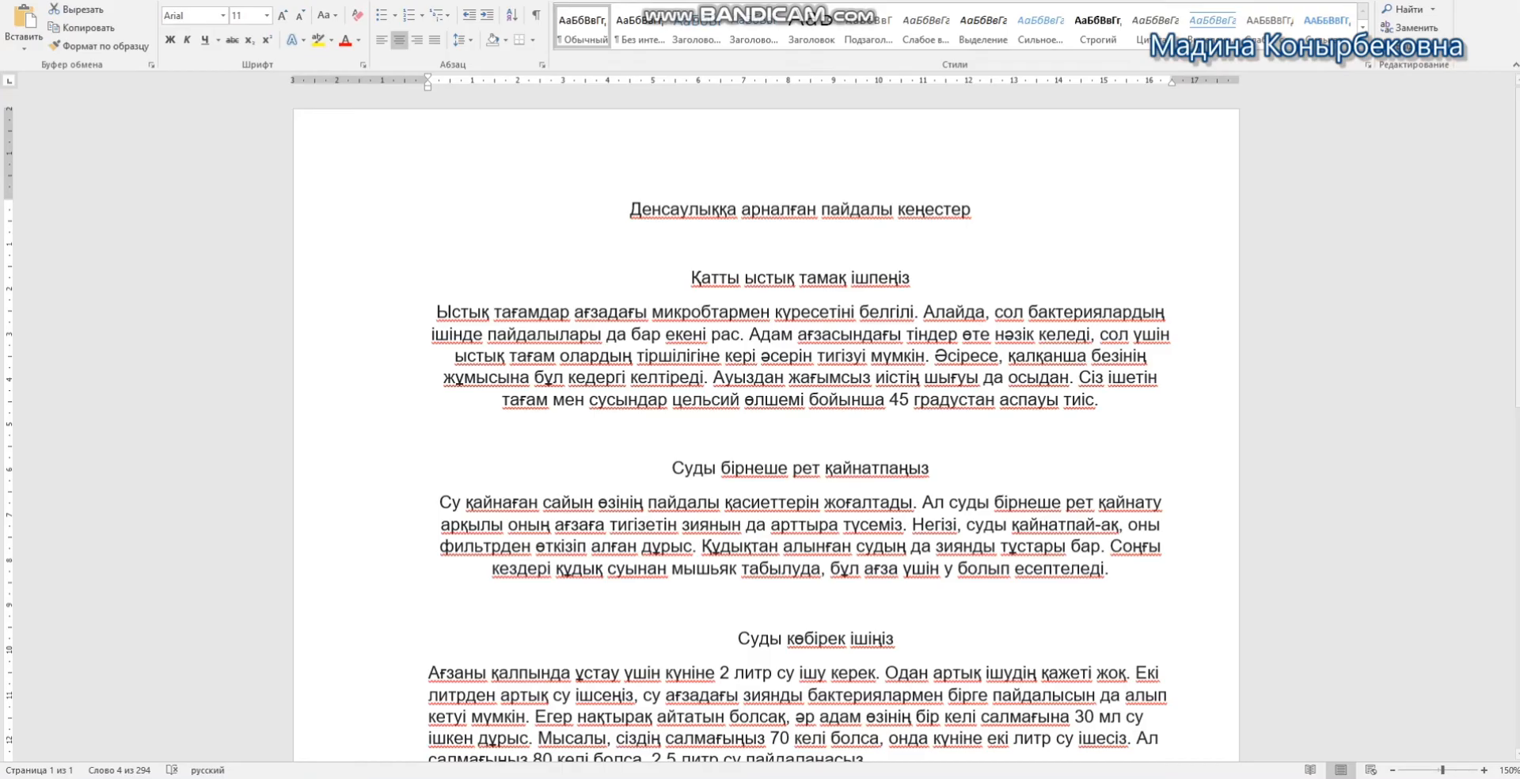
pyautogui.click(898, 286)
pyautogui.moveTo(690, 281); pyautogui.dragTo(929, 285)
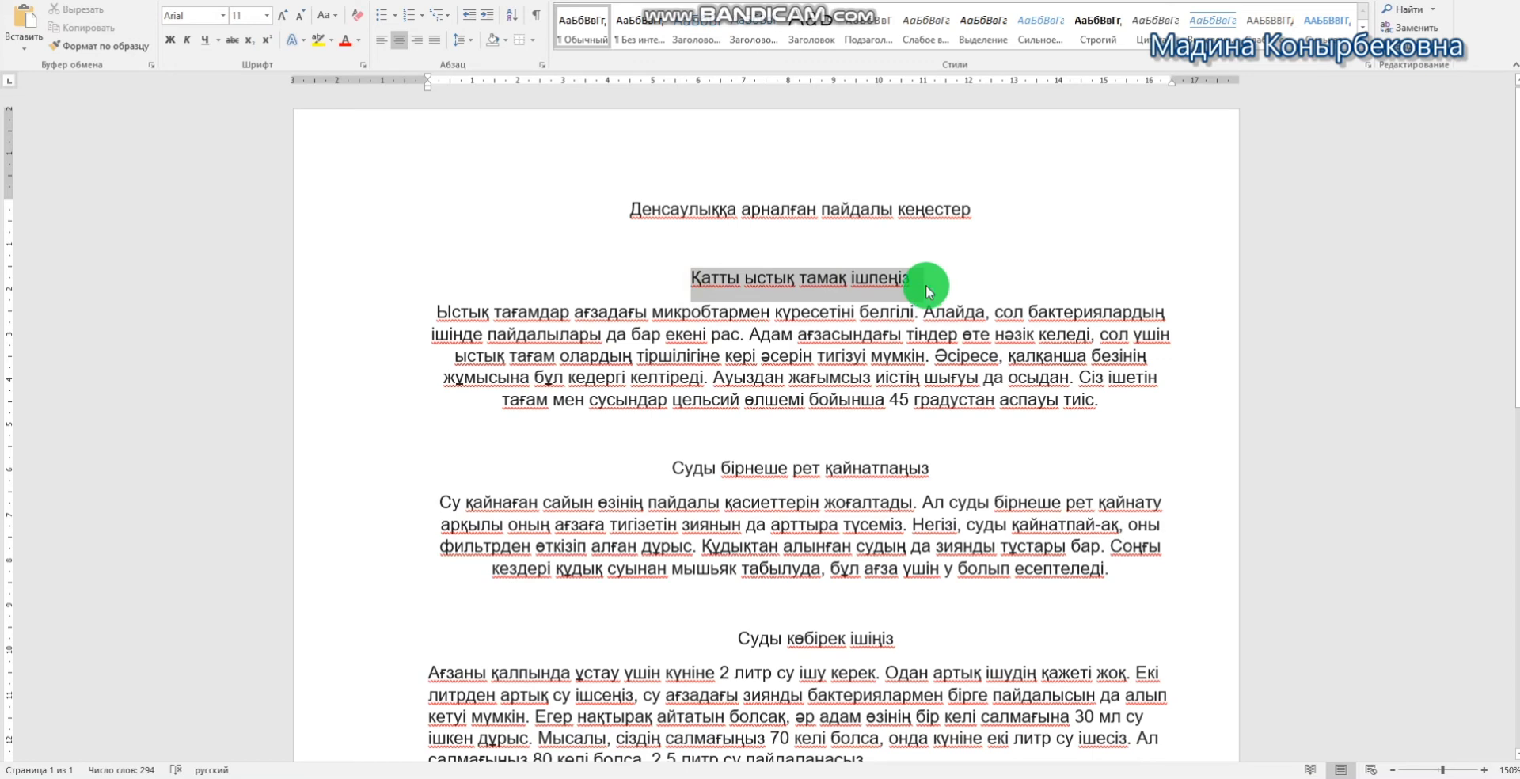
pyautogui.rightClick(927, 290)
pyautogui.click(889, 340)
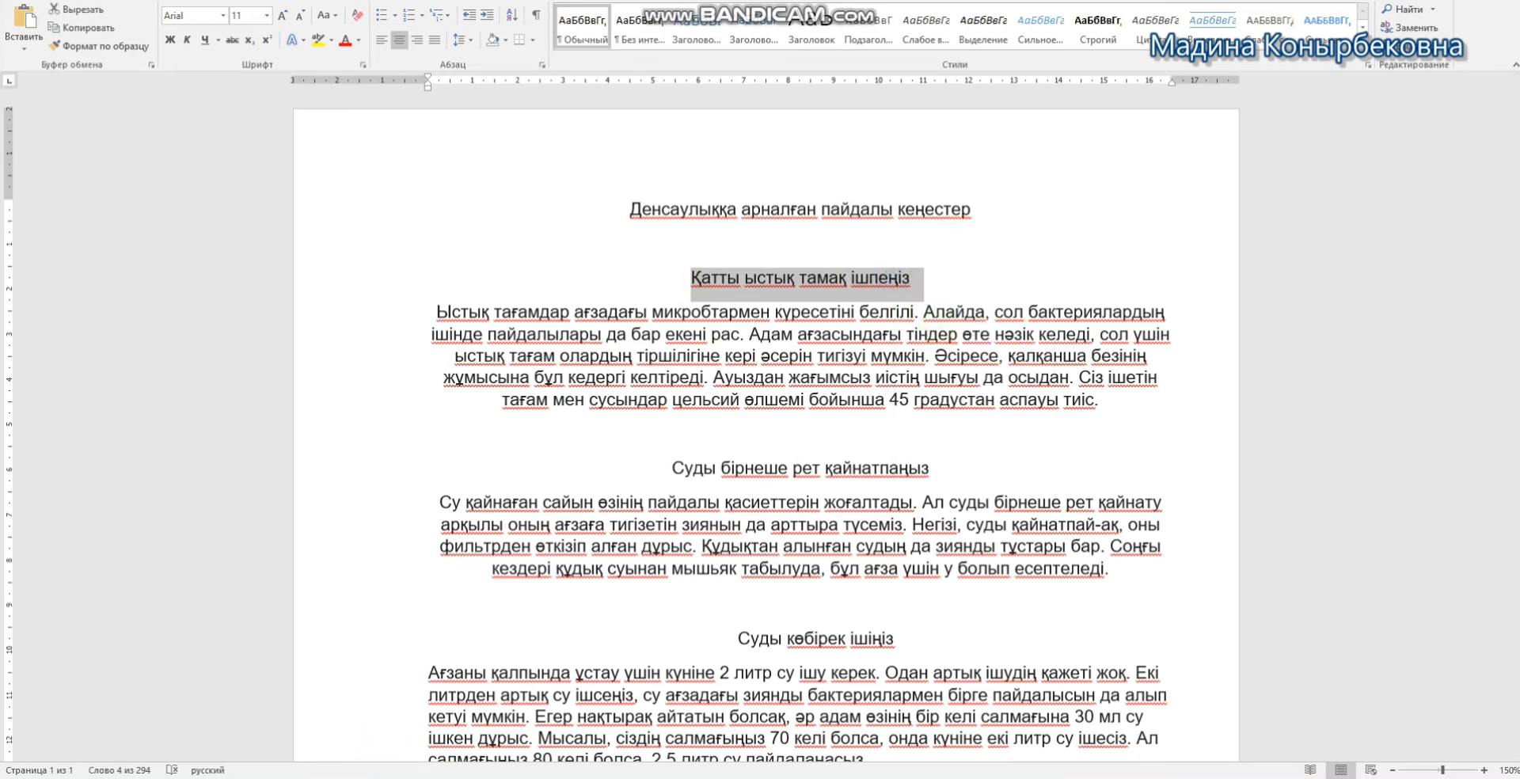
pyautogui.hotkey('alt', 'Tab')
pyautogui.hotkey('ctrl', 'v')
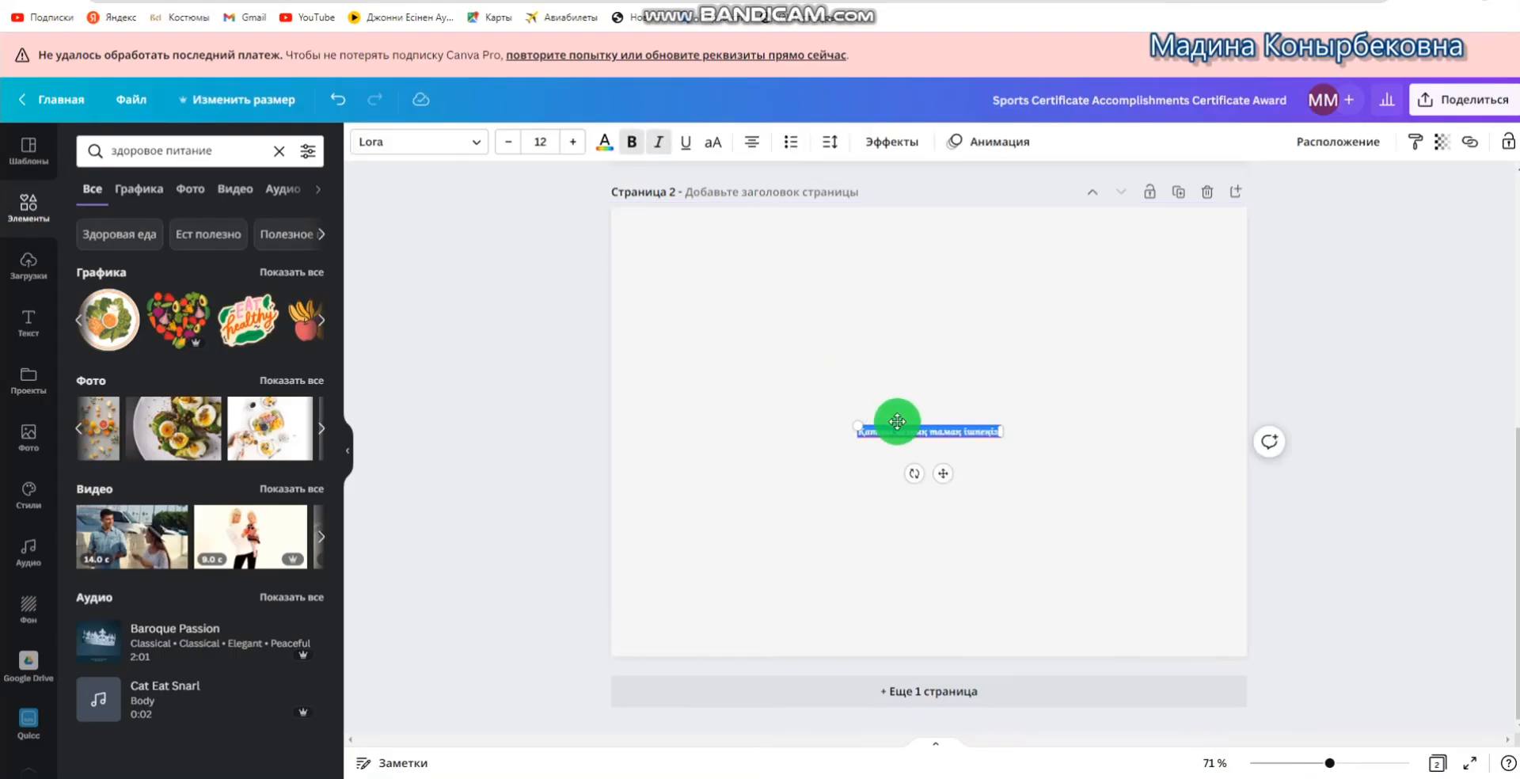
# Set the pasted heading's font size to 40
pyautogui.click(539, 141)
pyautogui.write('45')
pyautogui.press('Return')
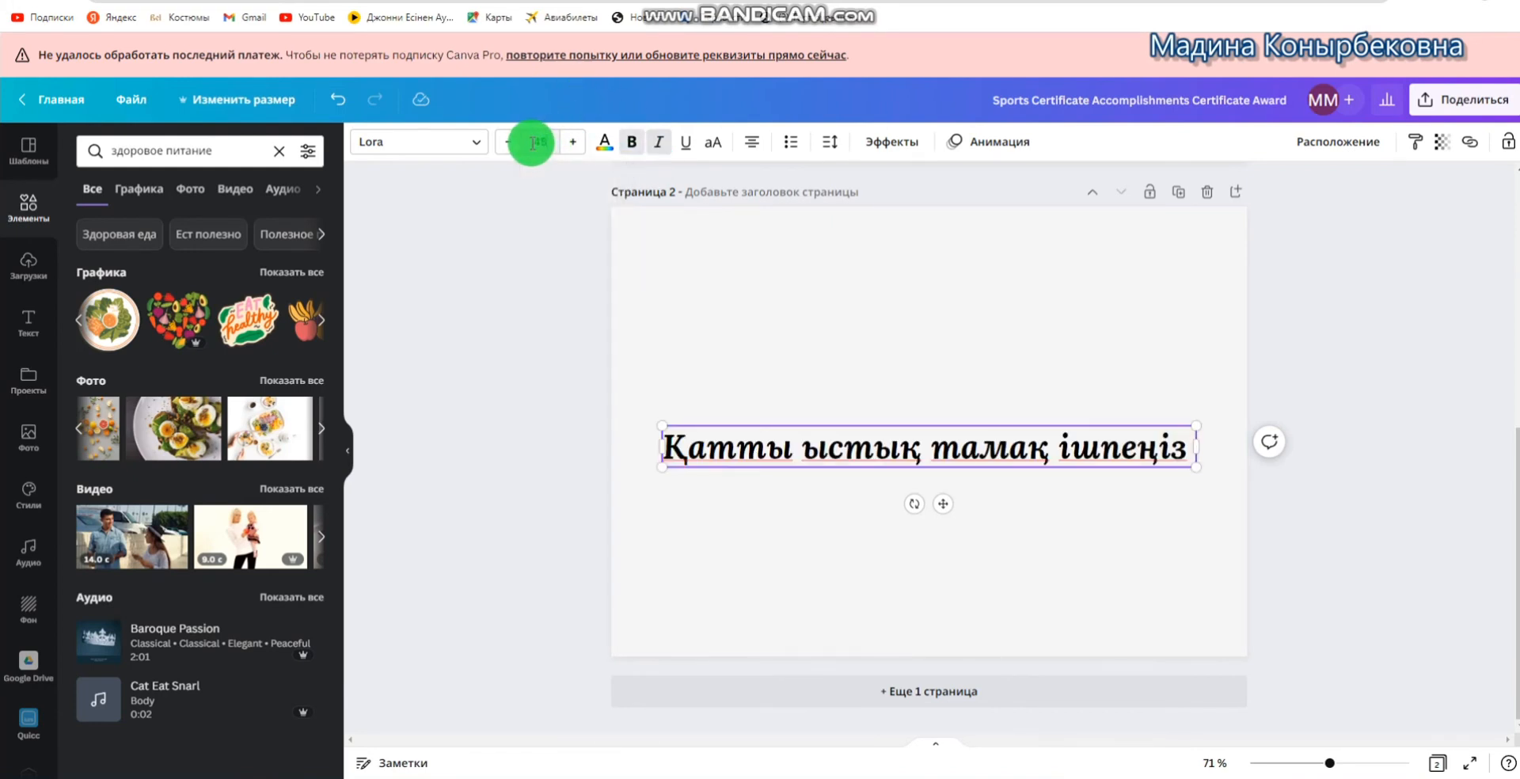
pyautogui.click(630, 147)
pyautogui.click(545, 141)
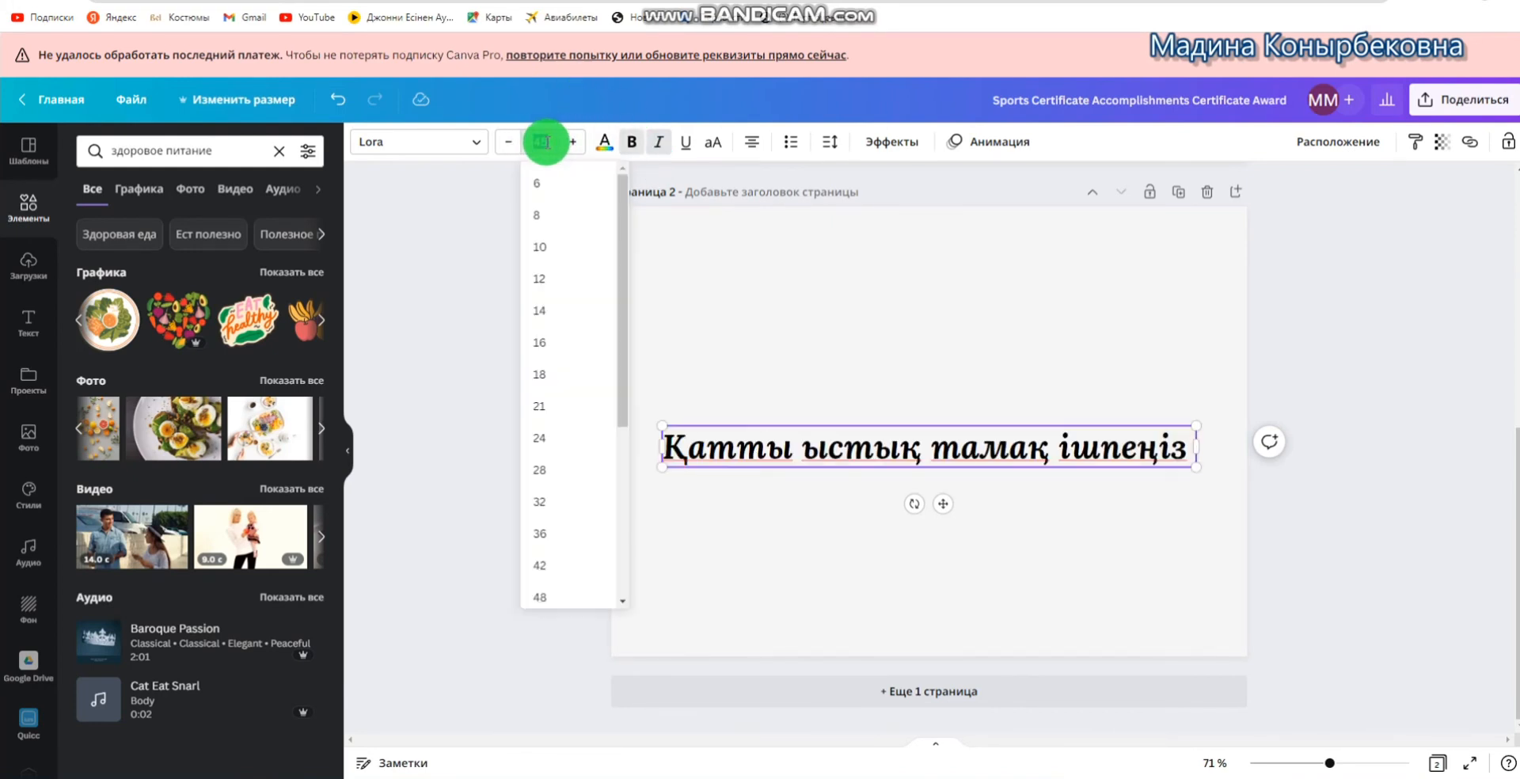
pyautogui.write('40')
pyautogui.press('Return')
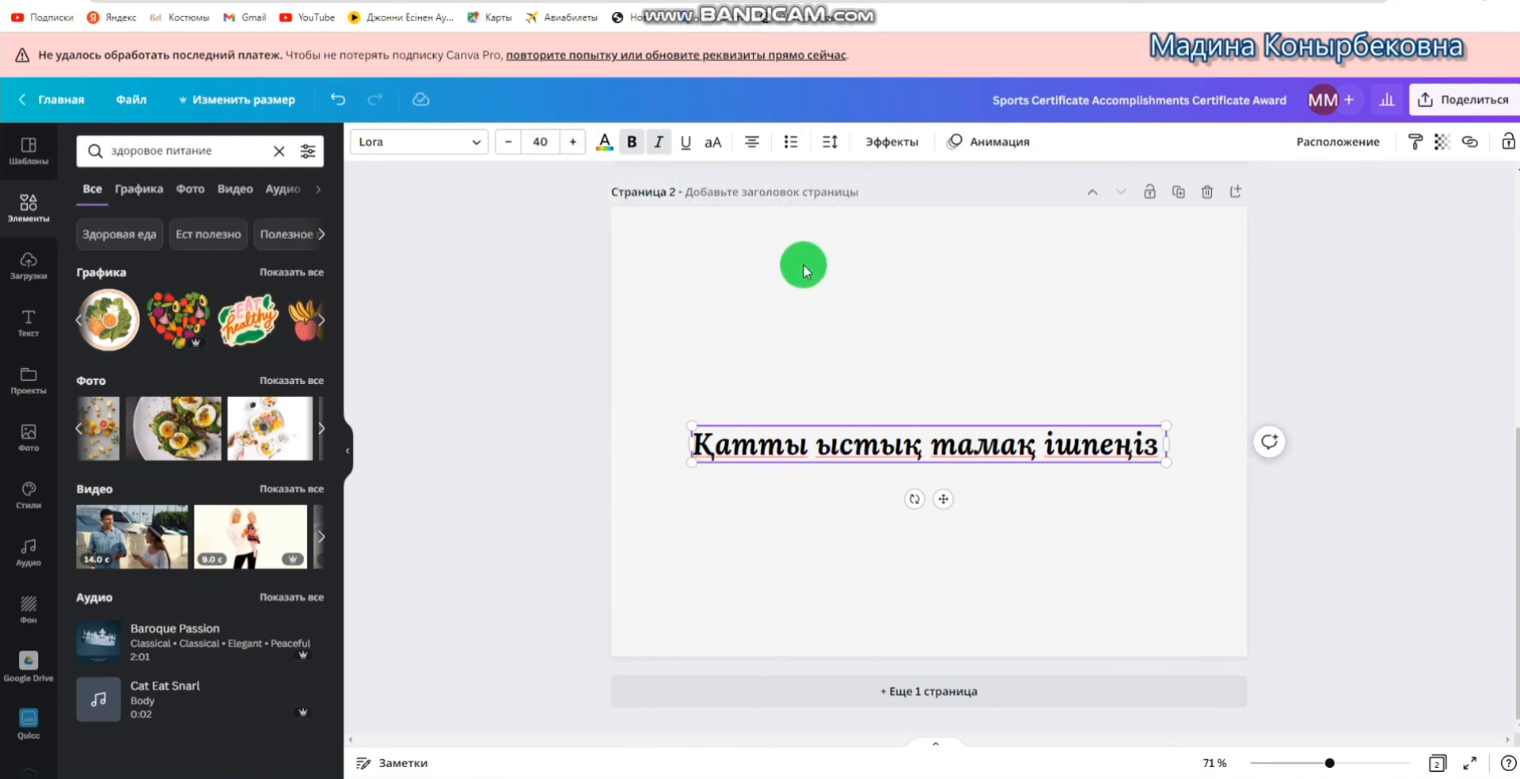
# Move the heading to the top of the second page and color it the document's orange
pyautogui.moveTo(942, 498); pyautogui.dragTo(950, 306)
pyautogui.click(757, 239)
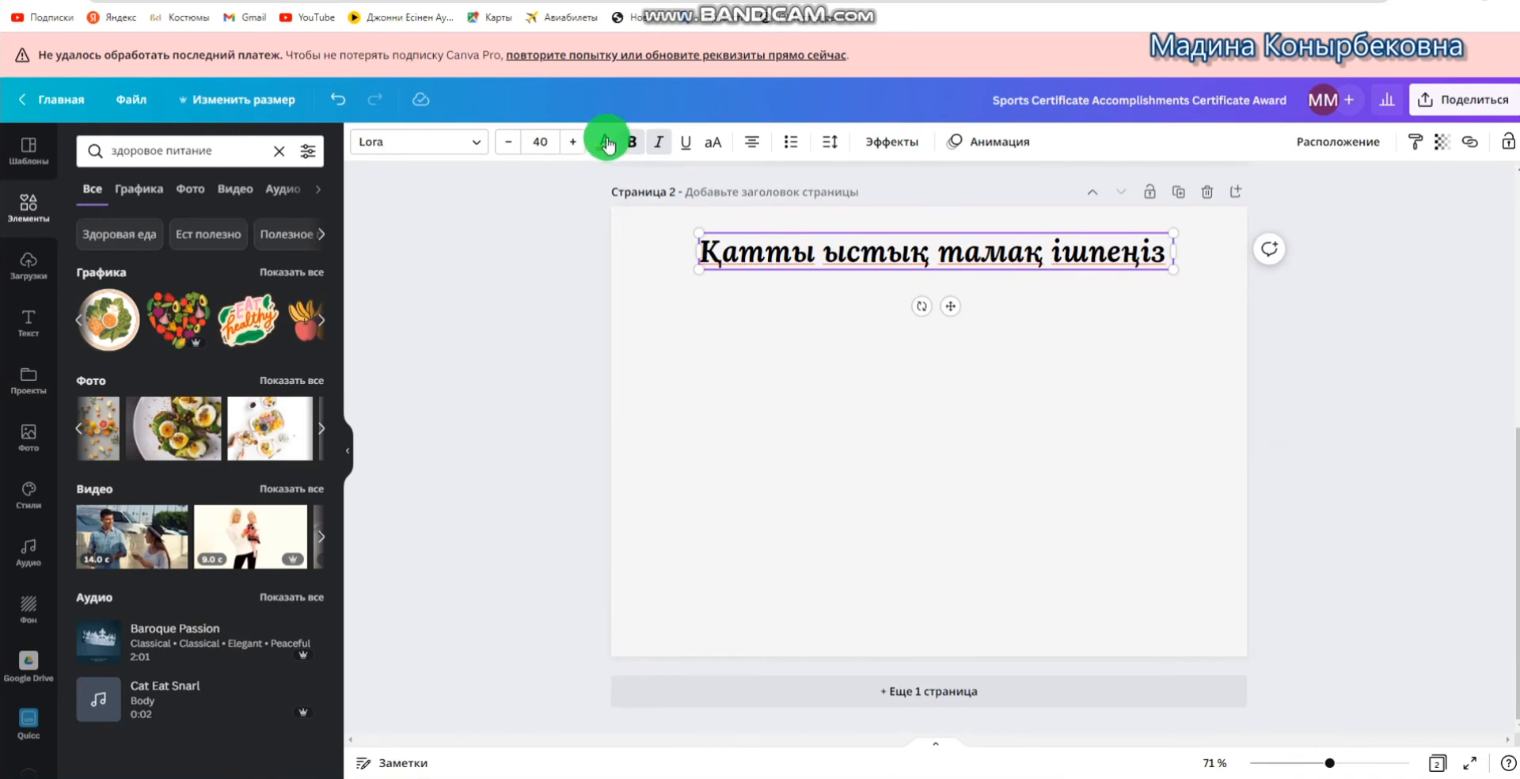
pyautogui.click(605, 142)
pyautogui.click(180, 226)
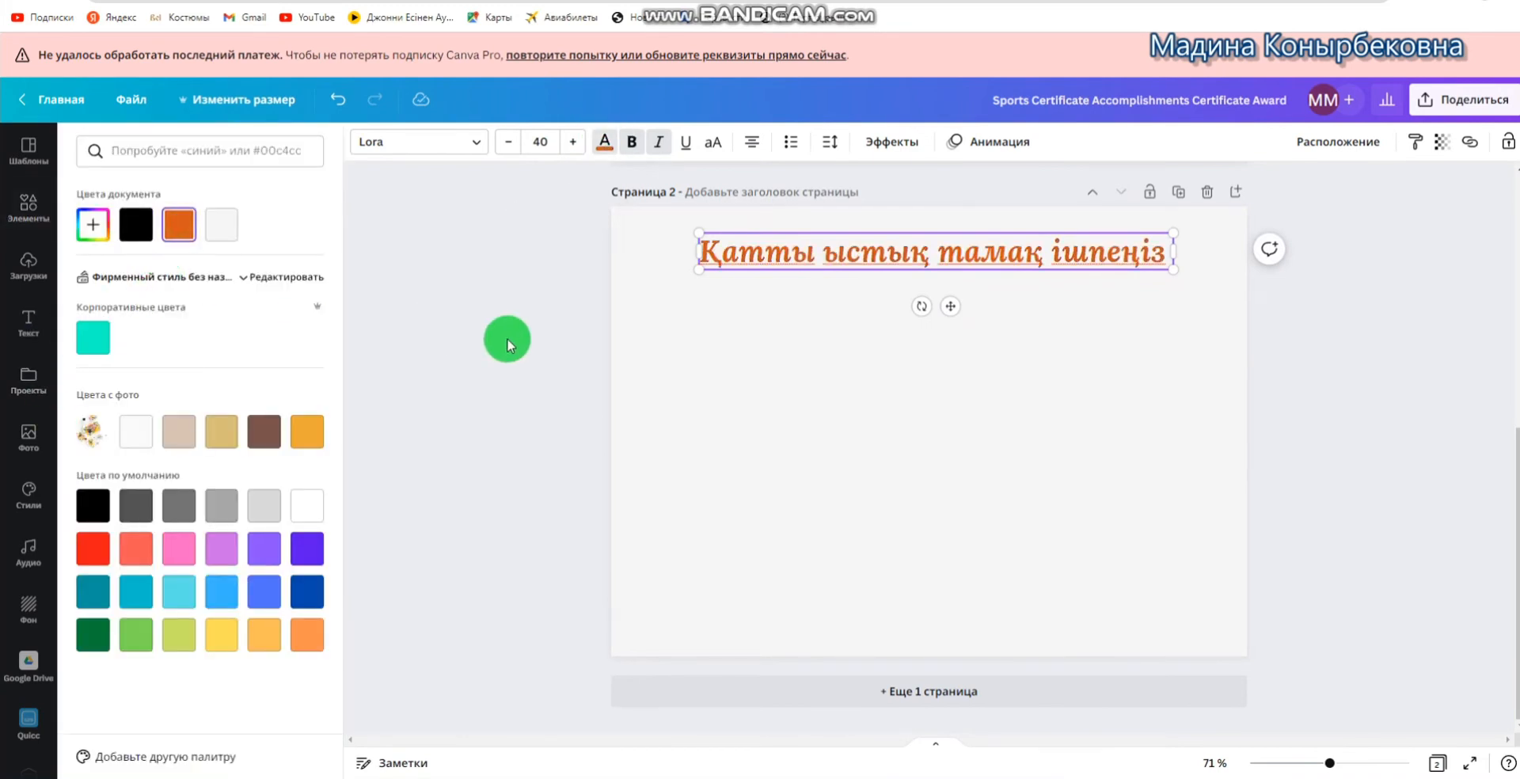
pyautogui.click(502, 373)
# Copy the paragraph under the hot food heading in Word and paste it onto the second page in Canva
pyautogui.hotkey('alt', 'Tab')
pyautogui.click(821, 334)
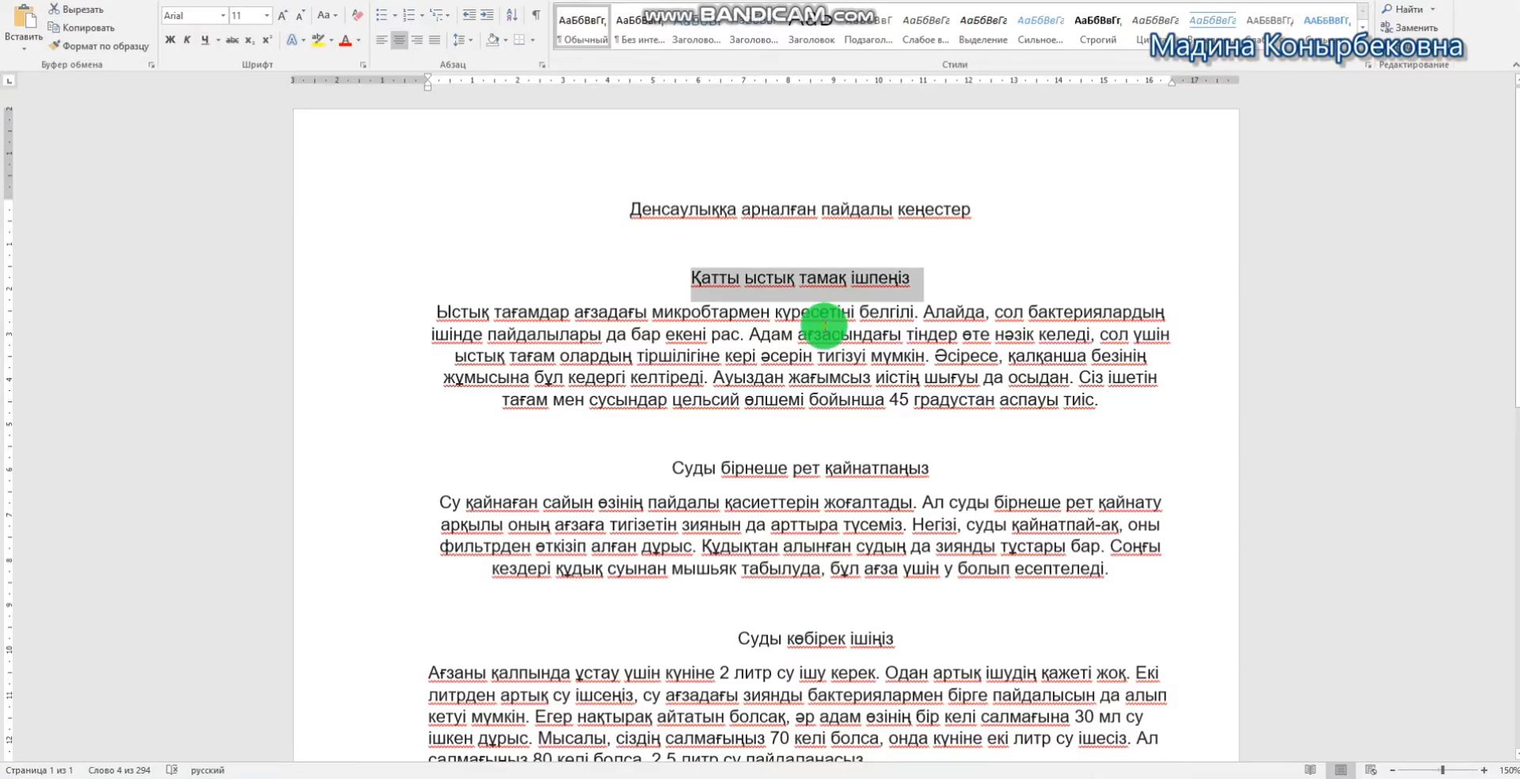
pyautogui.moveTo(661, 333); pyautogui.dragTo(1129, 396)
pyautogui.hotkey('ctrl', 'c')
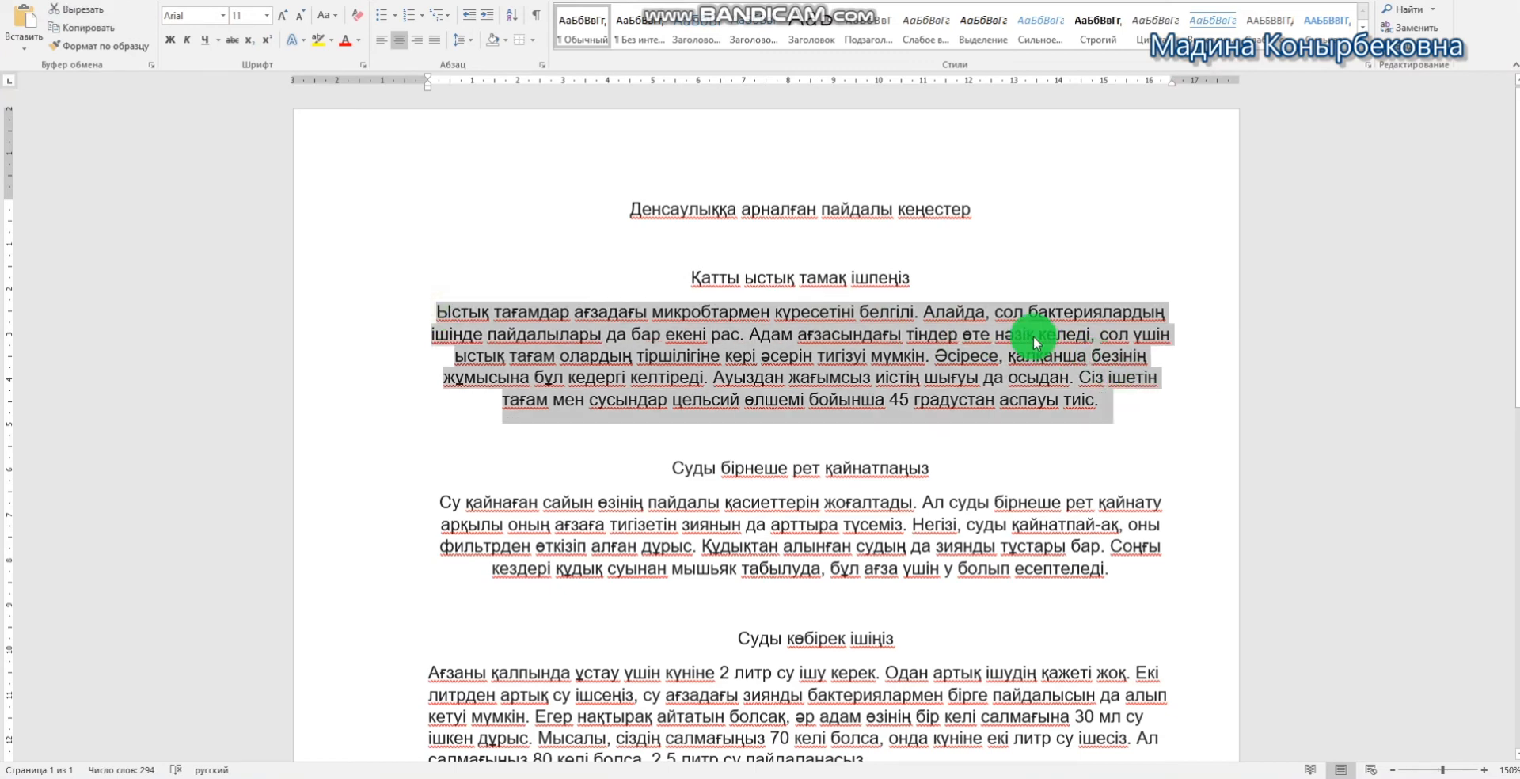
pyautogui.rightClick(1028, 346)
pyautogui.click(497, 702)
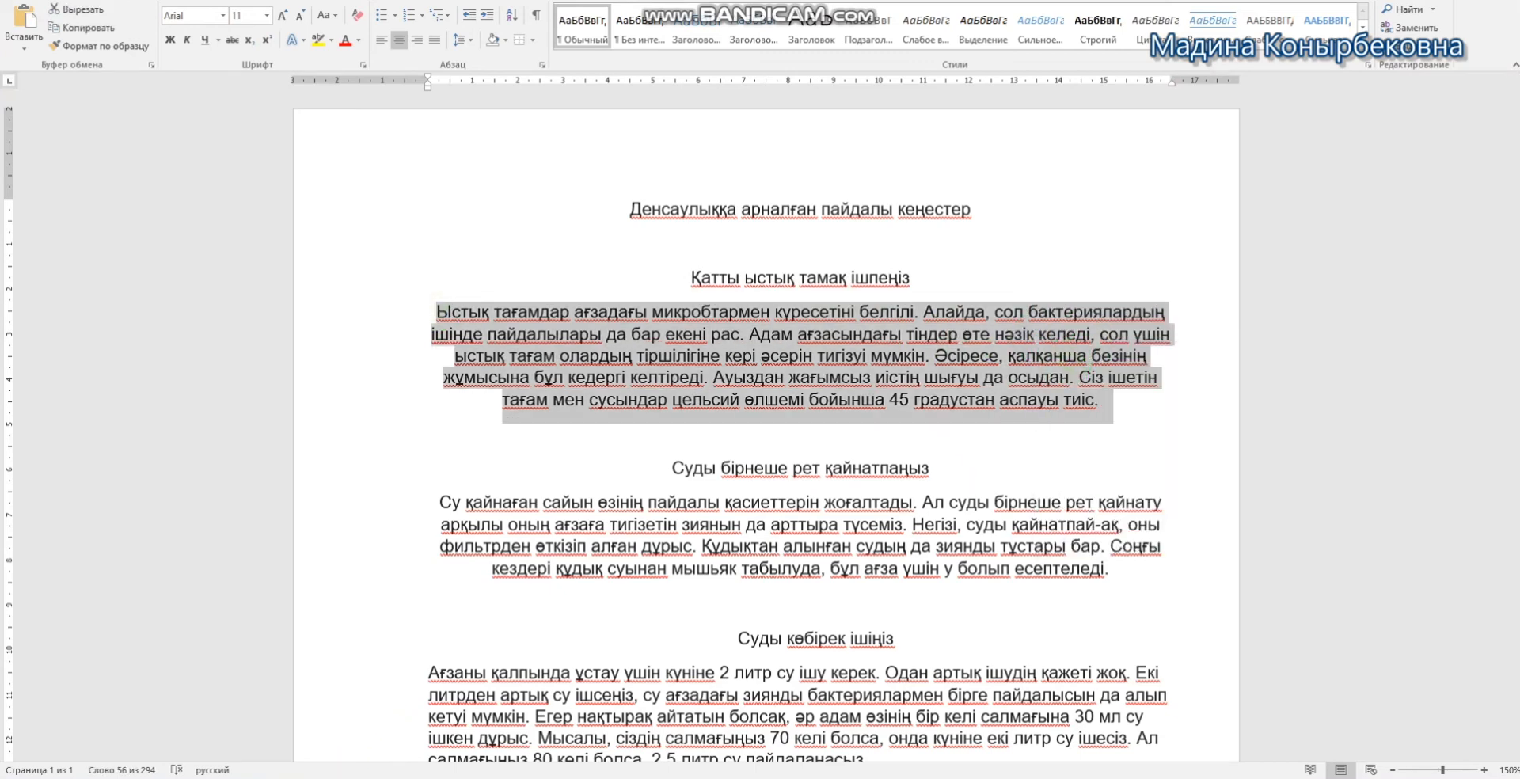
pyautogui.hotkey('alt', 'Tab')
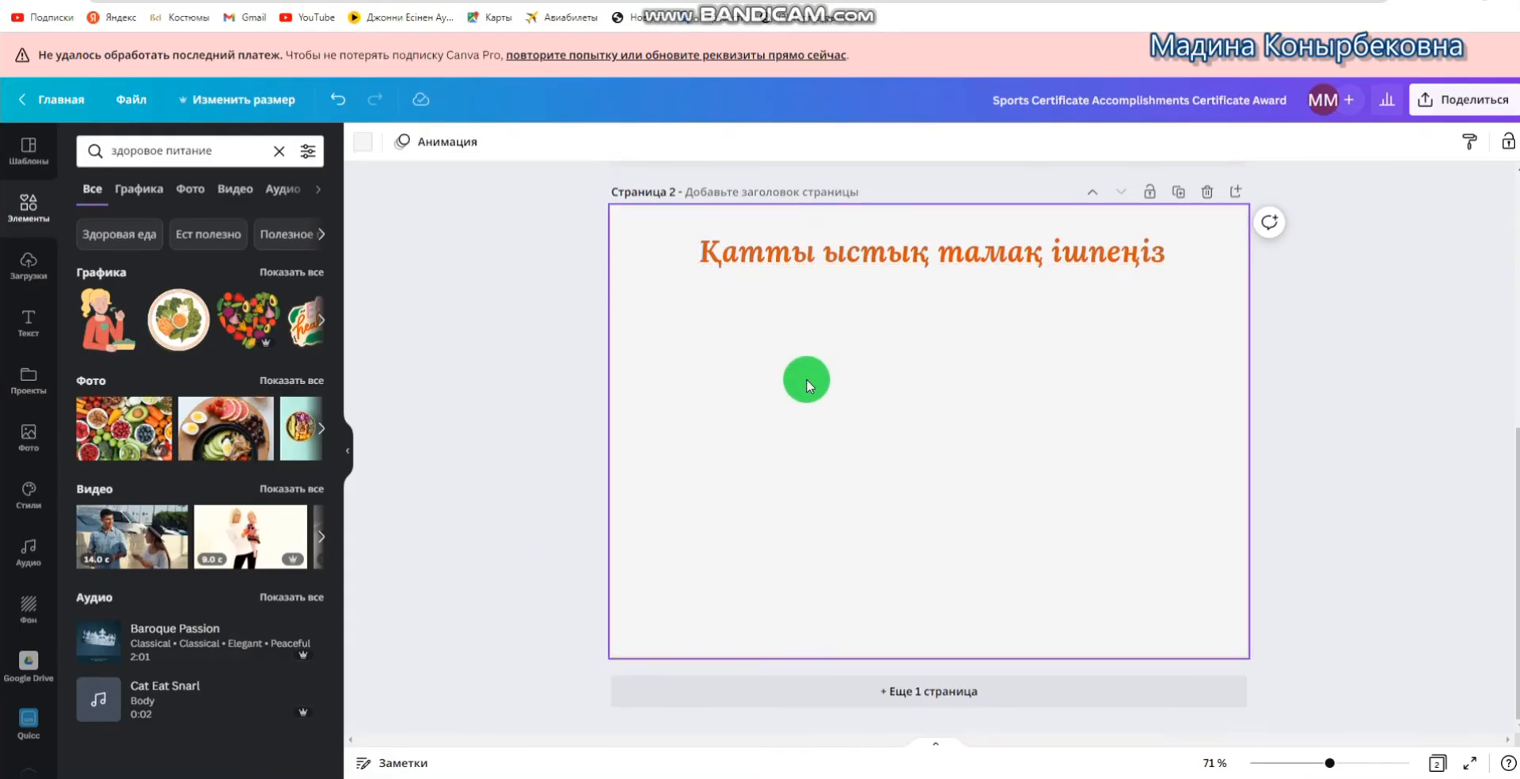
pyautogui.hotkey('ctrl', 'v')
# Increase the pasted paragraph's font size to 28
pyautogui.click(569, 142)
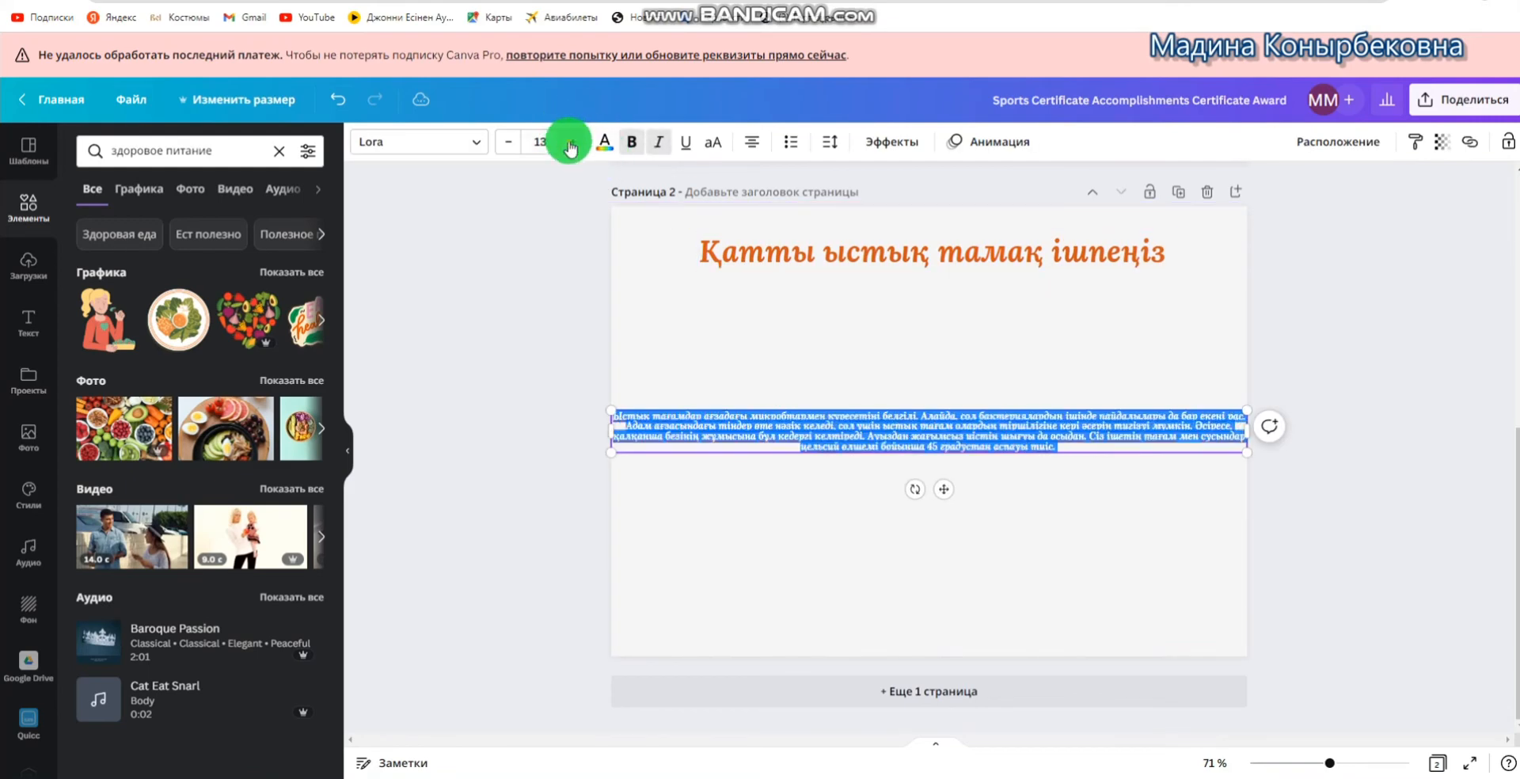
pyautogui.click(568, 142)
pyautogui.click(568, 141)
pyautogui.click(569, 143)
pyautogui.click(569, 144)
pyautogui.click(569, 143)
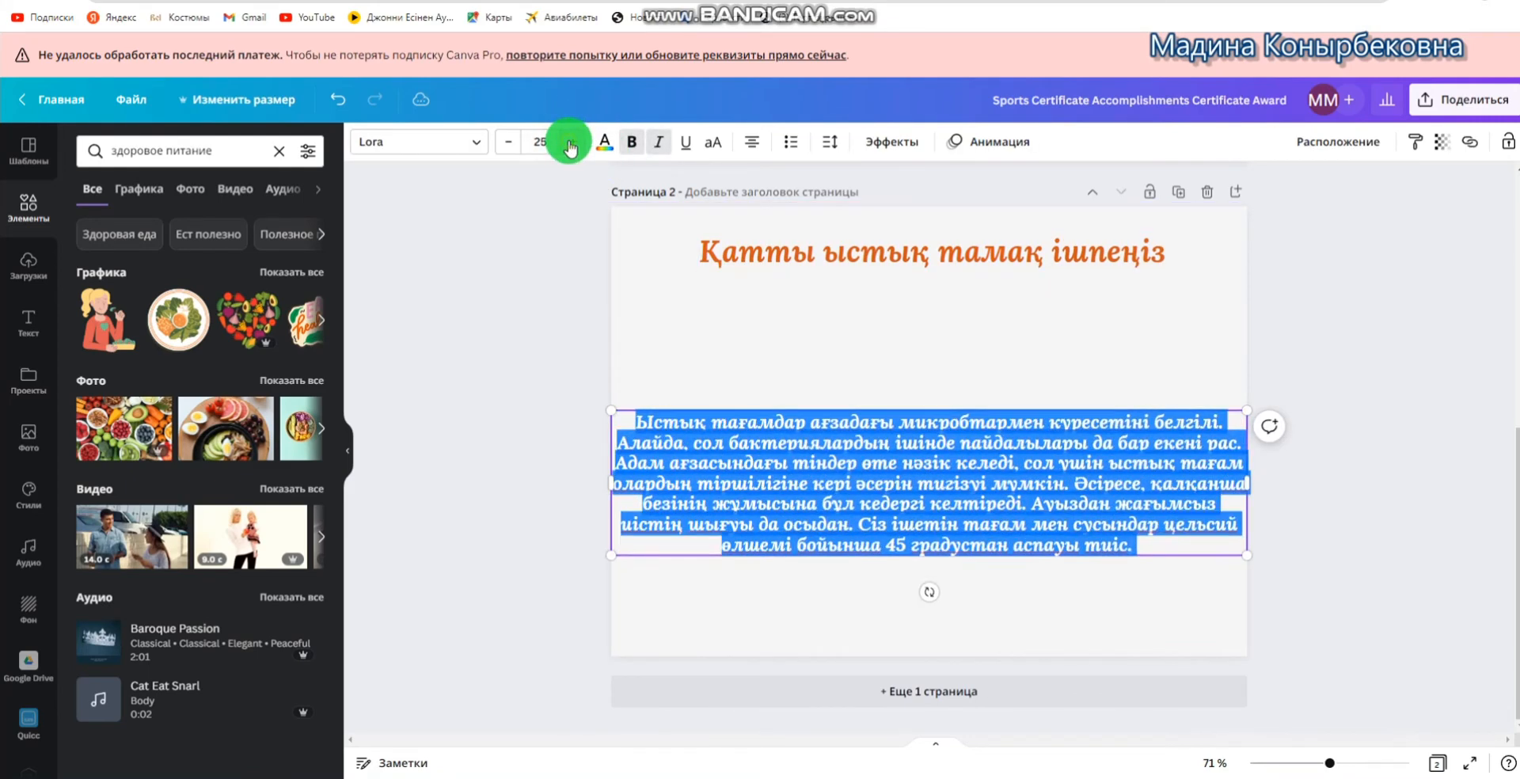
pyautogui.click(569, 143)
pyautogui.click(569, 143)
pyautogui.click(569, 143)
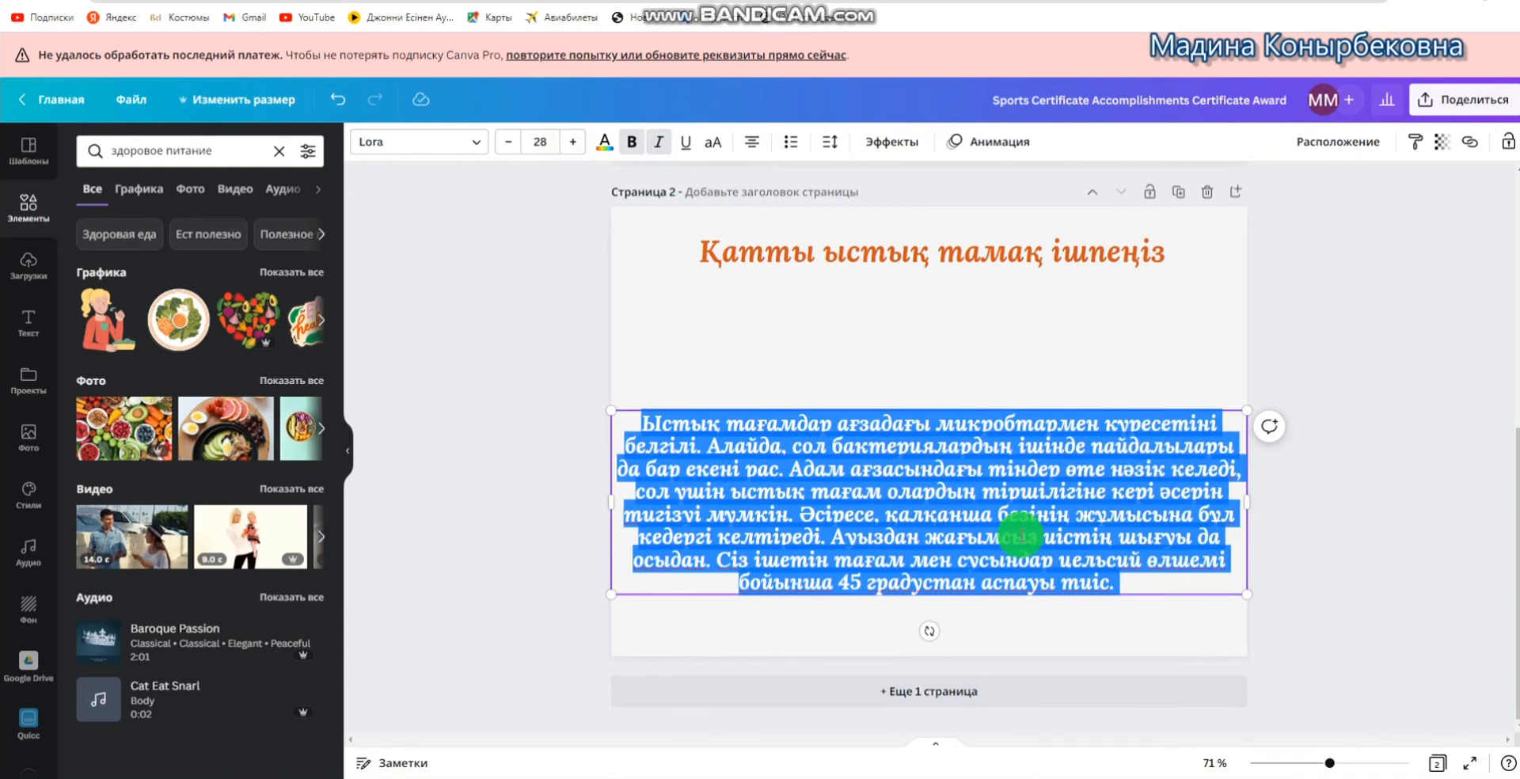
pyautogui.click(1096, 611)
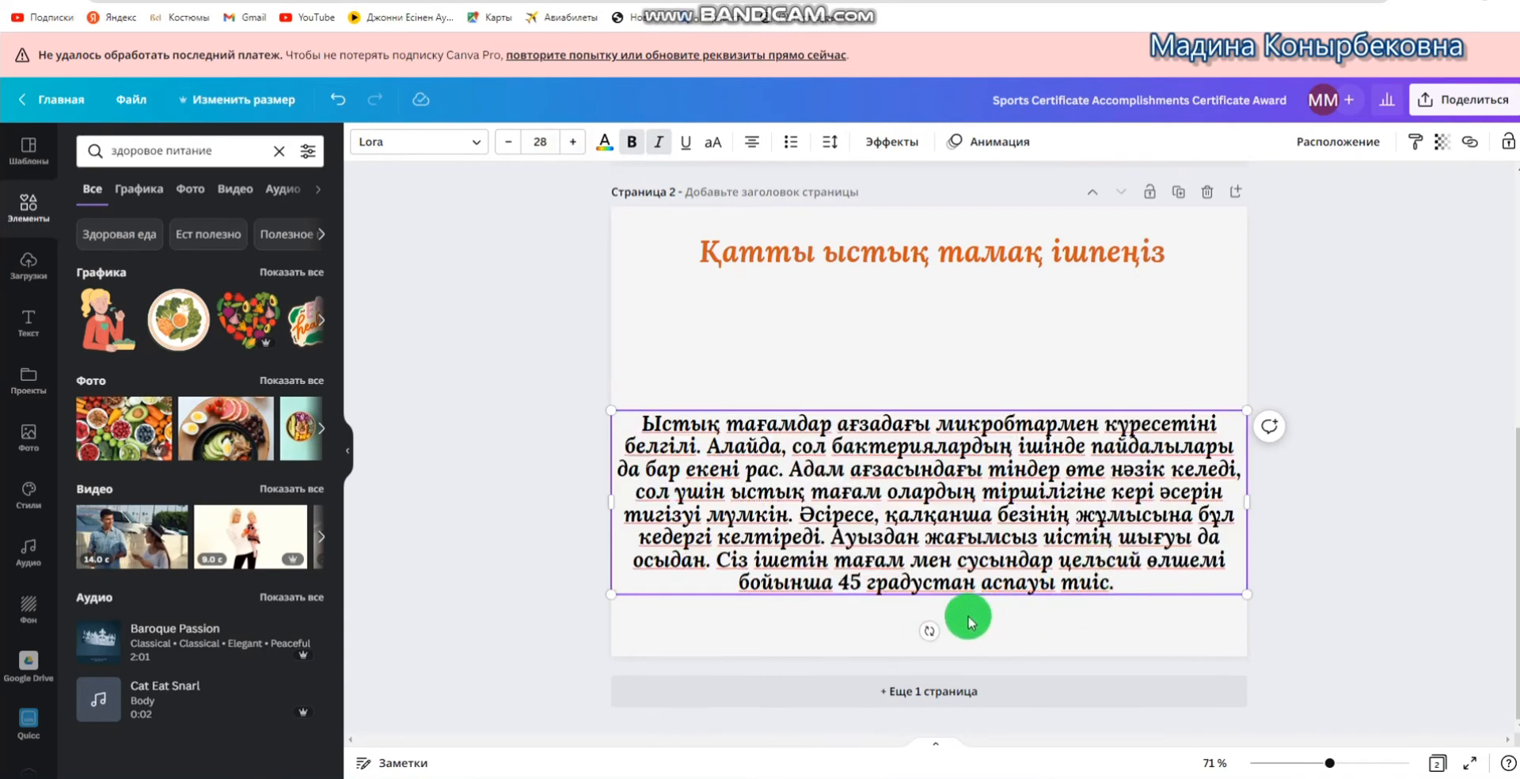
# Move the paragraph up beneath the heading, narrow its text box and align it with the page's right margin
pyautogui.moveTo(973, 400); pyautogui.dragTo(987, 292)
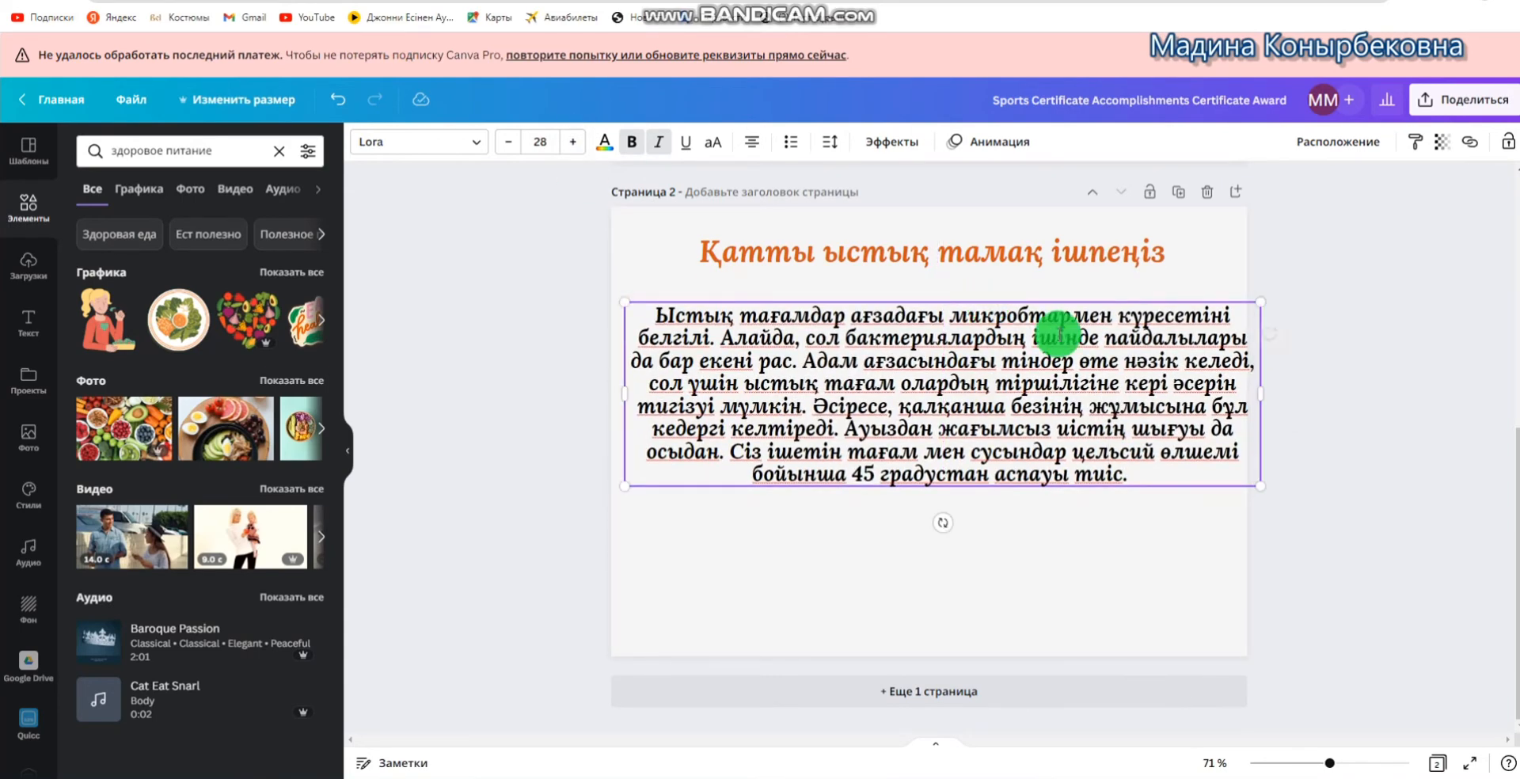
pyautogui.moveTo(1263, 392); pyautogui.dragTo(1139, 415)
pyautogui.moveTo(1020, 302); pyautogui.dragTo(1081, 303)
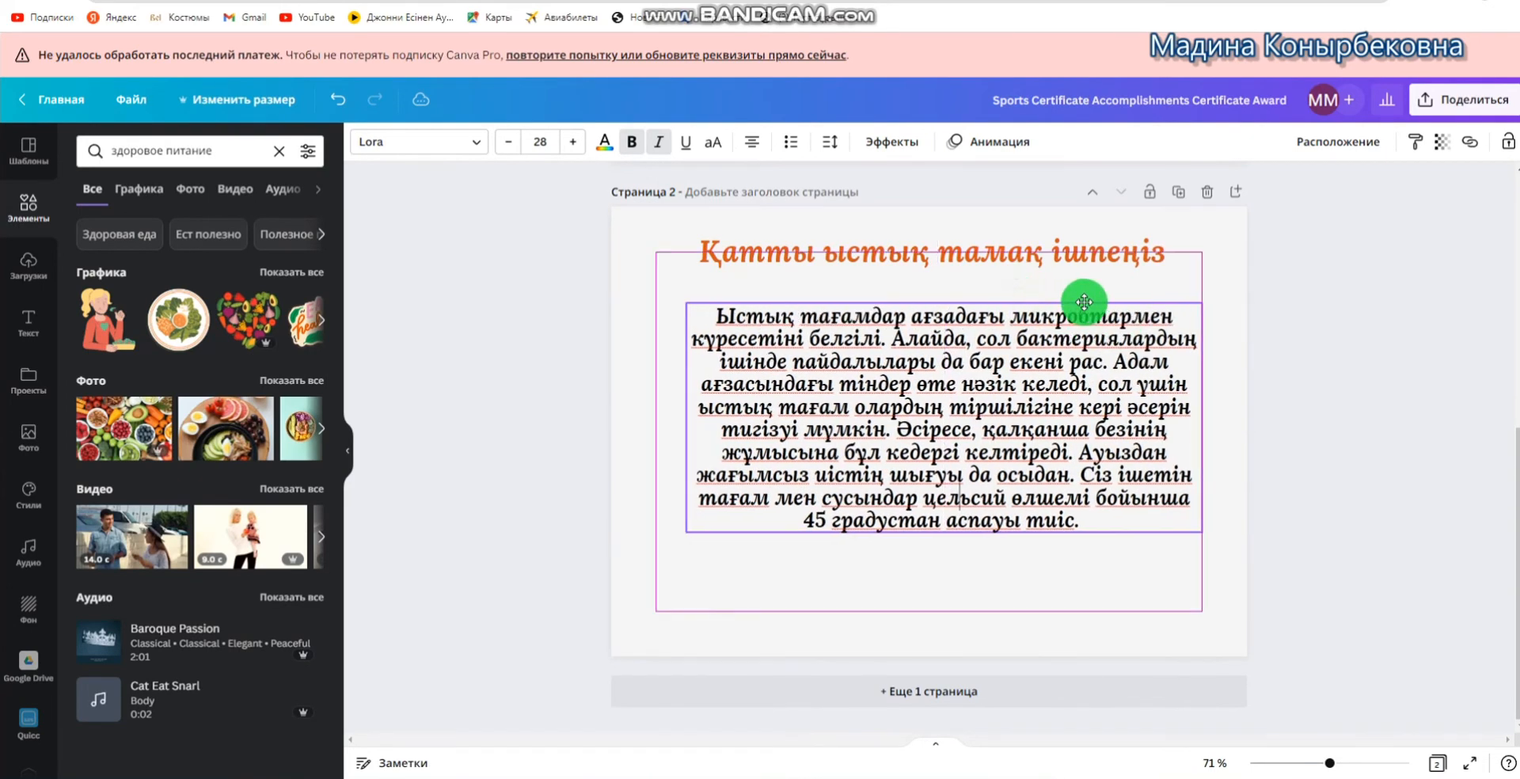
pyautogui.click(1331, 484)
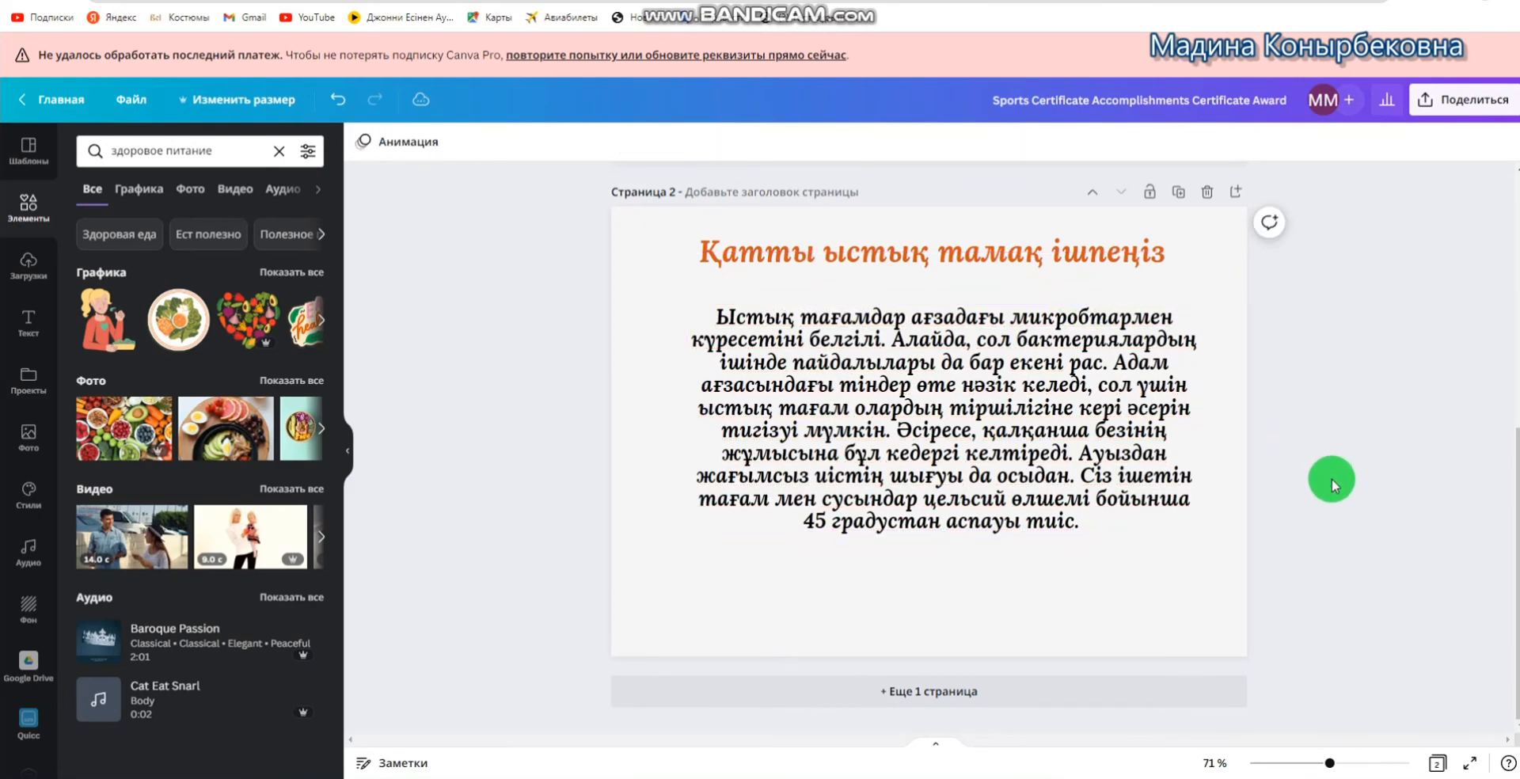
pyautogui.click(322, 320)
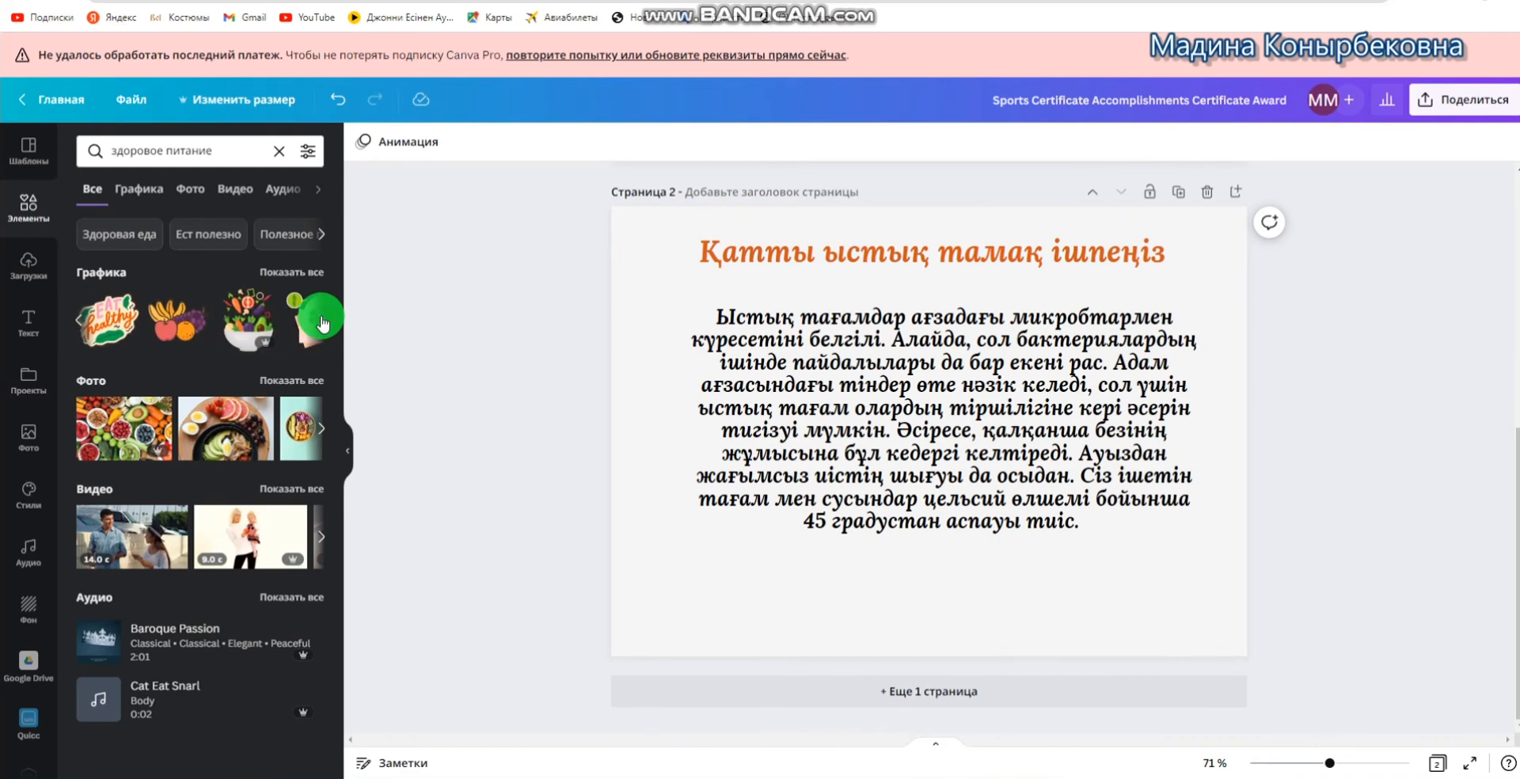
pyautogui.click(323, 434)
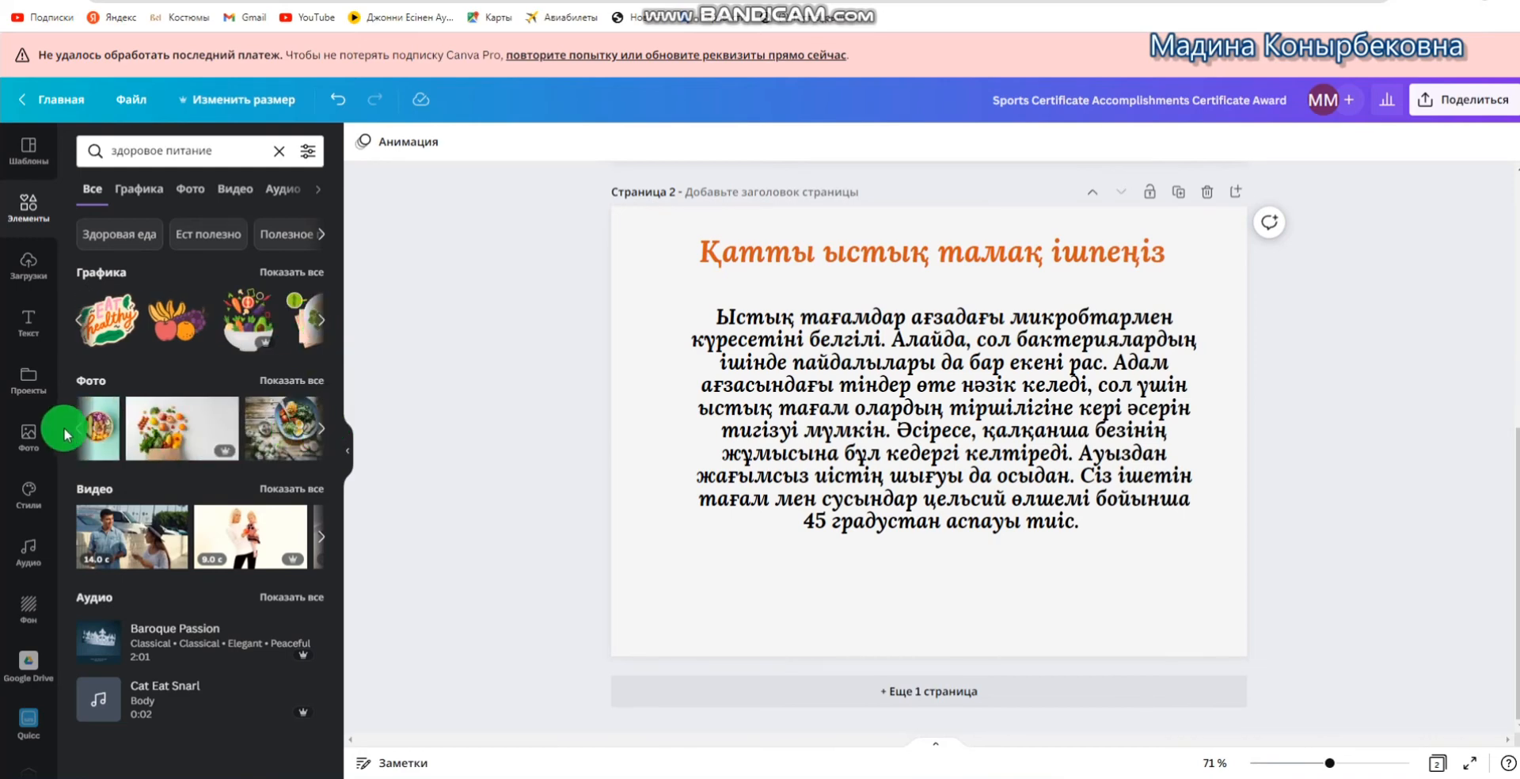
pyautogui.click(79, 428)
pyautogui.click(78, 431)
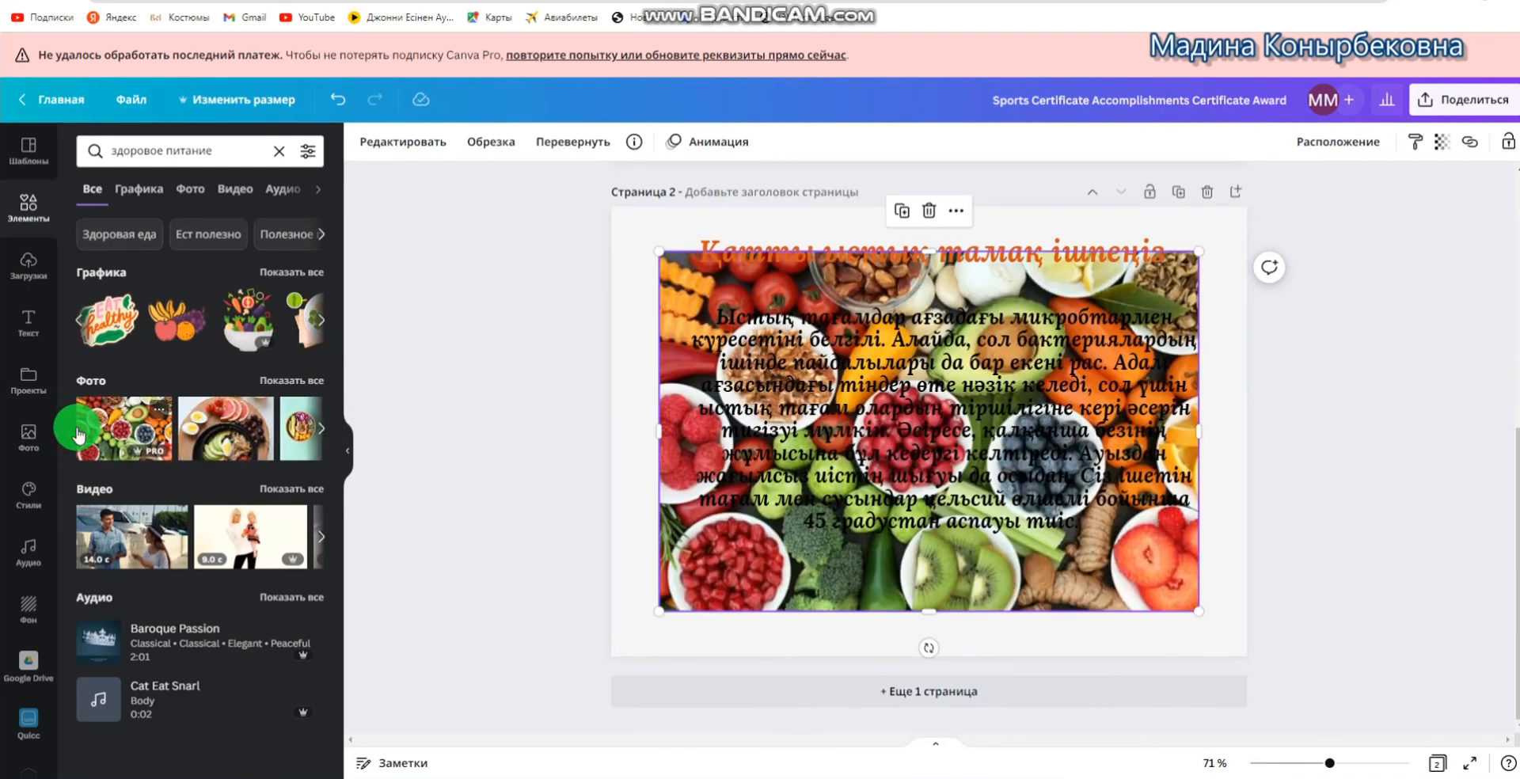
pyautogui.click(336, 98)
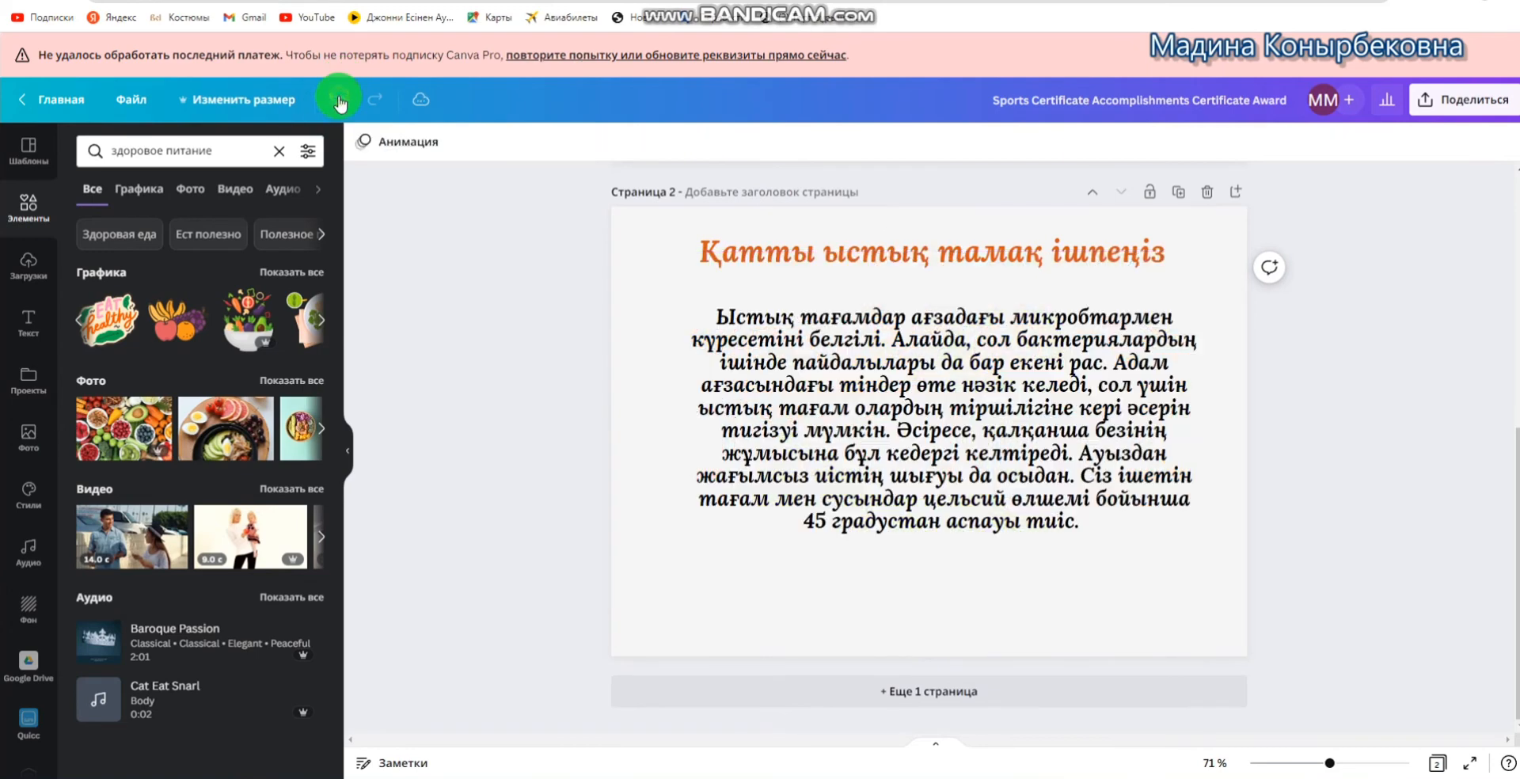
# Insert the healthy-eating plate graphic and place it in the second page's lower-right corner, extending past the edges
pyautogui.click(320, 323)
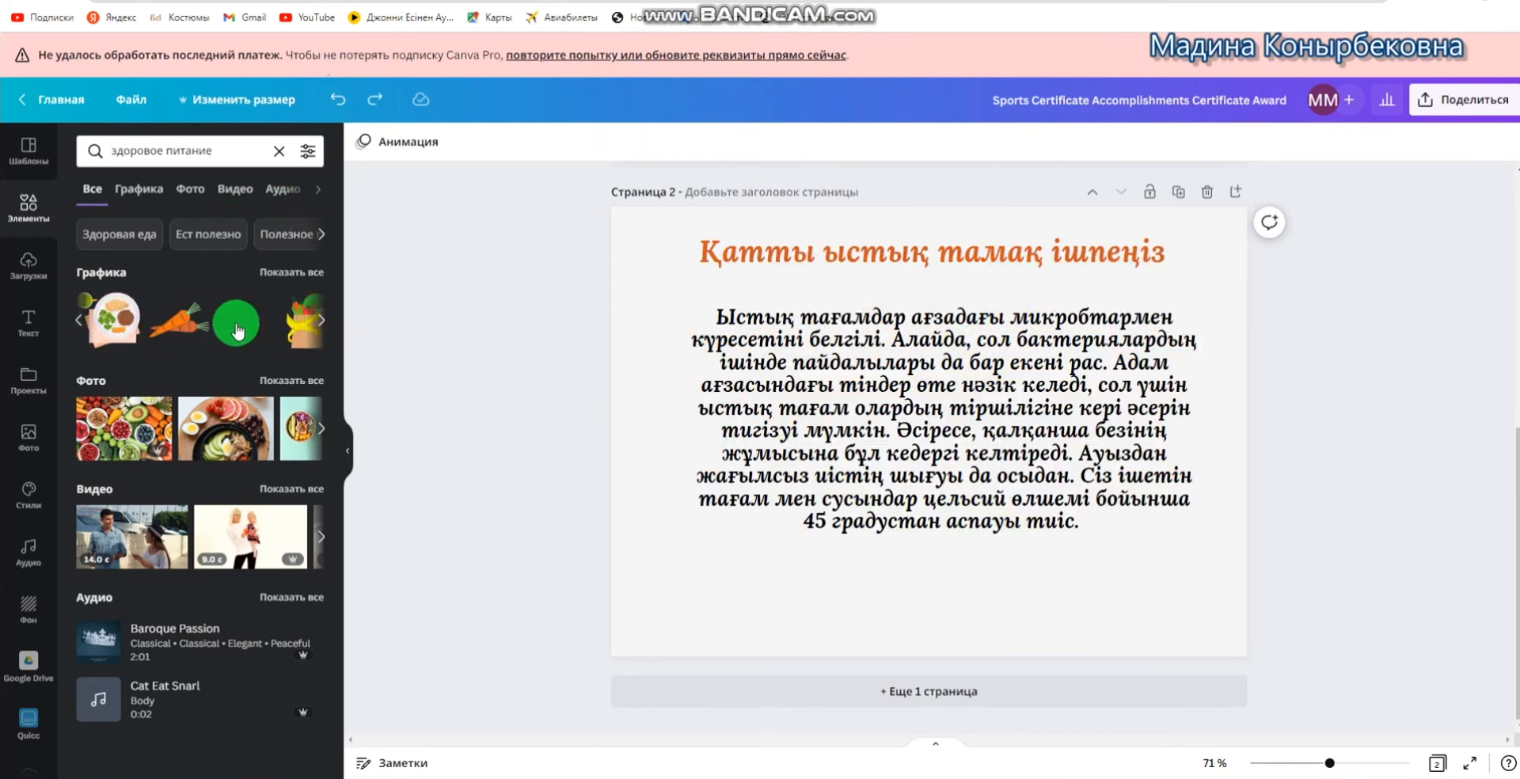
pyautogui.click(111, 320)
pyautogui.moveTo(811, 503); pyautogui.dragTo(1104, 717)
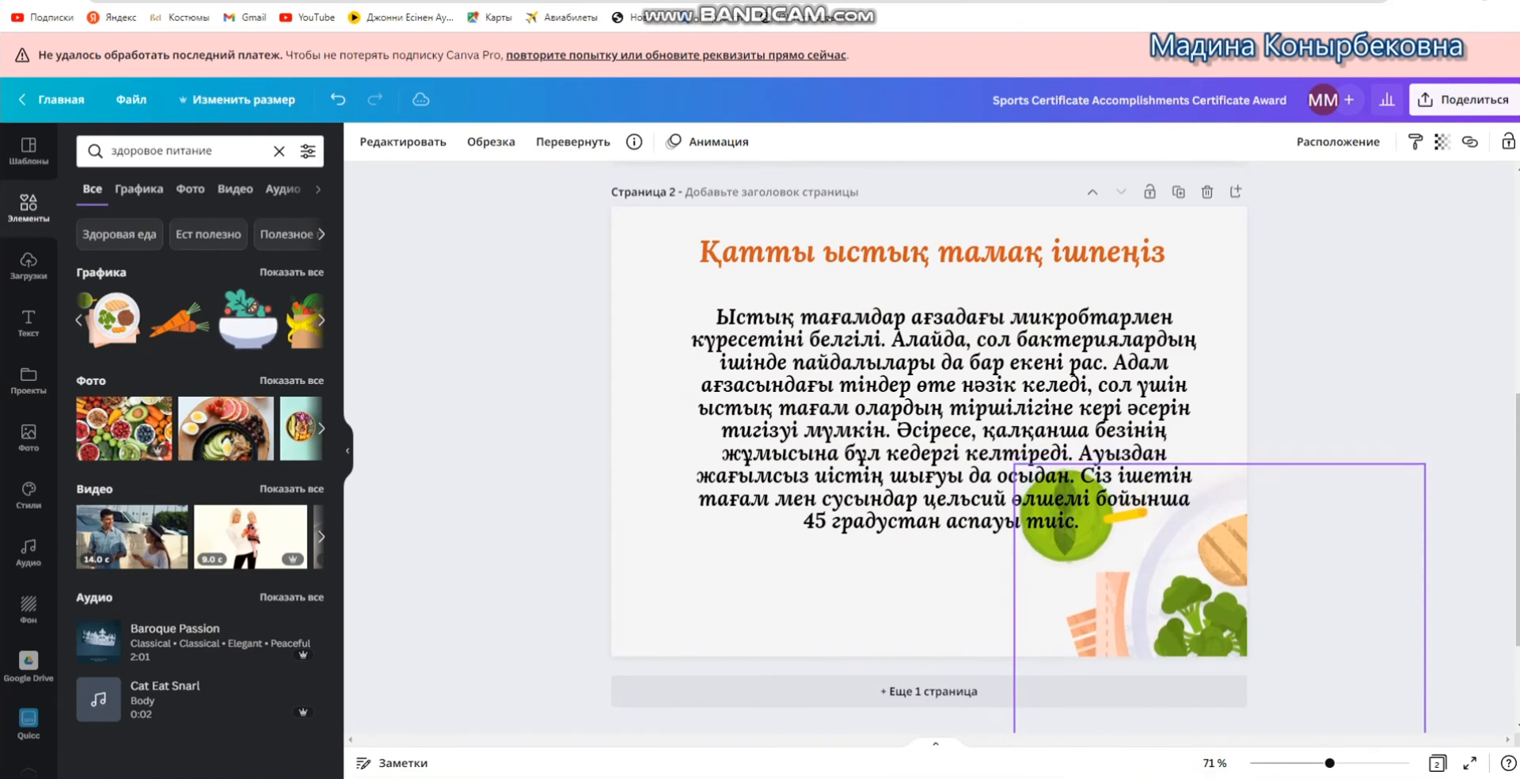
pyautogui.click(1473, 356)
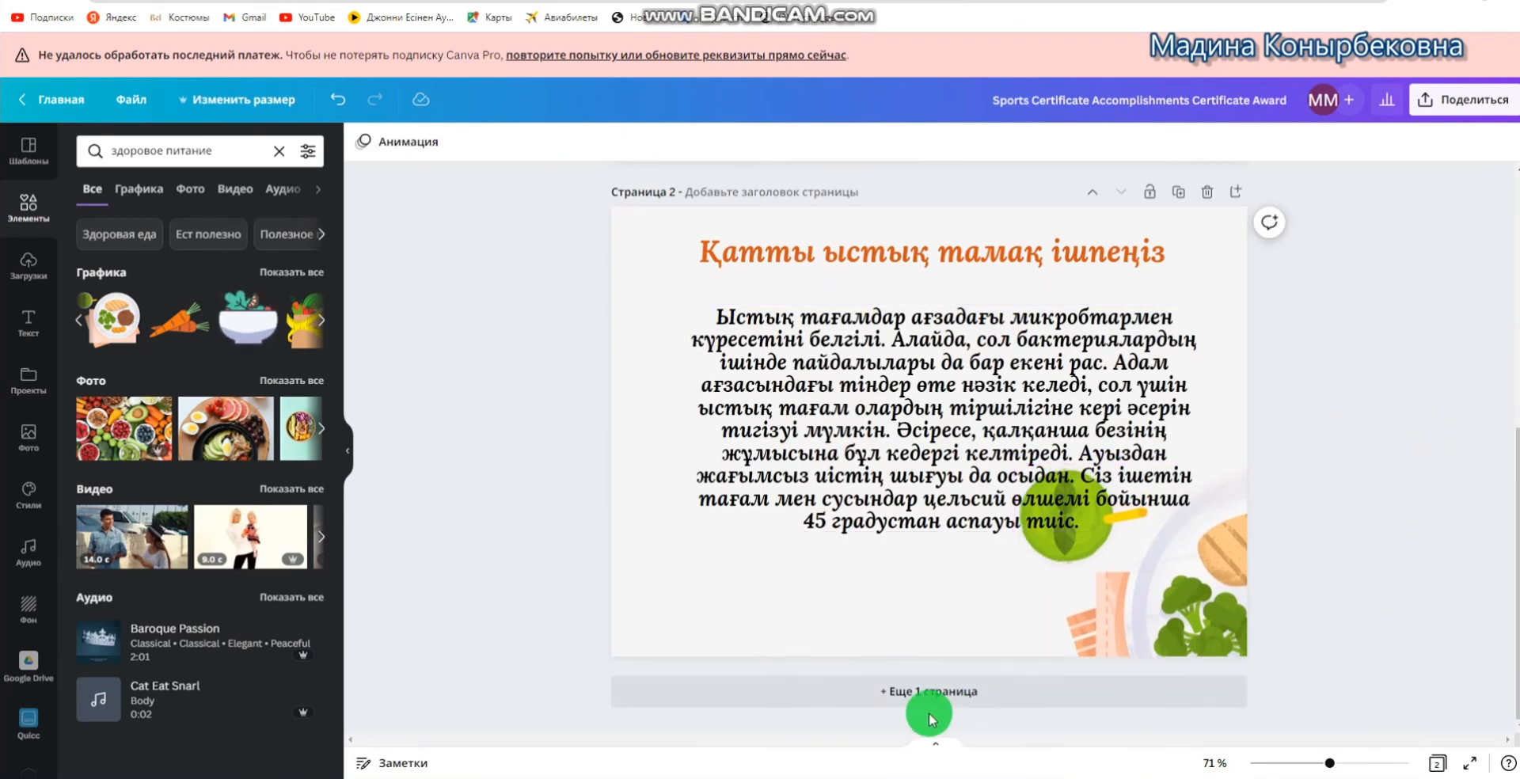
# Add a third page with the "Суды бірнеше рет қайнатпаңыз" text from Word, placing its narrowed paragraph under the heading at size 31
pyautogui.click(1236, 193)
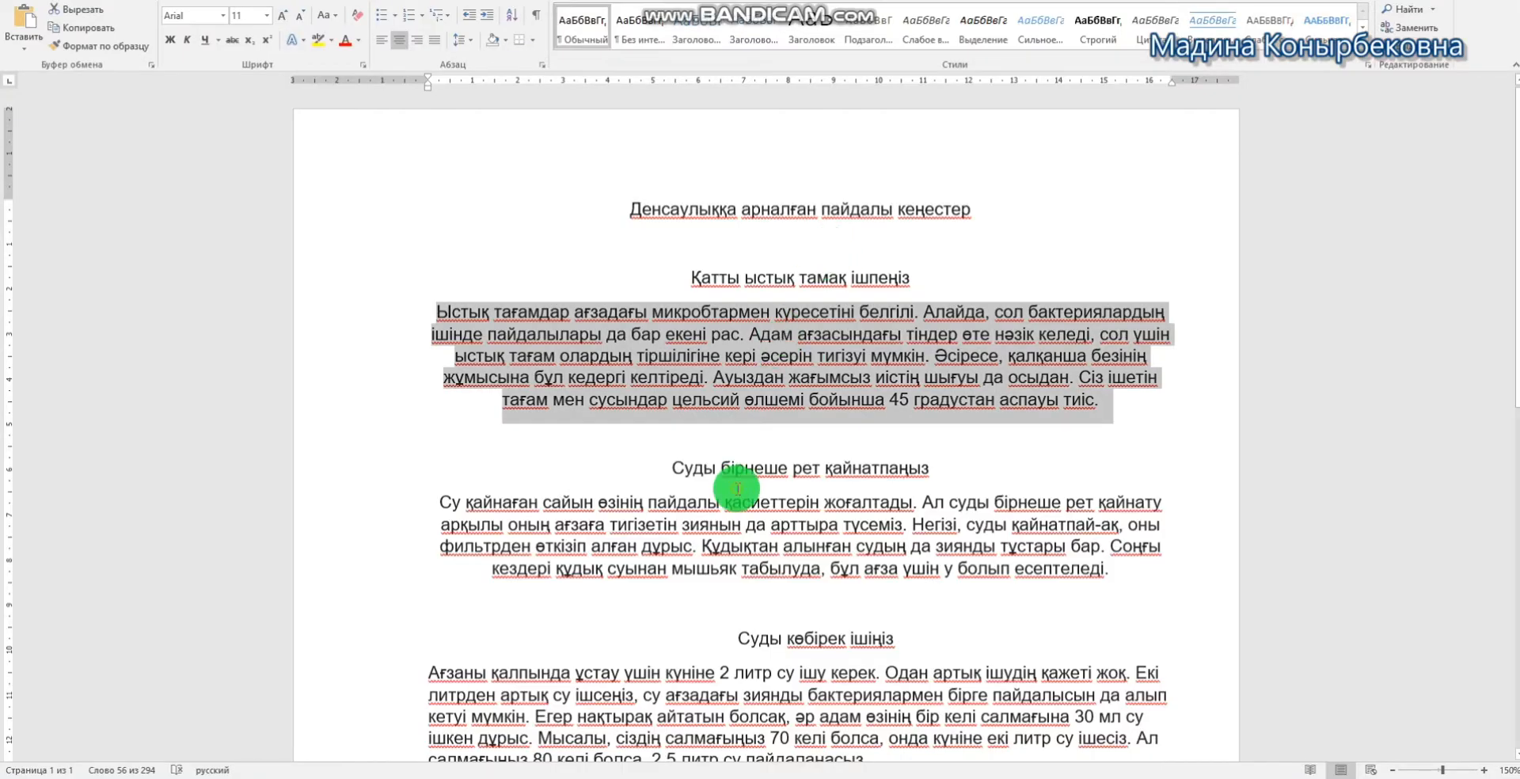
pyautogui.click(737, 488)
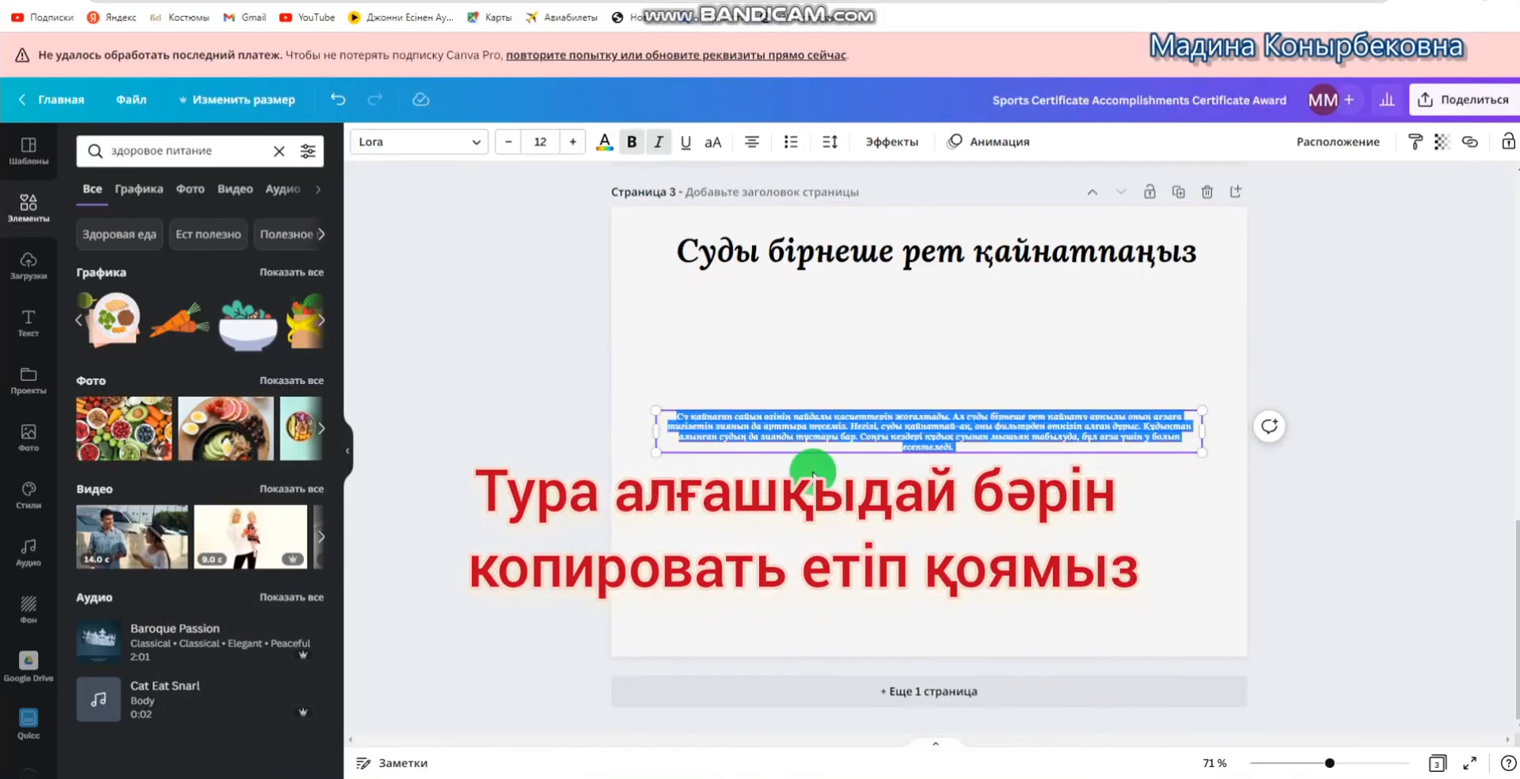
pyautogui.click(540, 141)
pyautogui.write('31')
pyautogui.press('Return')
pyautogui.moveTo(1204, 520); pyautogui.dragTo(1152, 512)
pyautogui.moveTo(963, 649); pyautogui.dragTo(1012, 554)
pyautogui.click(1160, 593)
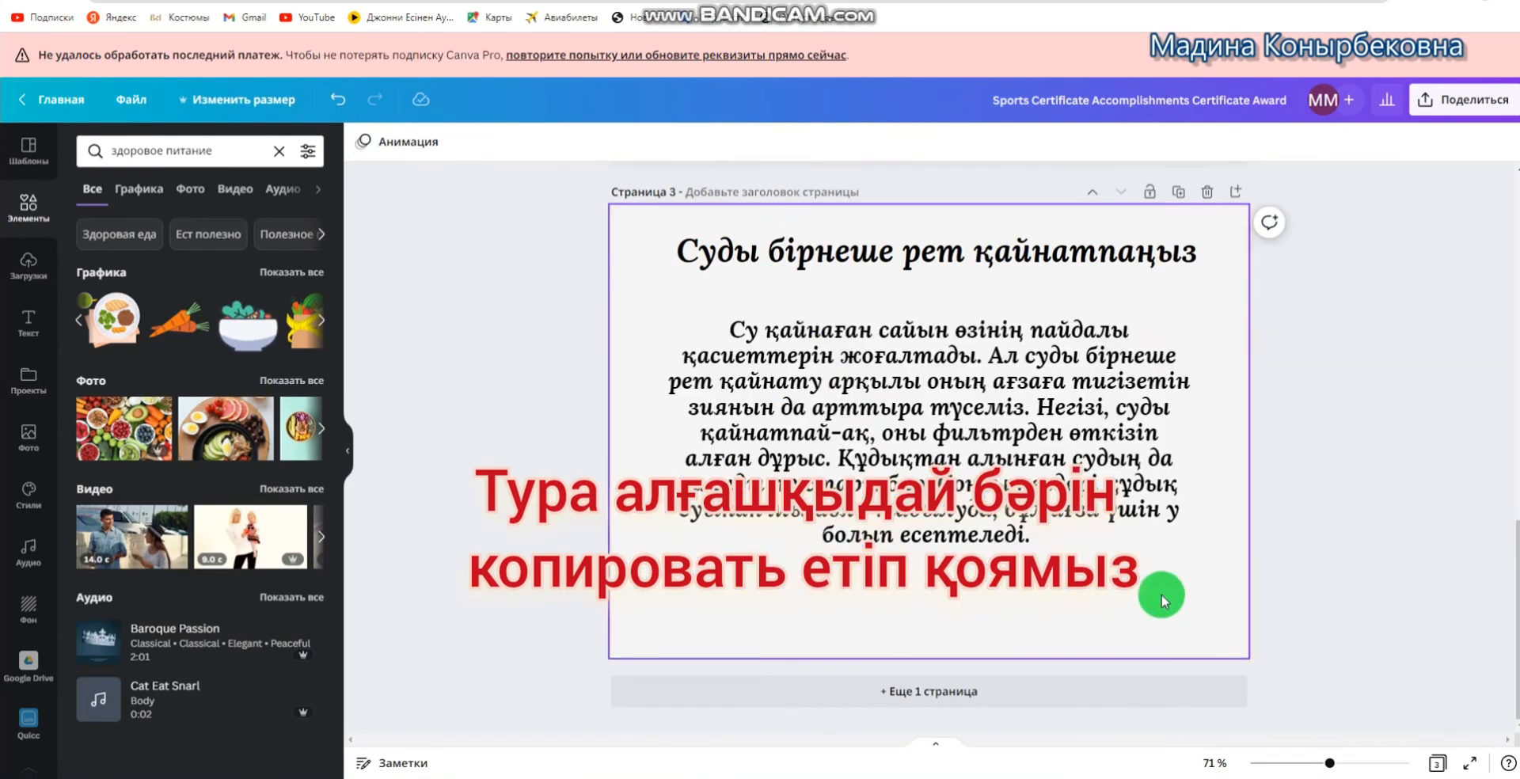
# Paste the copied element onto the third page and move it past the lower-left corner
pyautogui.hotkey('ctrl', 'v')
pyautogui.moveTo(841, 578); pyautogui.dragTo(481, 774)
# Add a fourth page, paste the "Суды көбірек ішіңіз" heading and paragraph from Word, and separate them with a blank line
pyautogui.click(1235, 191)
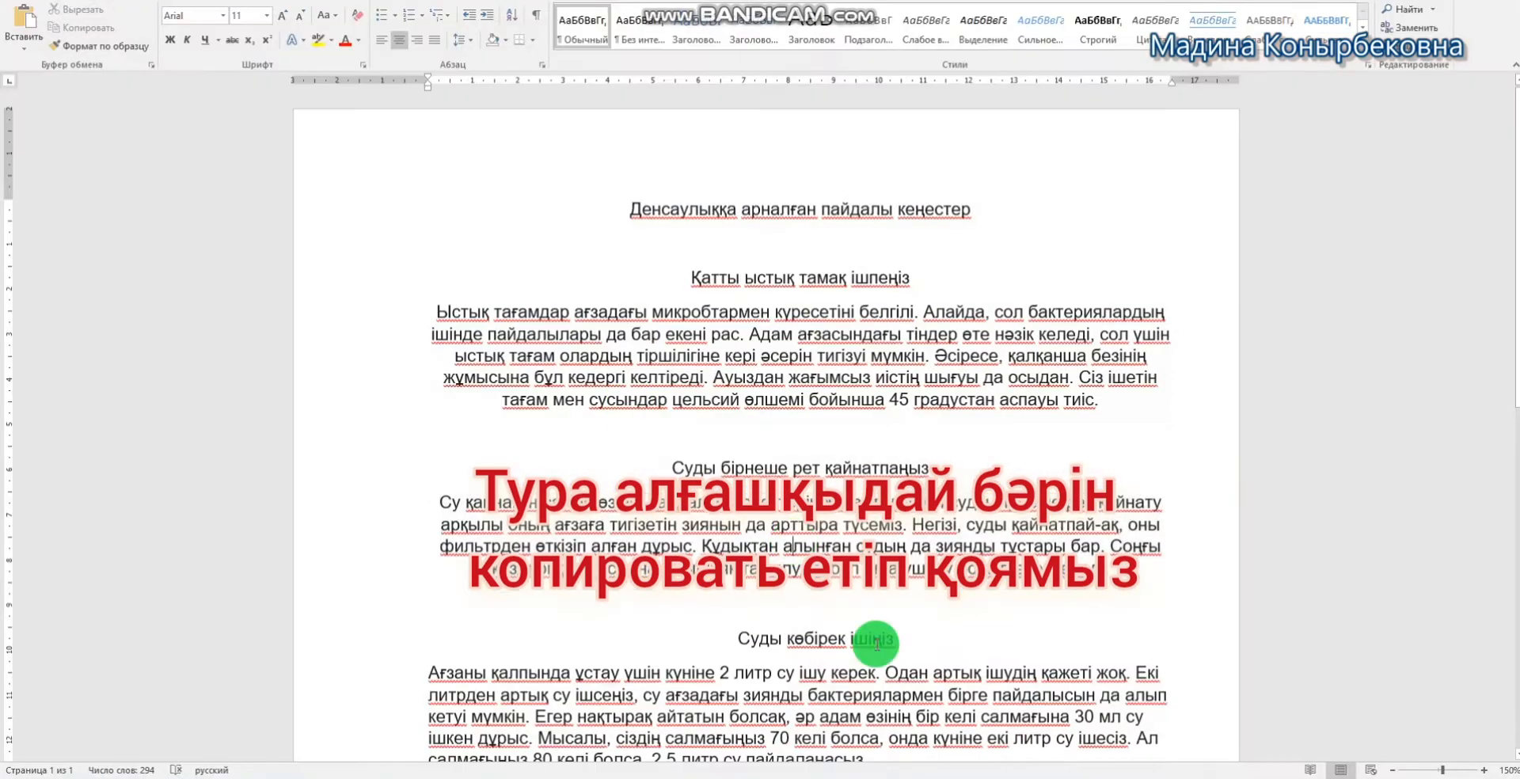
pyautogui.moveTo(874, 634); pyautogui.dragTo(848, 424)
pyautogui.hotkey('ctrl', 'c')
pyautogui.hotkey('ctrl', 'v')
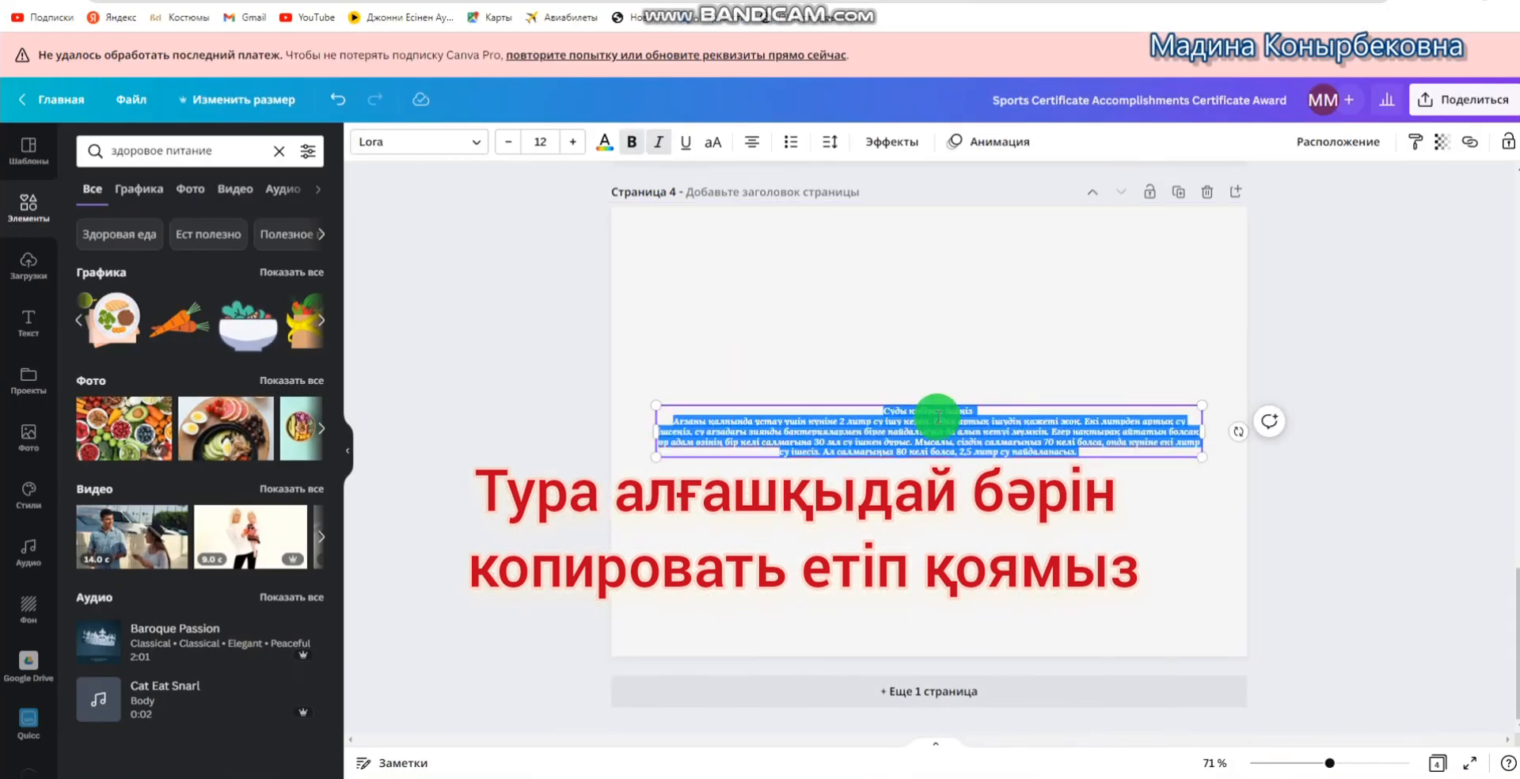
pyautogui.click(982, 410)
pyautogui.press('Return')
# Enlarge the fourth page's text, adjust its box width and place it centrally in the upper part of the page
pyautogui.moveTo(656, 437); pyautogui.dragTo(608, 437)
pyautogui.moveTo(1202, 437); pyautogui.dragTo(1118, 437)
pyautogui.click(573, 143)
pyautogui.click(573, 143)
pyautogui.click(572, 144)
pyautogui.moveTo(861, 500); pyautogui.dragTo(936, 349)
pyautogui.moveTo(890, 259); pyautogui.dragTo(1123, 319)
pyautogui.click(572, 143)
pyautogui.click(572, 144)
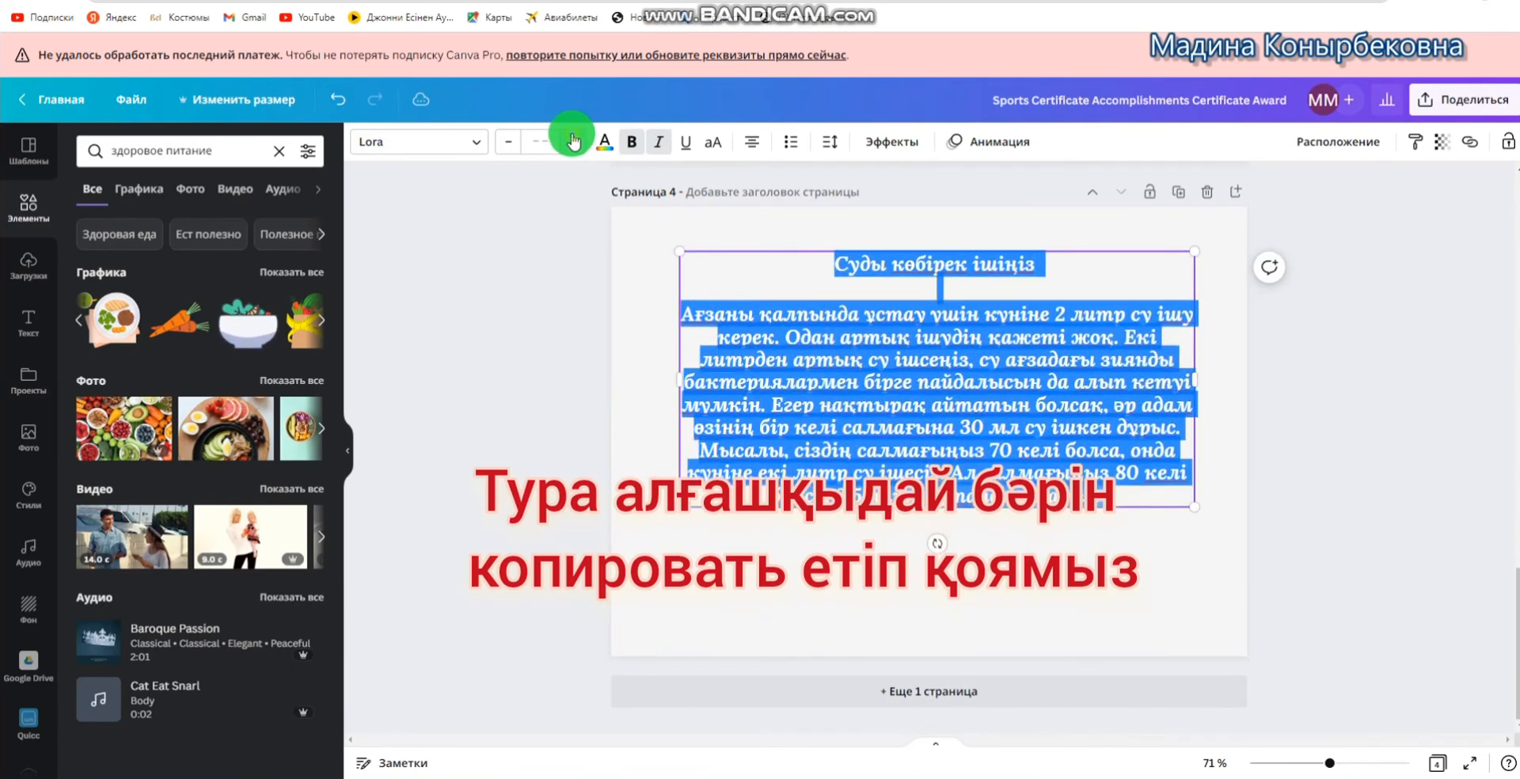
pyautogui.click(573, 143)
pyautogui.click(638, 495)
# Insert the white-background photo of vegetables and fruit into the fourth page's lower-right corner, extending past the edges
pyautogui.click(321, 428)
pyautogui.moveTo(160, 433); pyautogui.dragTo(1228, 619)
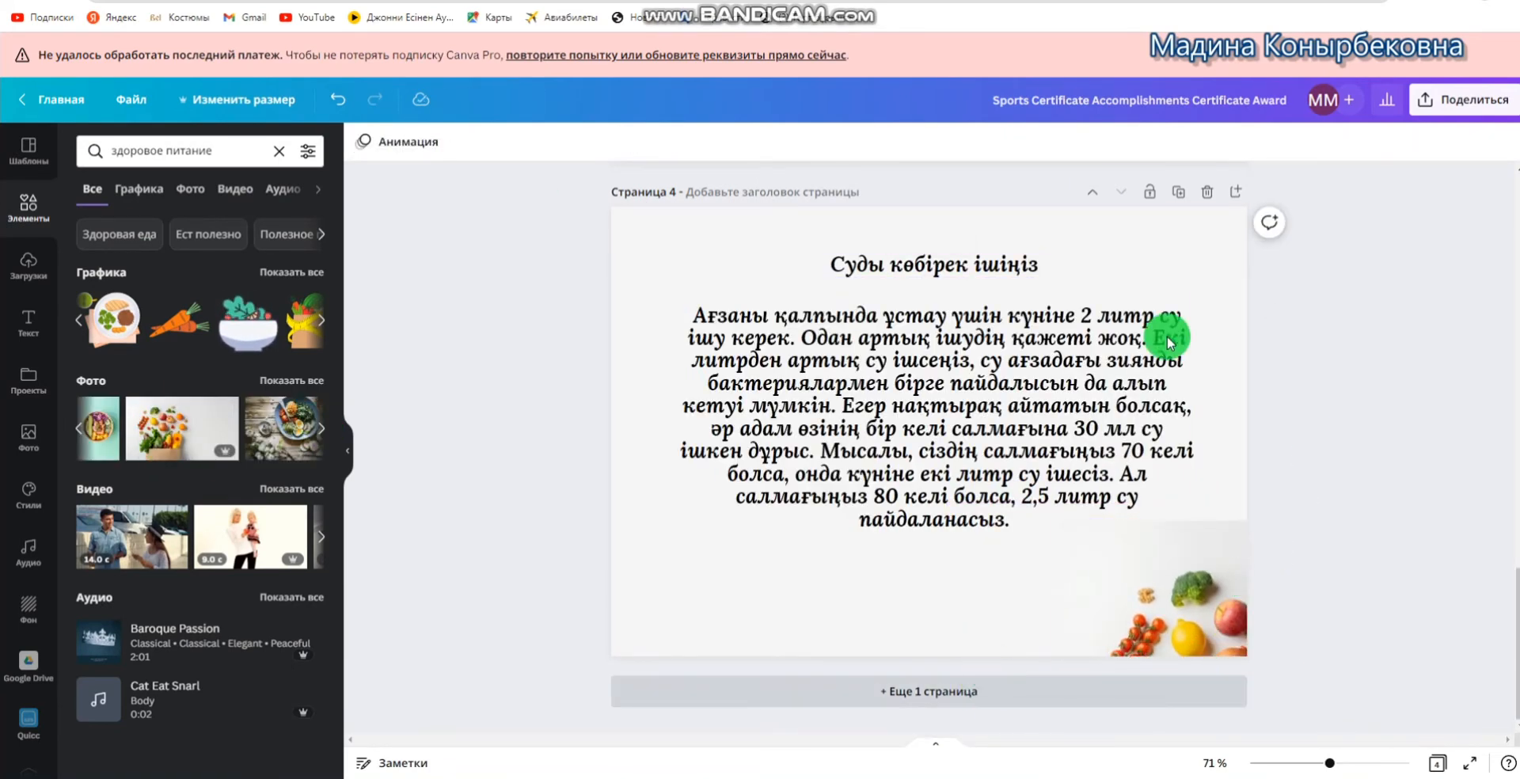
# Add a fifth page and paste the "Жаңғақ жеңіз, ол өмірді ұзартады" heading and its paragraph from the Word document
pyautogui.click(1235, 191)
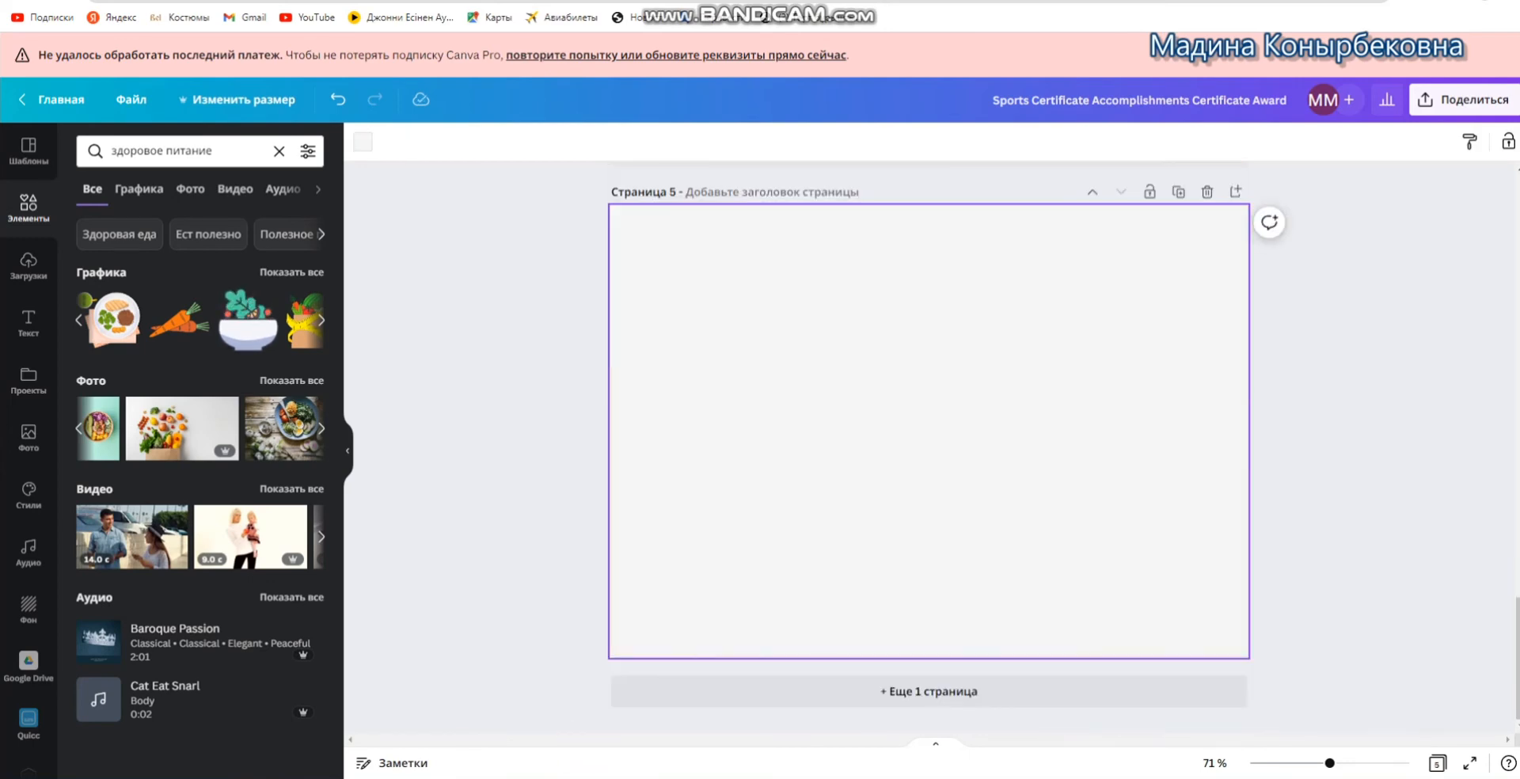
pyautogui.click(420, 776)
pyautogui.click(916, 511)
pyautogui.scroll(-4, 879, 585)
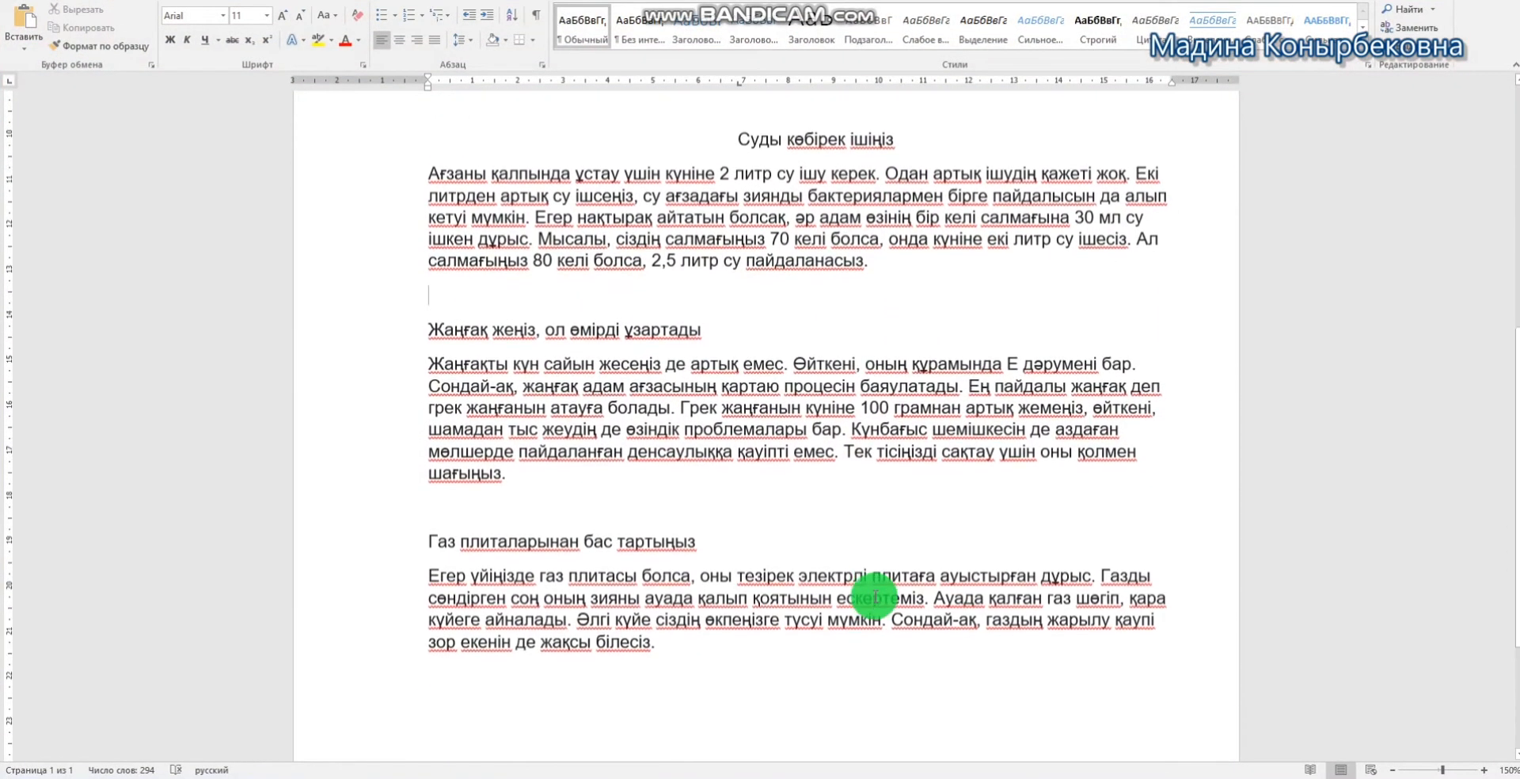
pyautogui.moveTo(428, 311); pyautogui.dragTo(597, 458)
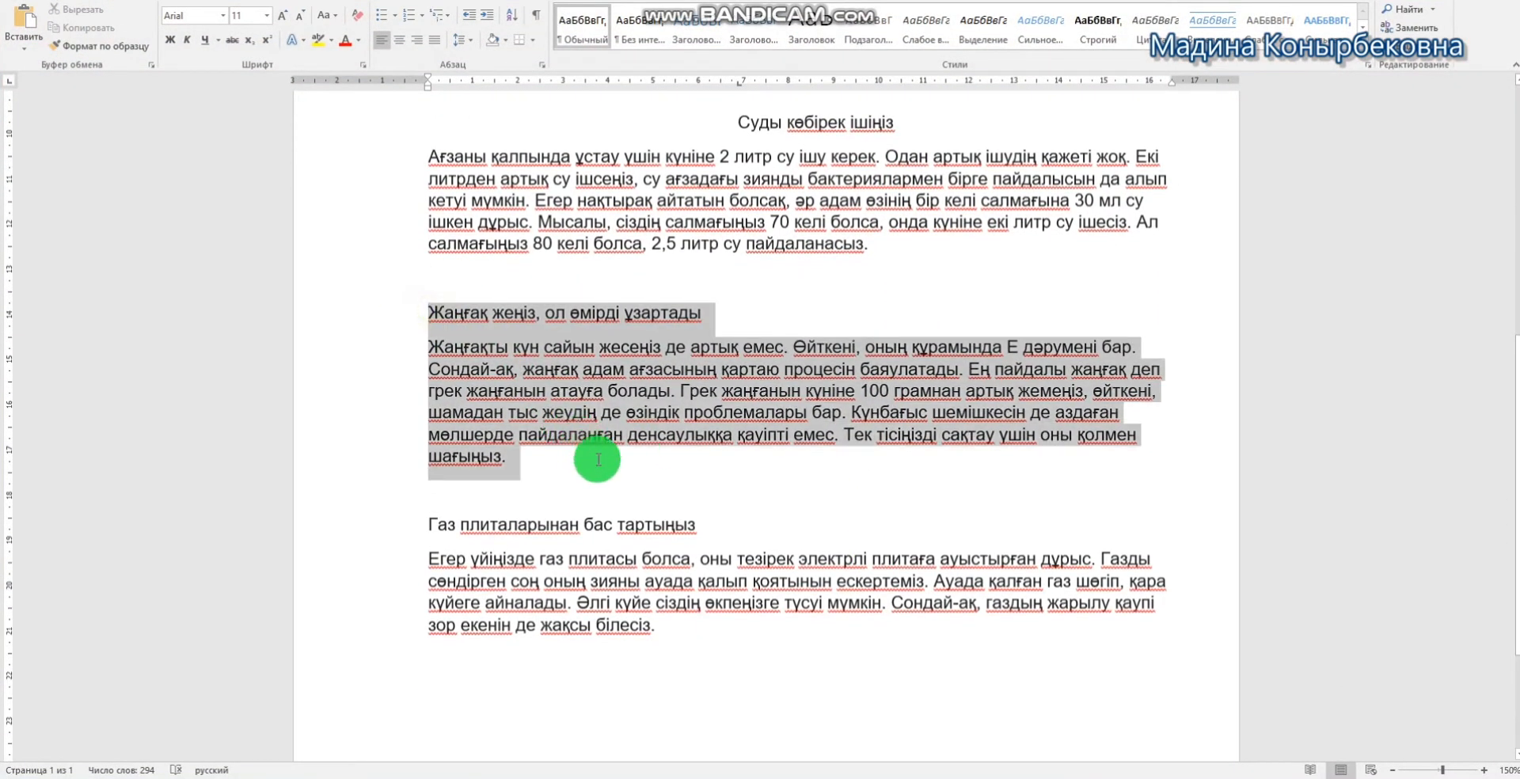
pyautogui.rightClick(532, 363)
pyautogui.click(580, 395)
pyautogui.click(395, 777)
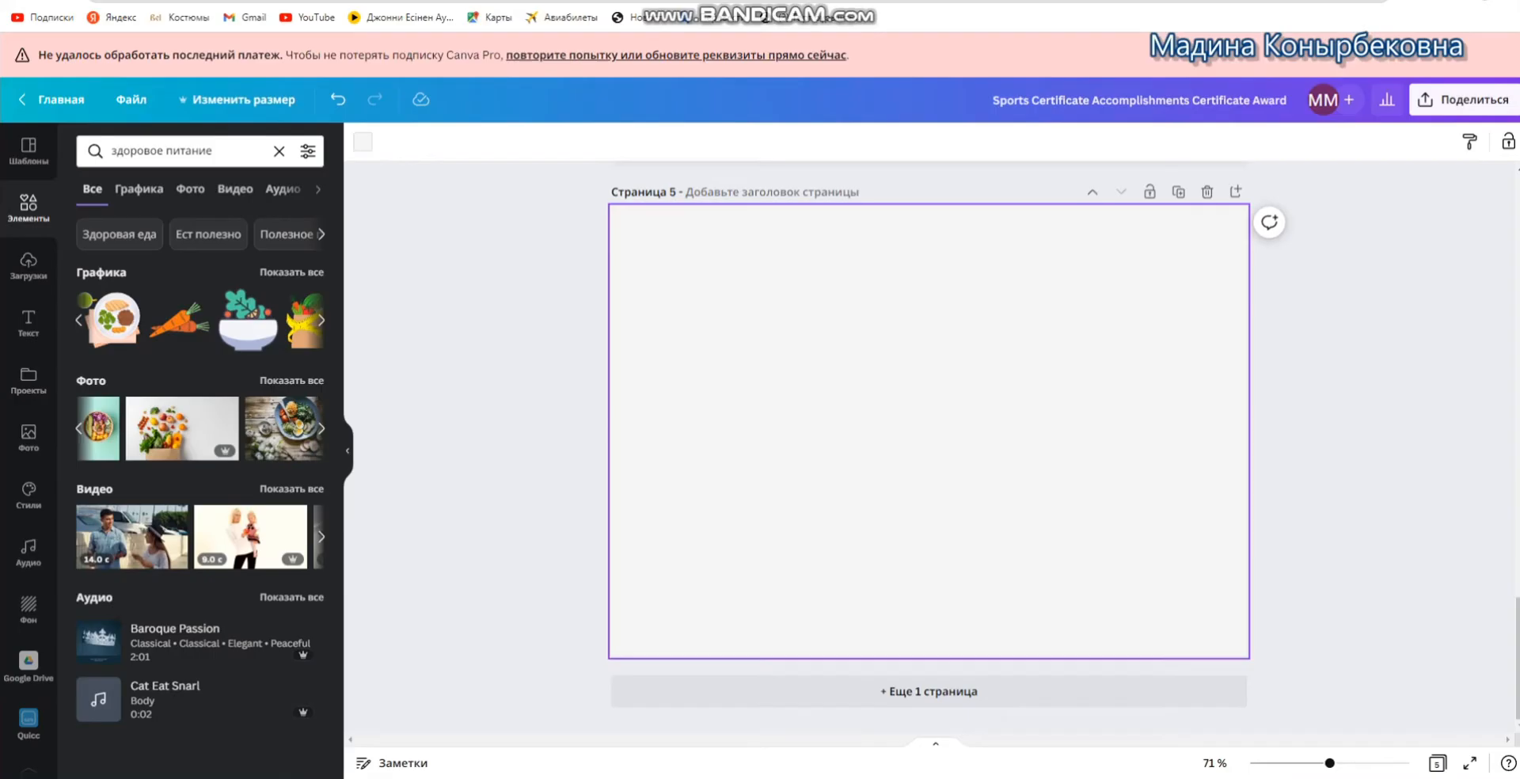
pyautogui.hotkey('ctrl', 'v')
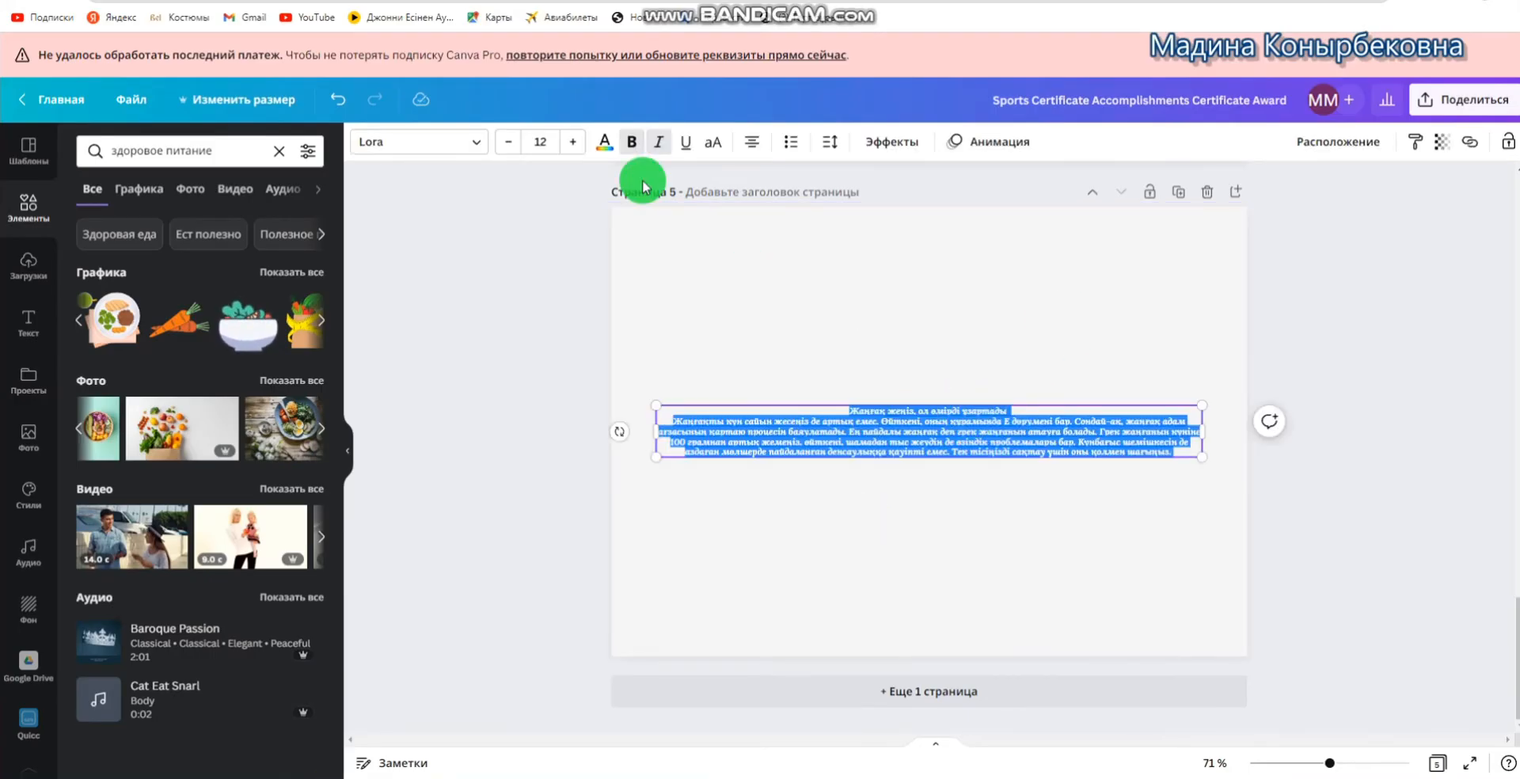
# Set the fifth page's text size to 25 and narrow its text box
pyautogui.click(537, 144)
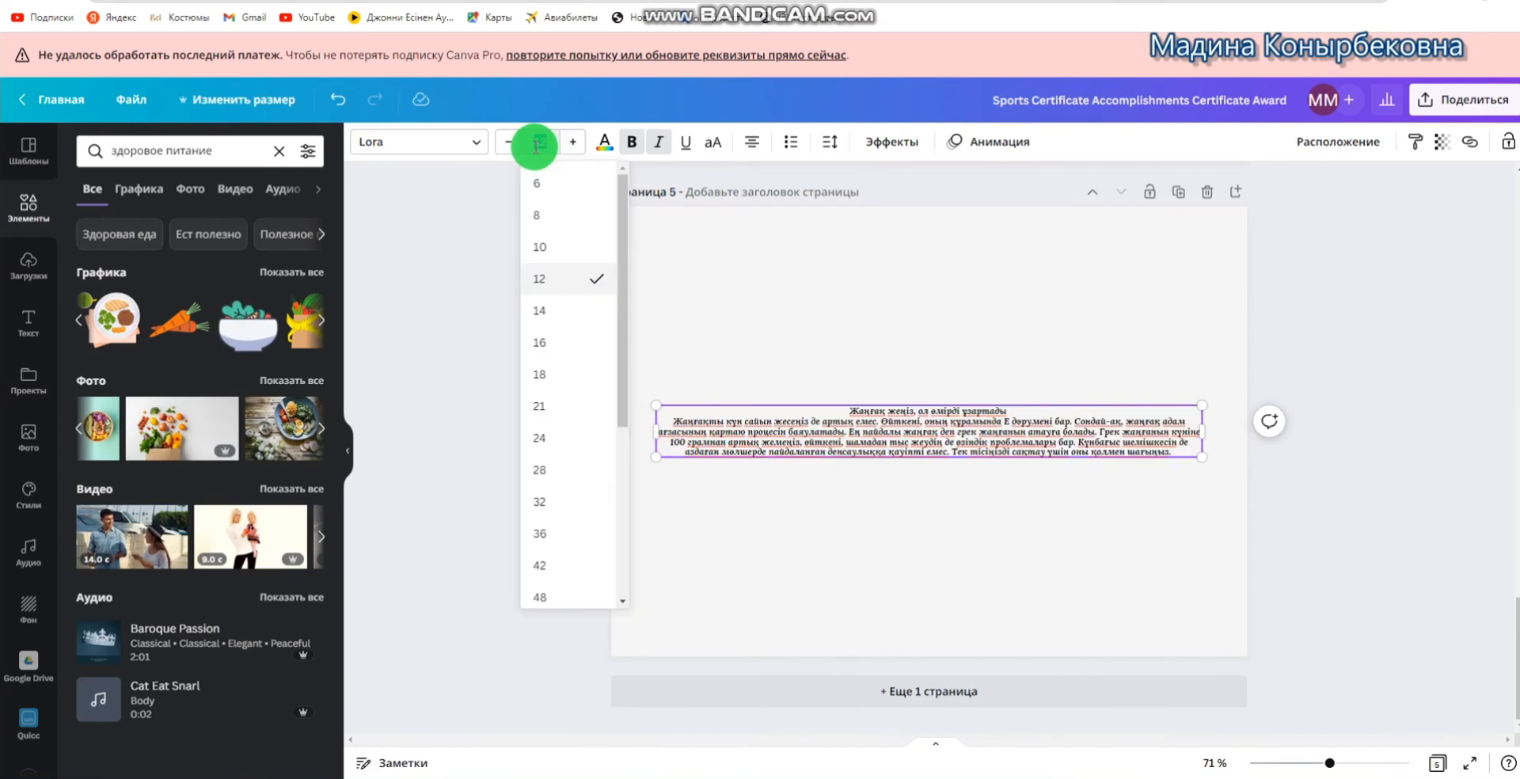
pyautogui.press('Return')
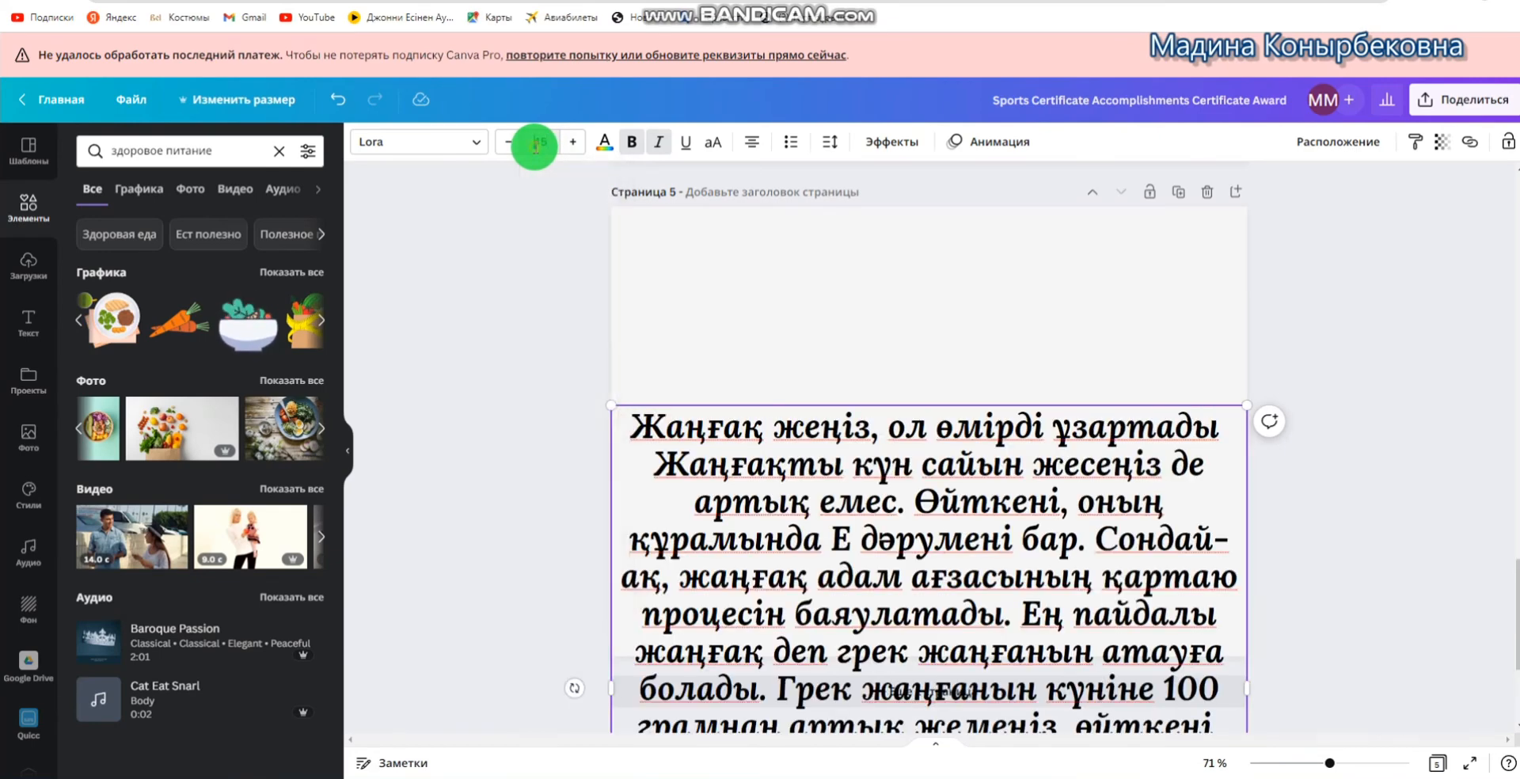
pyautogui.click(536, 144)
pyautogui.press('Return')
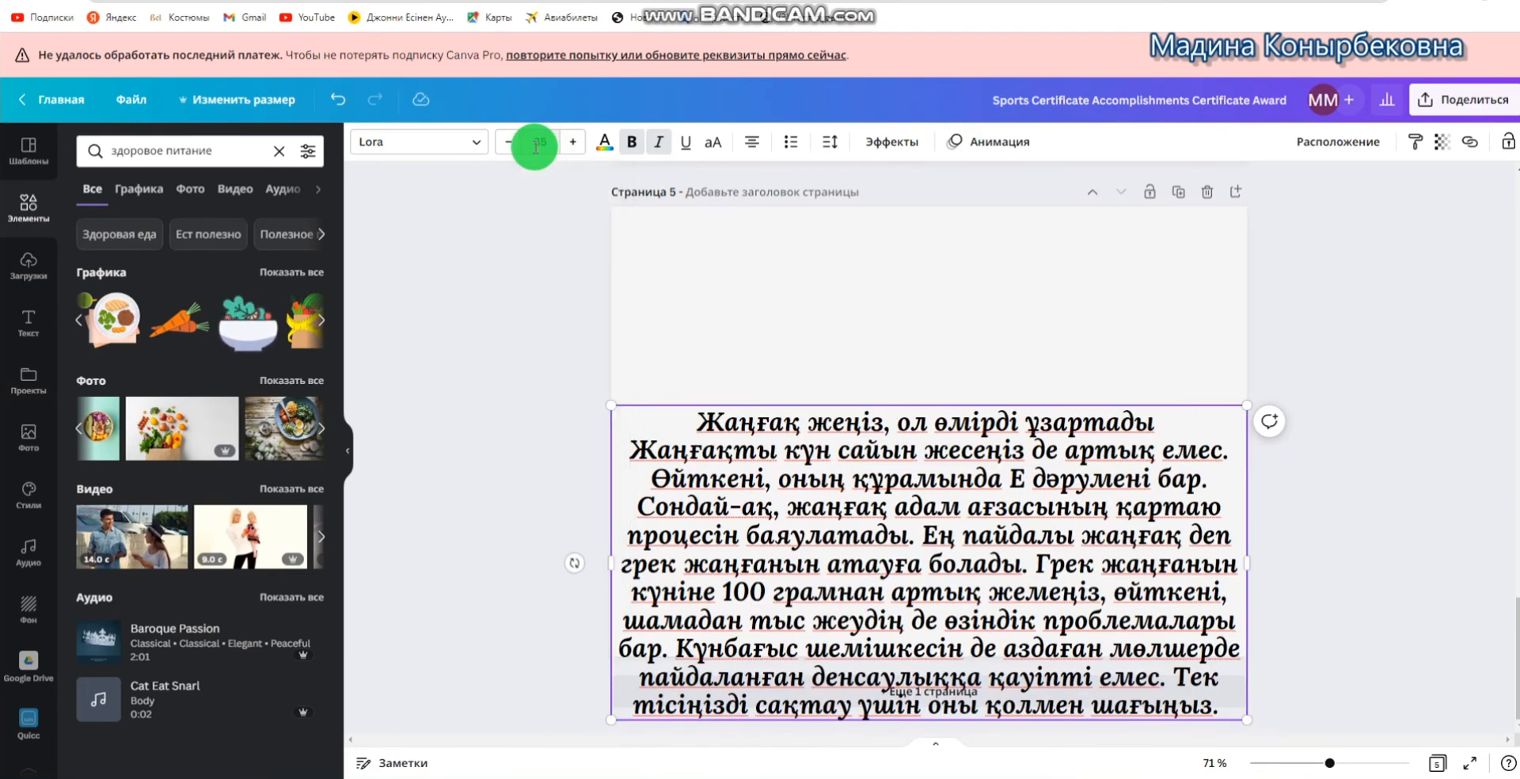
pyautogui.click(535, 144)
pyautogui.write('25')
pyautogui.press('Return')
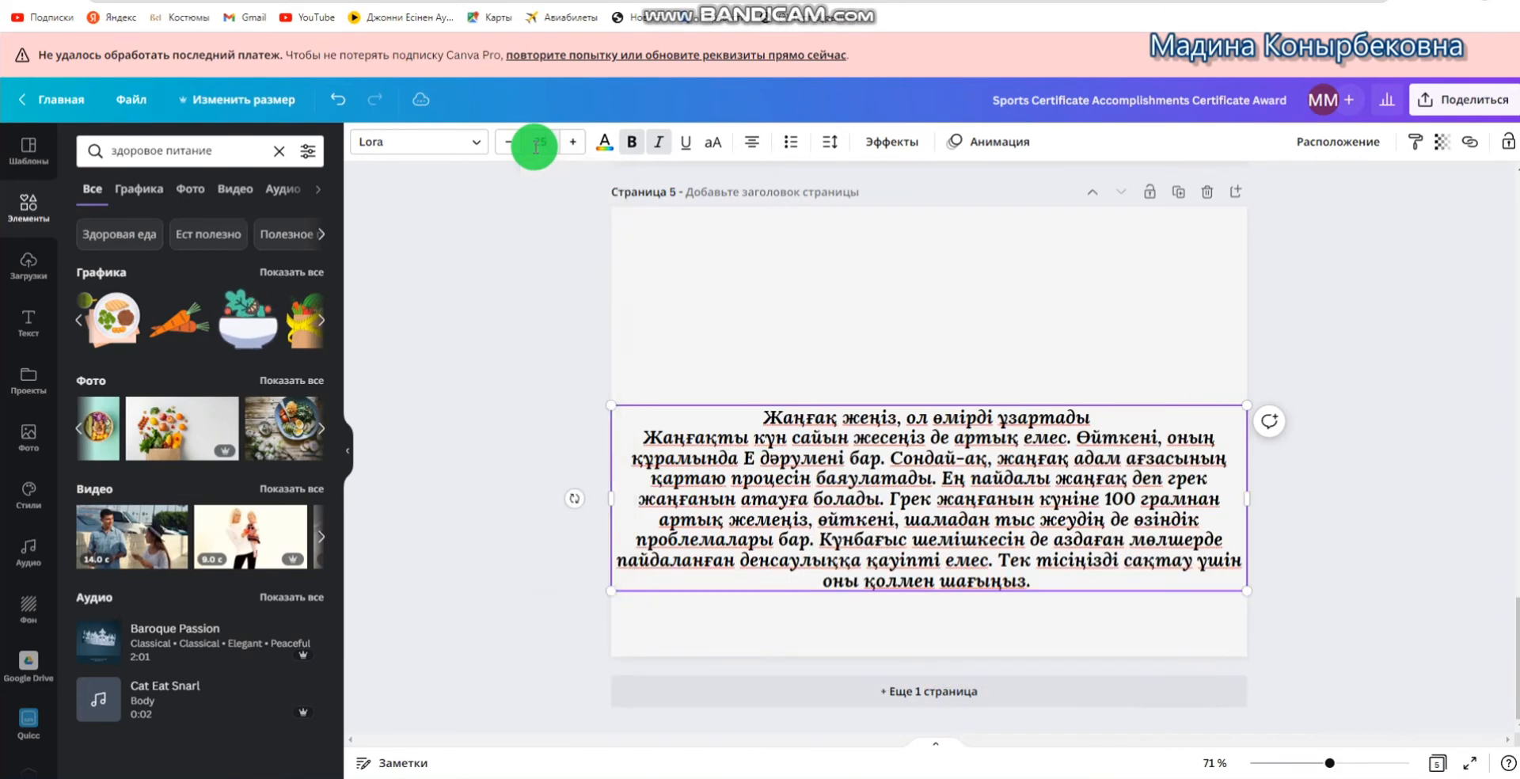
pyautogui.moveTo(1252, 499); pyautogui.dragTo(1118, 514)
# Separate the fifth page's heading from its paragraph with a blank line and centre the text box horizontally, slightly above mid-page
pyautogui.moveTo(1067, 403); pyautogui.dragTo(1112, 289)
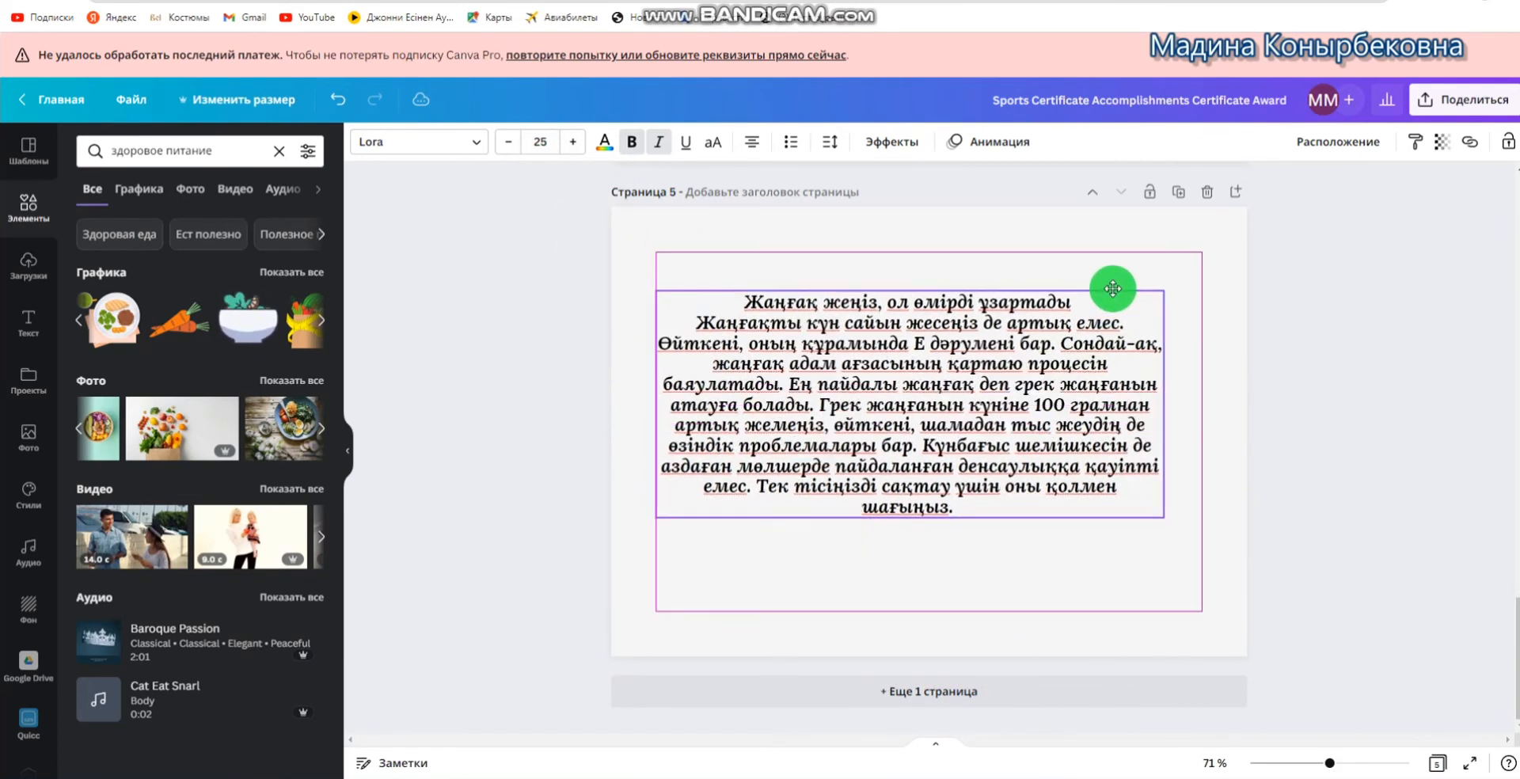
pyautogui.press('Return')
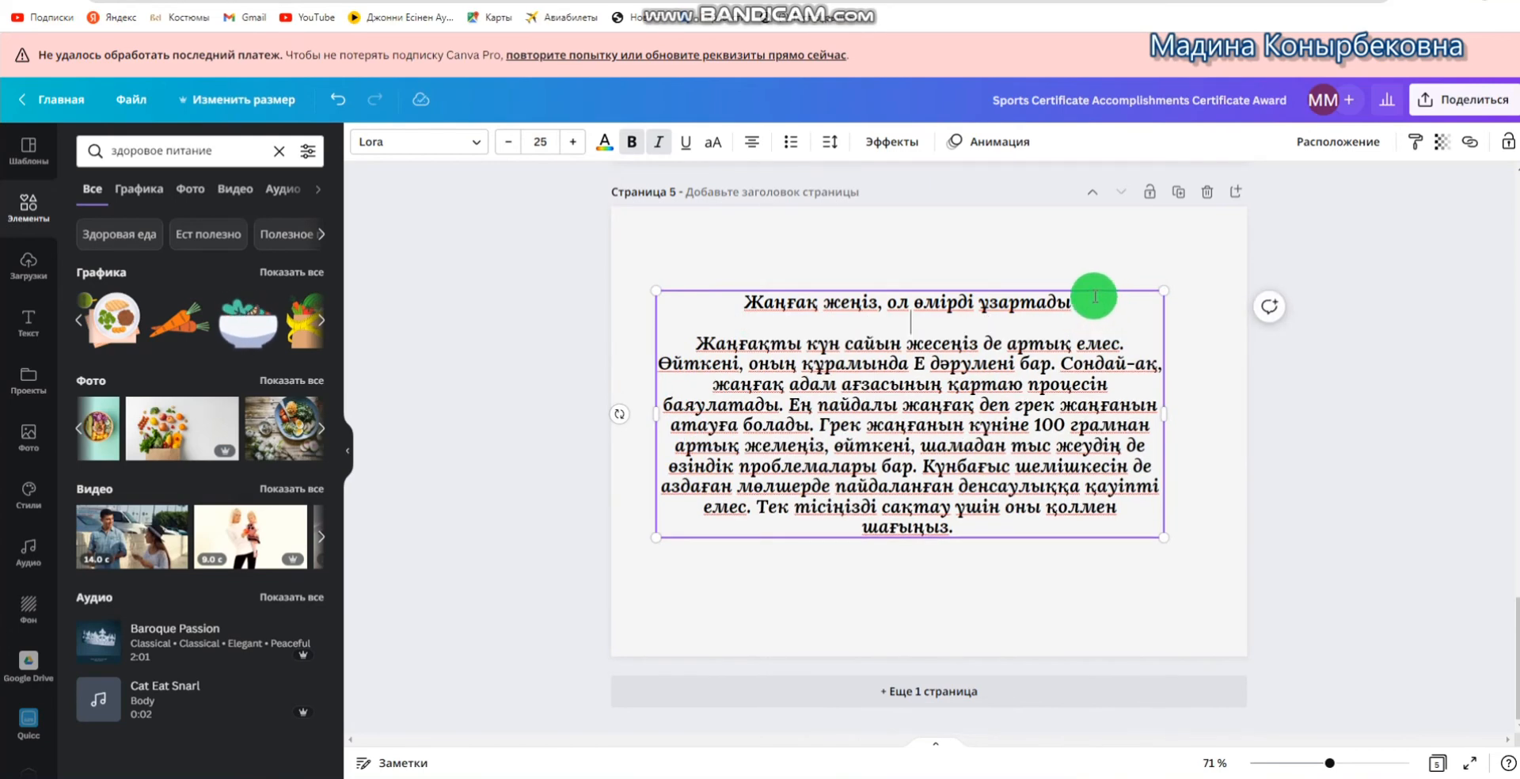
pyautogui.moveTo(1104, 286); pyautogui.dragTo(1120, 272)
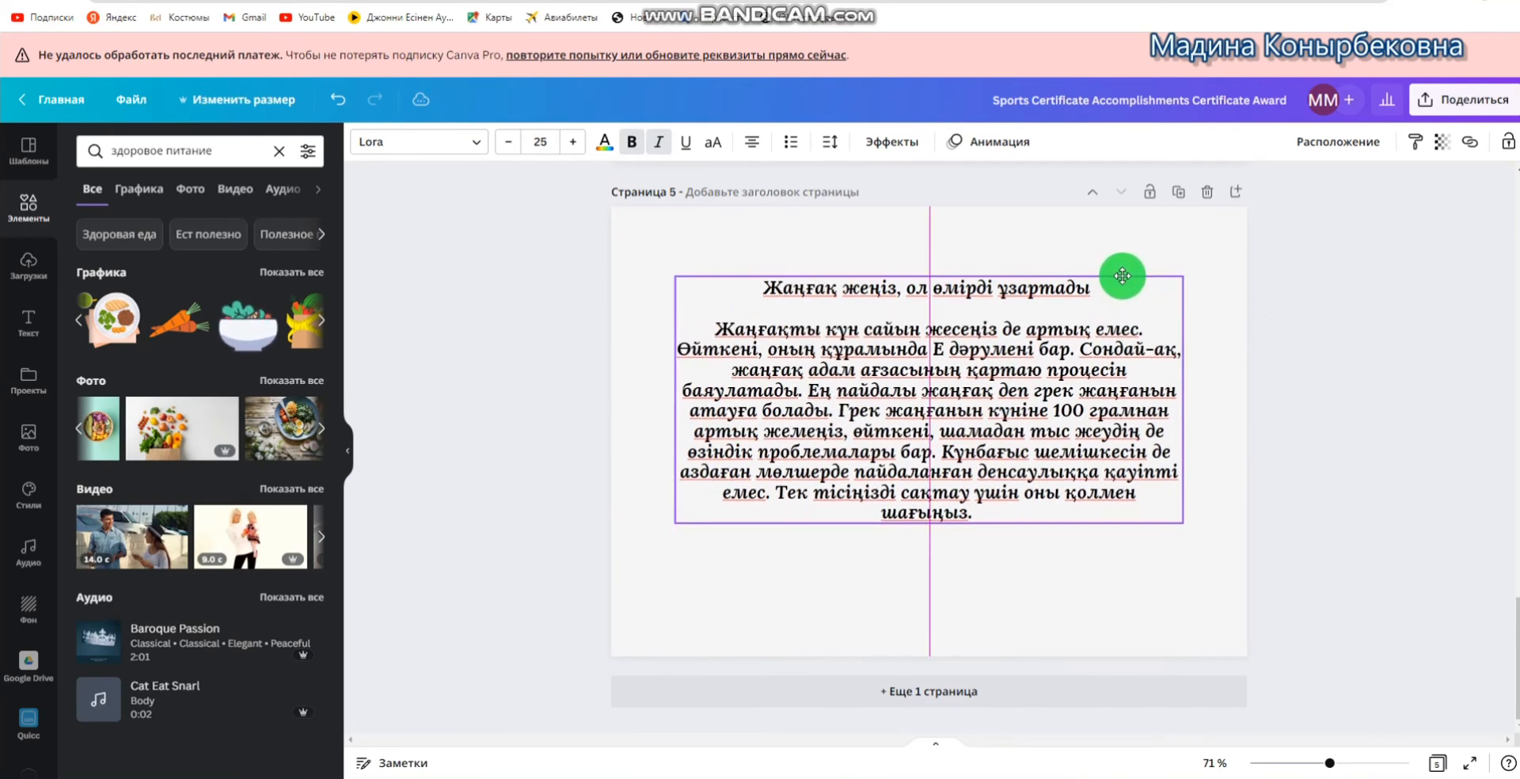
pyautogui.click(1130, 546)
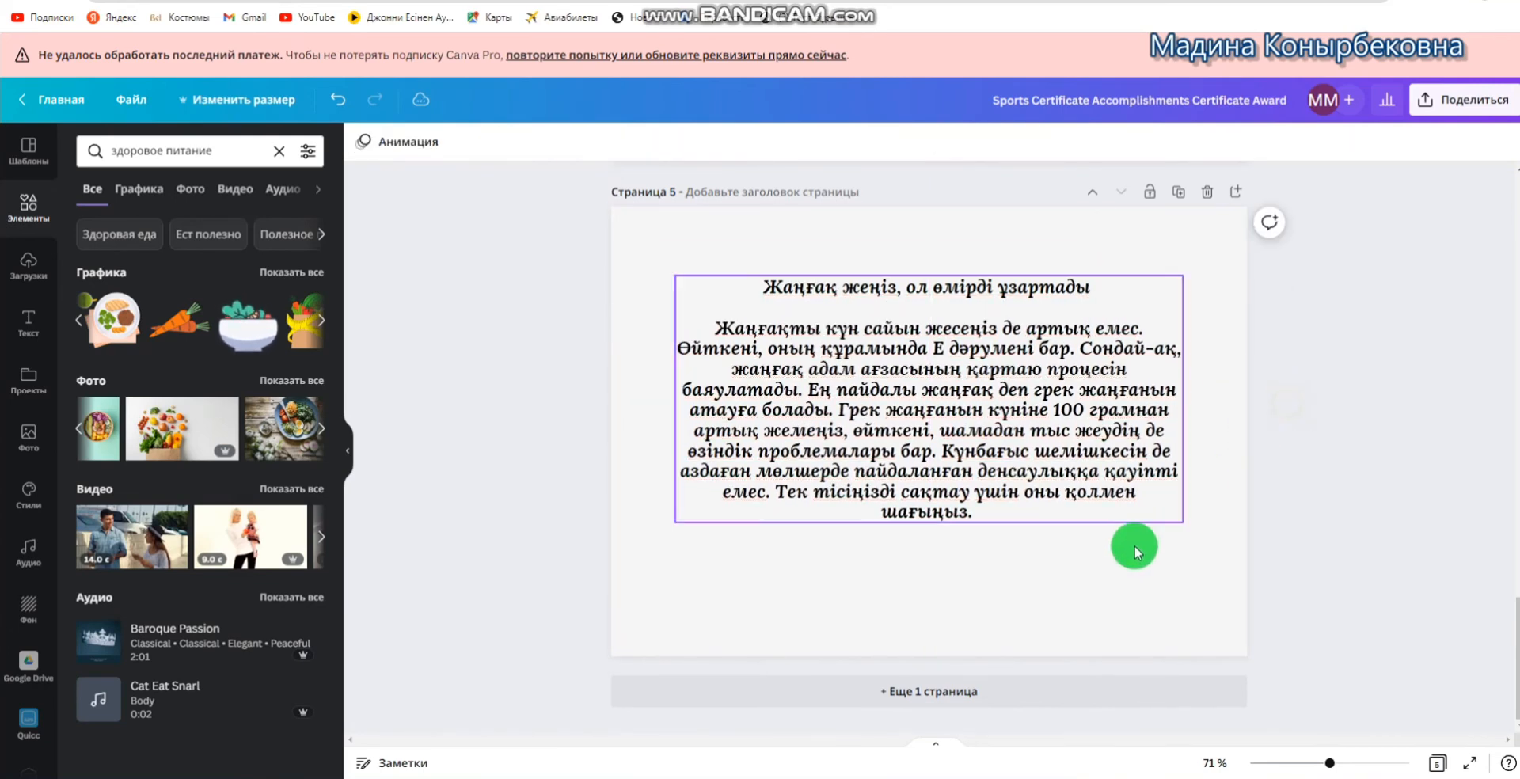
# Find "Здоровая еда" elements and place the graphic of the blonde woman eating salad in the fifth page's lower-left corner
pyautogui.click(323, 320)
pyautogui.click(124, 244)
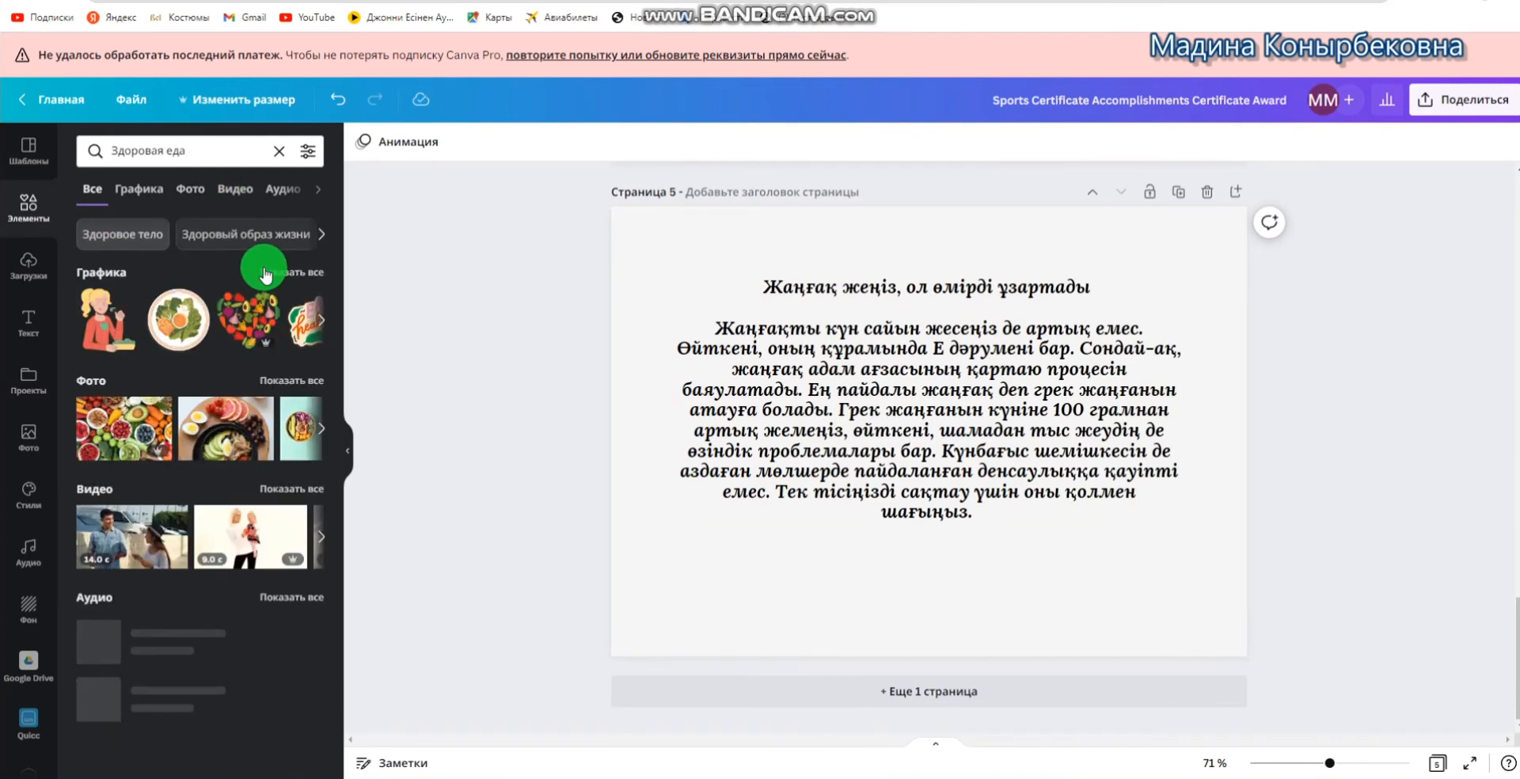
pyautogui.click(116, 332)
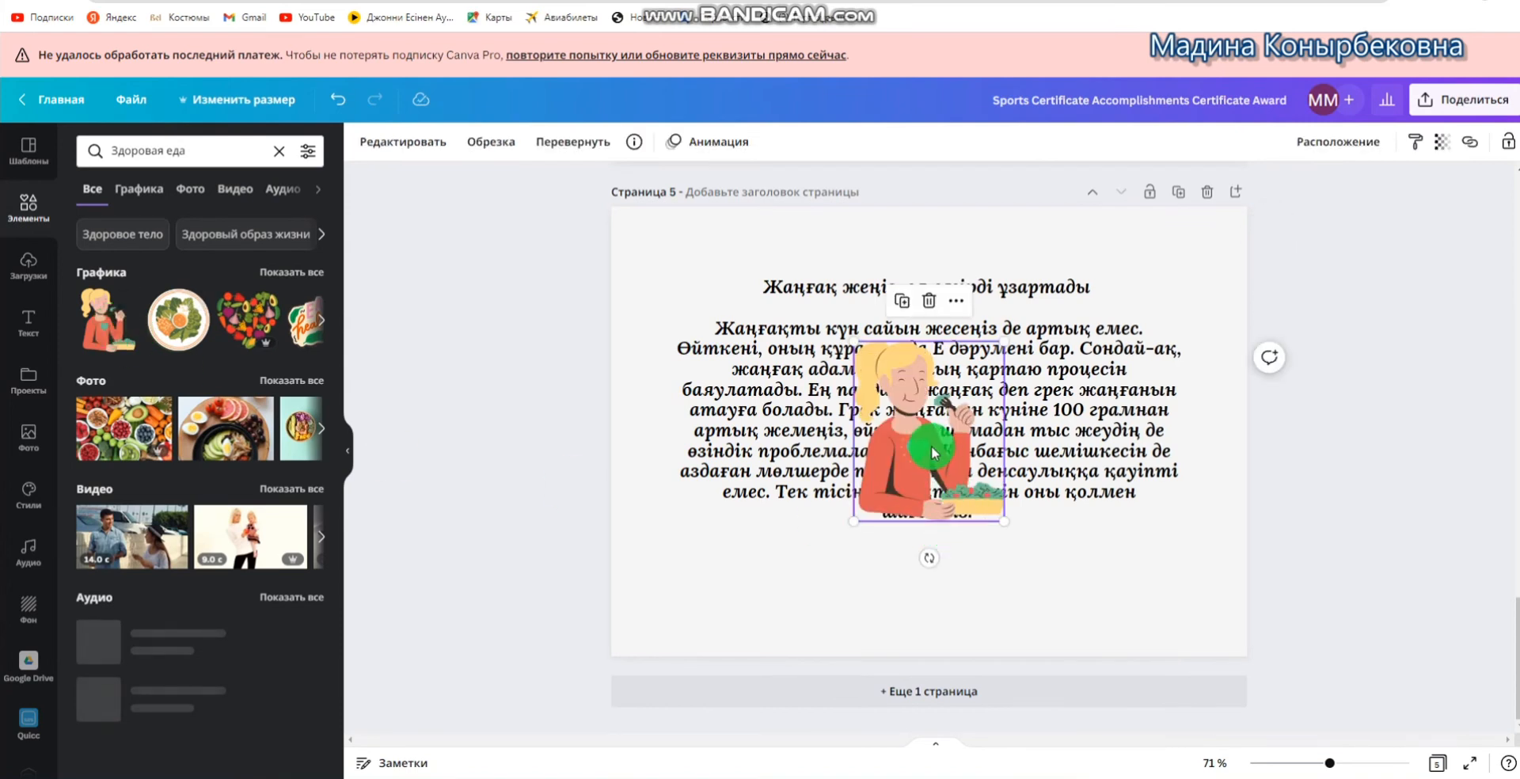
pyautogui.moveTo(933, 453); pyautogui.dragTo(675, 587)
pyautogui.click(543, 441)
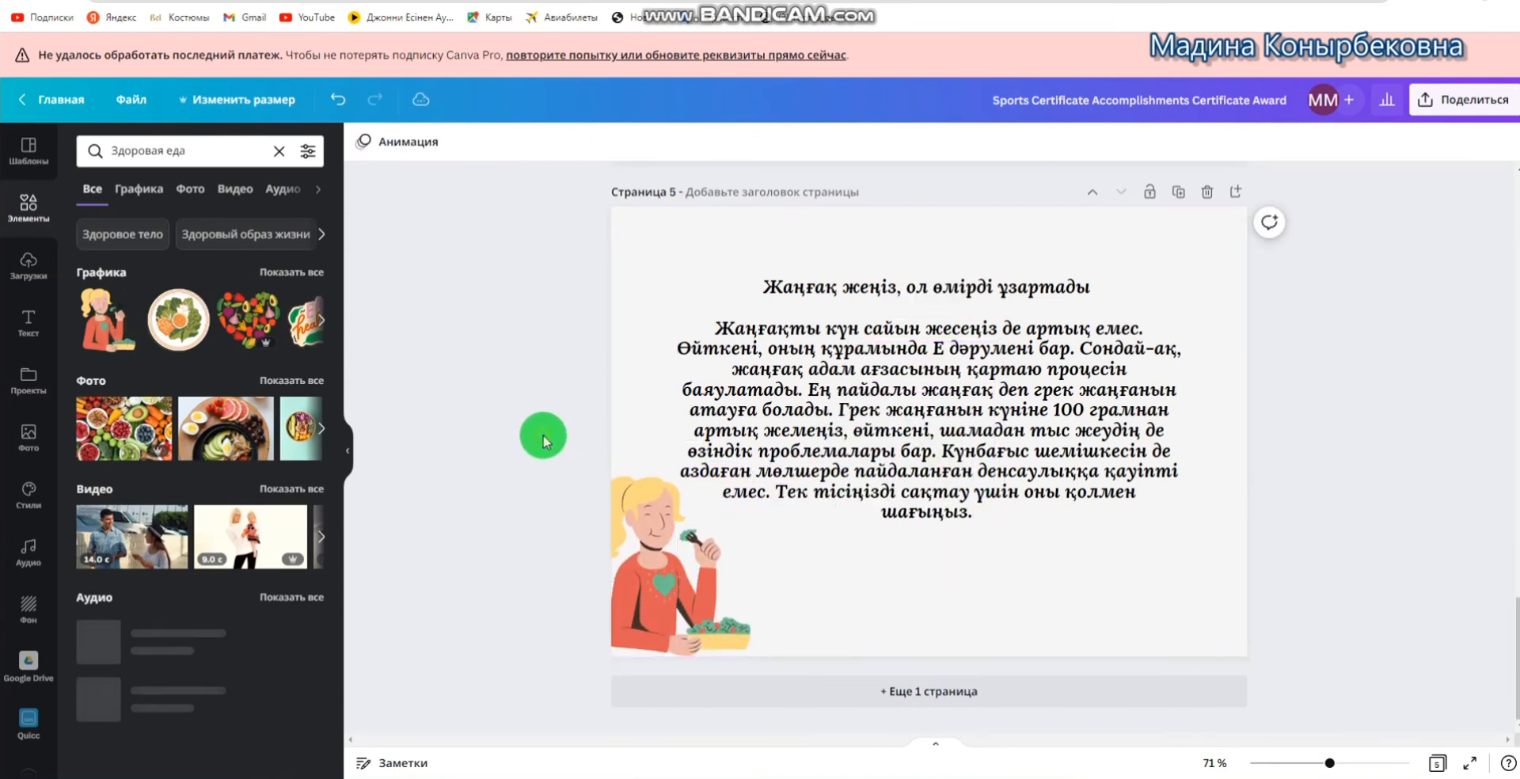
# Copy the "Газ плиталарынан бас тартыңыз" heading and paragraph from Word and paste them onto a new sixth page
pyautogui.hotkey('alt', 'Tab')
pyautogui.click(608, 557)
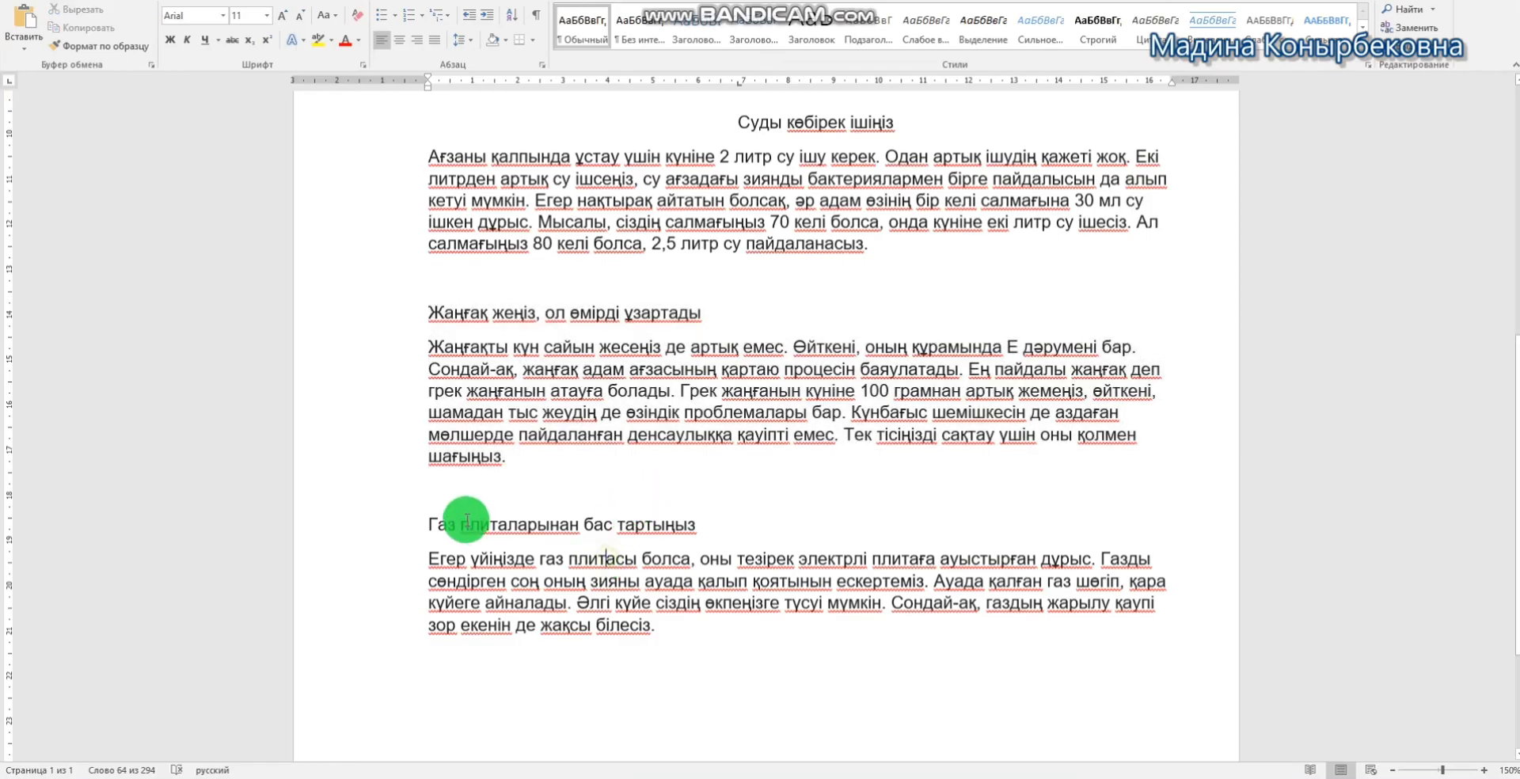
pyautogui.moveTo(424, 527); pyautogui.dragTo(709, 638)
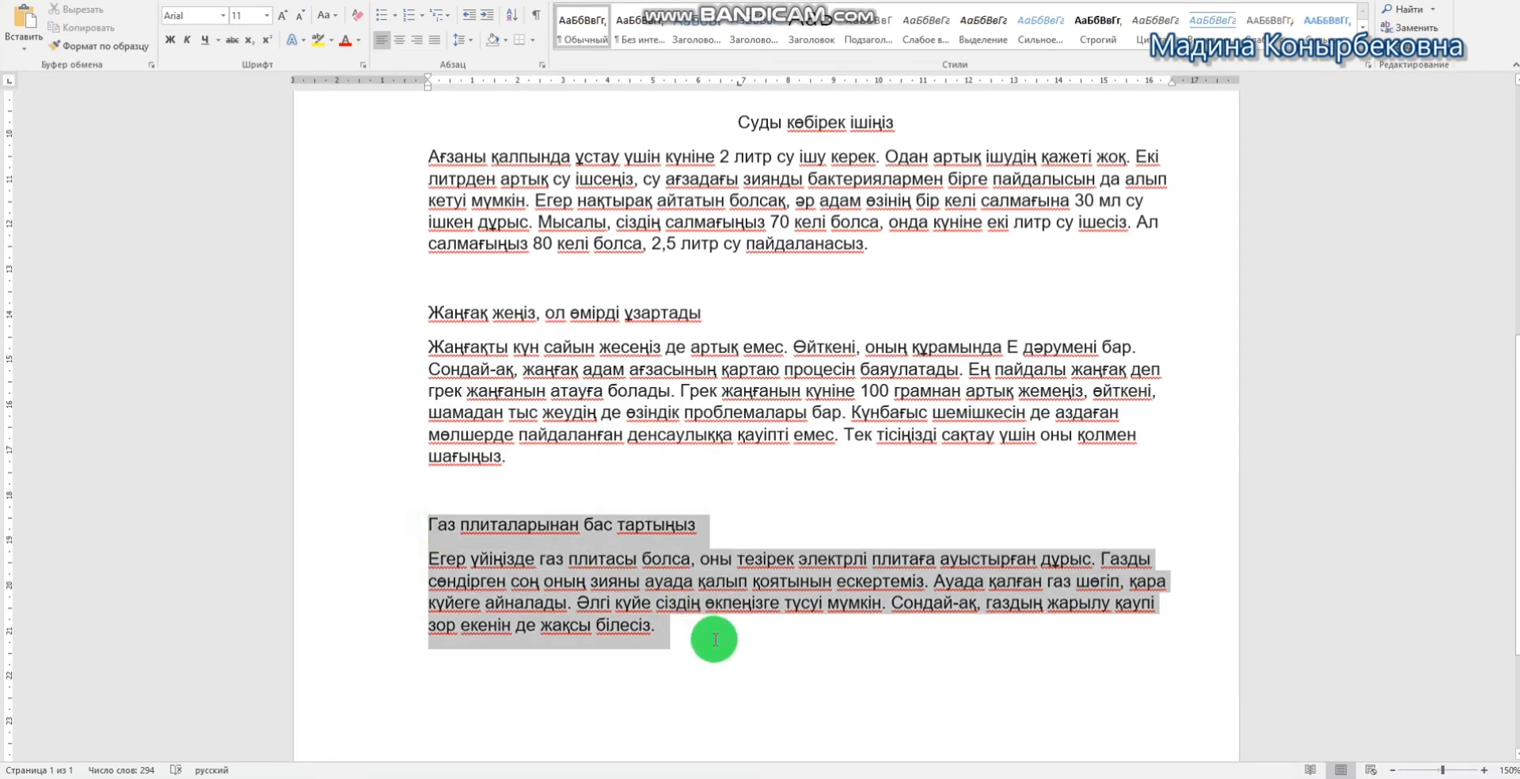
pyautogui.rightClick(678, 587)
pyautogui.click(704, 387)
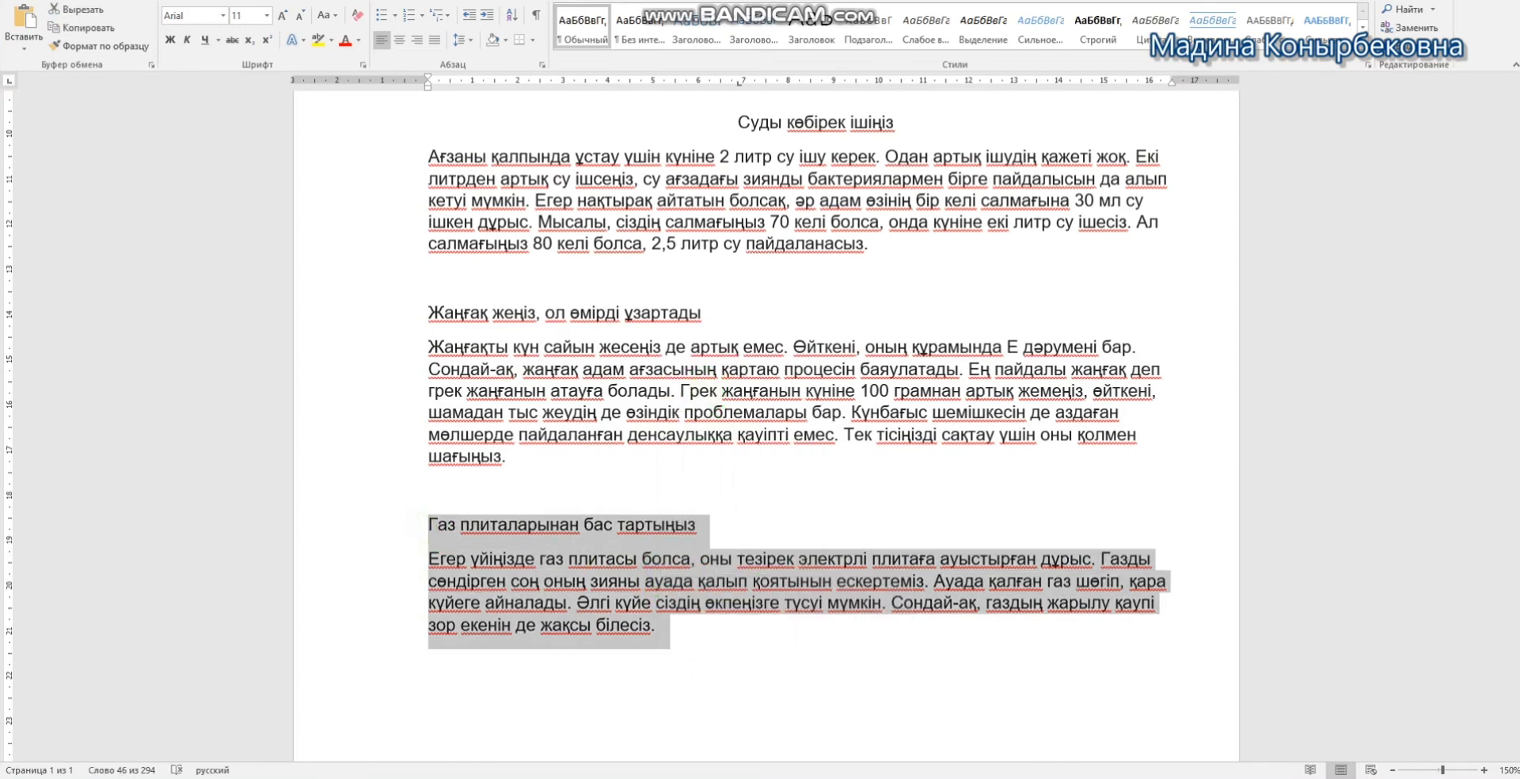
pyautogui.hotkey('alt', 'Tab')
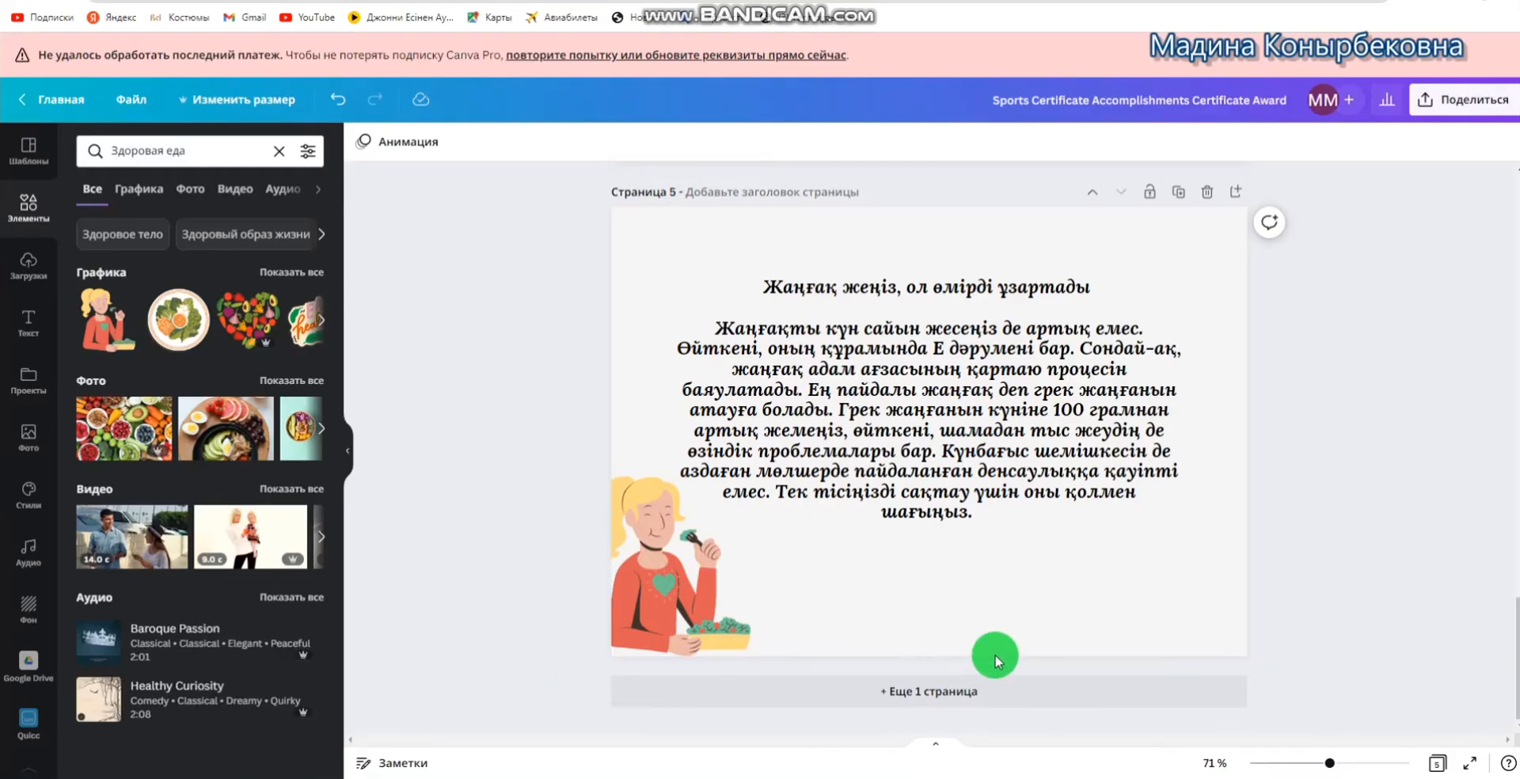
pyautogui.click(1234, 195)
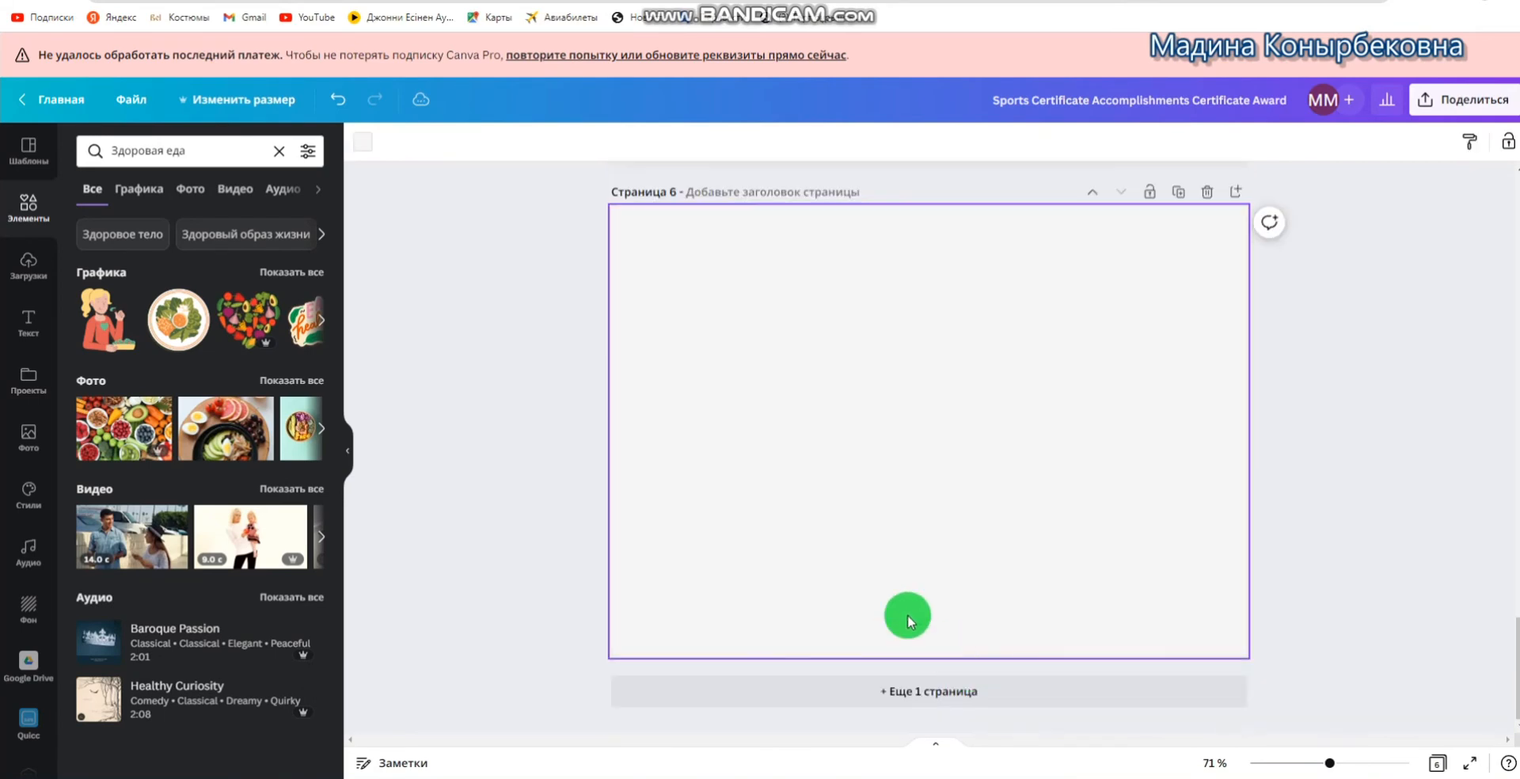
pyautogui.write('Газ плиталарынан бас тартыңыз Егер үйіңізде газ плитасы болса, оны тезірек электрлі плитаға ауыстырған дұрыс. Газды сөндірген соң оның зияны ауада қалып қоятынын ескертеміз. Ауада қалған газ шөгіп, қара күйеге айналады. Өлі күйе сіздің өкпеңізге түсуі мүмкін. Сондай-ақ, газдың жарылу қаупі зор екенін де жақсы біліңіз.')
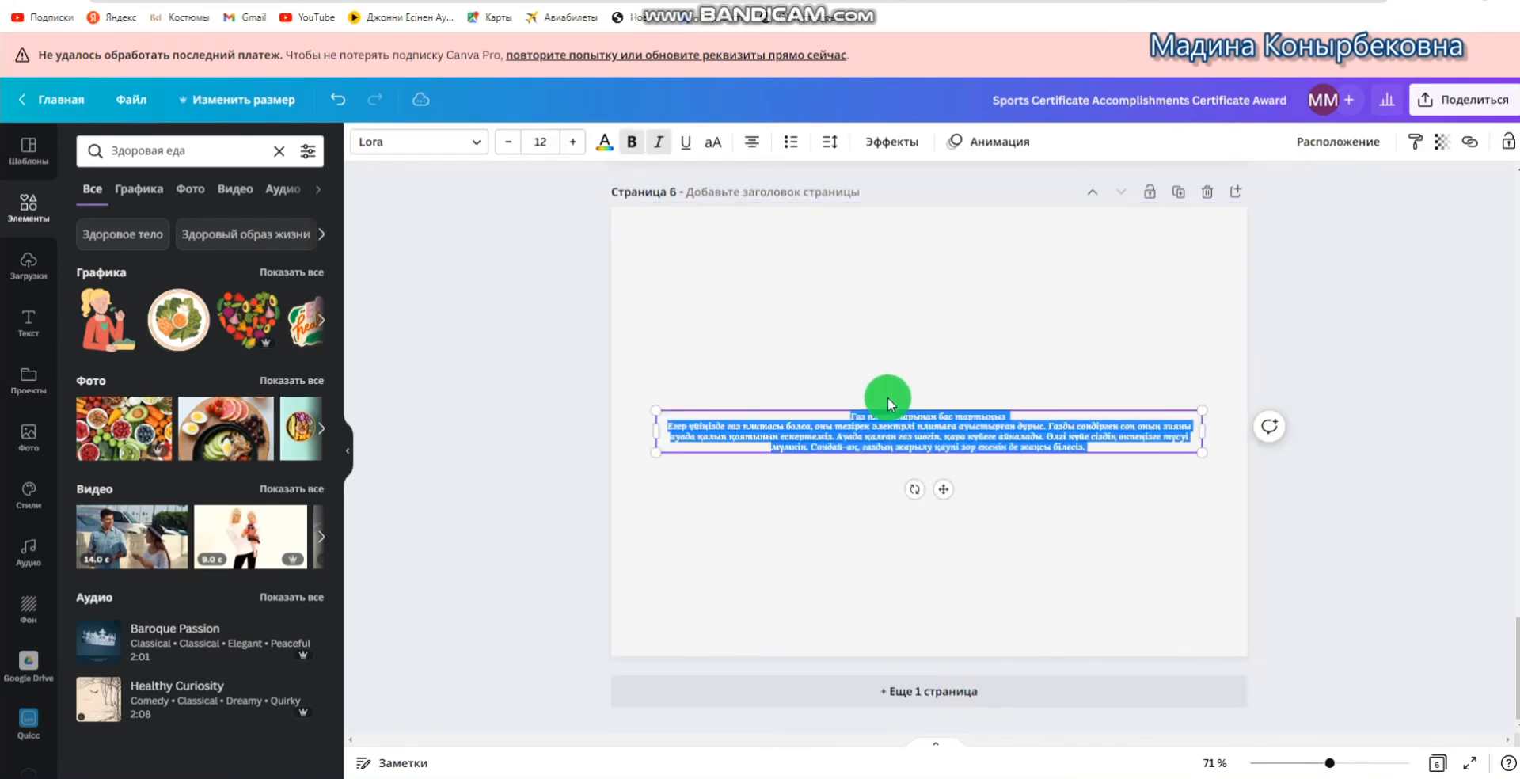
# Set the sixth page's text size to 25 and narrow its text box
pyautogui.click(541, 143)
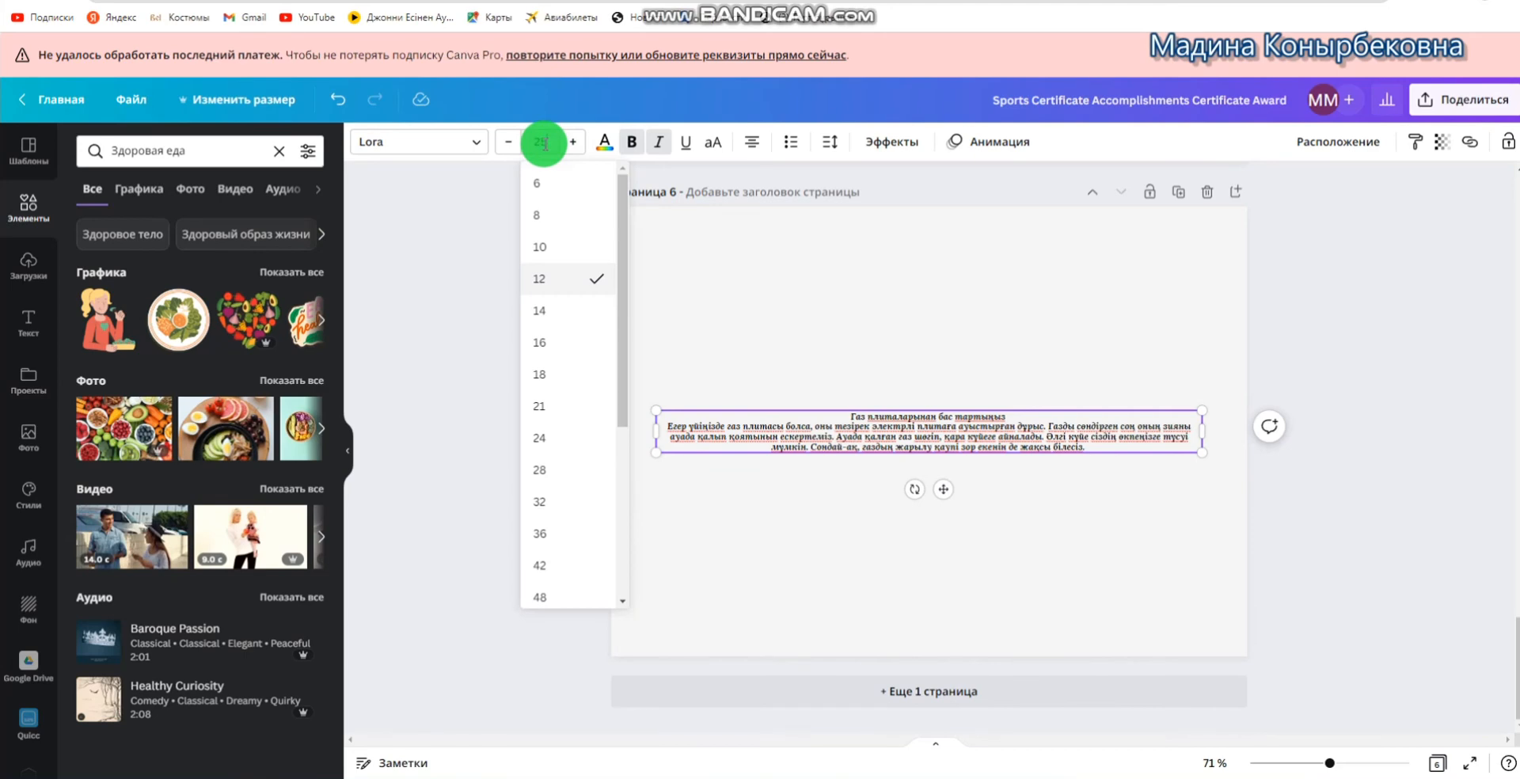
pyautogui.write('25')
pyautogui.press('Return')
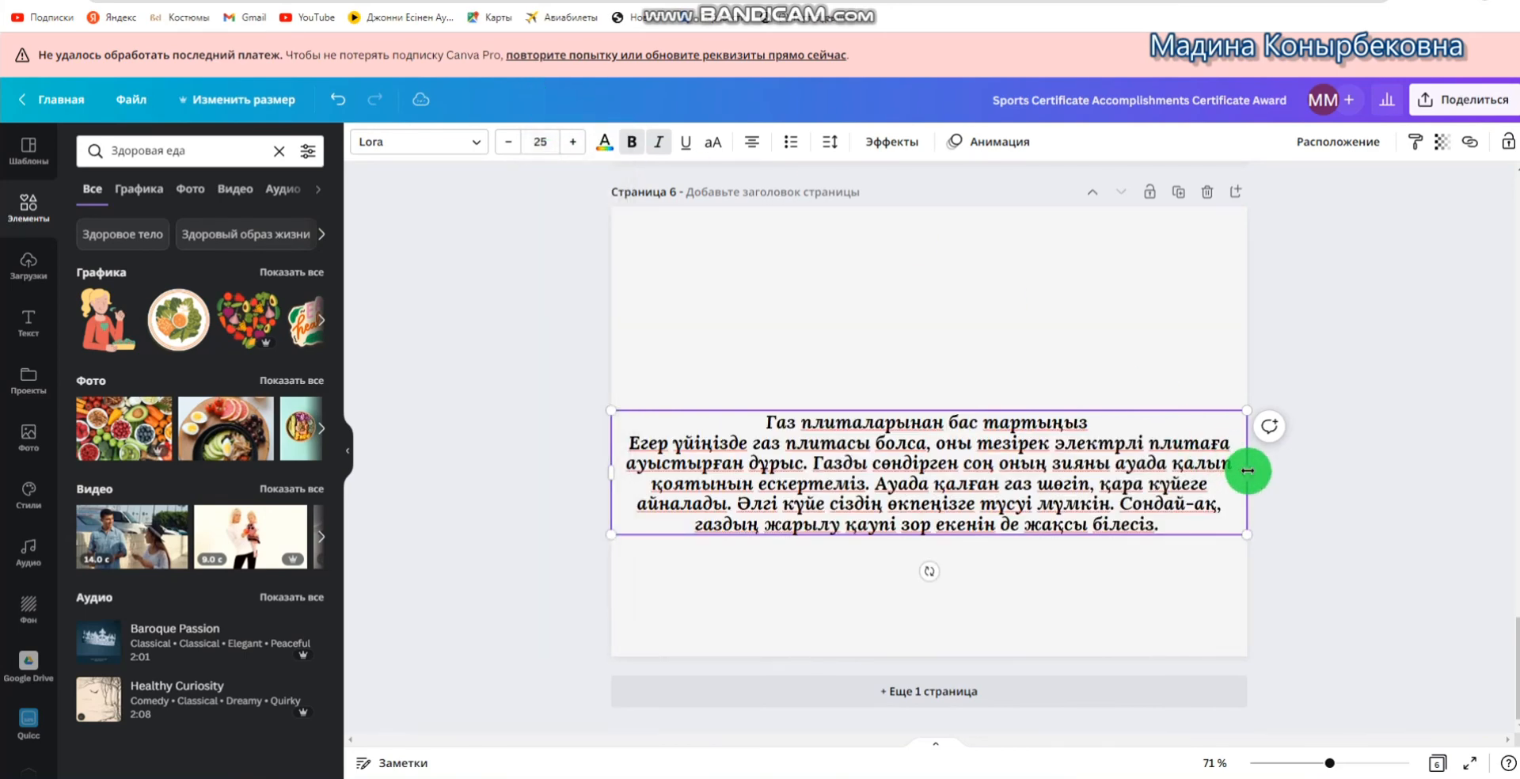
pyautogui.moveTo(1246, 473); pyautogui.dragTo(1082, 479)
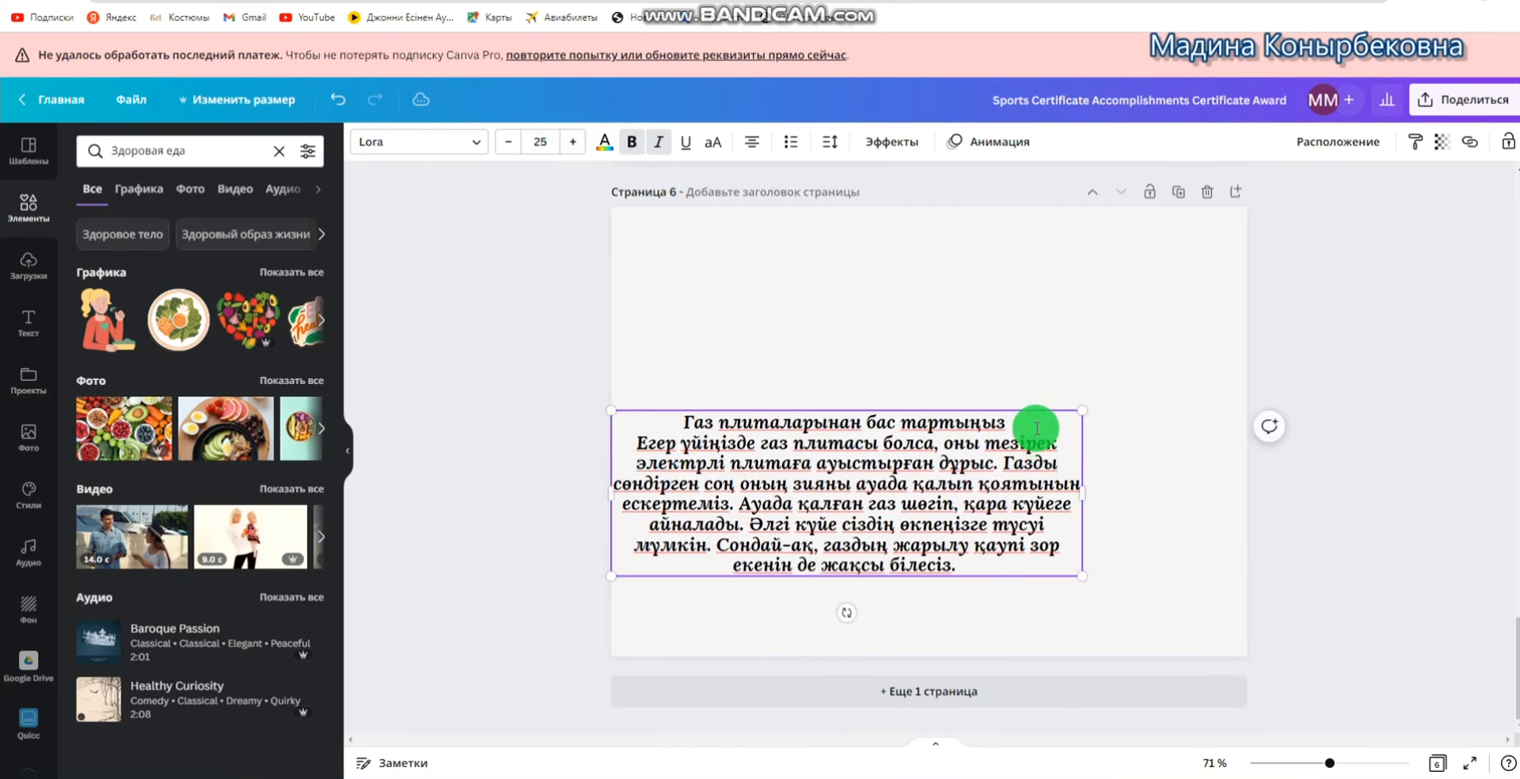
# Insert a blank line below the sixth page's heading and move the text box to the upper middle of the page
pyautogui.press('Return')
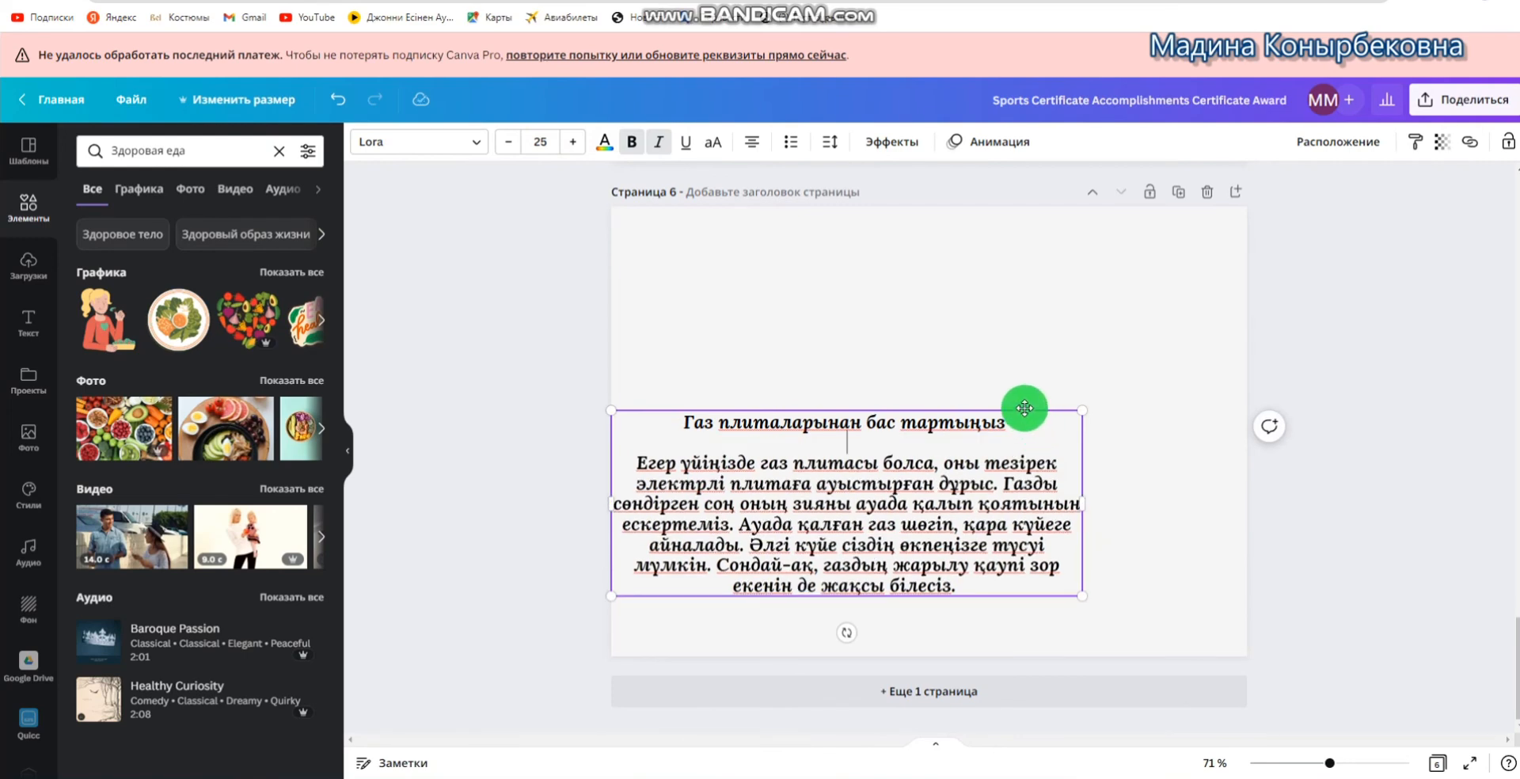
pyautogui.moveTo(1024, 408); pyautogui.dragTo(1119, 257)
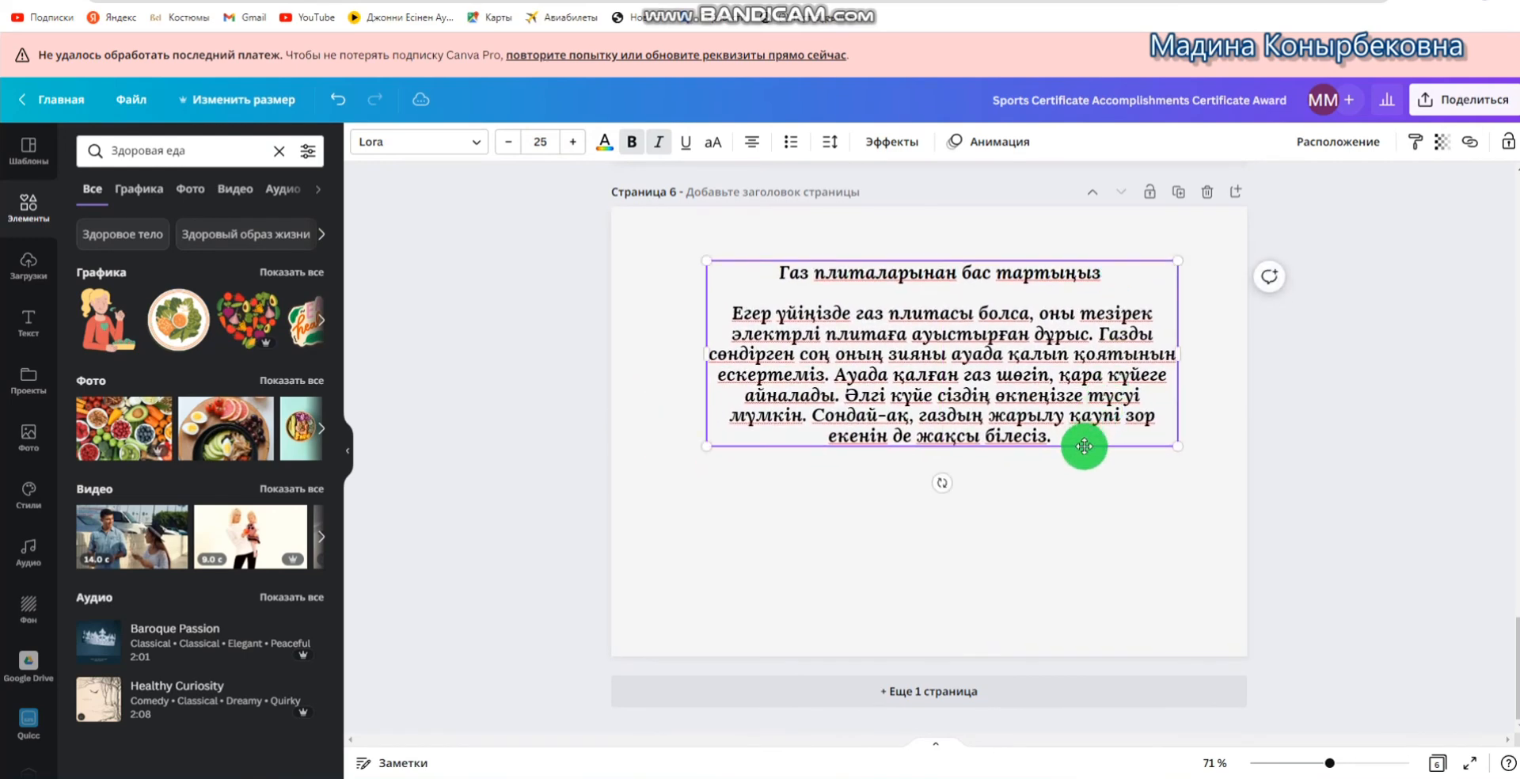
pyautogui.click(1316, 440)
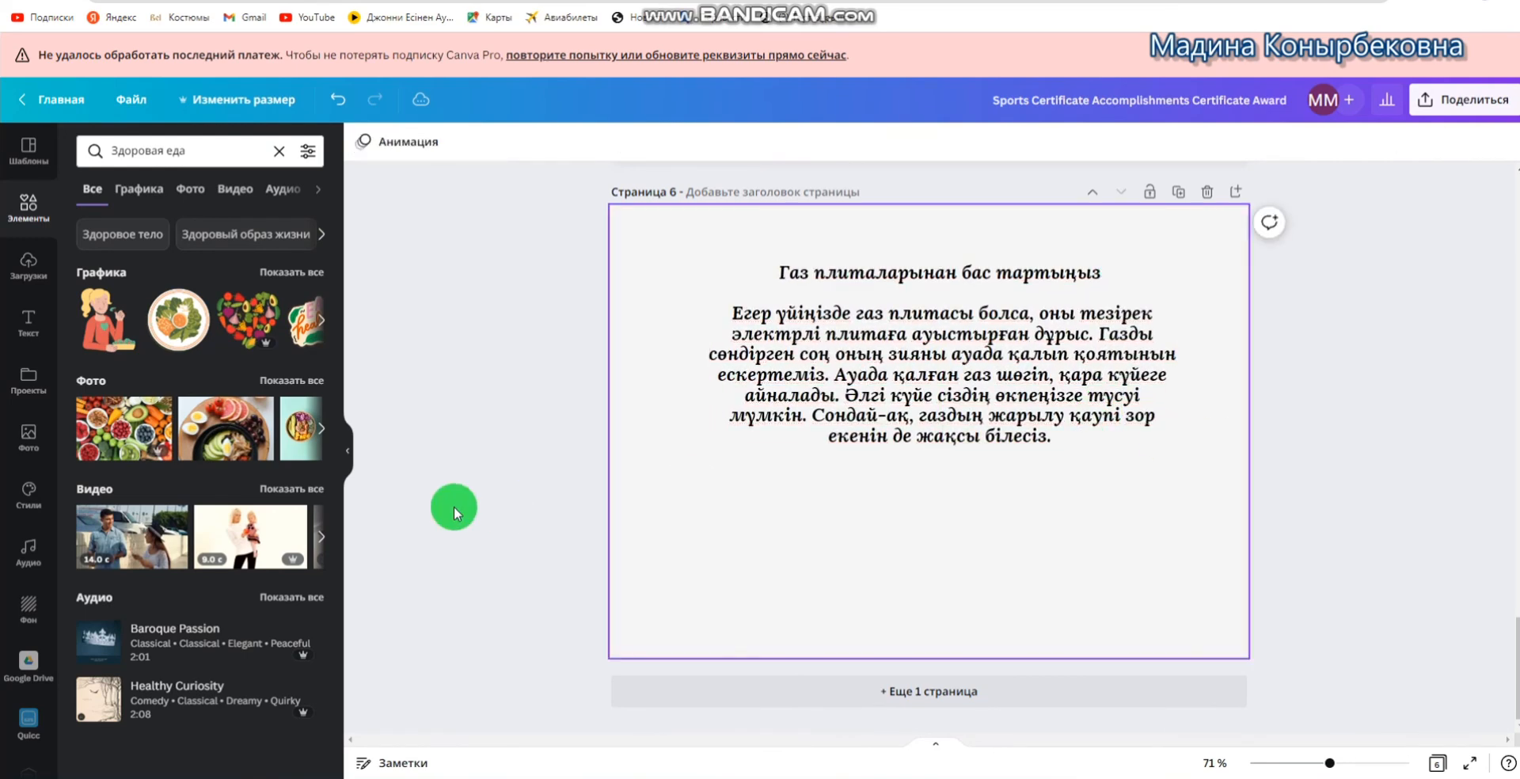
# Insert the heart-shaped vegetable graphic below the text in the lower-left area of the sixth page
pyautogui.click(264, 322)
pyautogui.moveTo(872, 477); pyautogui.dragTo(694, 588)
pyautogui.click(1322, 522)
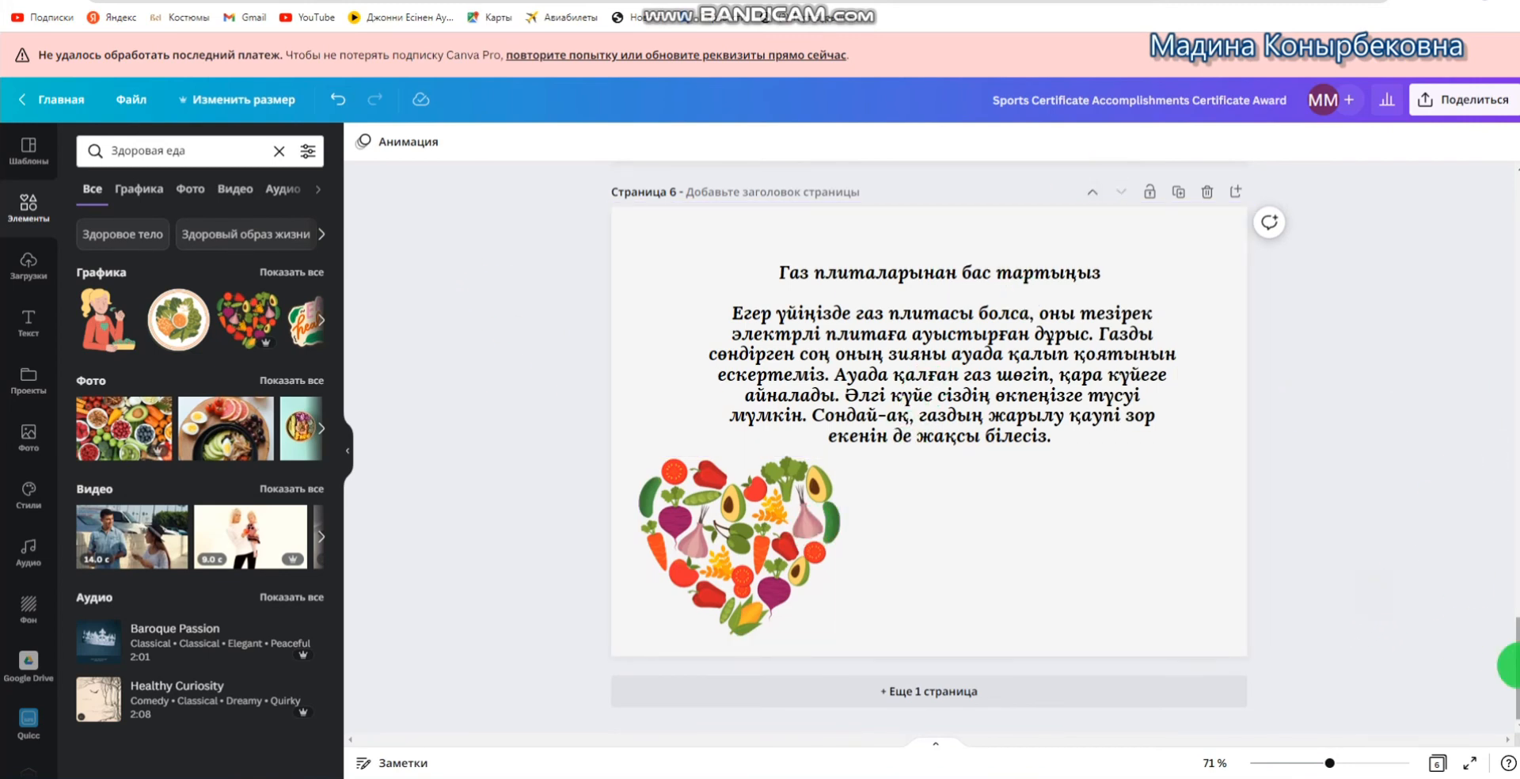
# Open the design's download settings and set the file type to print PDF (PDF-файл для печати)
pyautogui.moveTo(1512, 666); pyautogui.dragTo(1503, 222)
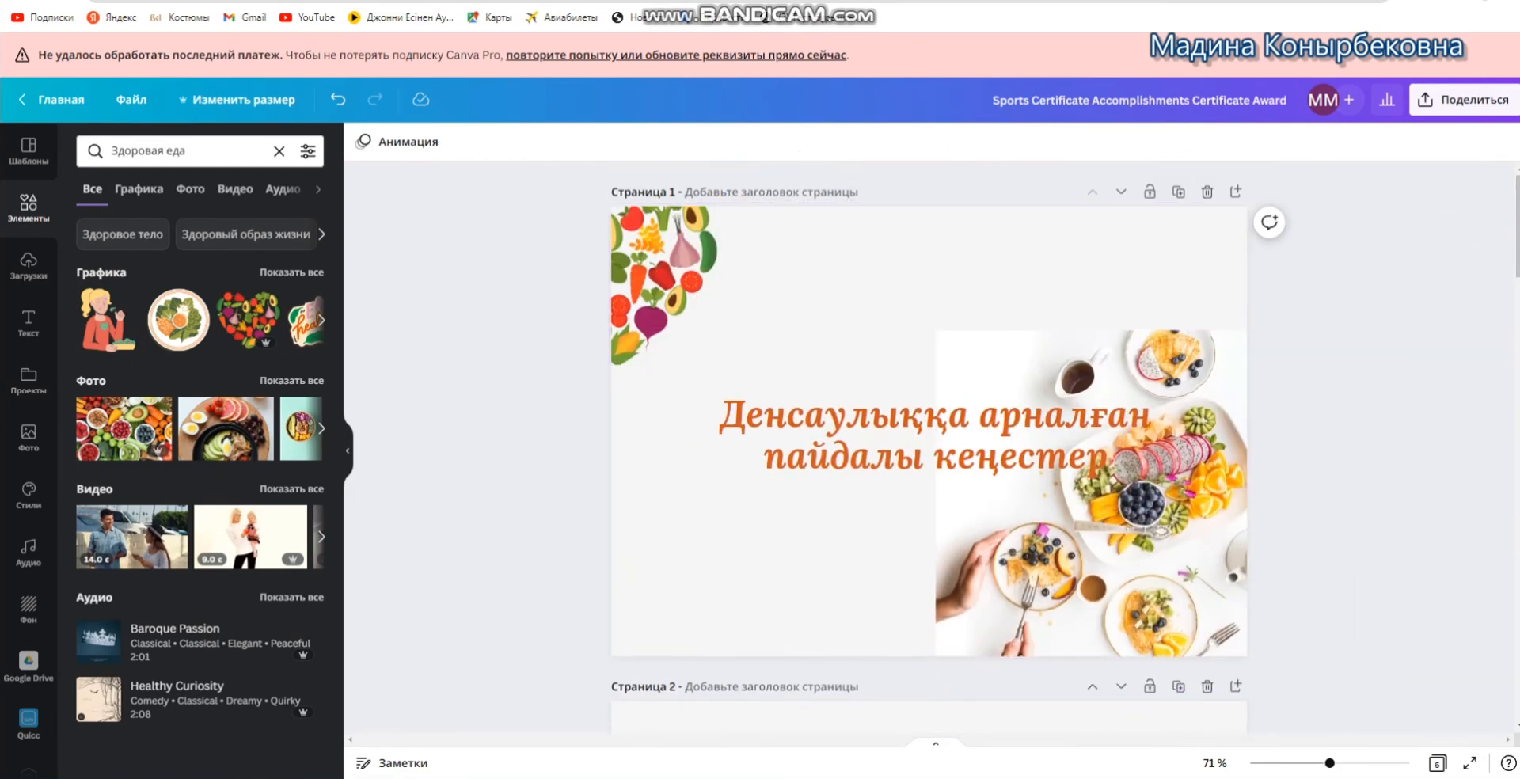
pyautogui.moveTo(1483, 256); pyautogui.dragTo(1476, 200)
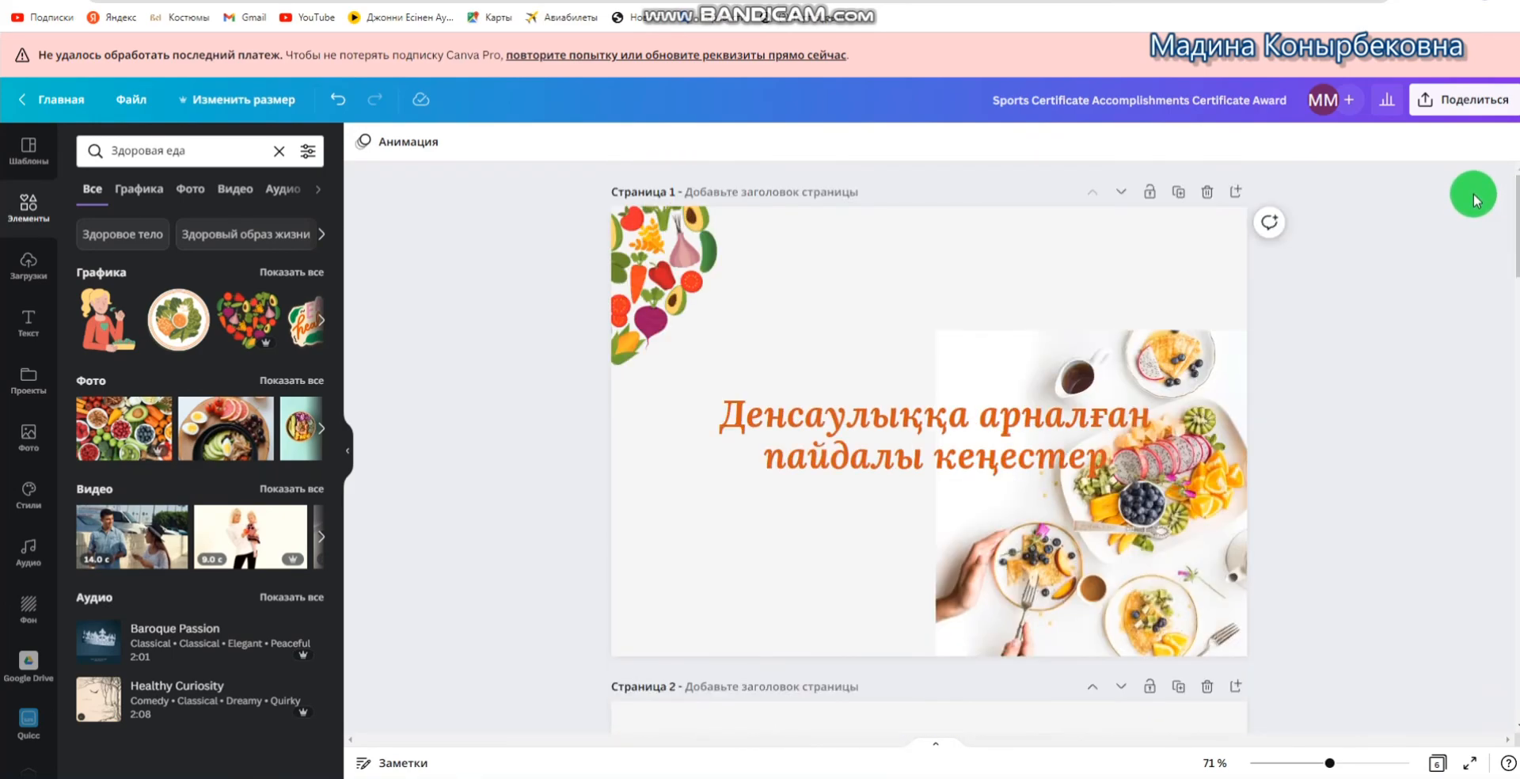
pyautogui.click(1493, 101)
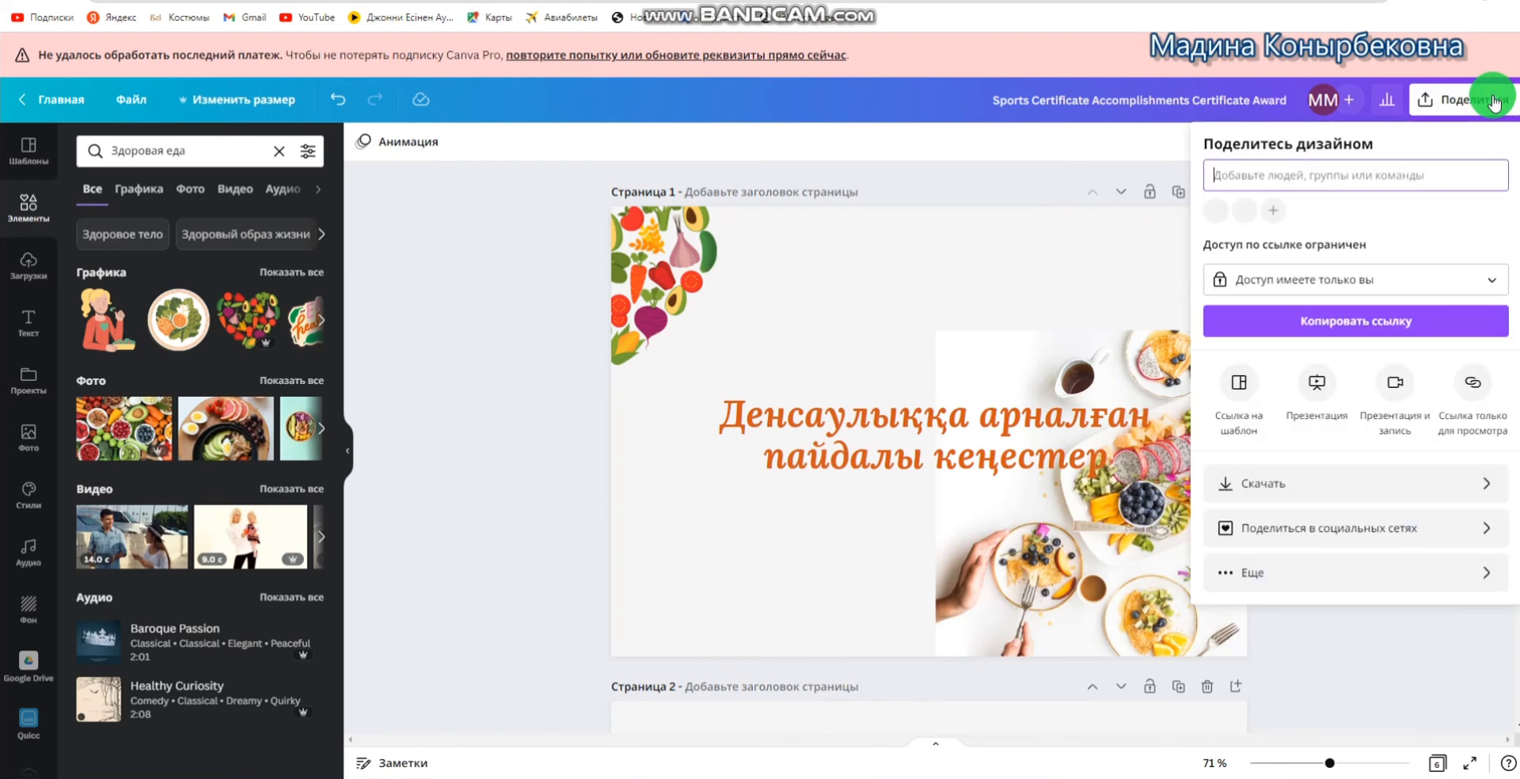
pyautogui.click(1486, 326)
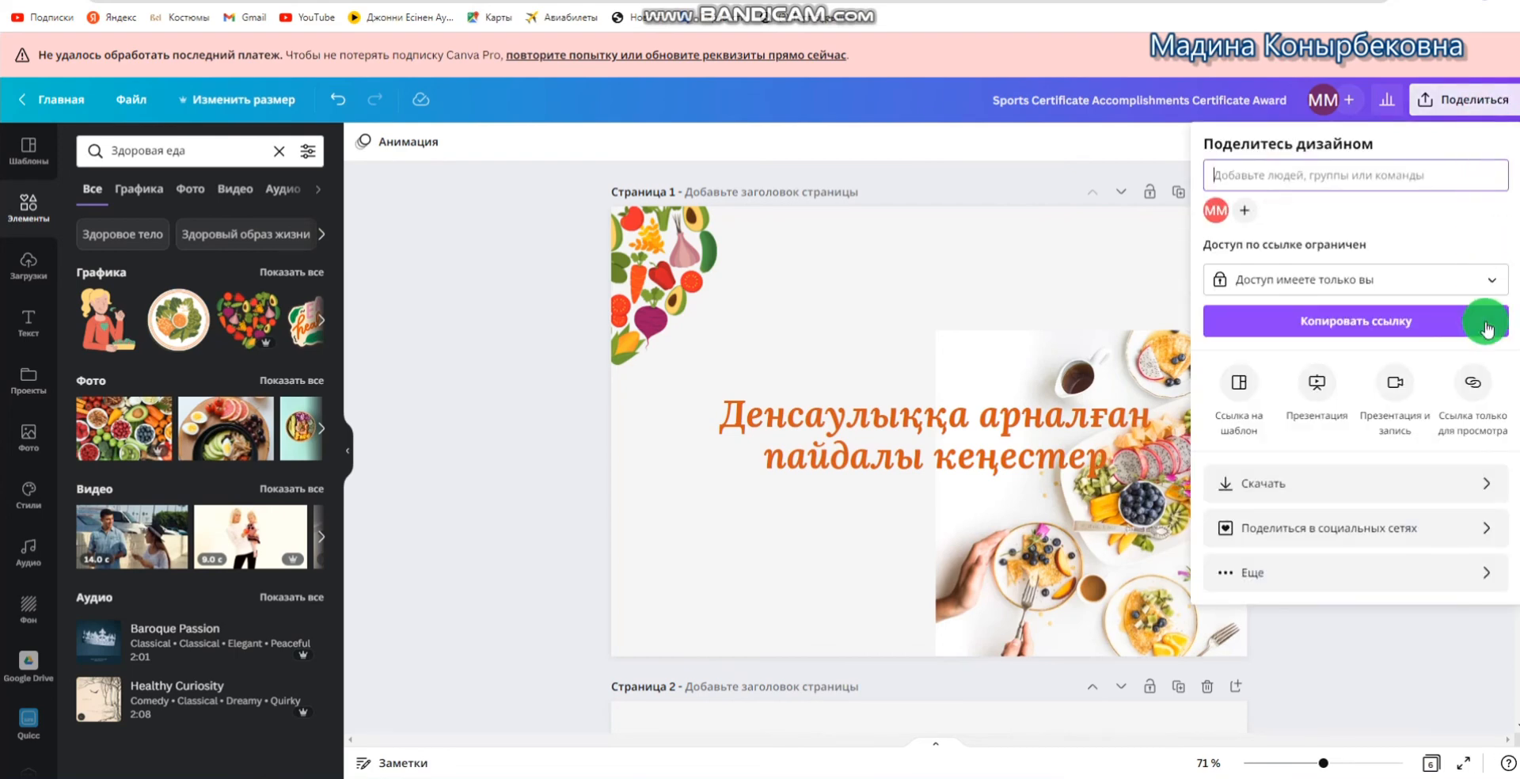
pyautogui.click(1275, 484)
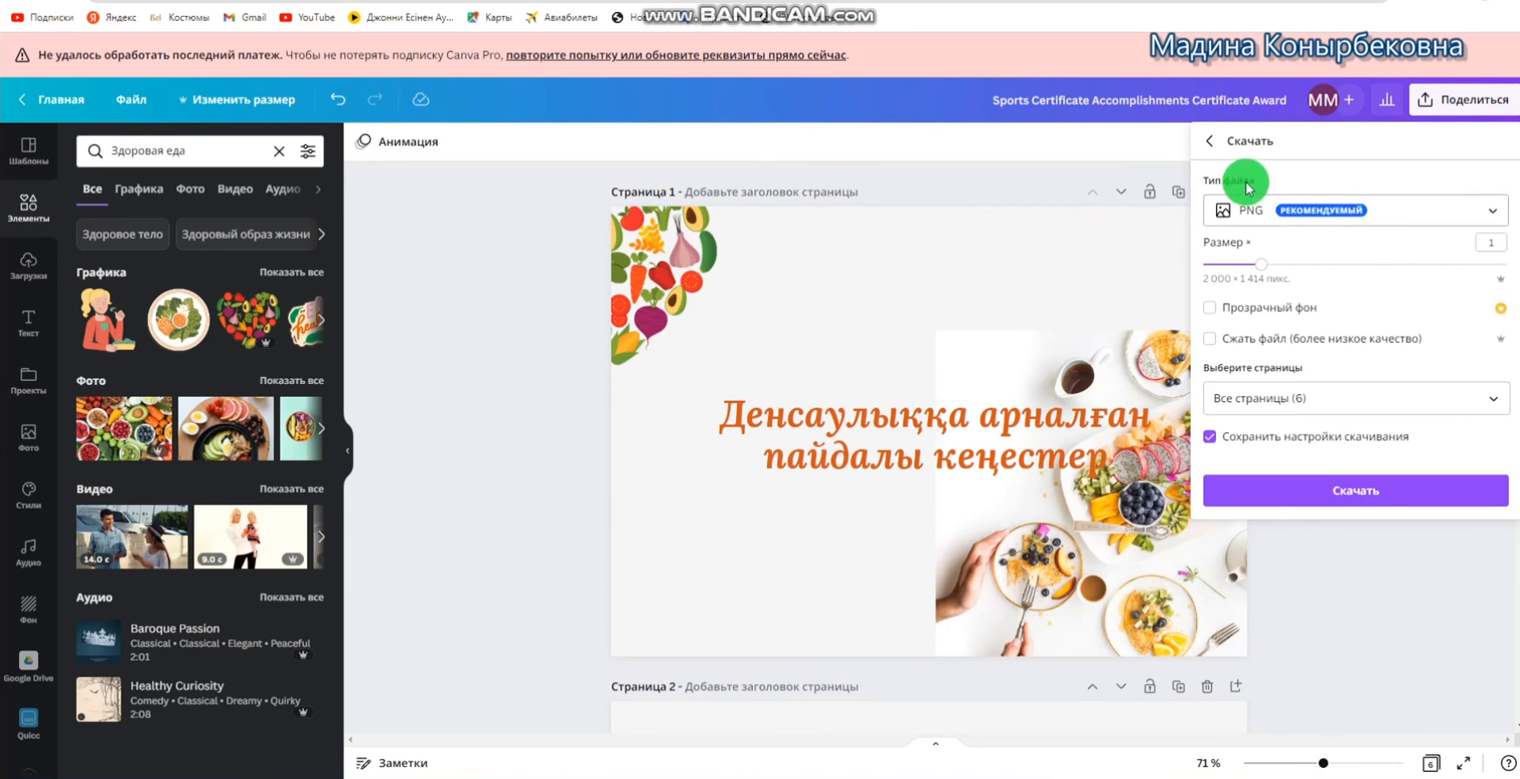
pyautogui.click(1495, 212)
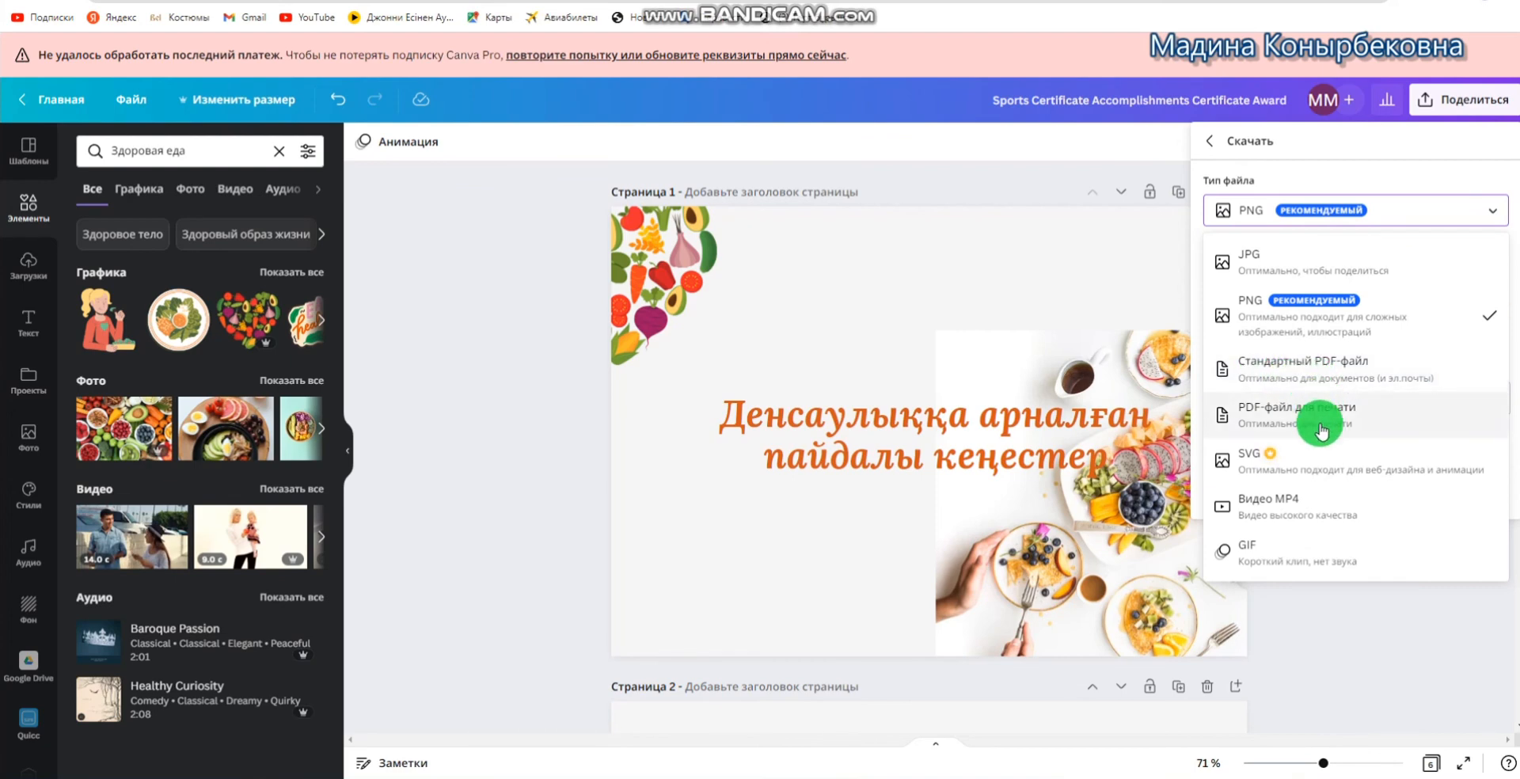
pyautogui.click(1320, 416)
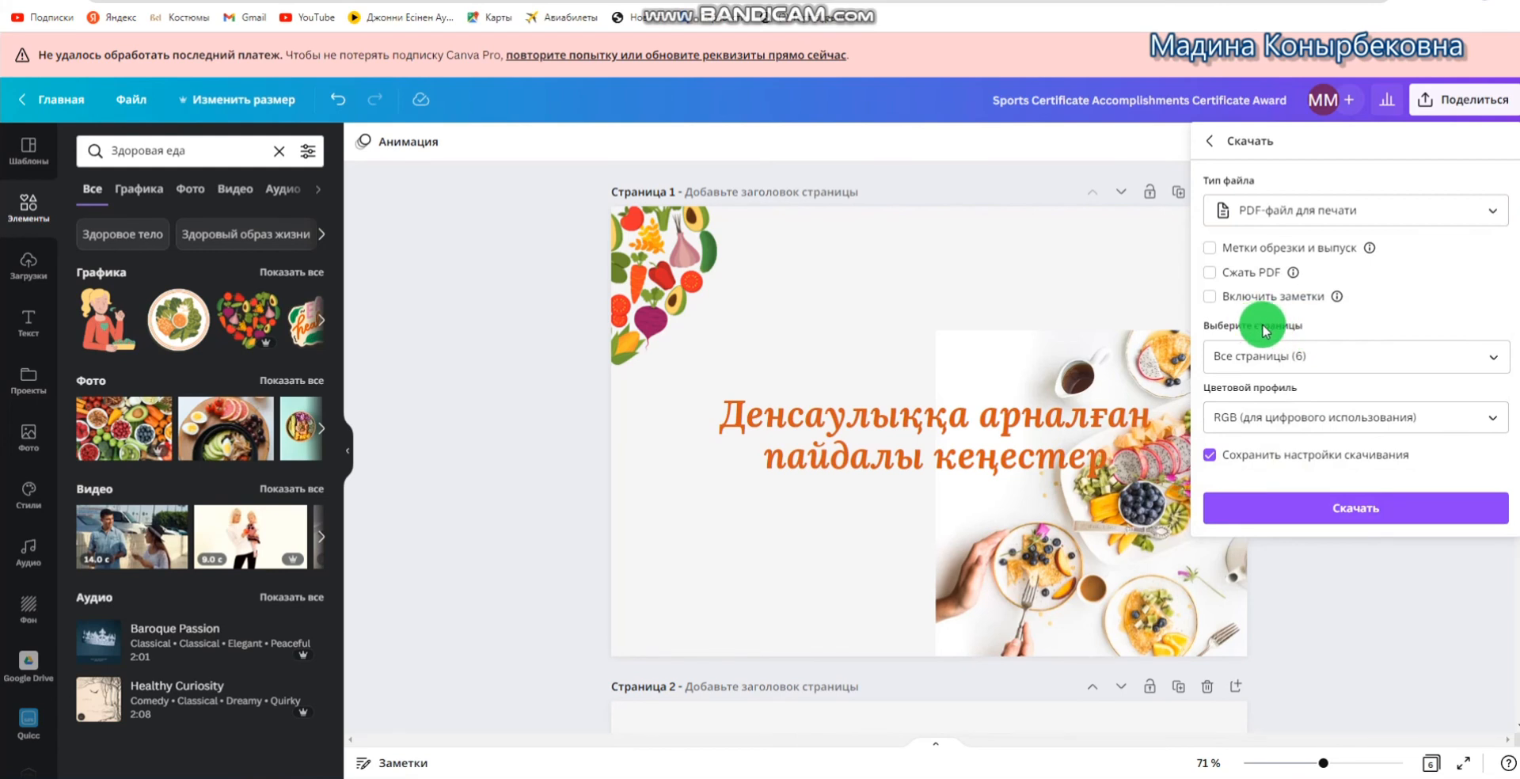
# Confirm all six pages for the export, keeping page 6 included, and download the print PDF
pyautogui.click(1496, 365)
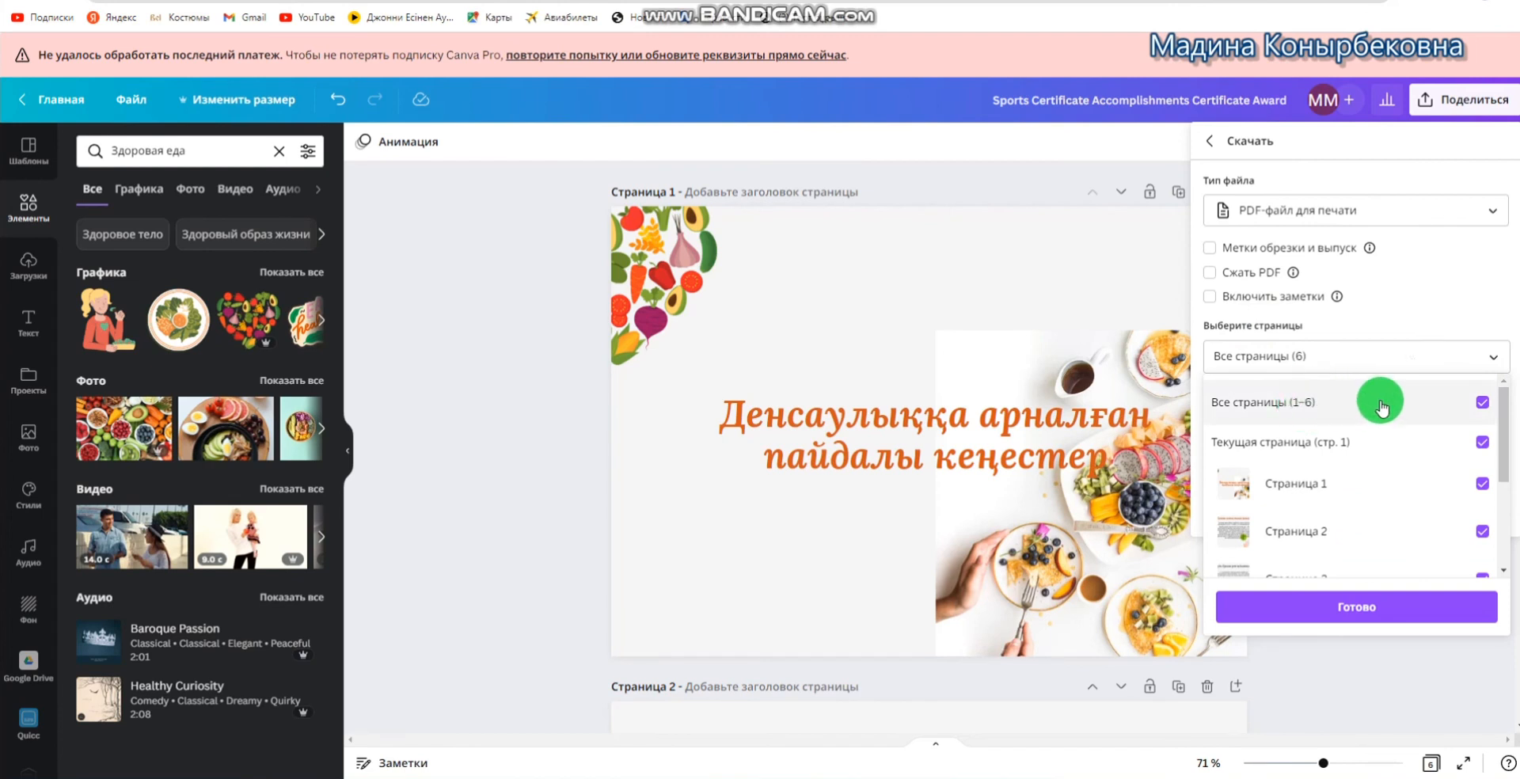
pyautogui.moveTo(1502, 431); pyautogui.dragTo(1508, 514)
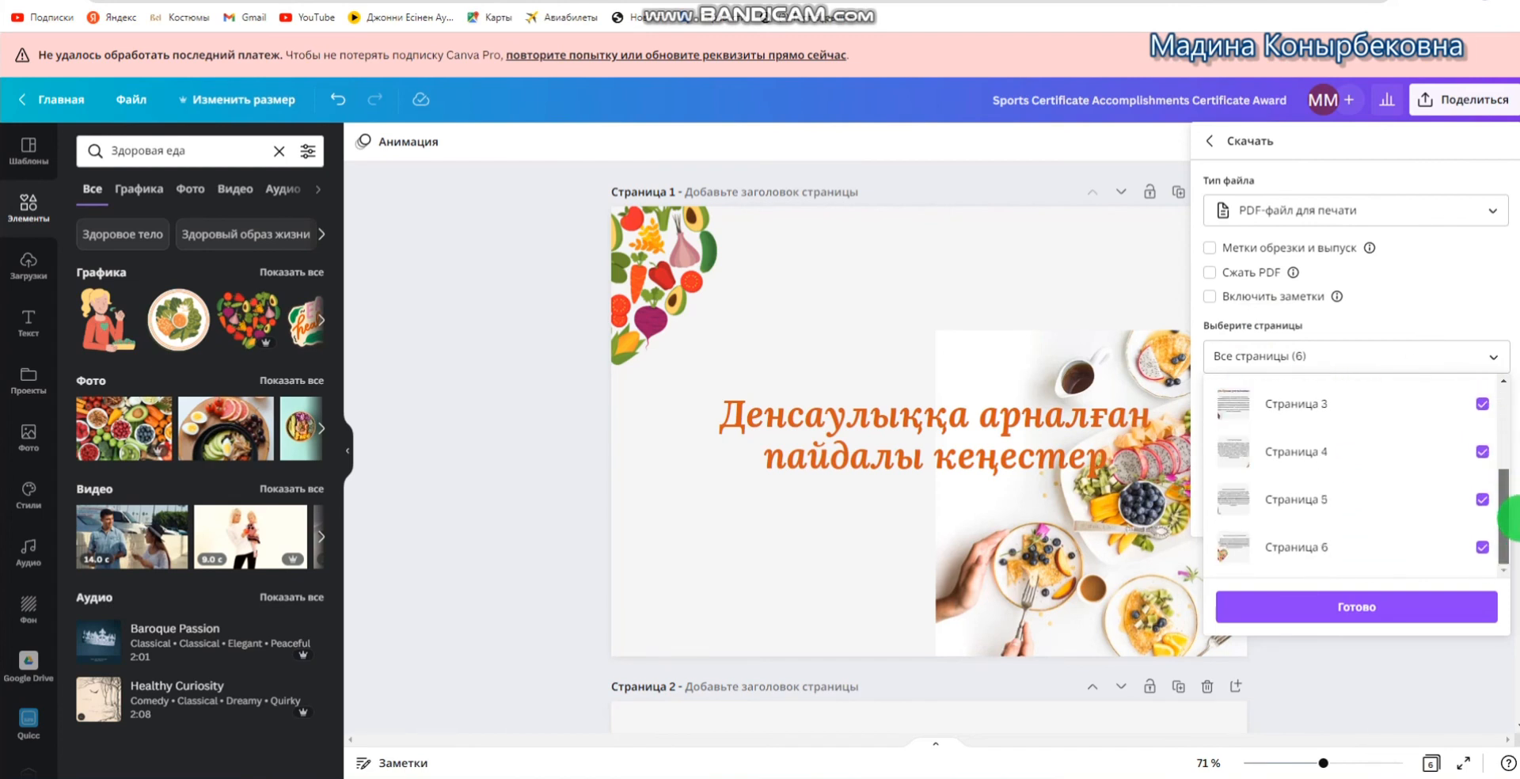
pyautogui.click(1483, 549)
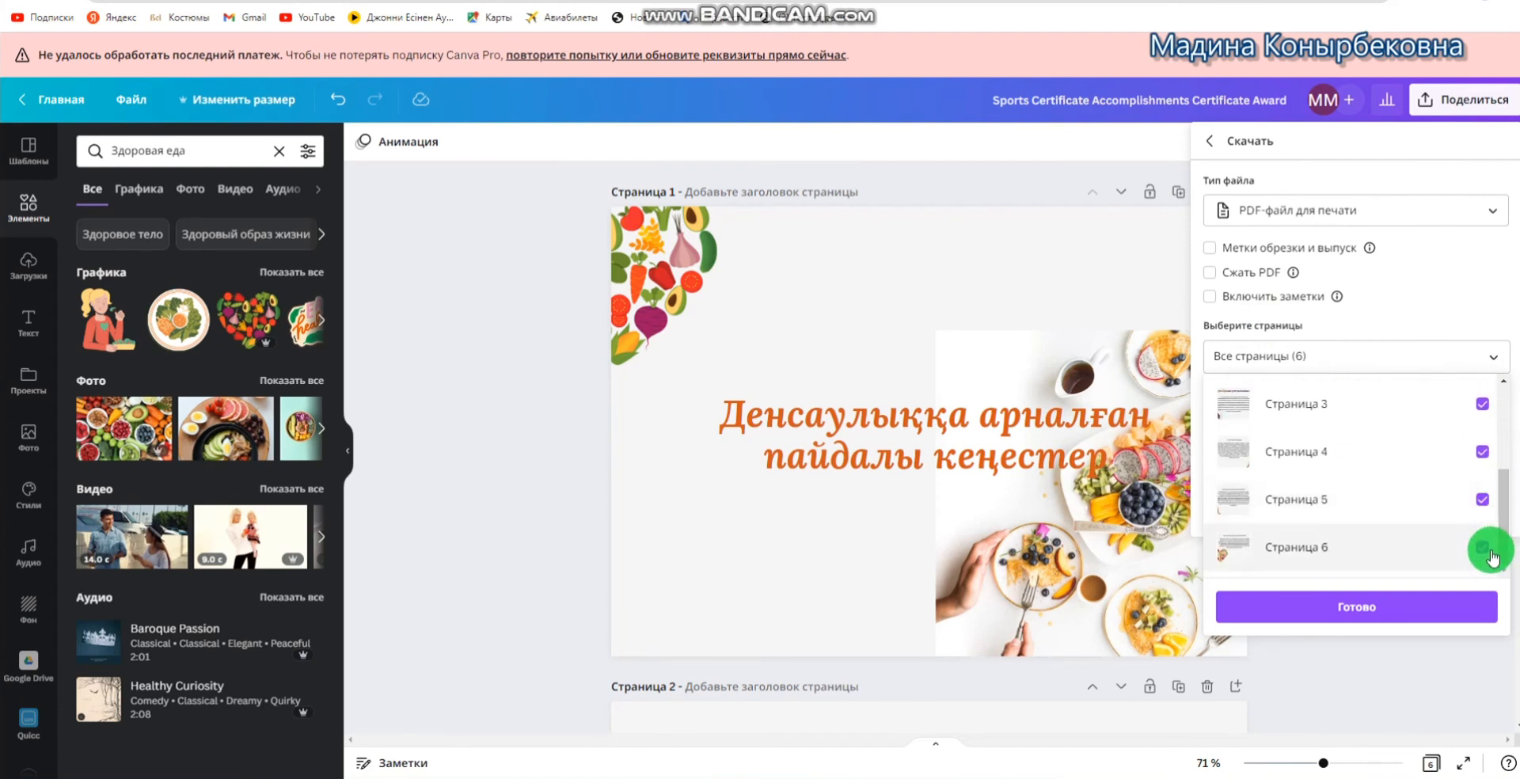
pyautogui.moveTo(1505, 540)
pyautogui.mouseDown()
pyautogui.moveTo(1503, 466)
pyautogui.moveTo(1508, 555)
pyautogui.mouseUp()
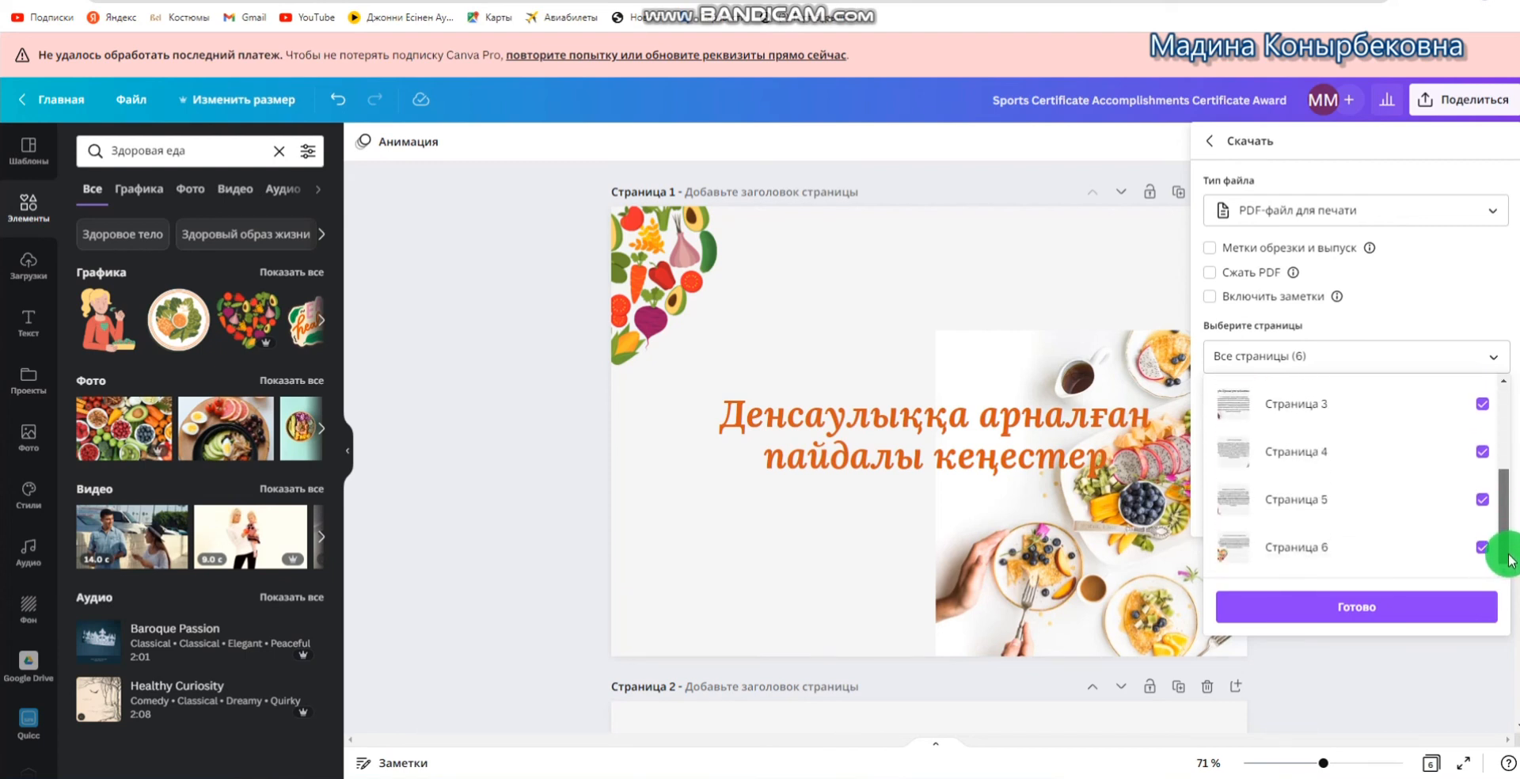
pyautogui.click(1398, 615)
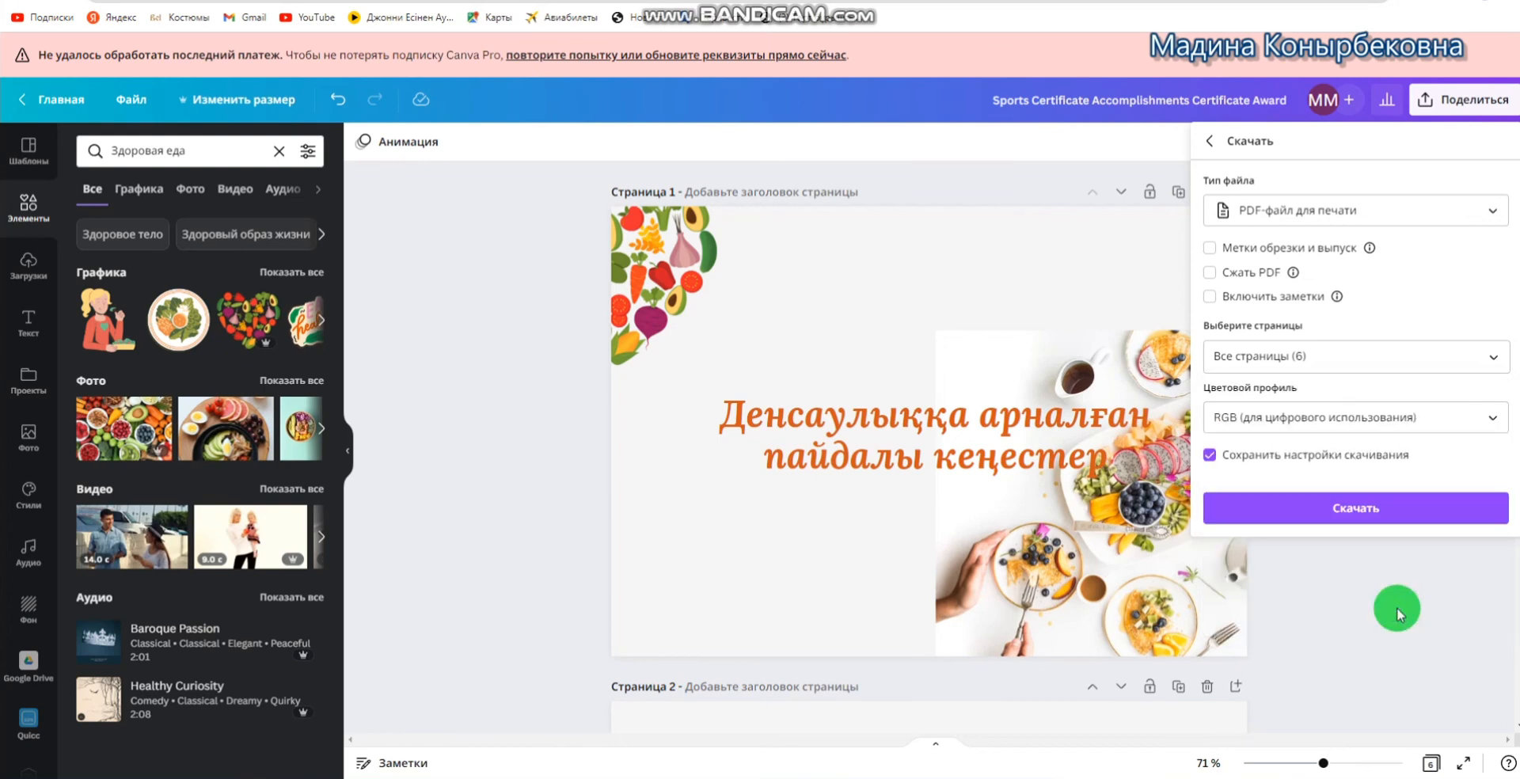
pyautogui.click(1306, 514)
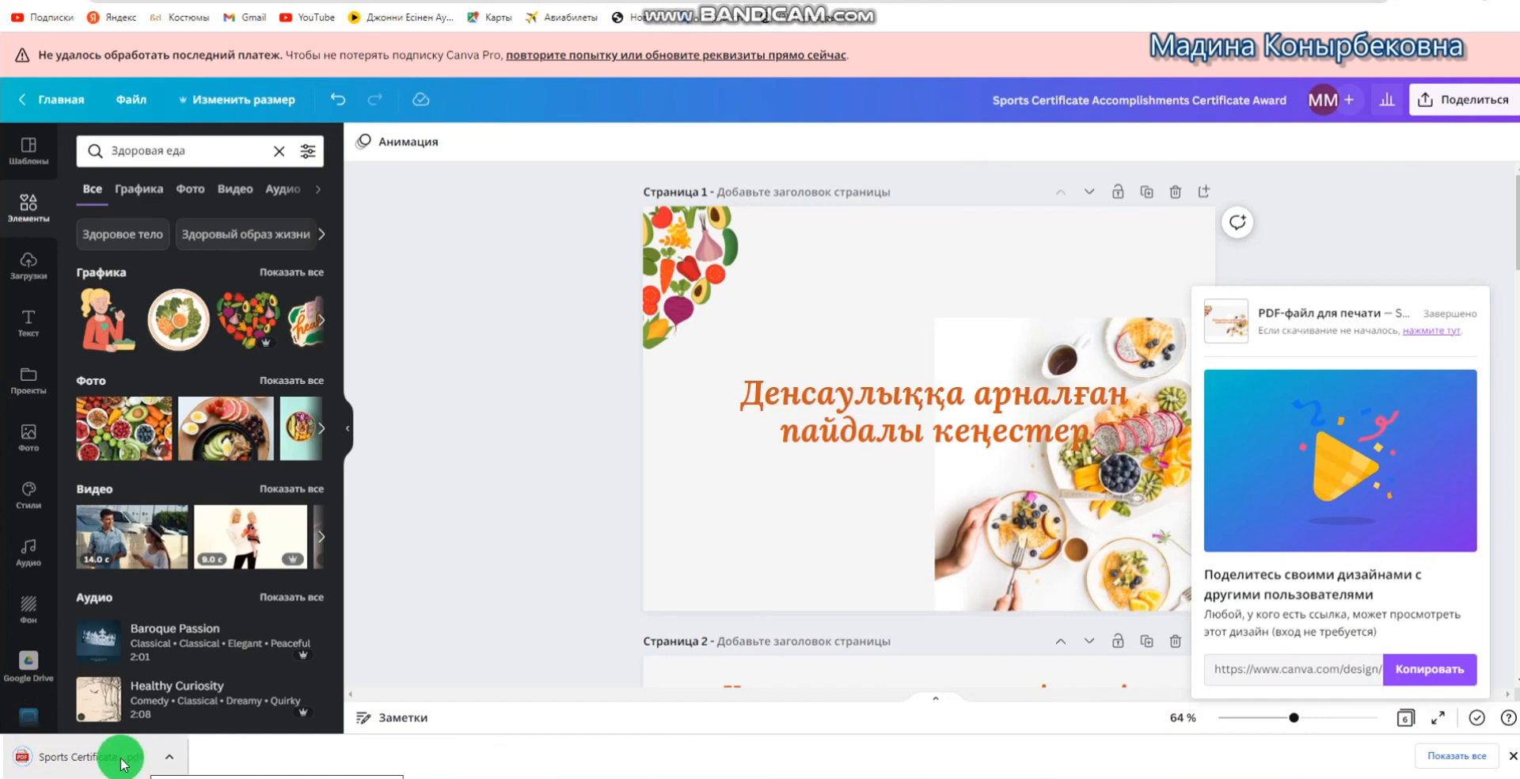
# Open the downloaded Sports Certificate PDF and review its pages from the cover through page 6
pyautogui.click(79, 765)
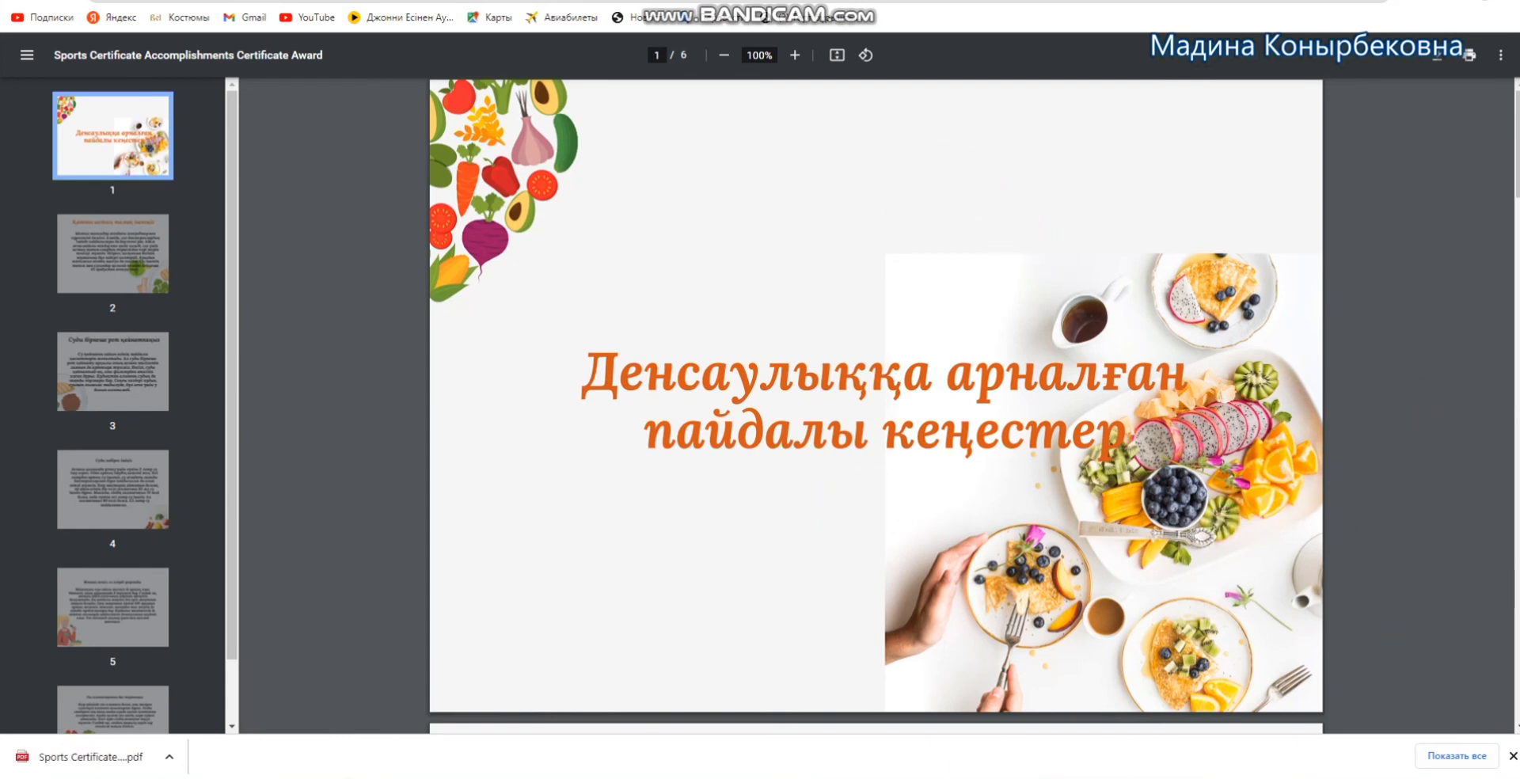
pyautogui.scroll(-10, 1506, 151)
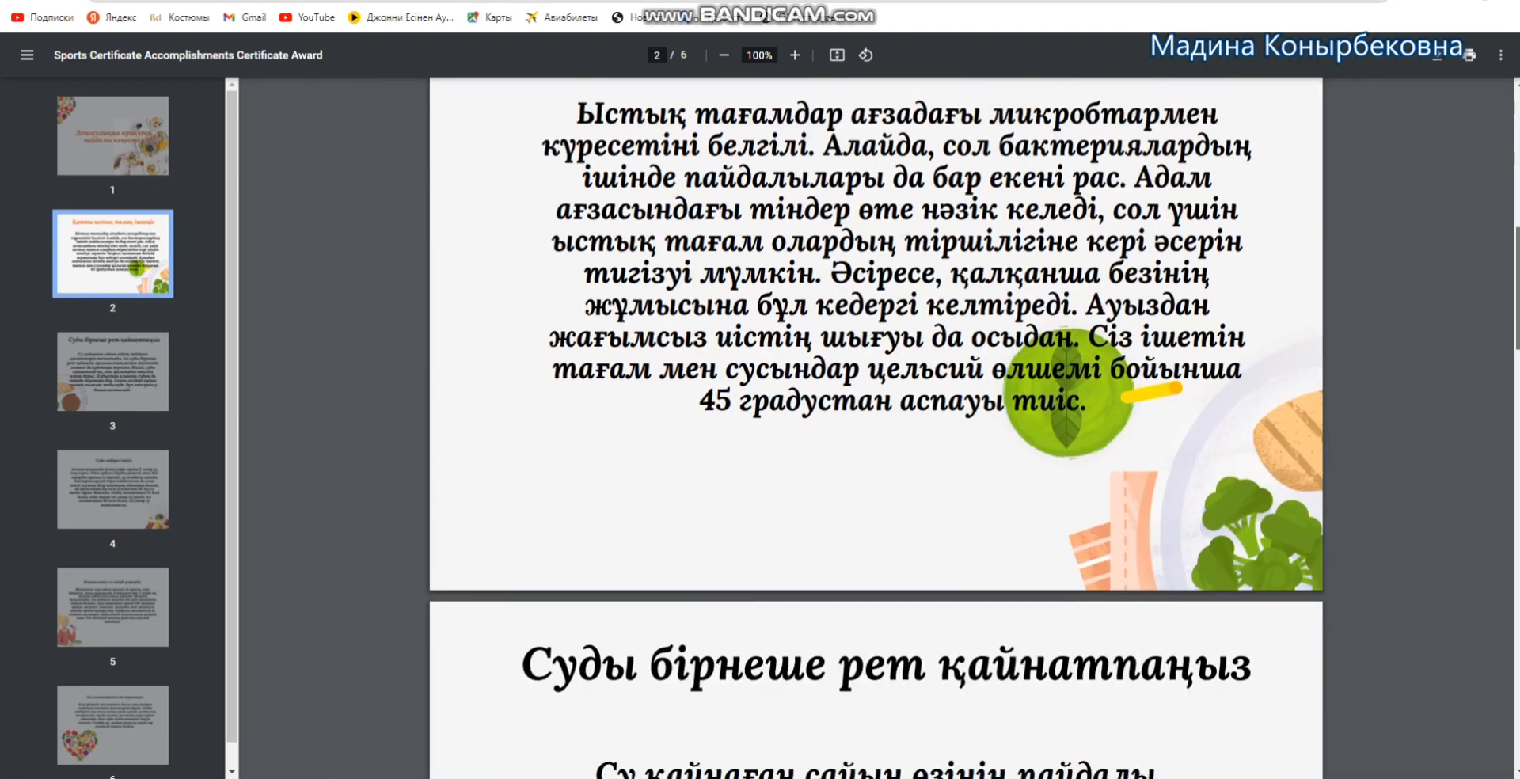
pyautogui.scroll(-15, 1504, 475)
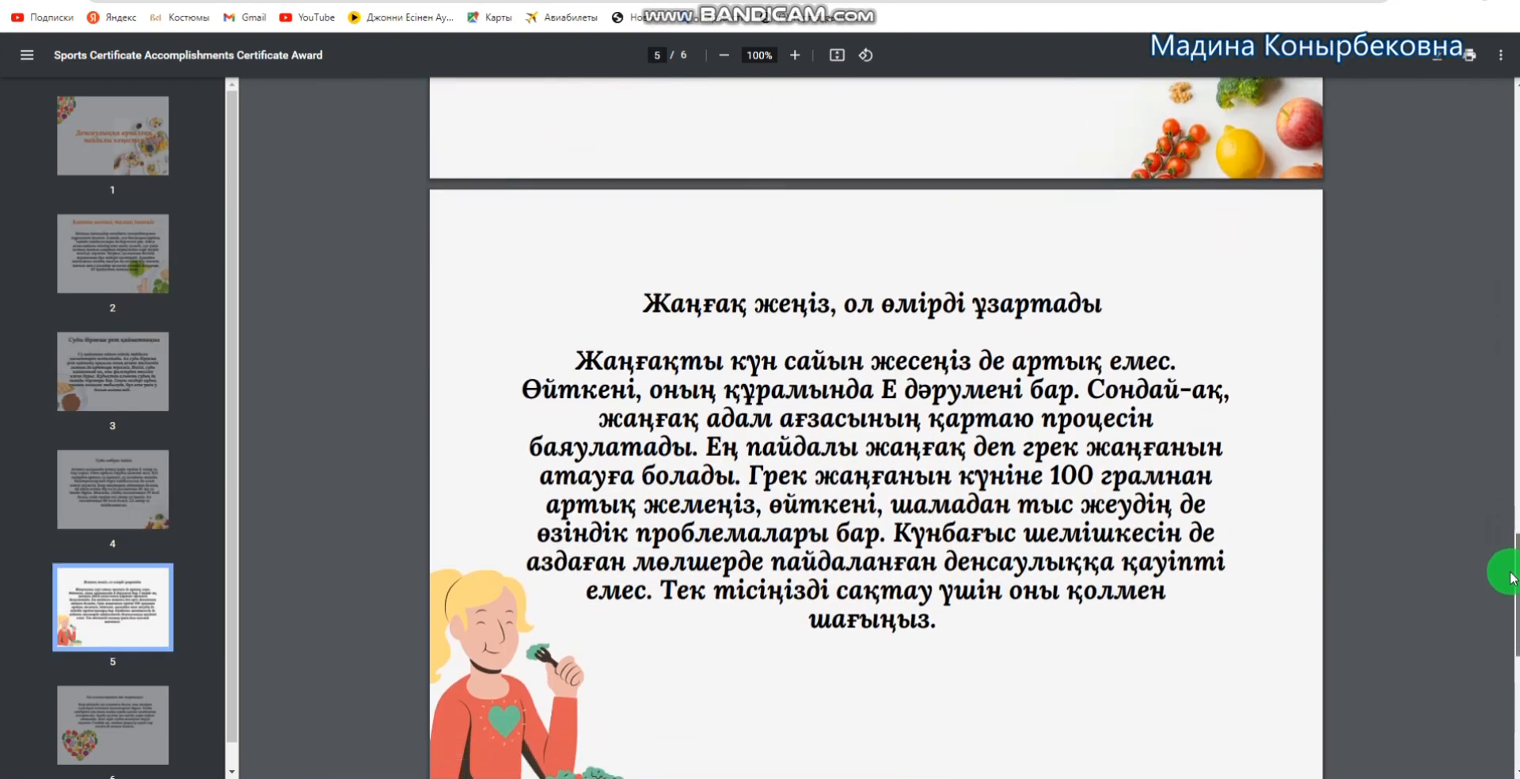
pyautogui.moveTo(1509, 576); pyautogui.dragTo(1512, 695)
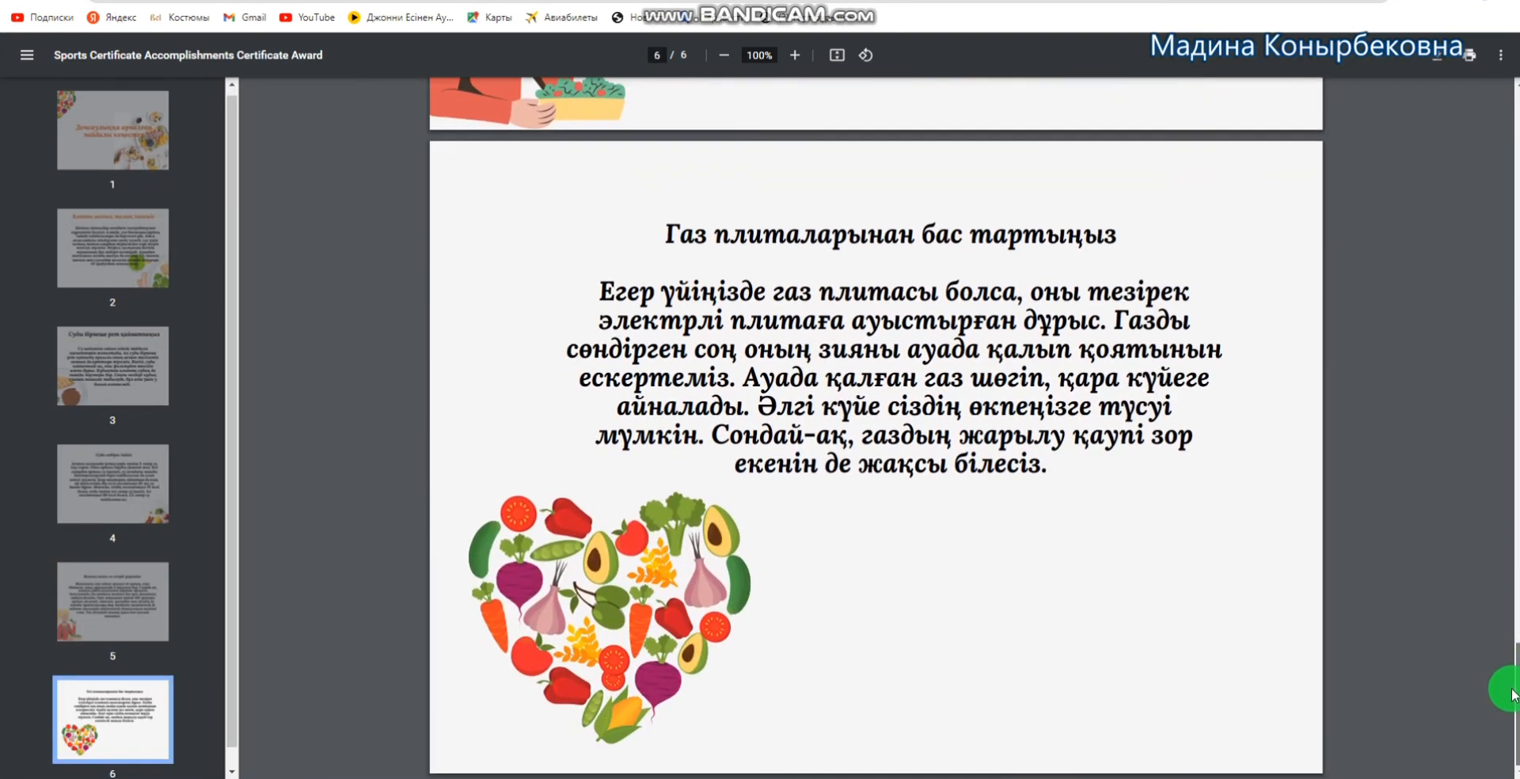